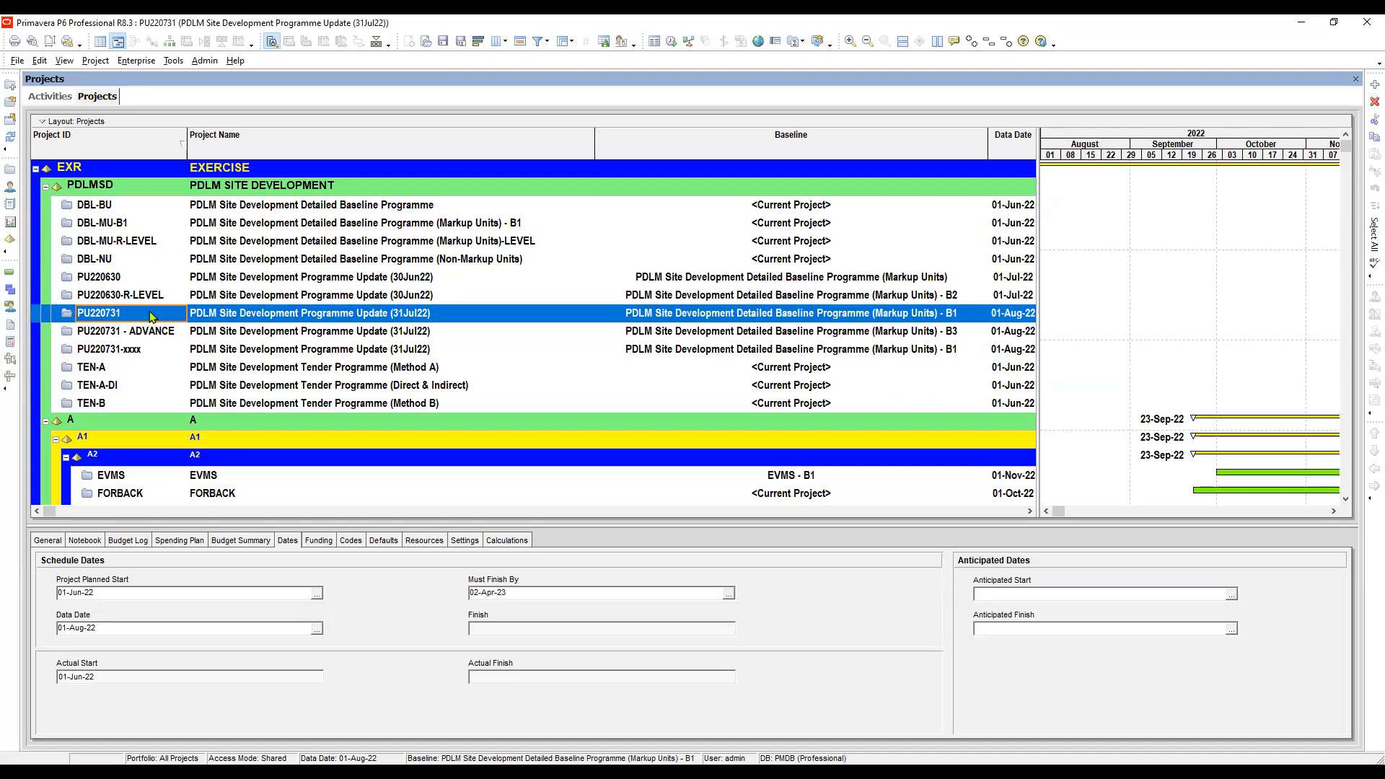
- Open project PU220731, PDLM Site Development Programme Update (31Jul22), from the project list
left_click(138, 333)
left_click(149, 311)
left_click(272, 319)
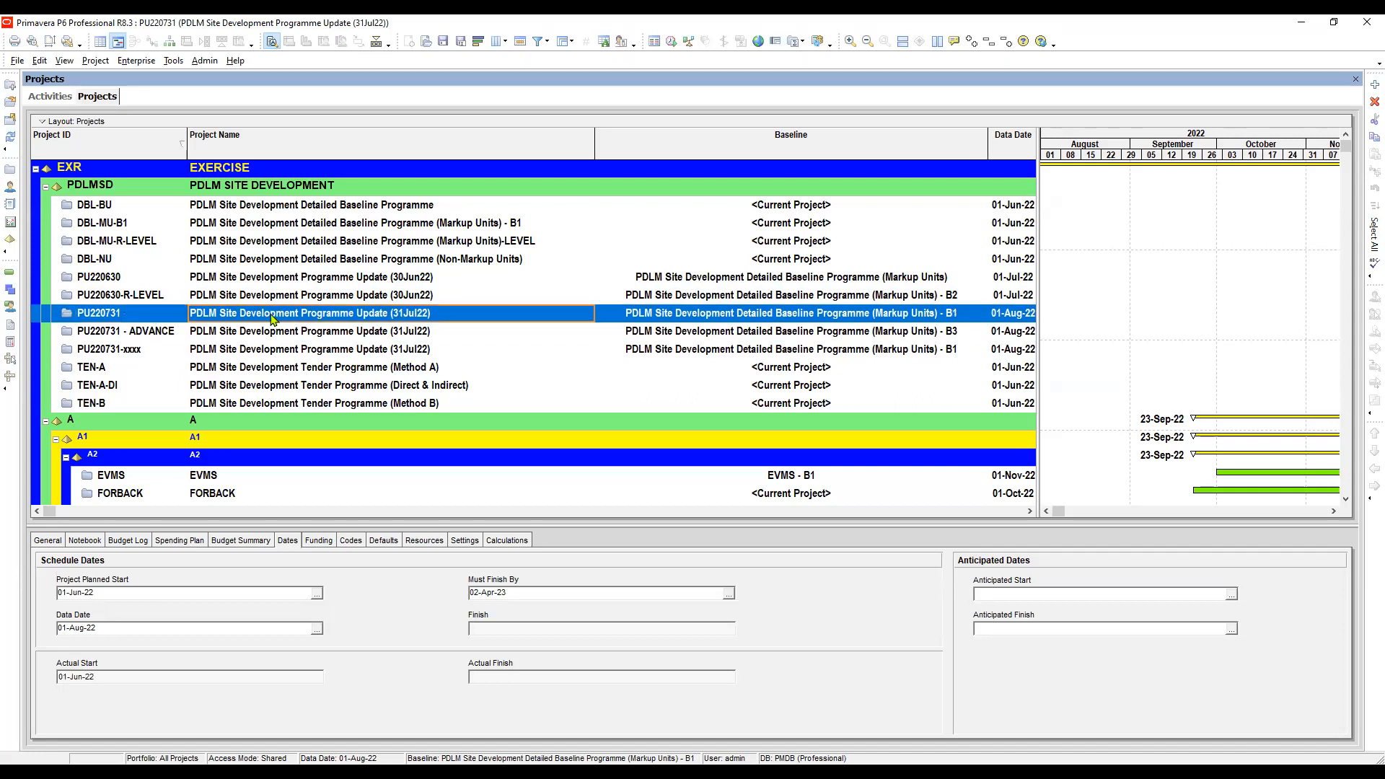
right_click(119, 317)
left_click(166, 323)
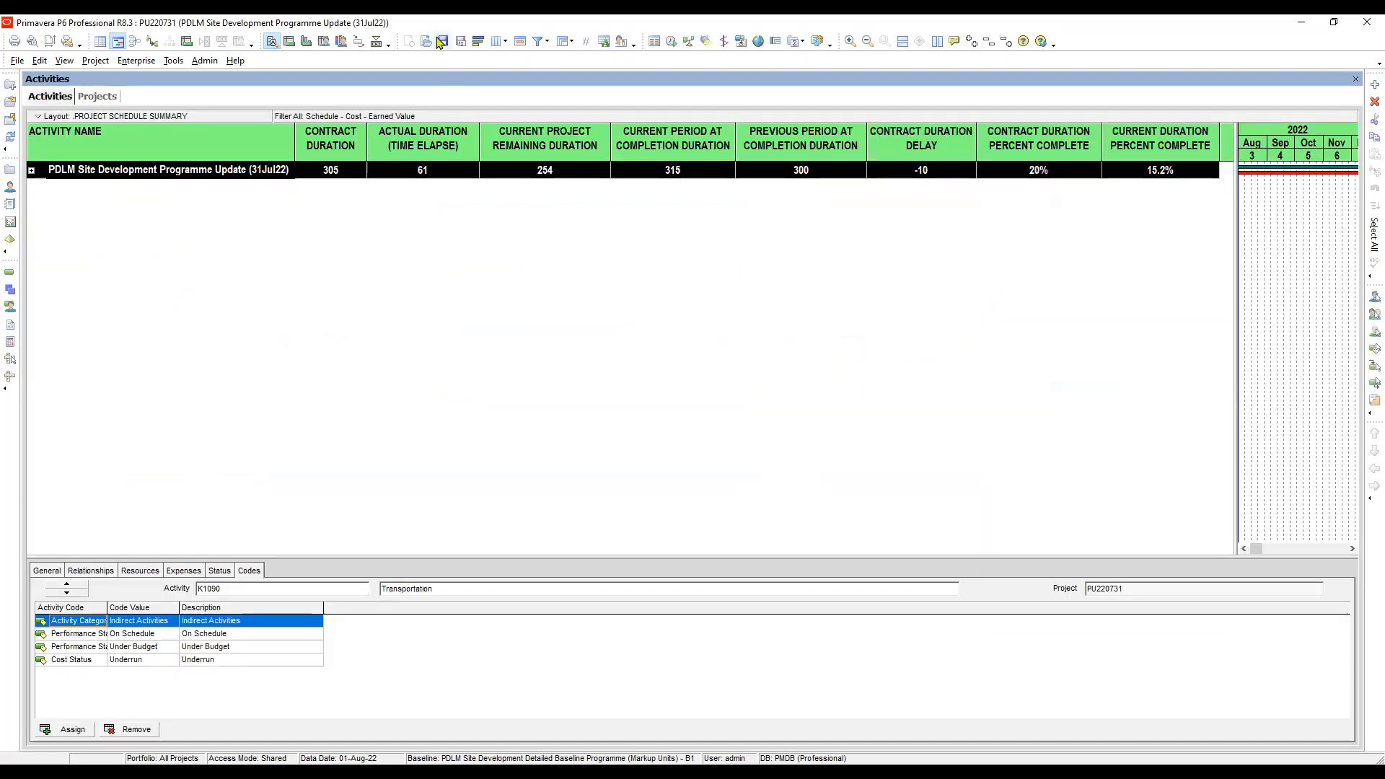
- Apply the project layout PROGRAMME PROGRESS UPDATE LAYOUT to the activities view and close the layout list
left_click(425, 43)
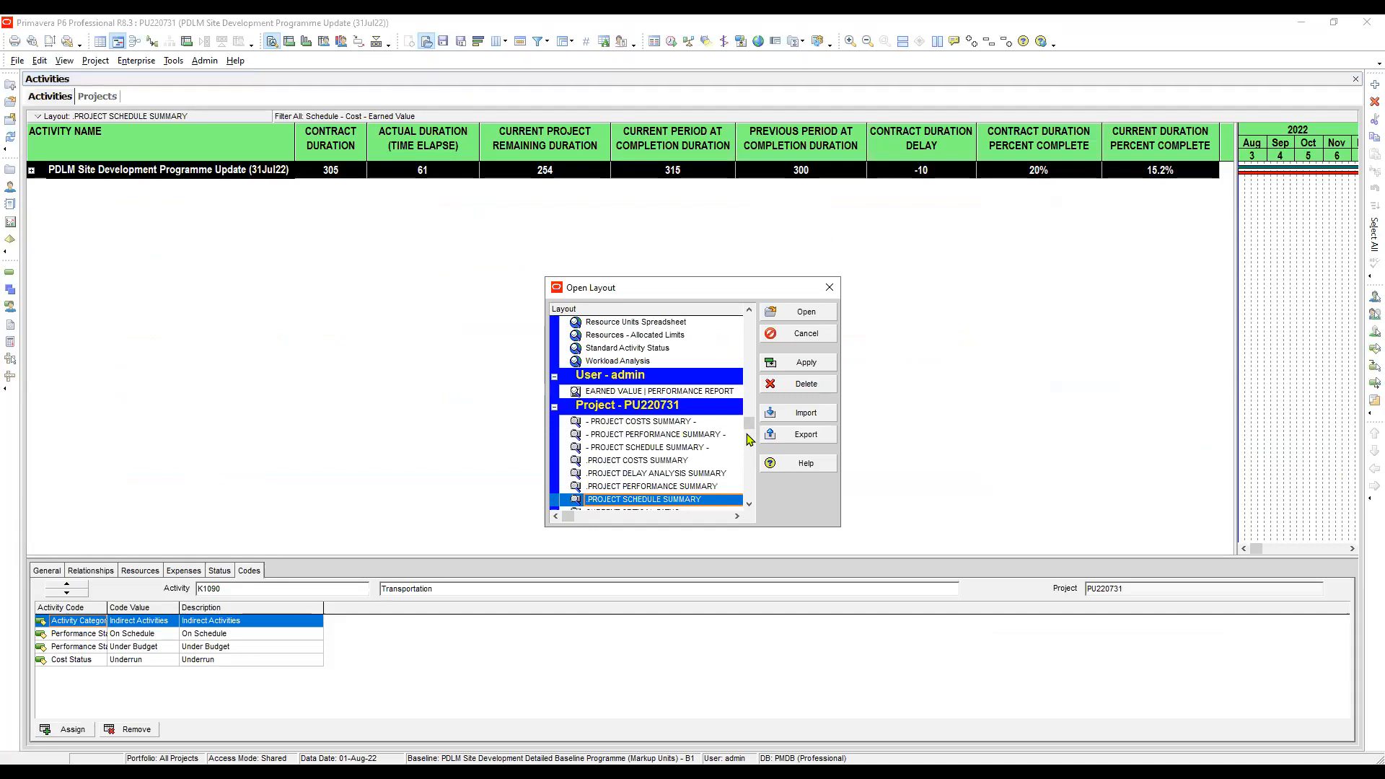
left_click_drag(752, 430, 751, 455)
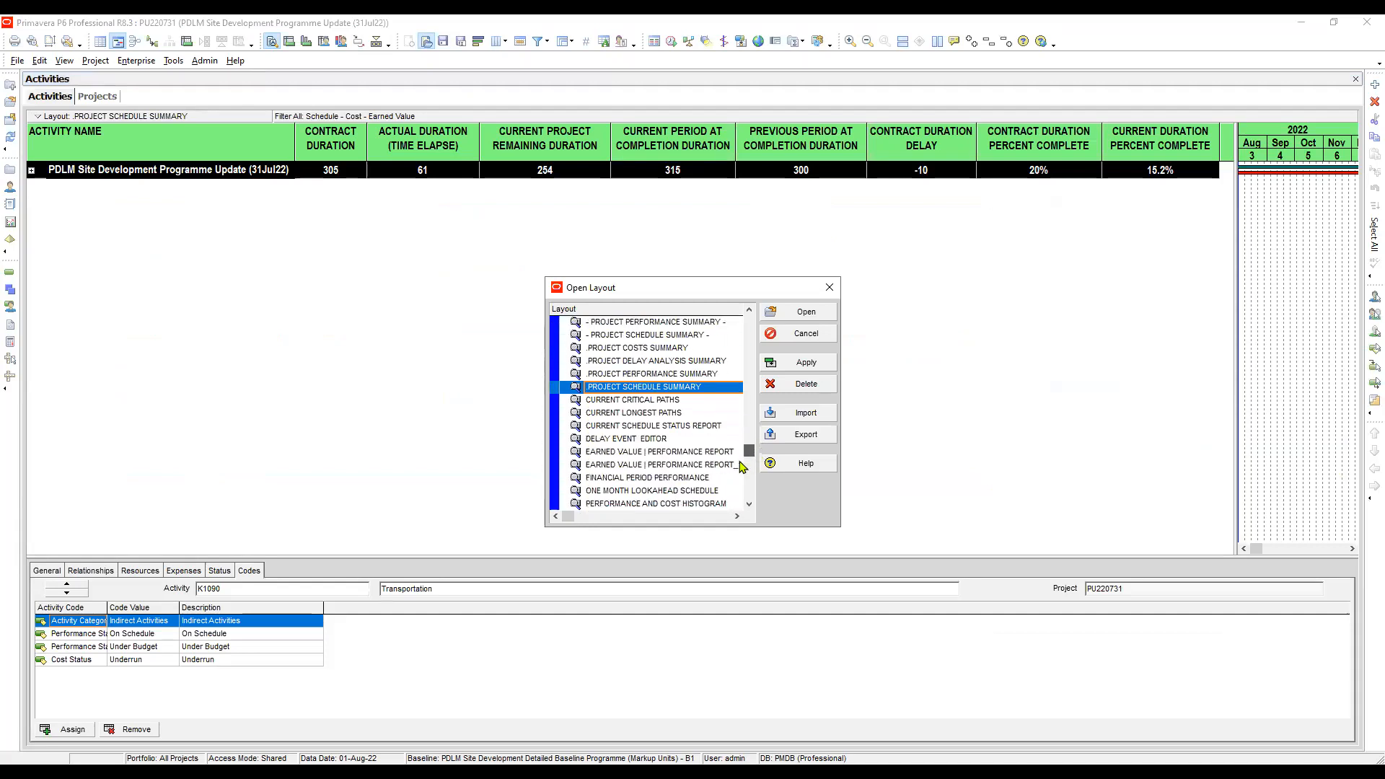
left_click(718, 466)
left_click(685, 455)
scroll(685, 454, "down", 1)
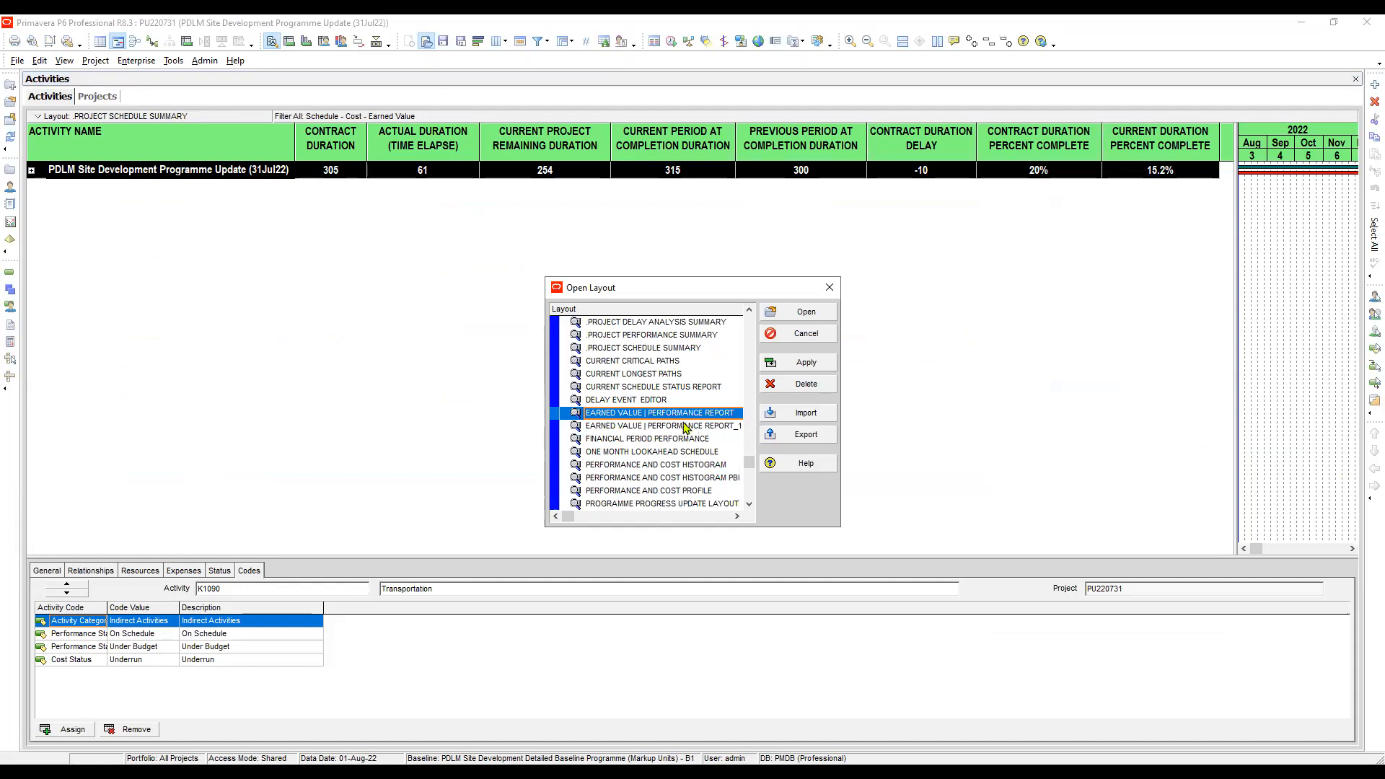
left_click(688, 430)
left_click(696, 440)
scroll(696, 440, "down", 1)
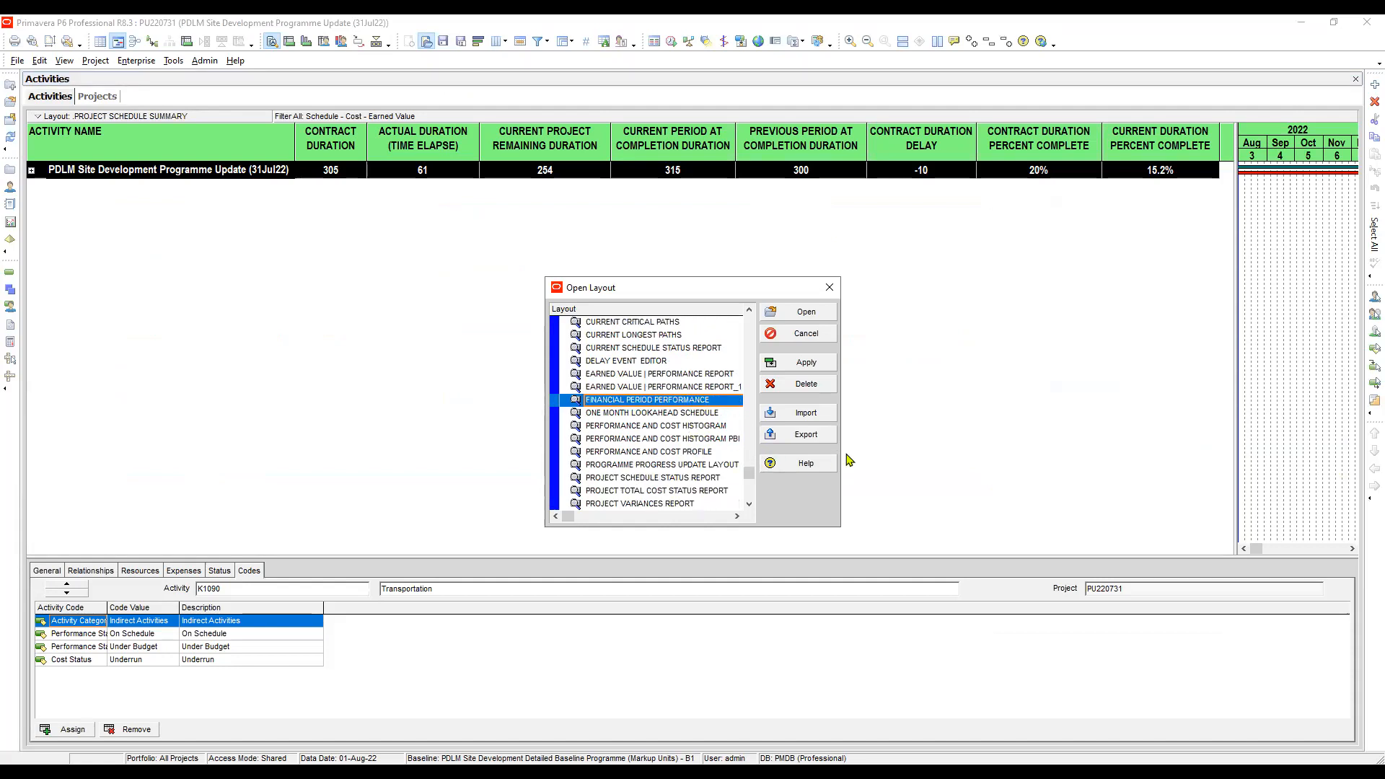
left_click(705, 465)
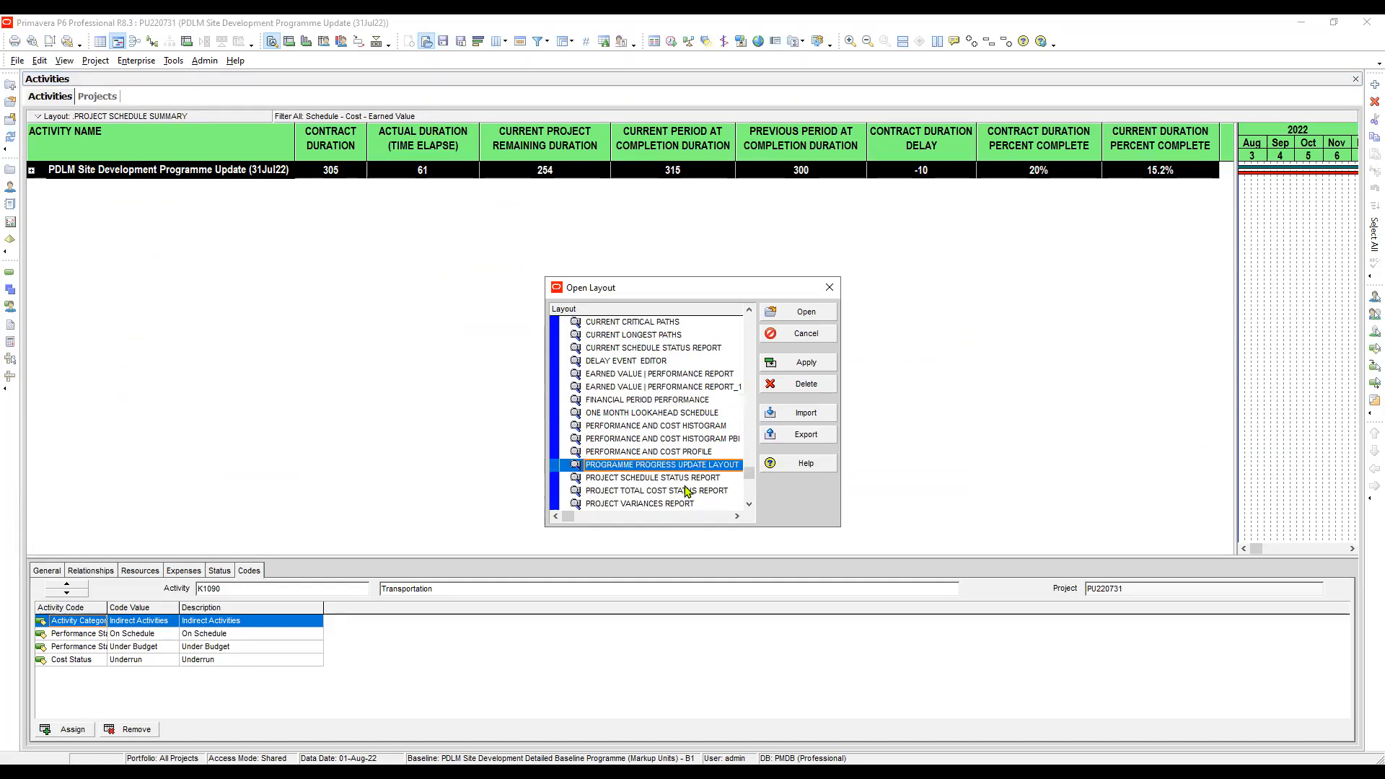
left_click(807, 362)
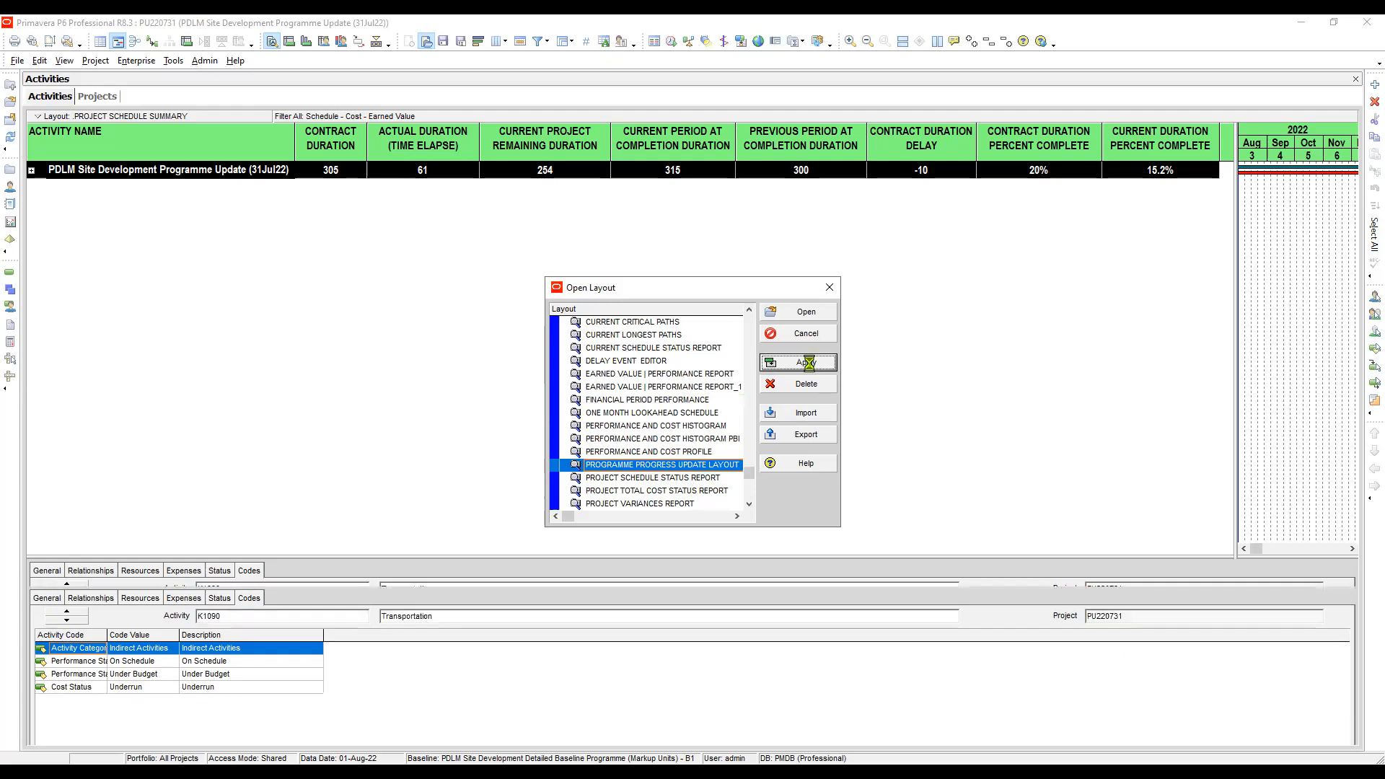
left_click(829, 288)
- Select activity C1020-1 Site Clearing and enlarge the lower details area that lists its resource assignments
scroll(856, 441, "up", 5)
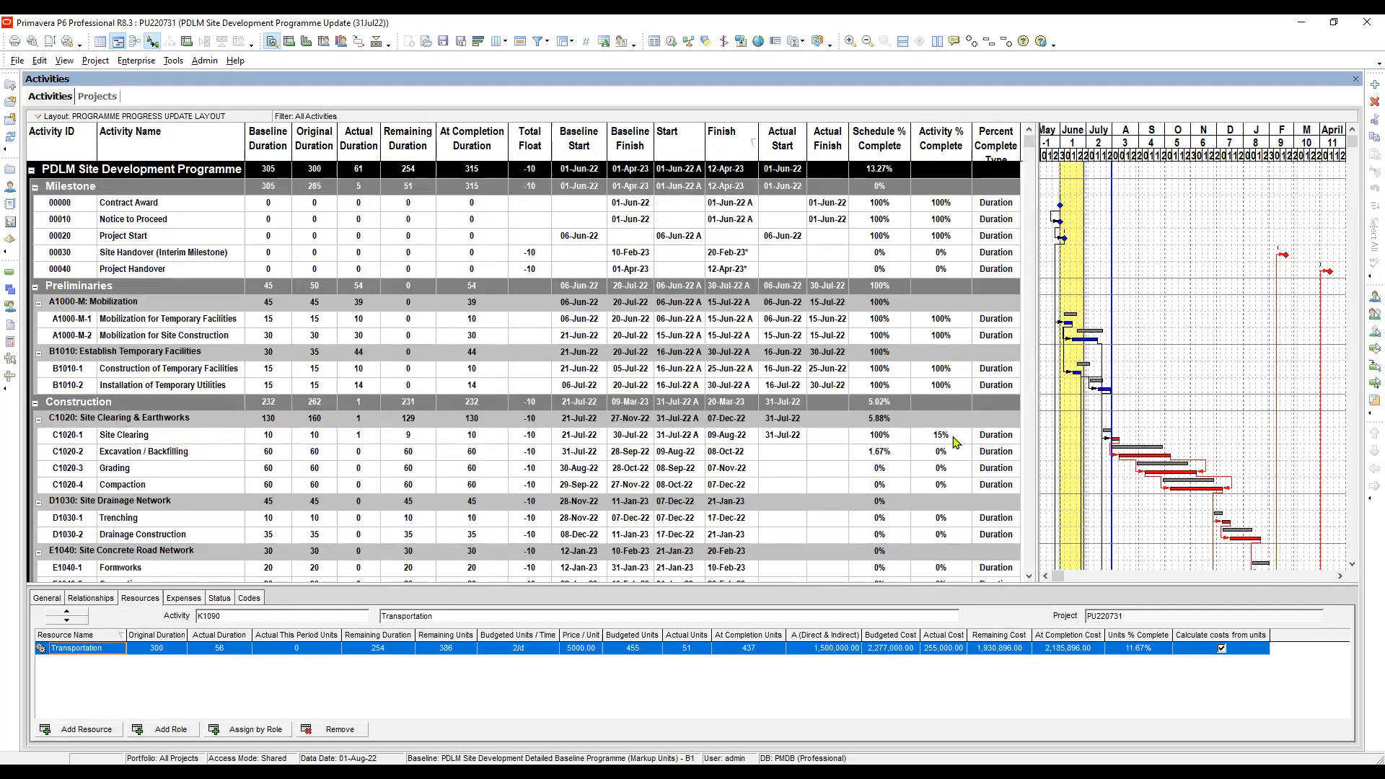
left_click(885, 439)
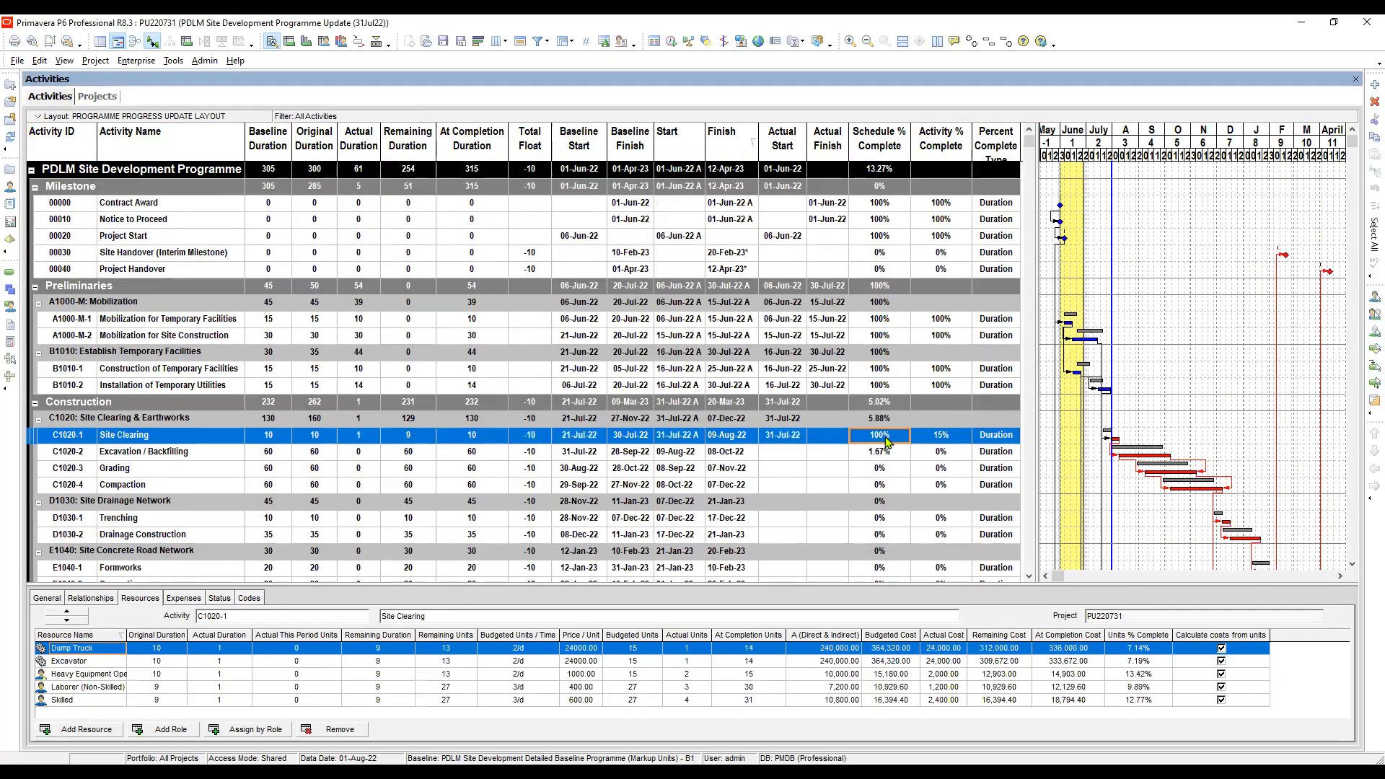
scroll(887, 442, "down", 1)
scroll(886, 440, "down", 1)
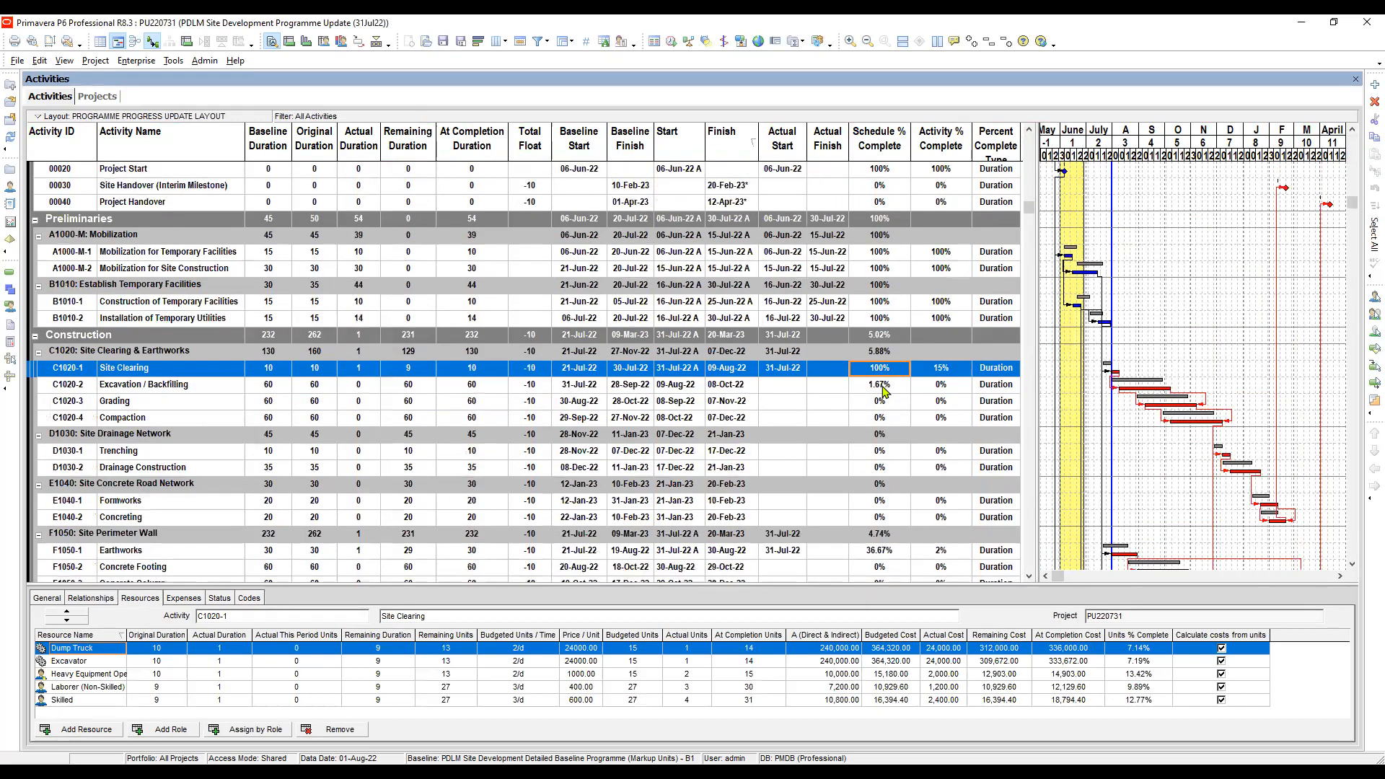
left_click(884, 383)
left_click(884, 372)
scroll(884, 373, "down", 3)
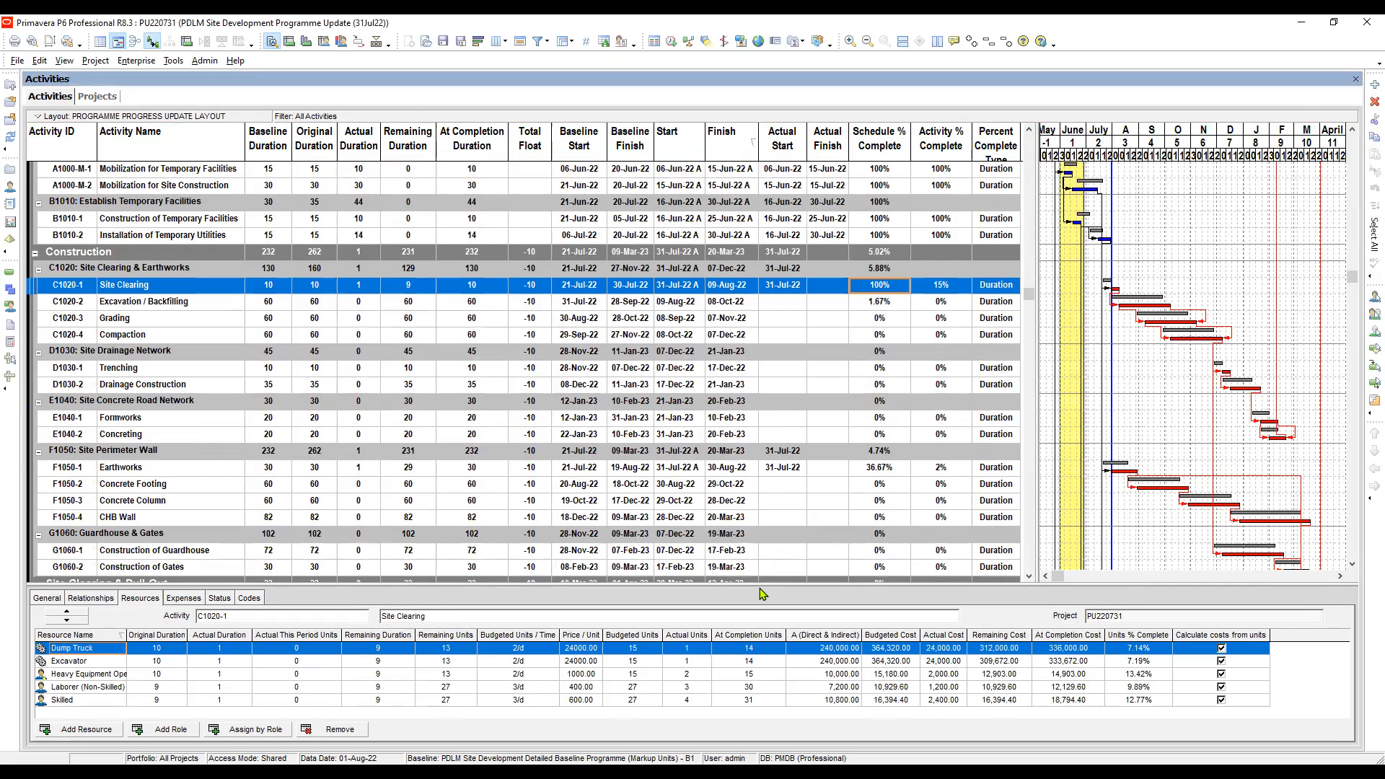
left_click_drag(759, 584, 766, 491)
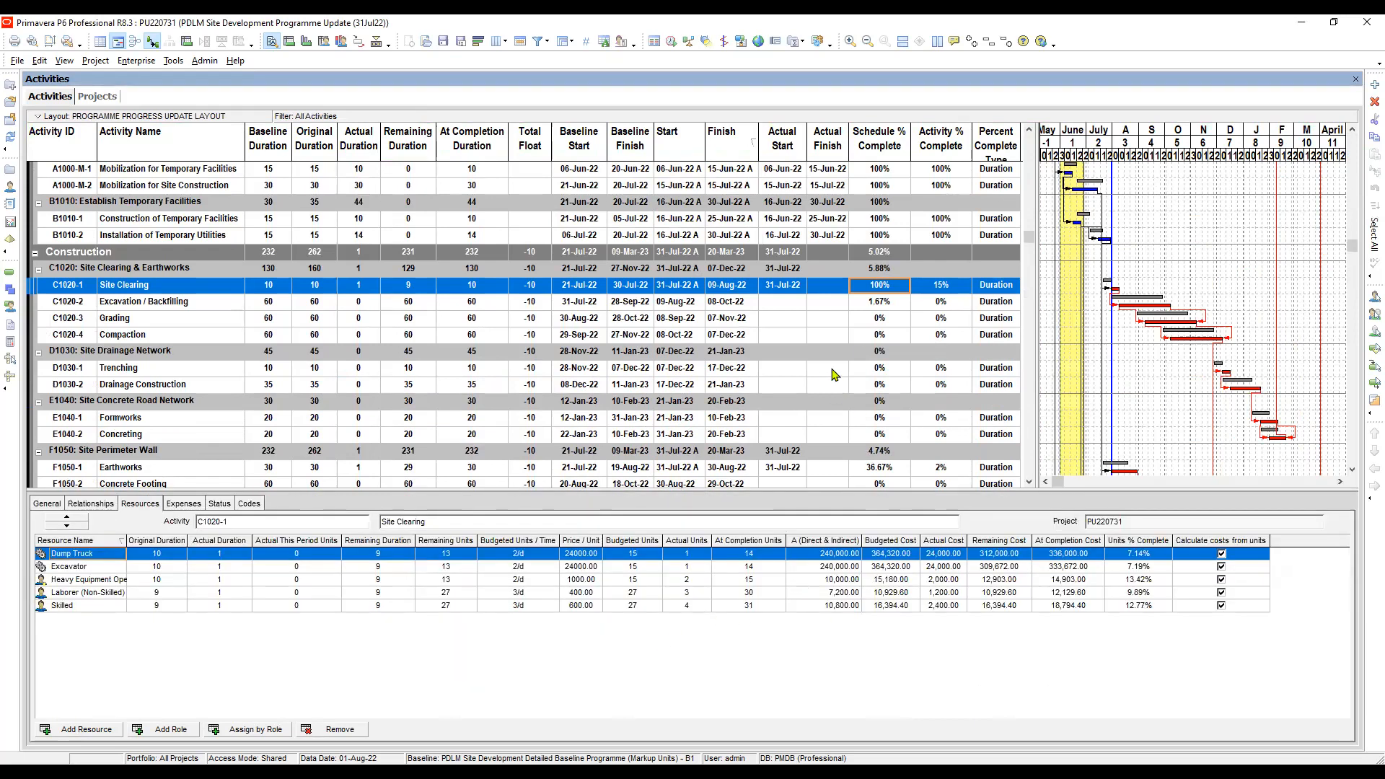
left_click(874, 304)
left_click(873, 286)
- Examine the Remaining Units of the Dump Truck, Excavator and heavy equipment operator assignments on Site Clearing
left_click(96, 557)
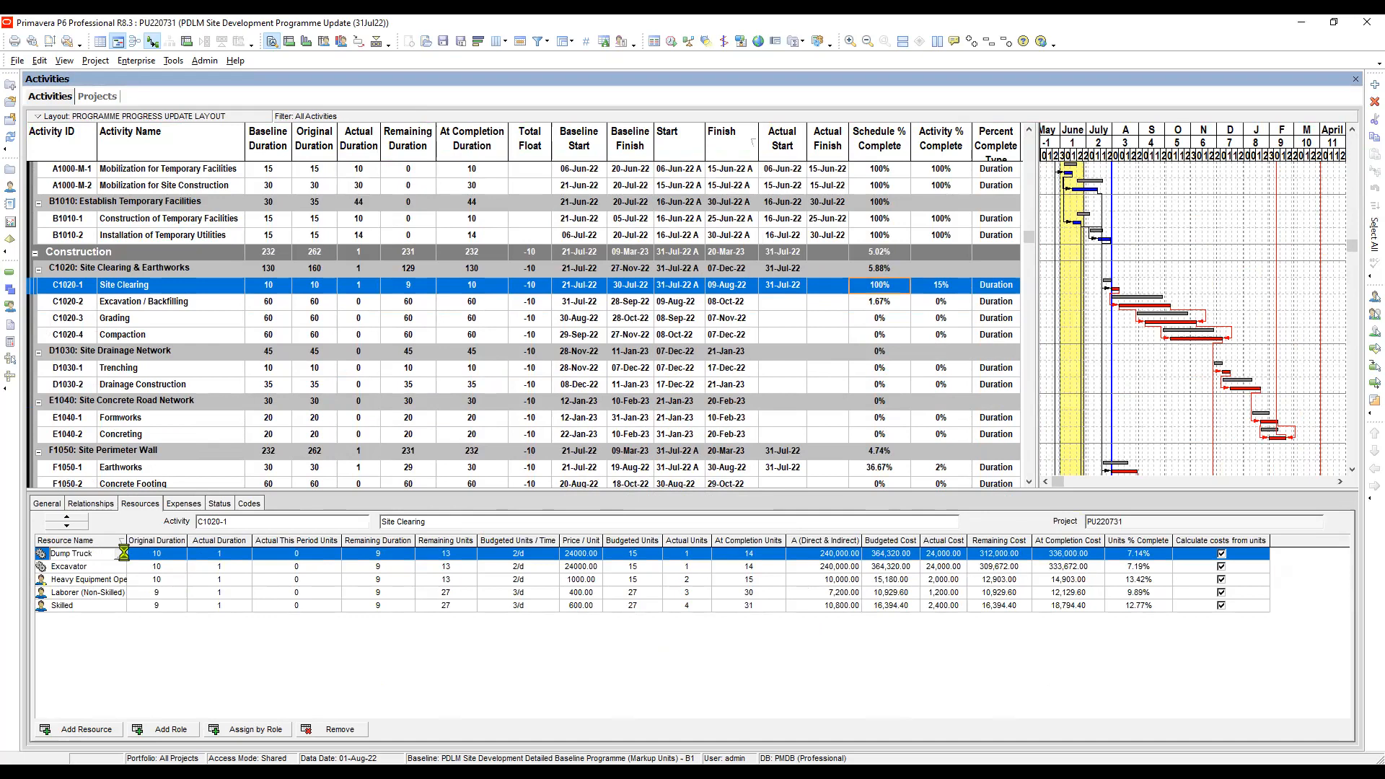
left_click(453, 555)
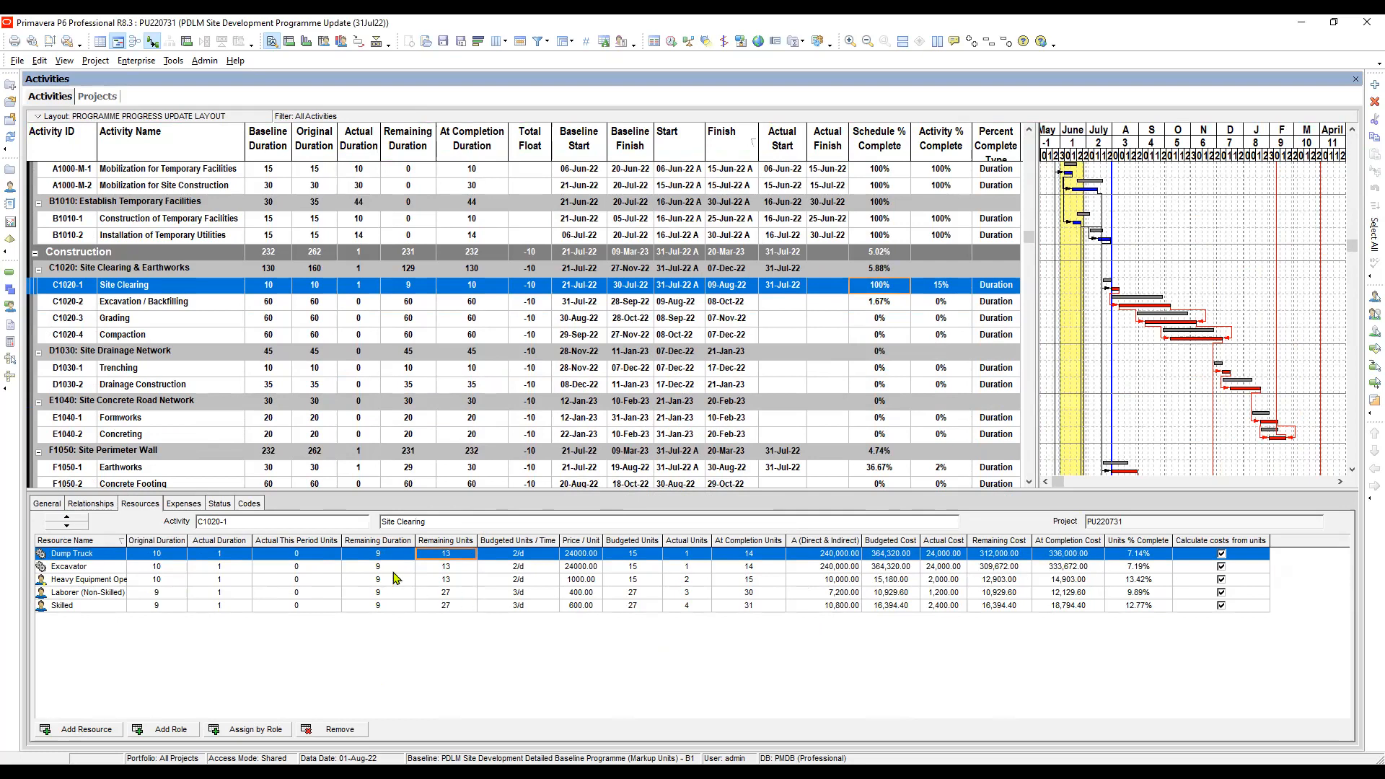
left_click(454, 567)
left_click(448, 554)
left_click(457, 569)
left_click(459, 581)
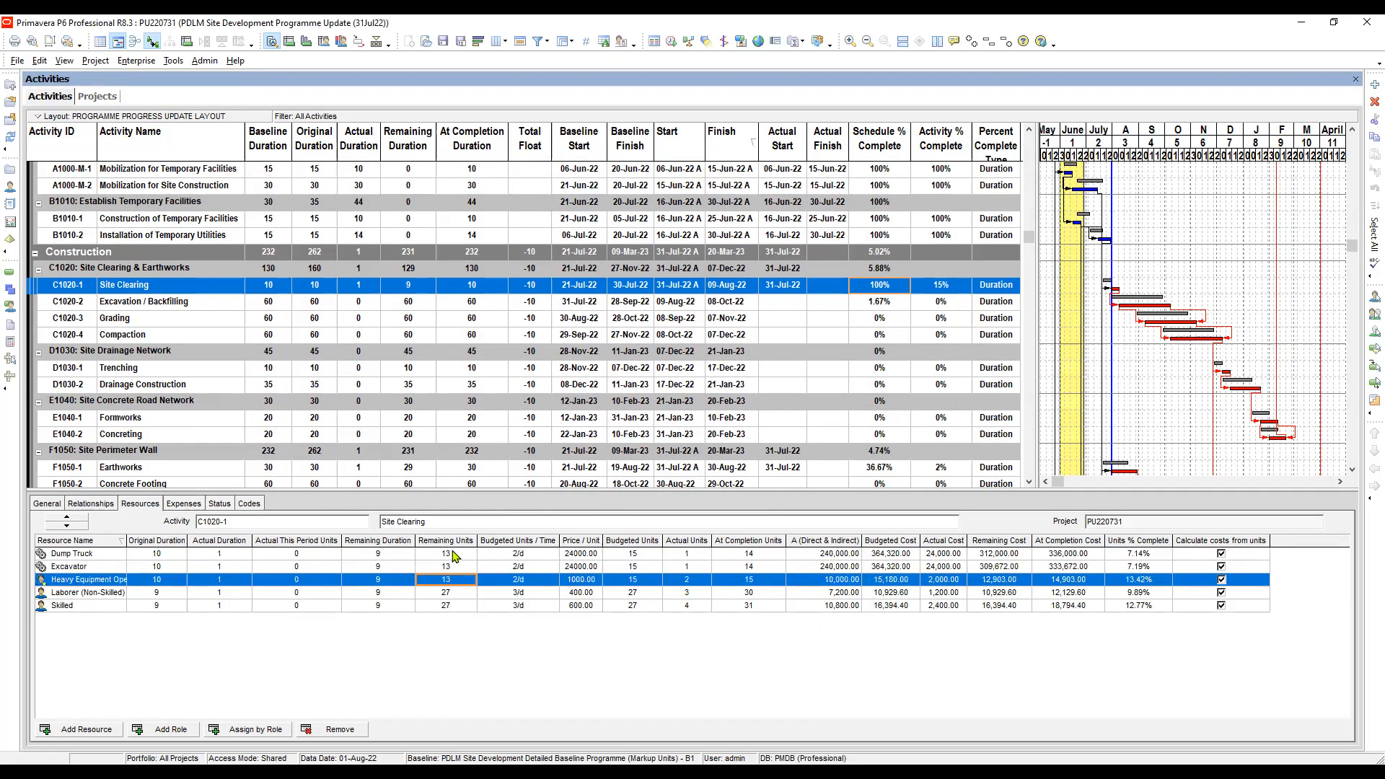
left_click(454, 557)
left_click(462, 575)
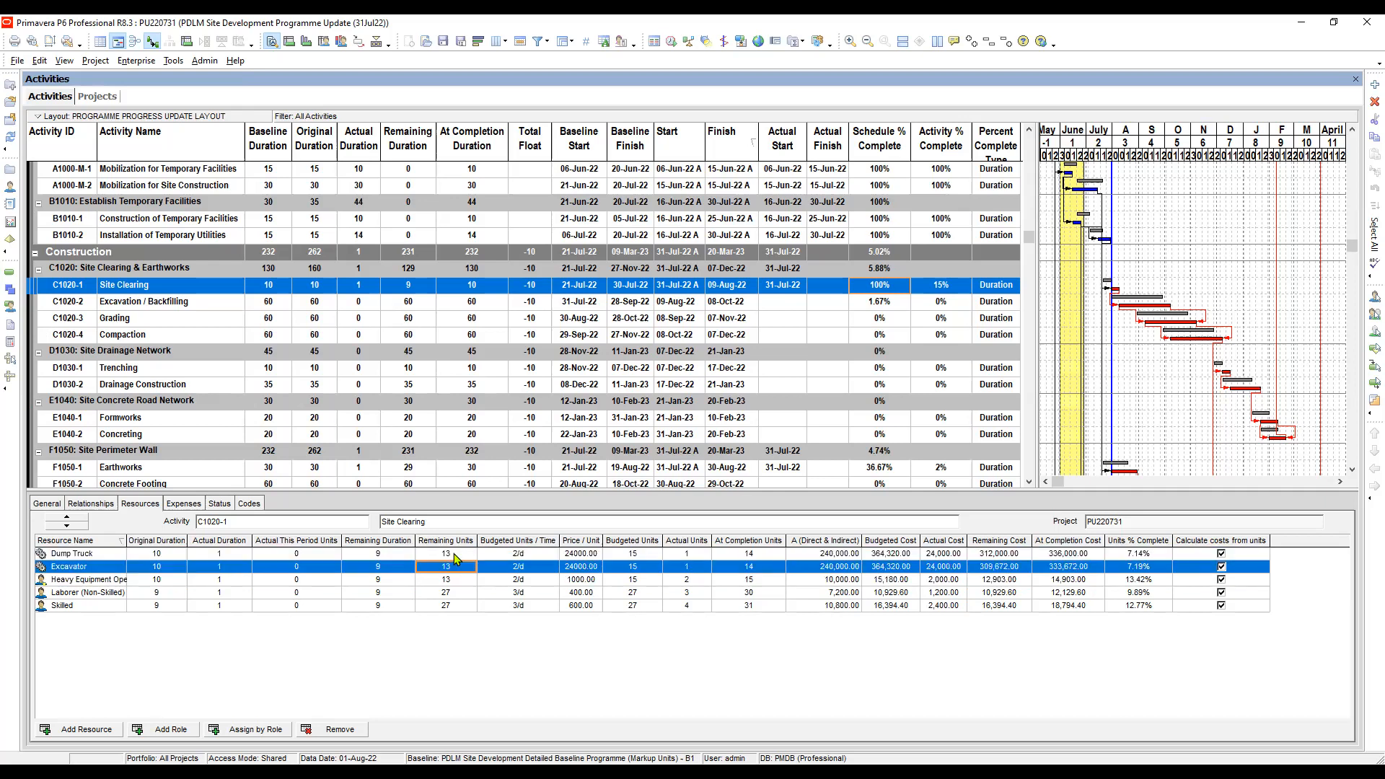
left_click(457, 556)
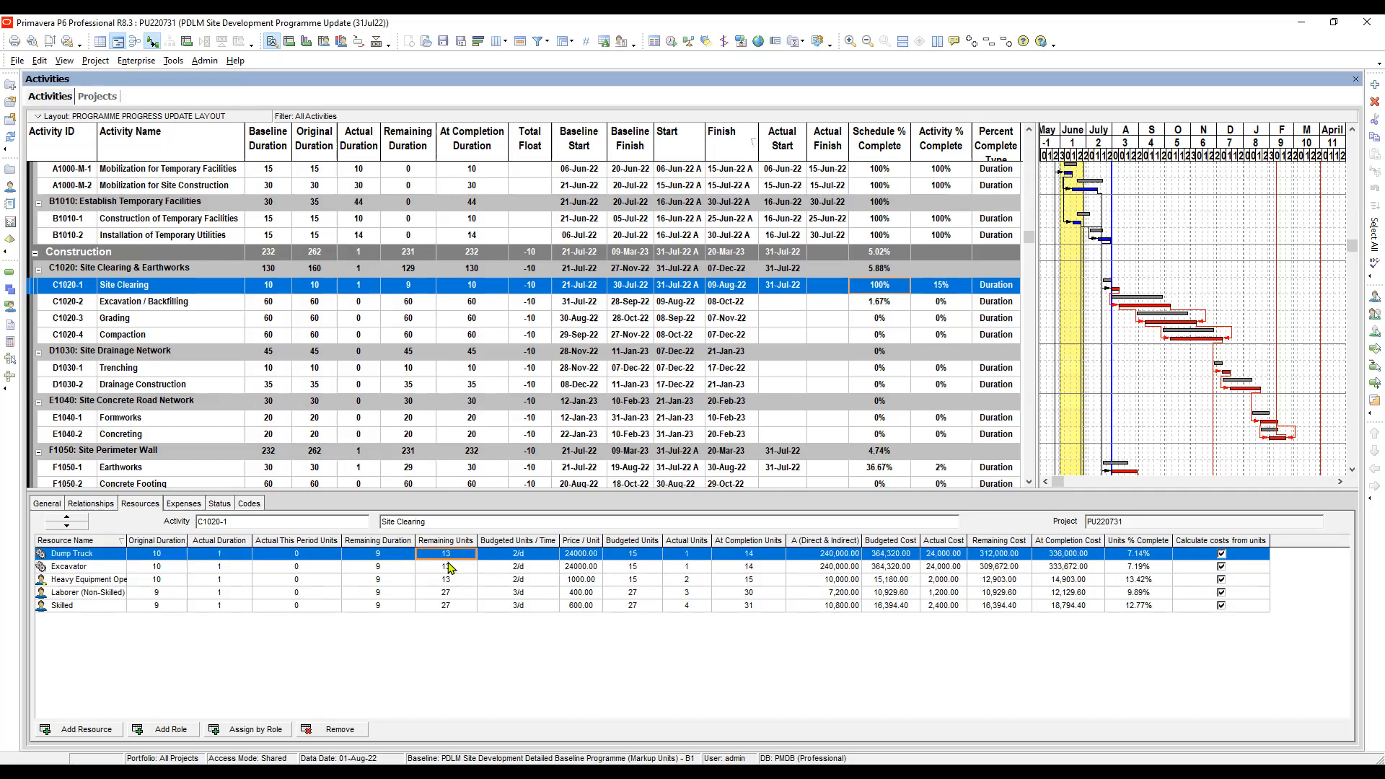
left_click(455, 566)
left_click(448, 554)
- Compare the Budgeted Units / Time of the equipment and labour resources on Site Clearing with their budgeted units
left_click(522, 579)
left_click(524, 592)
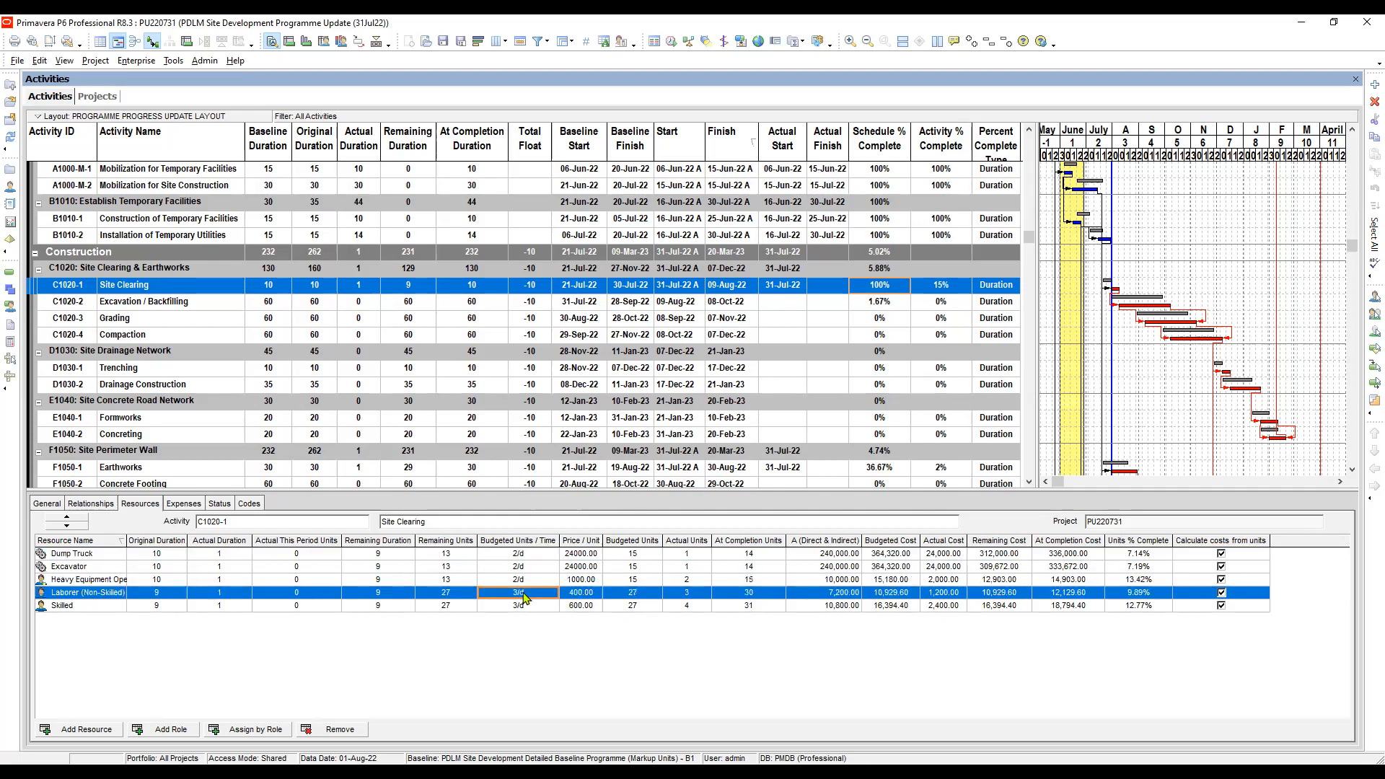
left_click(521, 607)
left_click(506, 559)
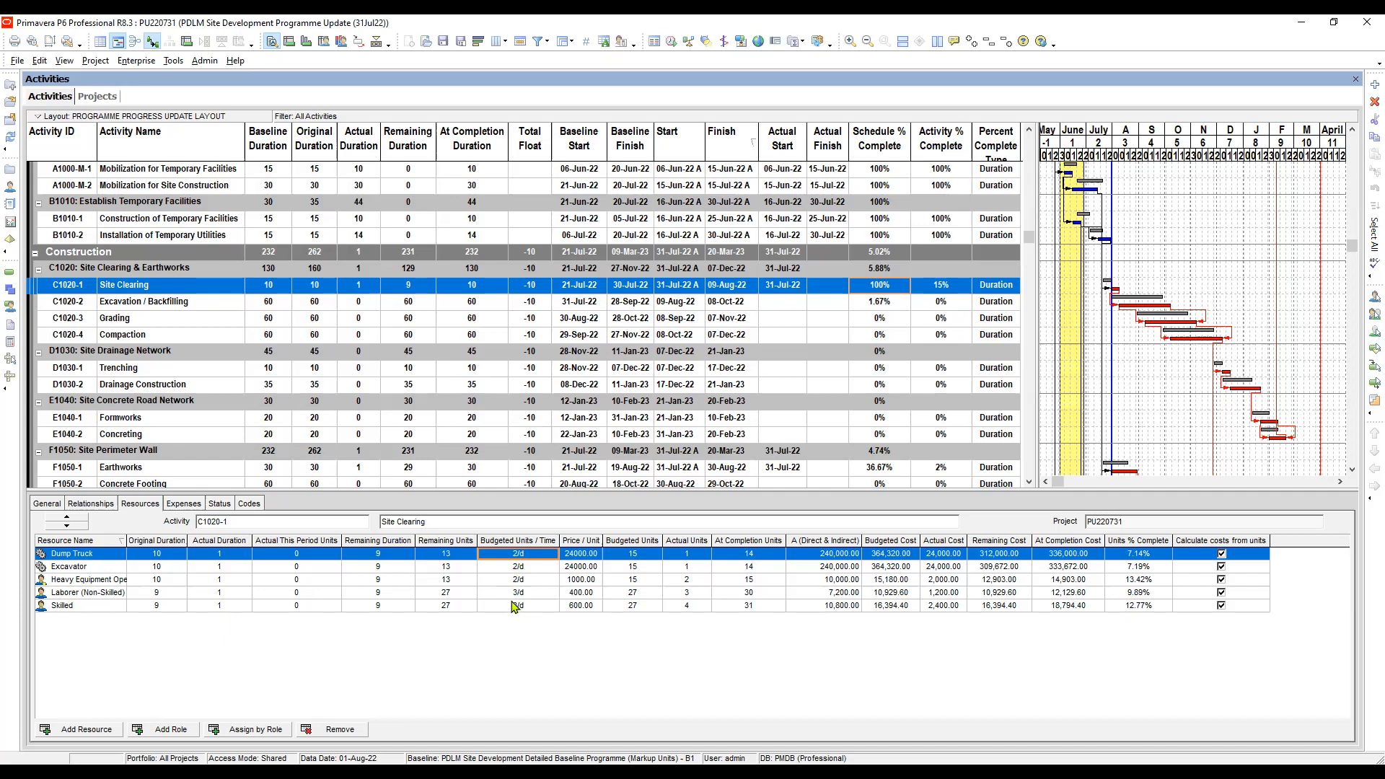
left_click(516, 566)
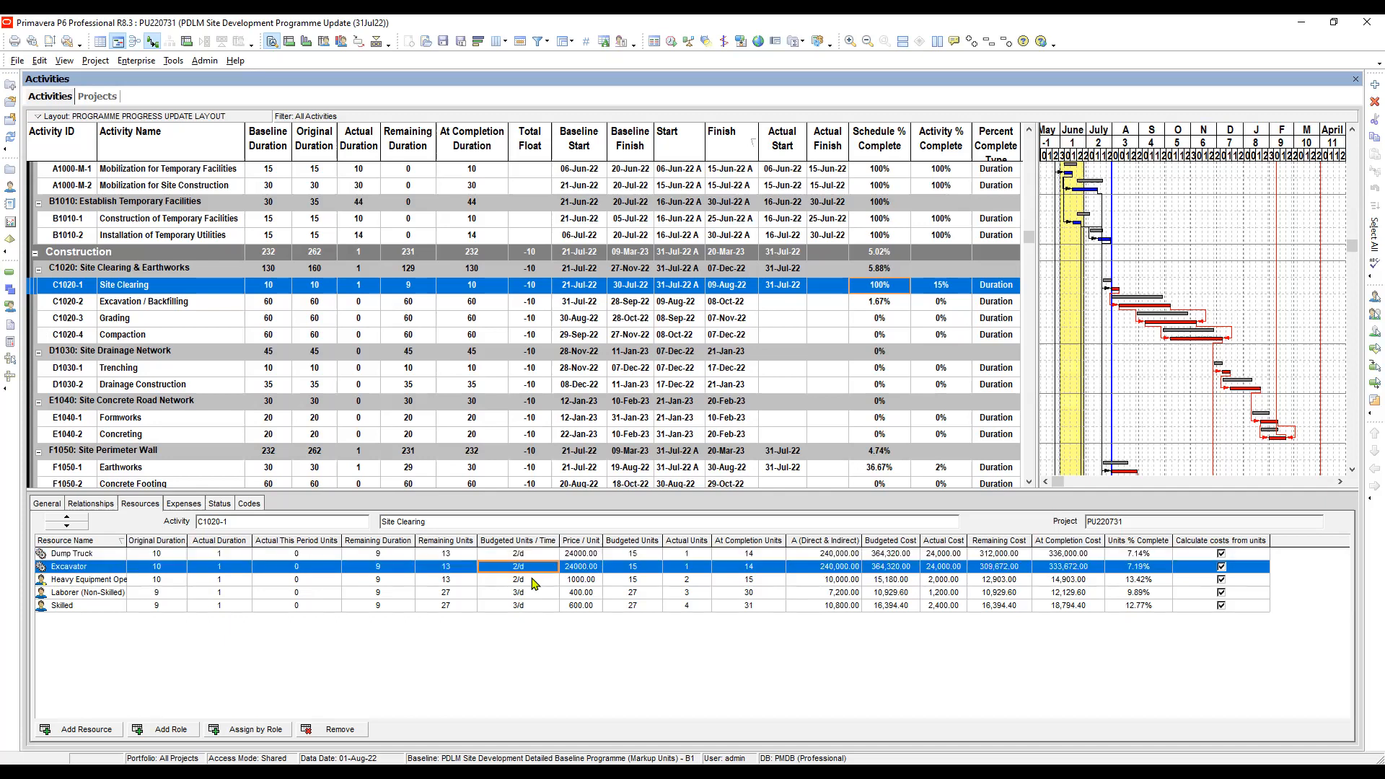
left_click(522, 554)
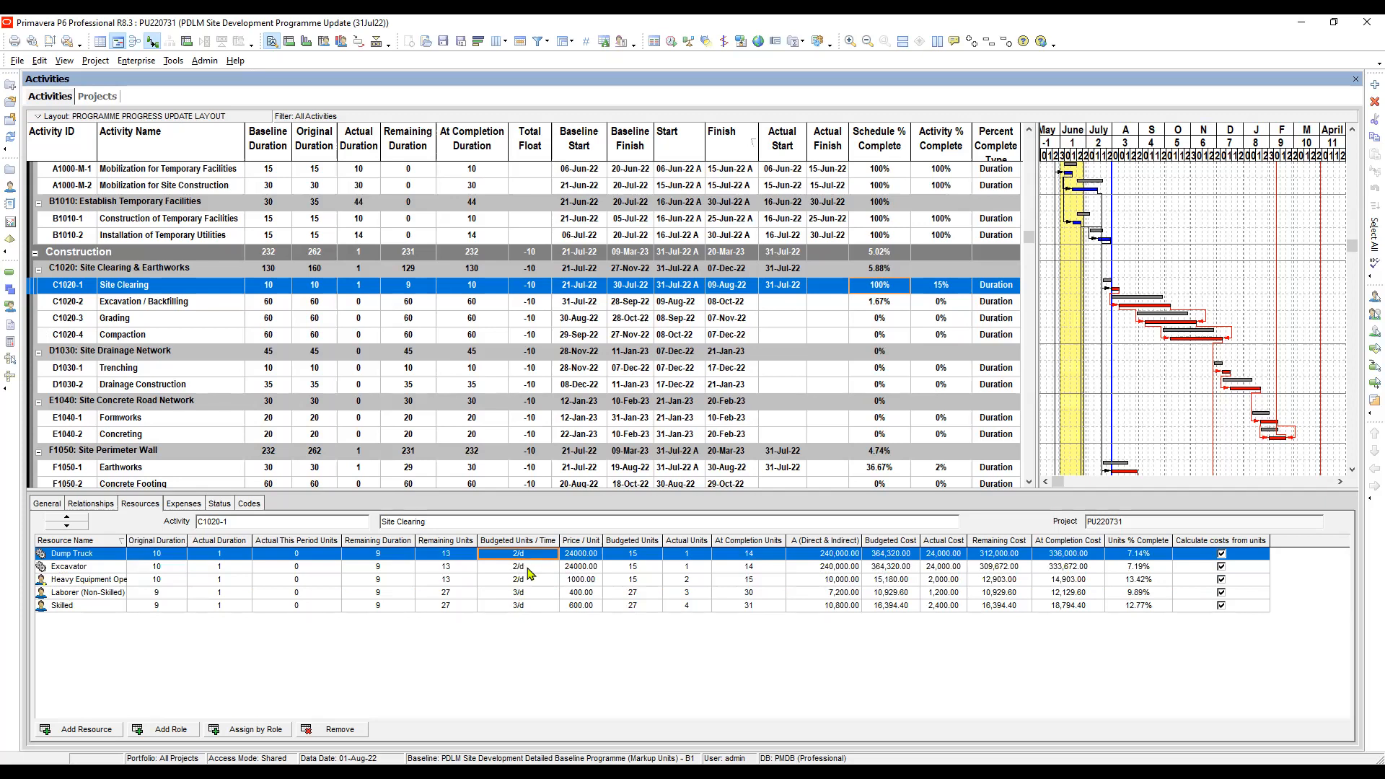
left_click(519, 566)
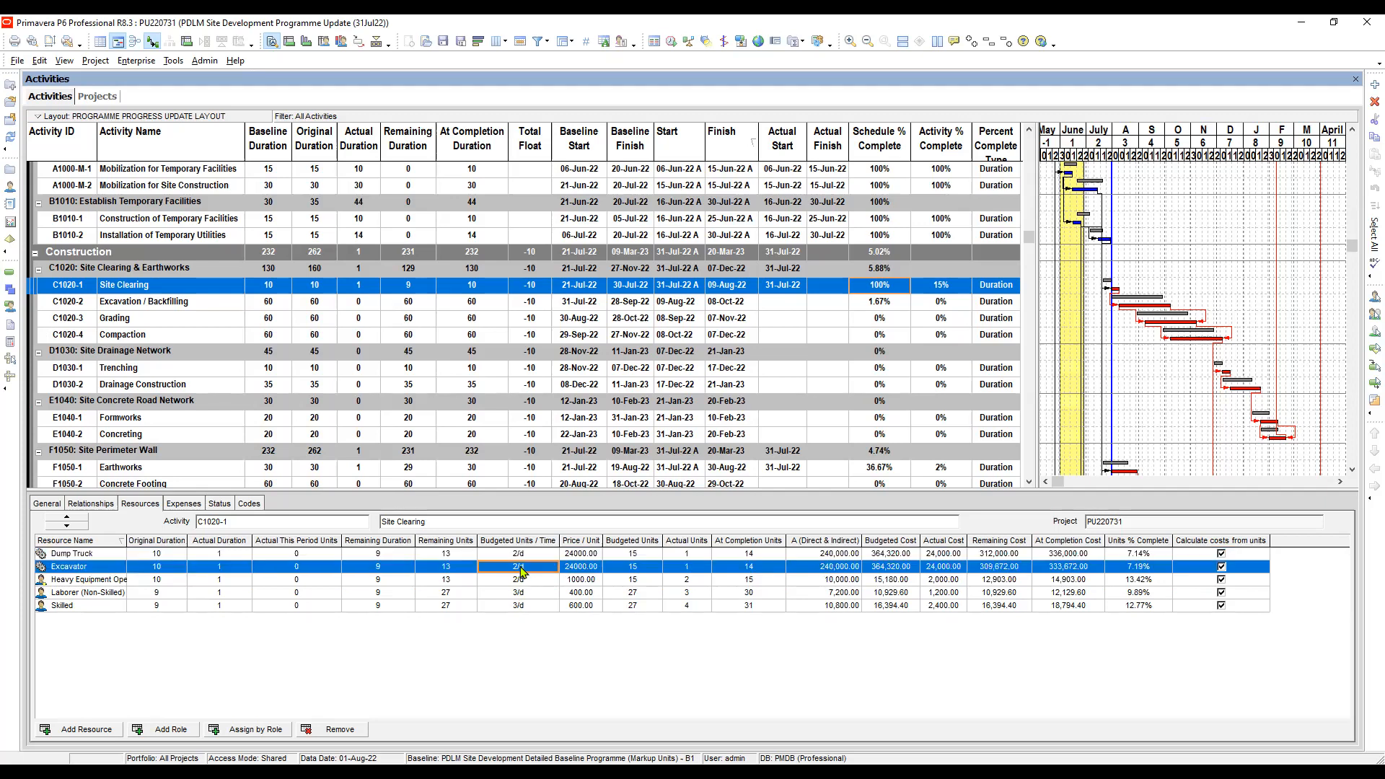
left_click(523, 555)
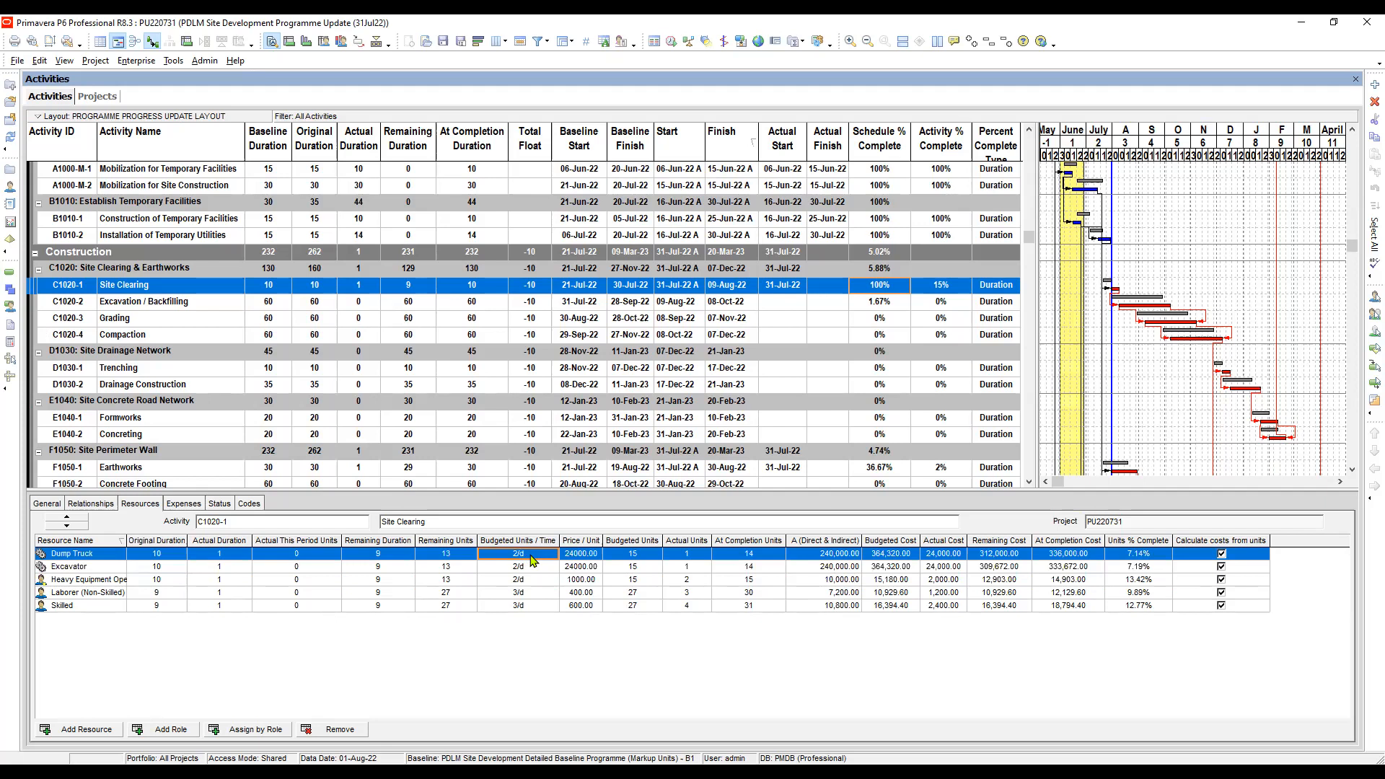
left_click(636, 555)
left_click(522, 556)
left_click(522, 567)
left_click(528, 554)
left_click(525, 567)
left_click(530, 555)
left_click(527, 567)
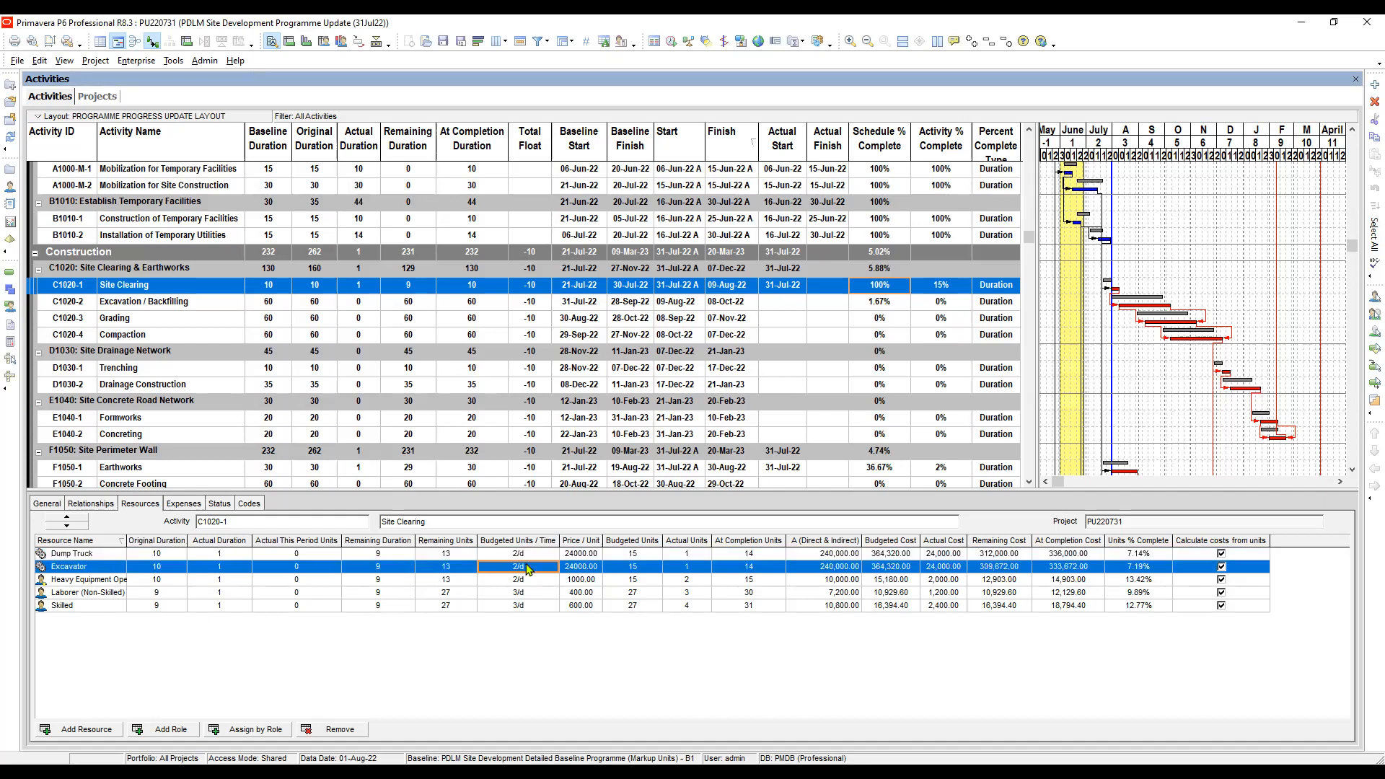
left_click(525, 554)
left_click(520, 568)
left_click(523, 555)
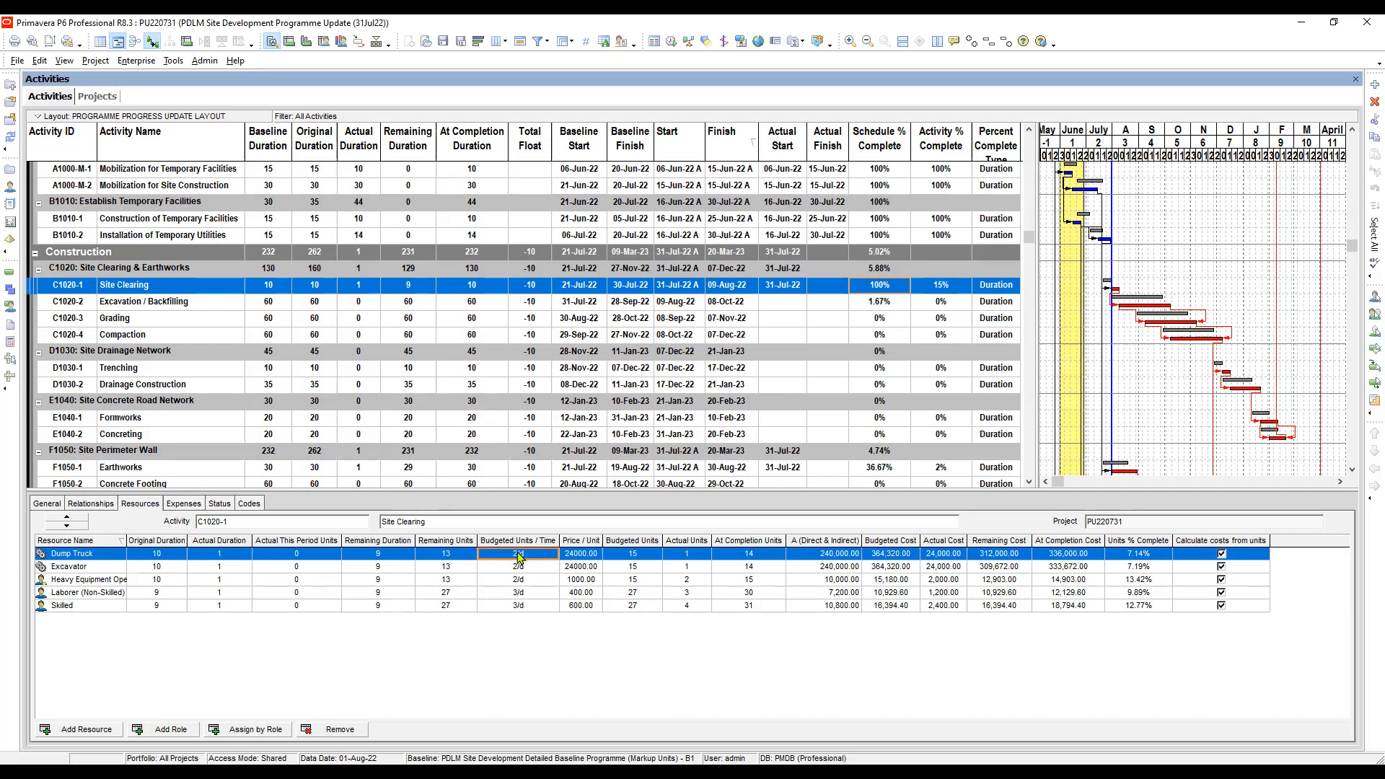
- Set the Remaining Units of Site Clearing's Dump Truck and Excavator to 14 each
left_click(460, 554)
left_click(460, 554)
type("14")
key("Return")
left_click(453, 567)
left_click(453, 567)
type("1")
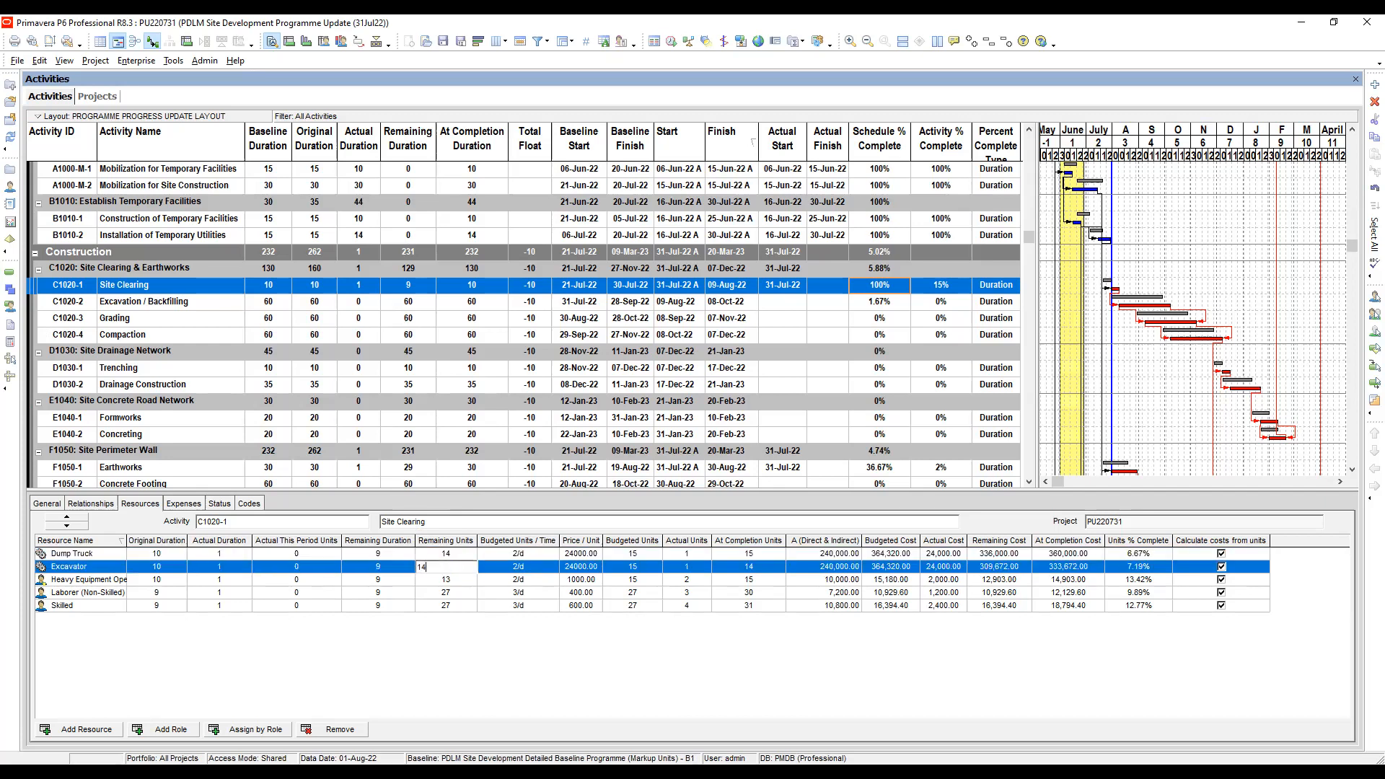
- Set the Remaining Units of Site Clearing's heavy equipment operator to 14
left_click(458, 581)
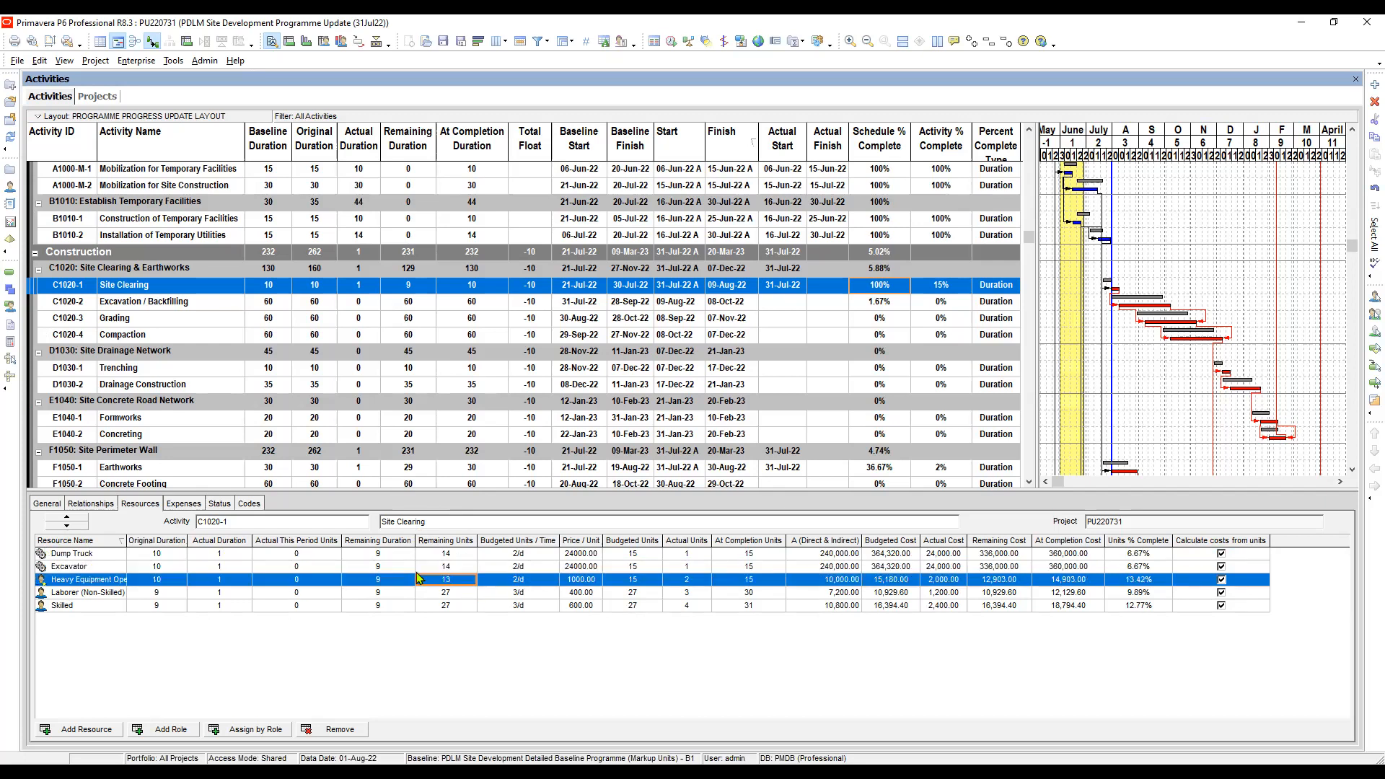
left_click(461, 581)
type("14")
key("Return")
- Enter 27 as the Remaining Units for both the Laborer (Non-Skilled) and Skilled resources on Site Clearing
left_click(449, 598)
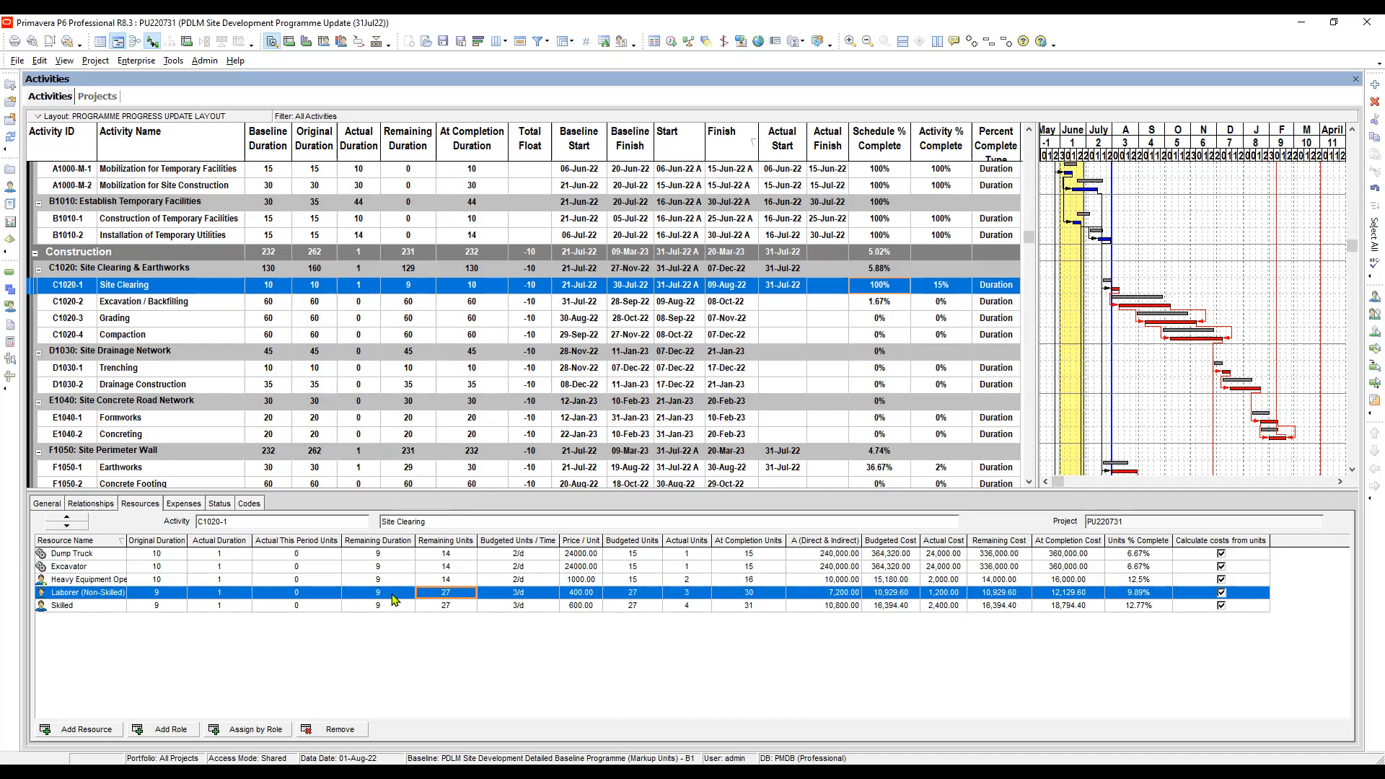
left_click(455, 596)
type("27")
key("Return")
left_click(457, 607)
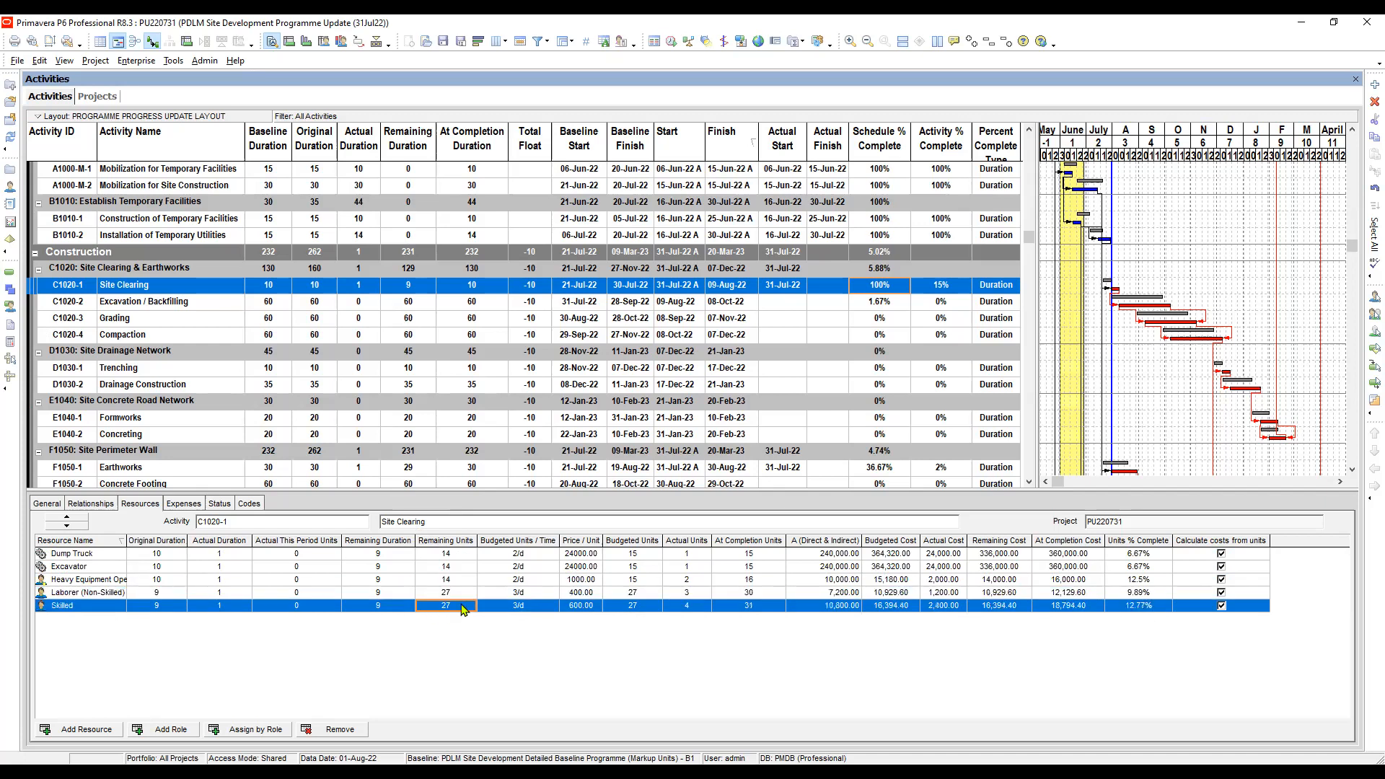
type("27")
key("Return")
- Select activity F1050-1 Earthworks under Site Perimeter Wall to show its resource assignments
left_click(884, 471)
scroll(815, 447, "down", 3)
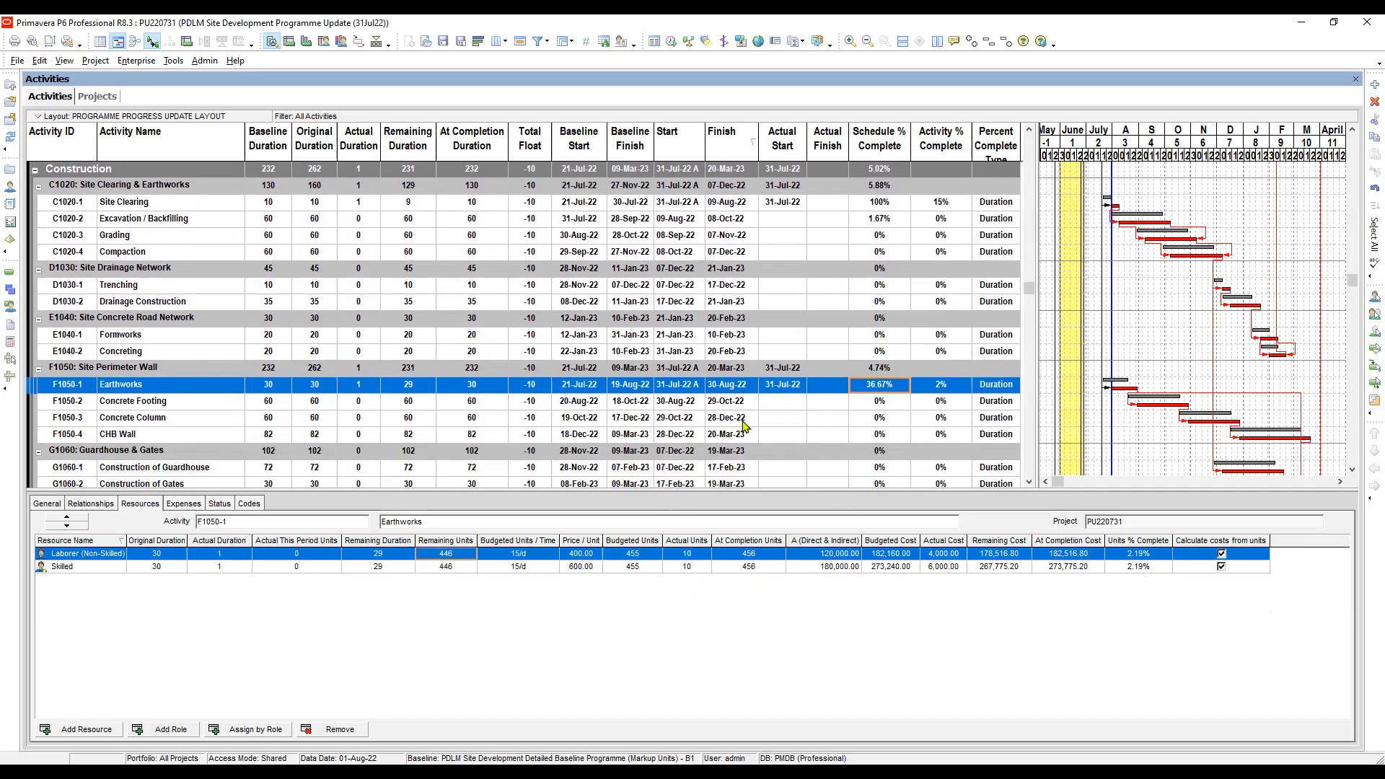
left_click(876, 405)
left_click(880, 388)
scroll(880, 388, "down", 1)
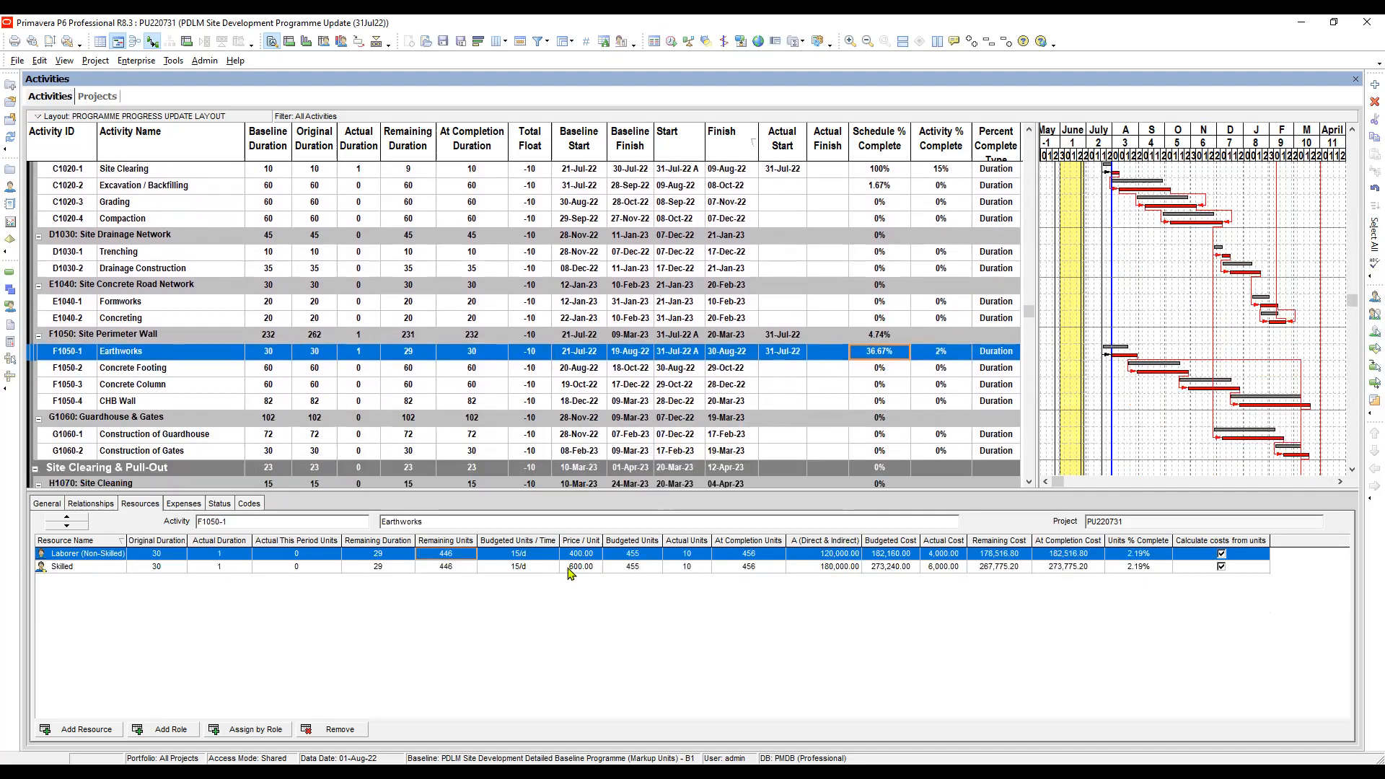
- Examine the remaining units and Budgeted Units / Time of Earthworks' two labour resources, plus the activity's percent complete type
left_click(386, 568)
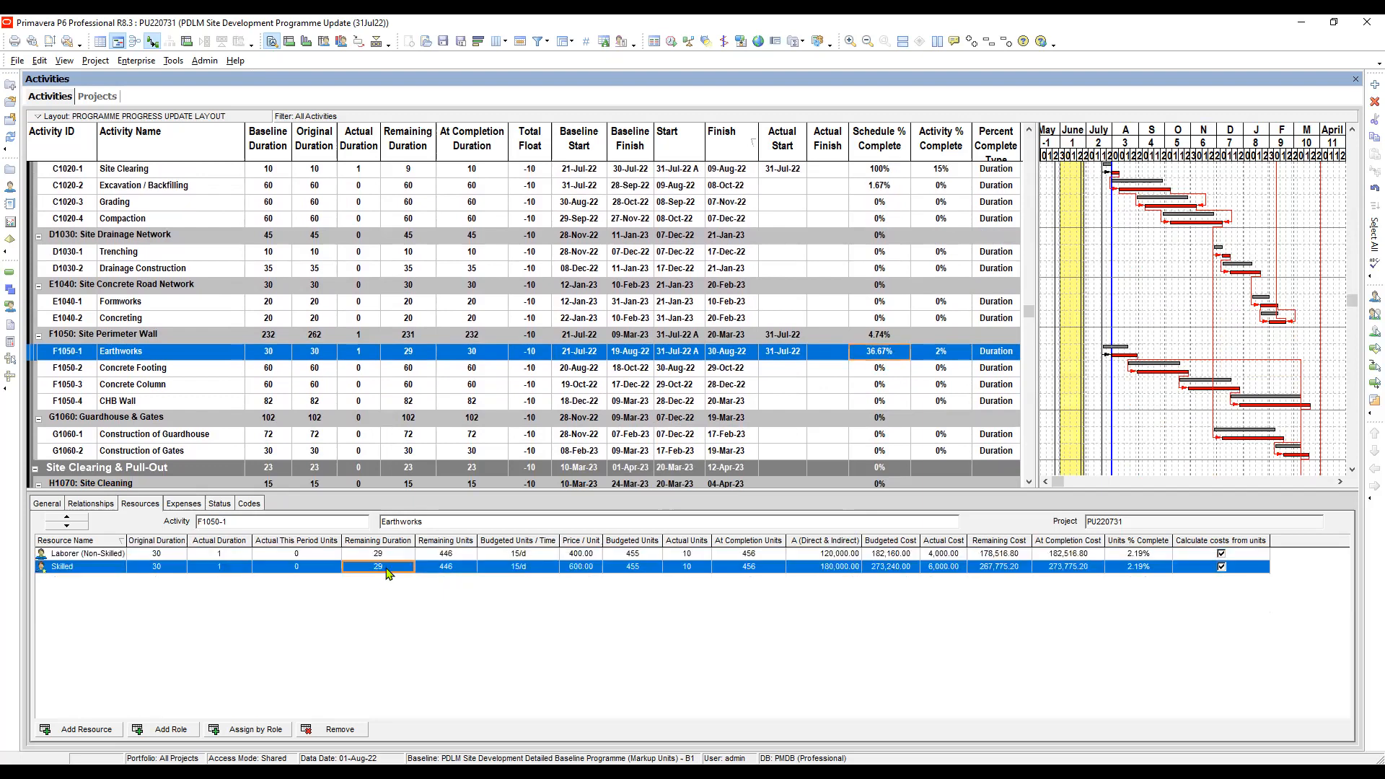
left_click(528, 555)
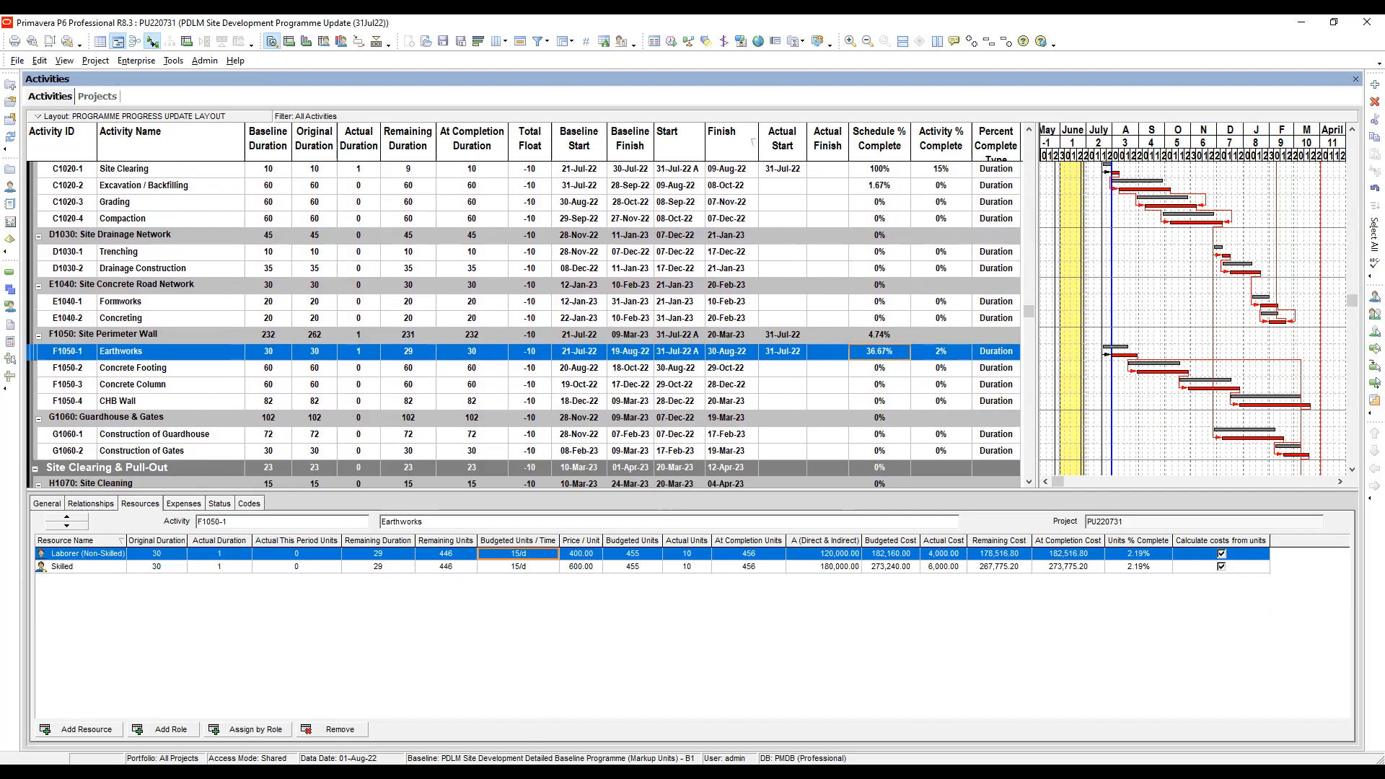
key("alt+Tab")
left_click(456, 555)
left_click(524, 567)
left_click(529, 556)
left_click(527, 562)
left_click(526, 557)
left_click(526, 566)
left_click(530, 554)
left_click(528, 567)
left_click(529, 555)
left_click(529, 570)
left_click(531, 555)
left_click(1001, 357)
left_click(1001, 375)
left_click(1001, 358)
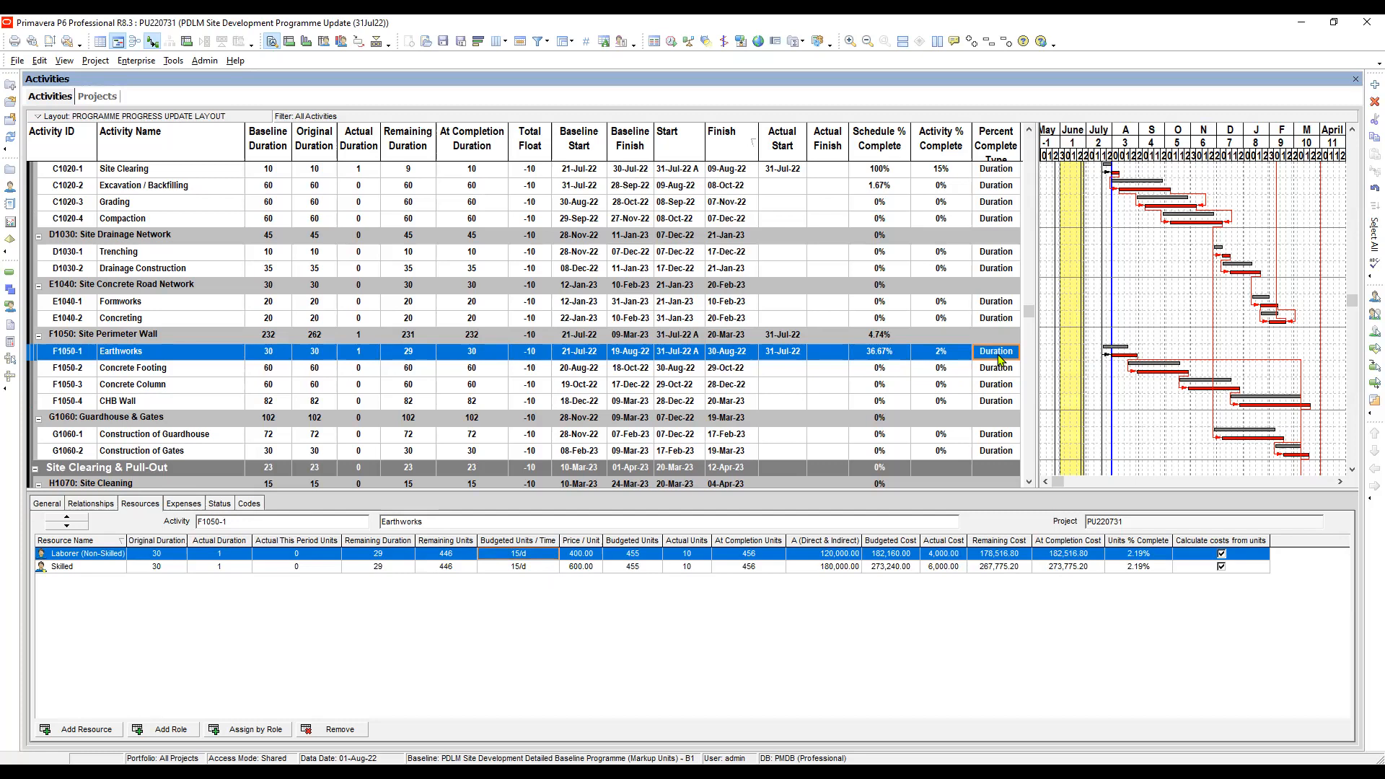
- Compare the Budgeted Units / Time of the Laborer (Non-Skilled) and Skilled resources on Earthworks
left_click(506, 570)
left_click(531, 555)
left_click(523, 568)
left_click(522, 553)
left_click(526, 569)
left_click(524, 555)
left_click(523, 562)
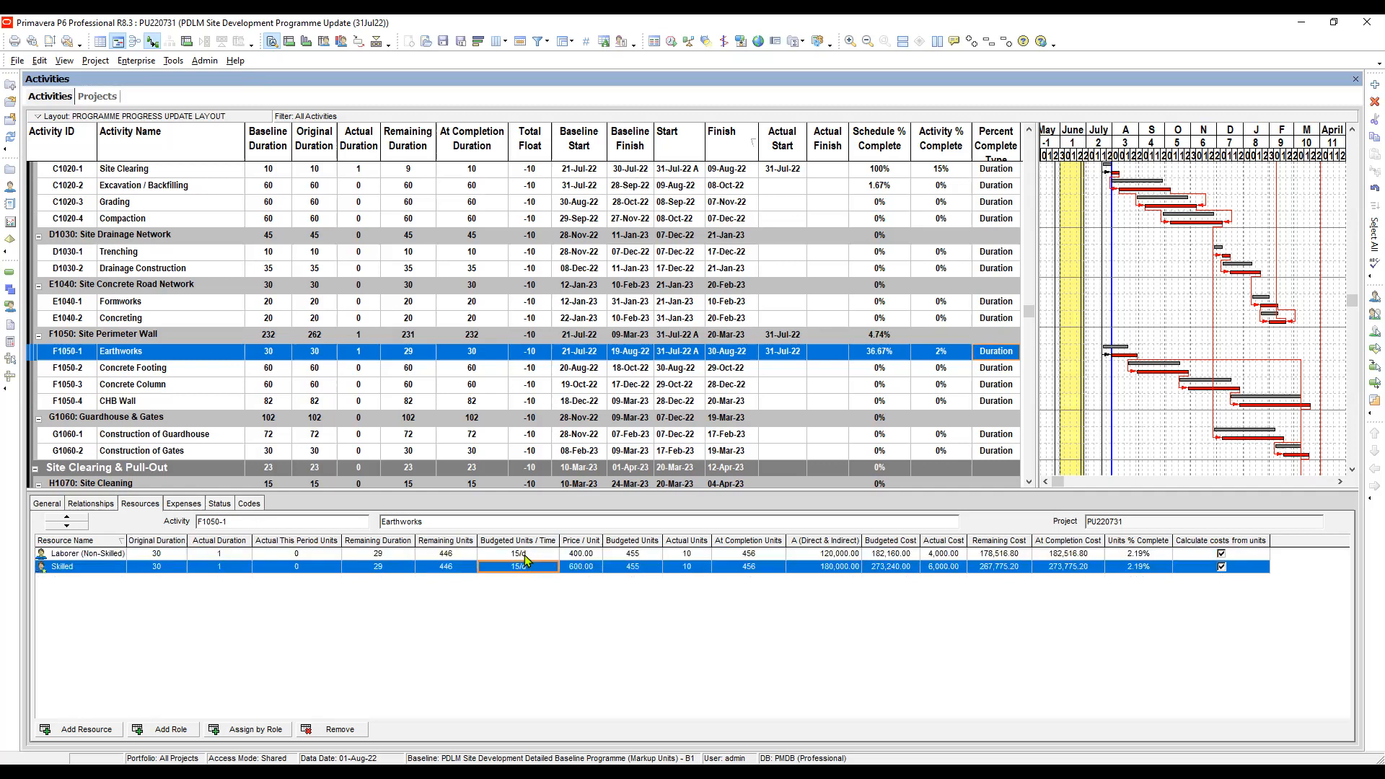
left_click(524, 554)
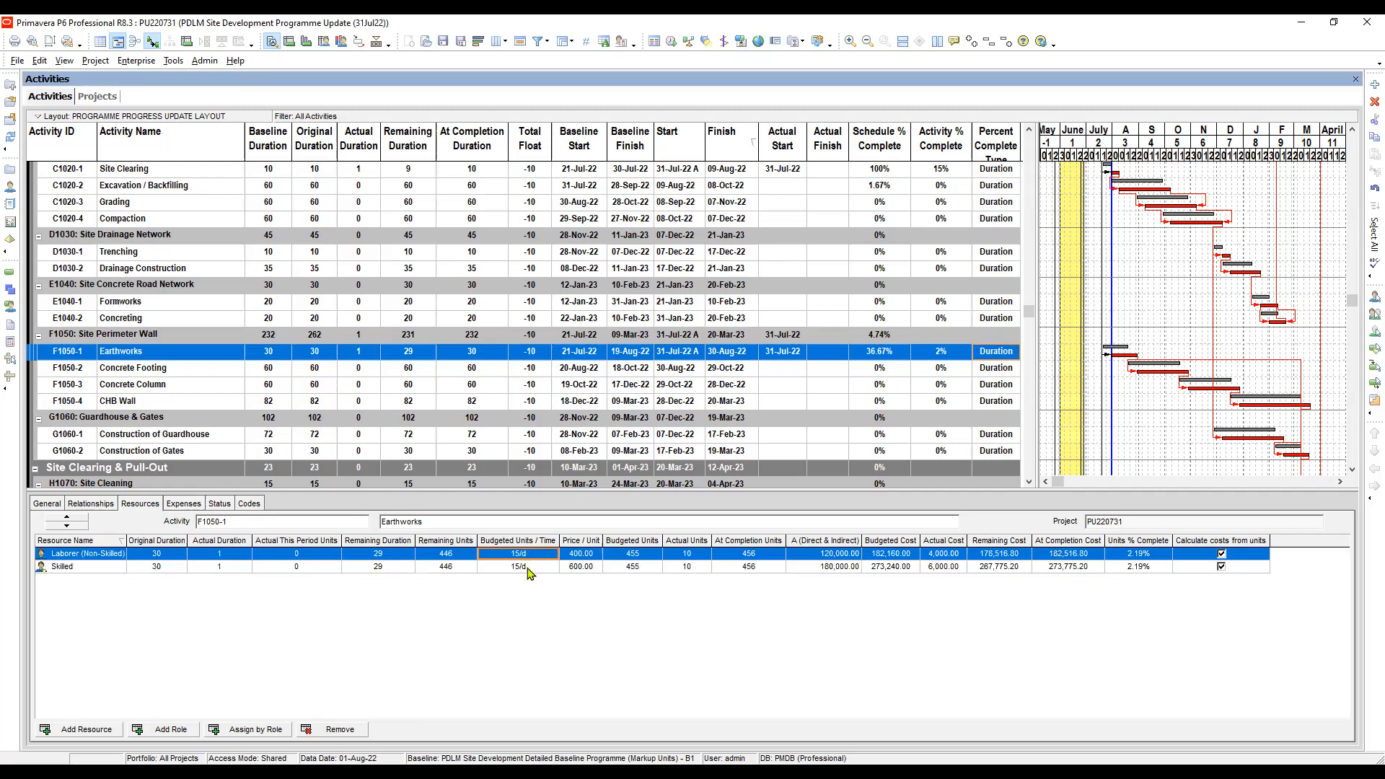
left_click(528, 568)
left_click(525, 555)
left_click(526, 568)
left_click(526, 555)
left_click(517, 568)
left_click(526, 555)
- Set the Remaining Units of both the Laborer (Non-Skilled) and Skilled resources on Earthworks to 435
double_click(460, 553)
type("435")
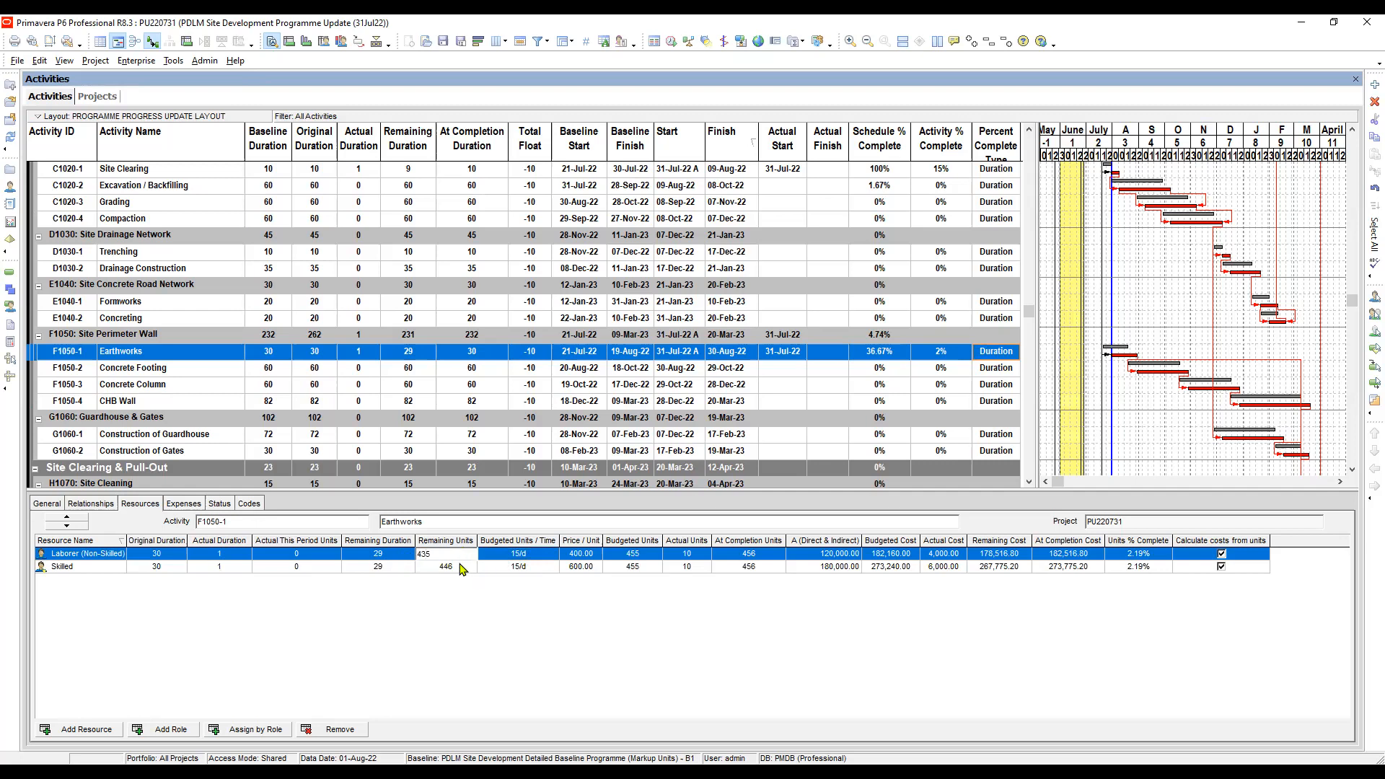
left_click(462, 567)
left_click(461, 567)
type("435")
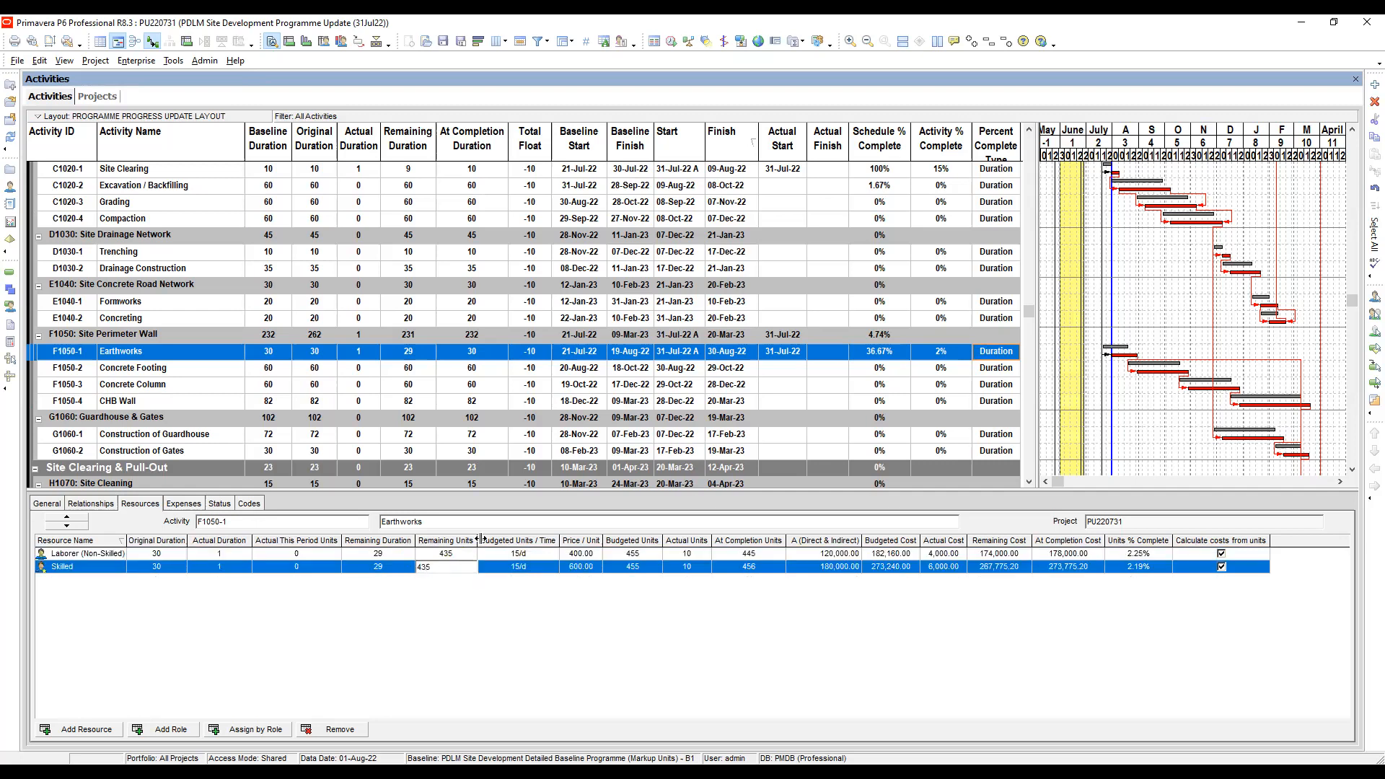
left_click(884, 369)
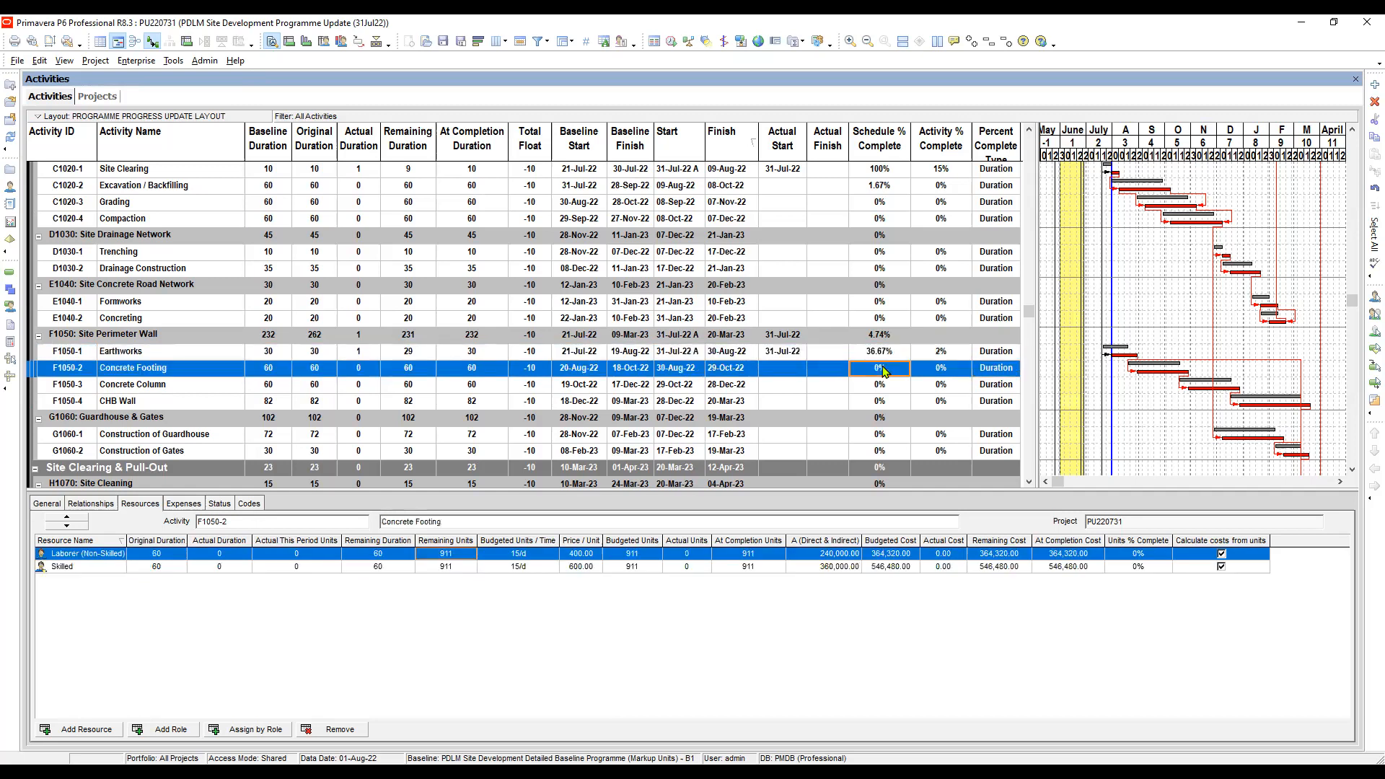
- Collapse the Window Schedule Delay Analysis group at the end of the activity list
scroll(883, 359, "down", 3)
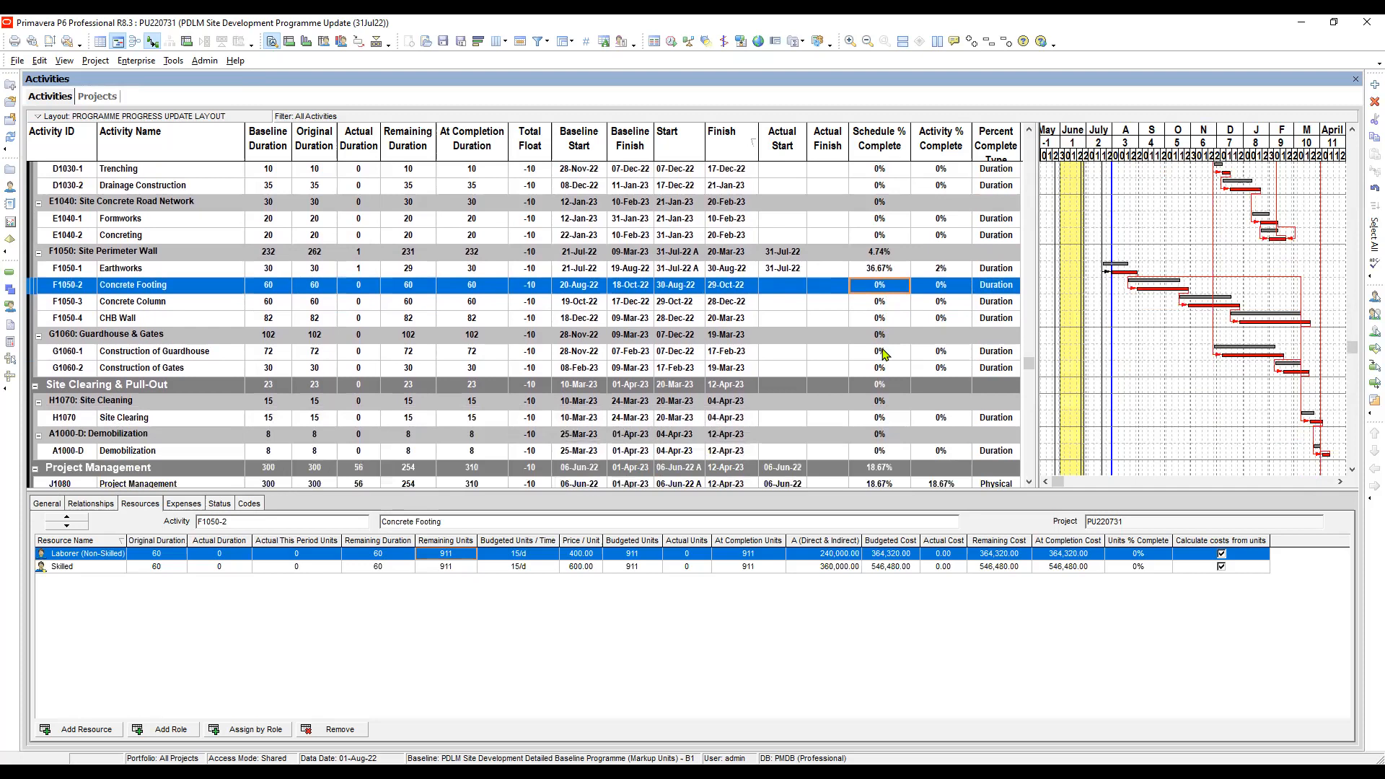
scroll(898, 340, "down", 3)
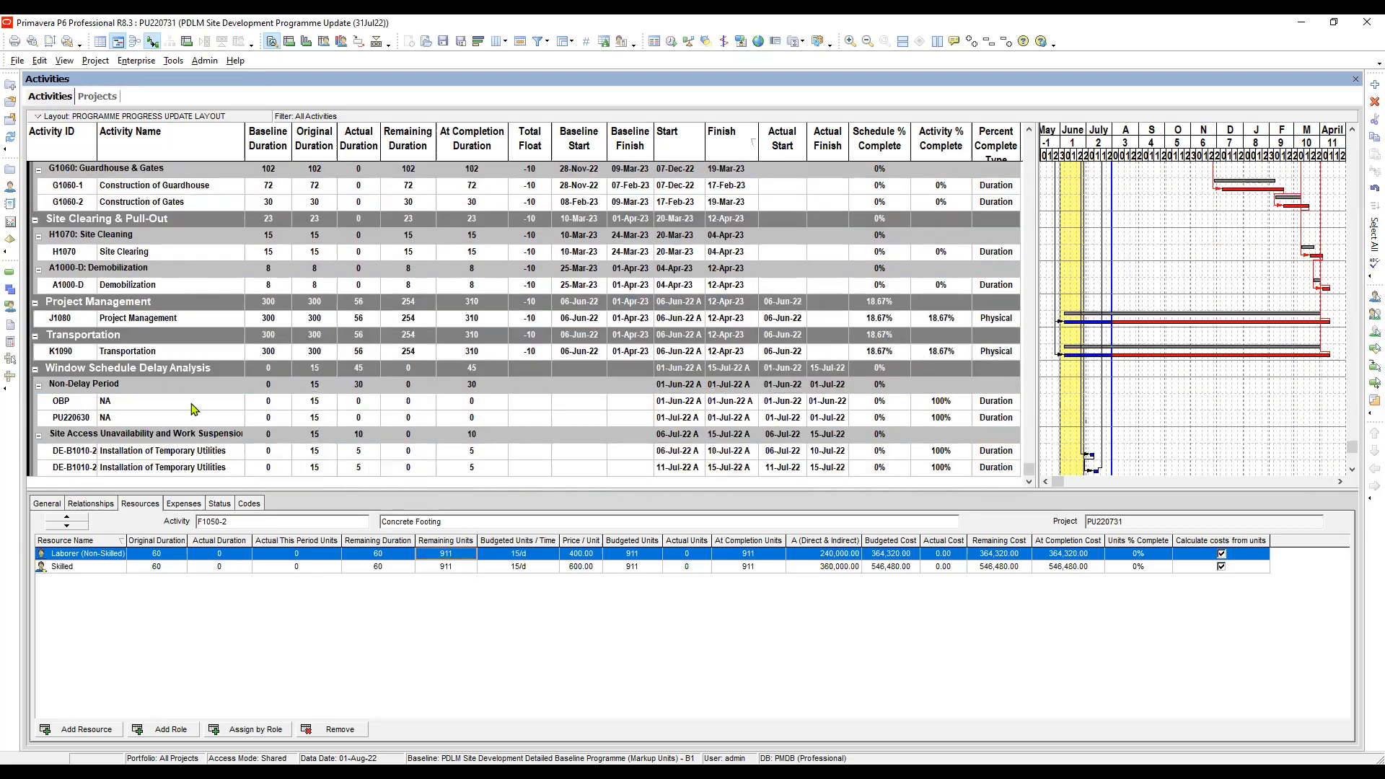
left_click(35, 369)
left_click(145, 457)
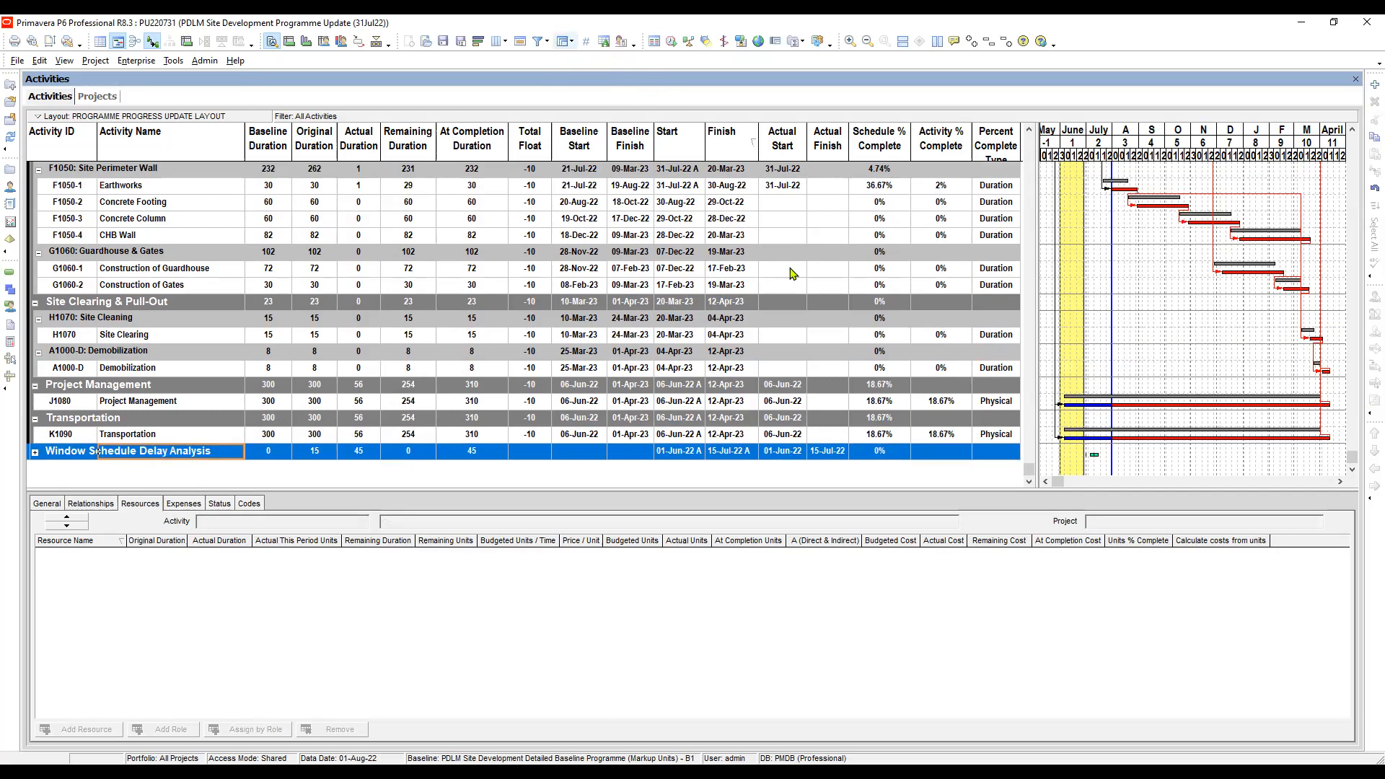
- Select the layout filter PROGRAMME PROGRESS UPDATE LAYOUT in place of All Activities and open its definition for editing
left_click(536, 41)
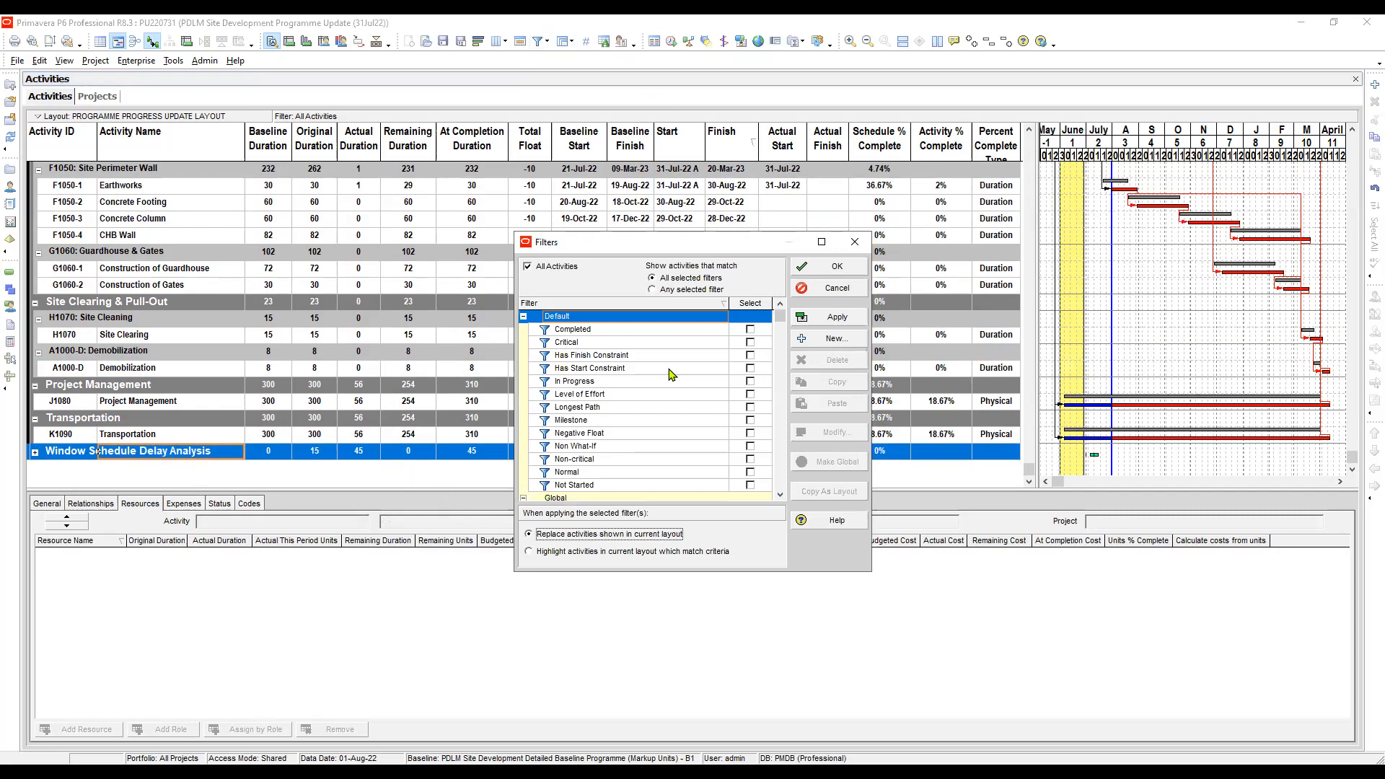
scroll(684, 387, "down", 9)
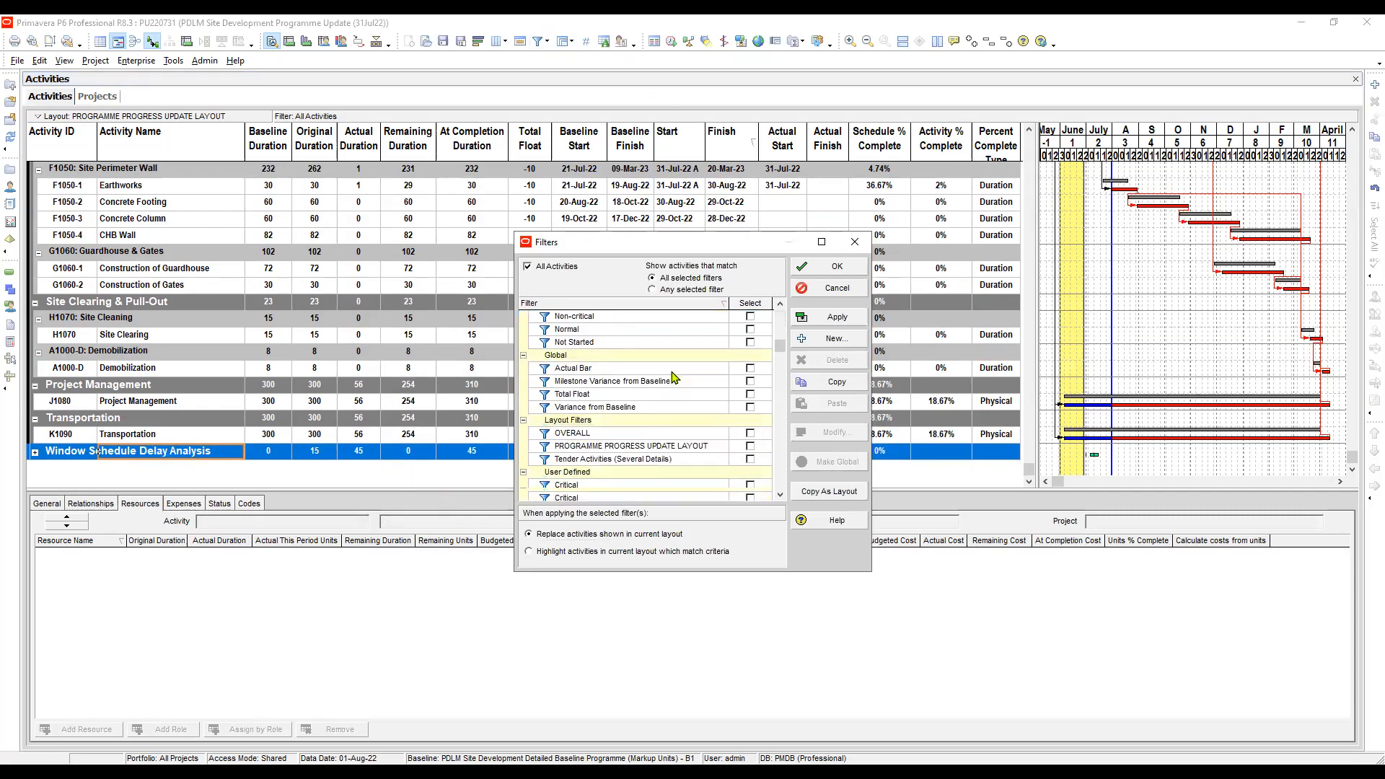
scroll(674, 400, "up", 2)
scroll(678, 395, "down", 5)
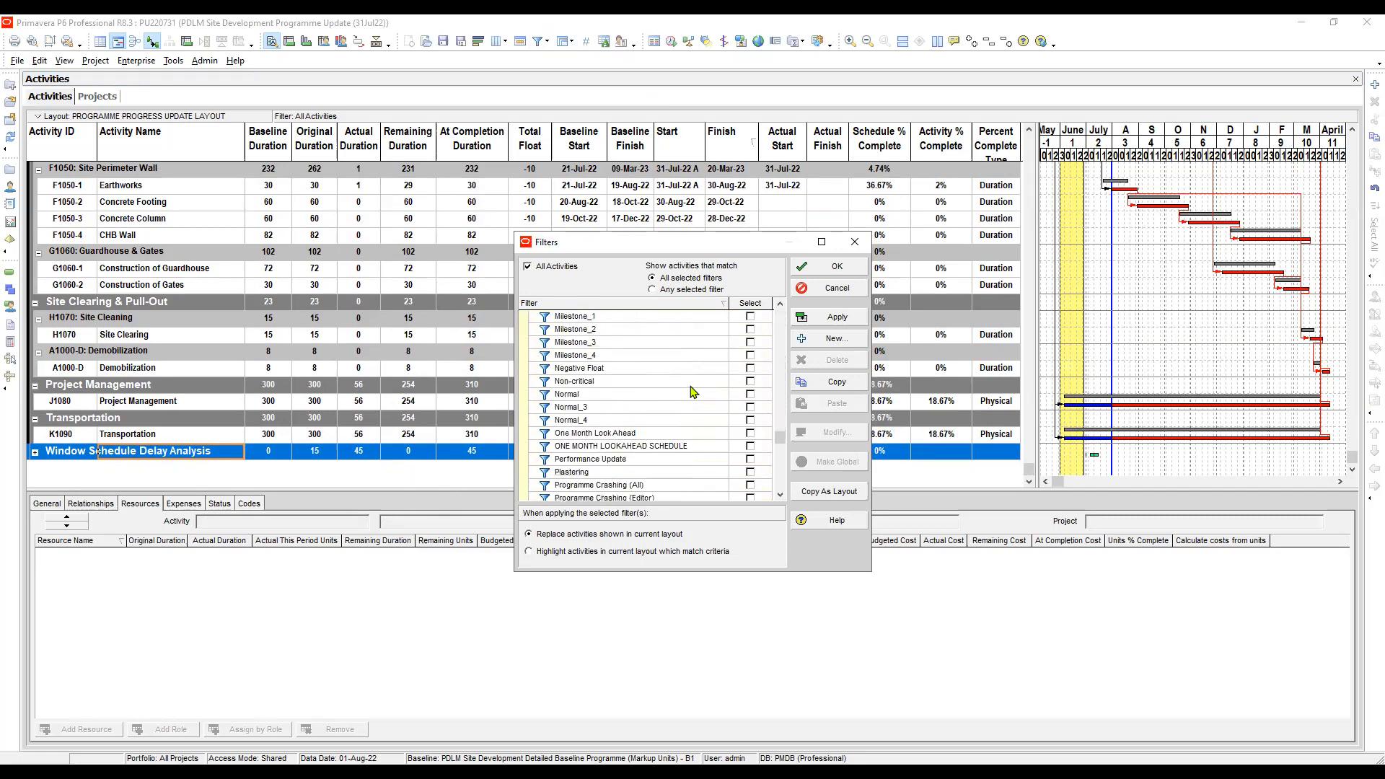
scroll(692, 392, "up", 7)
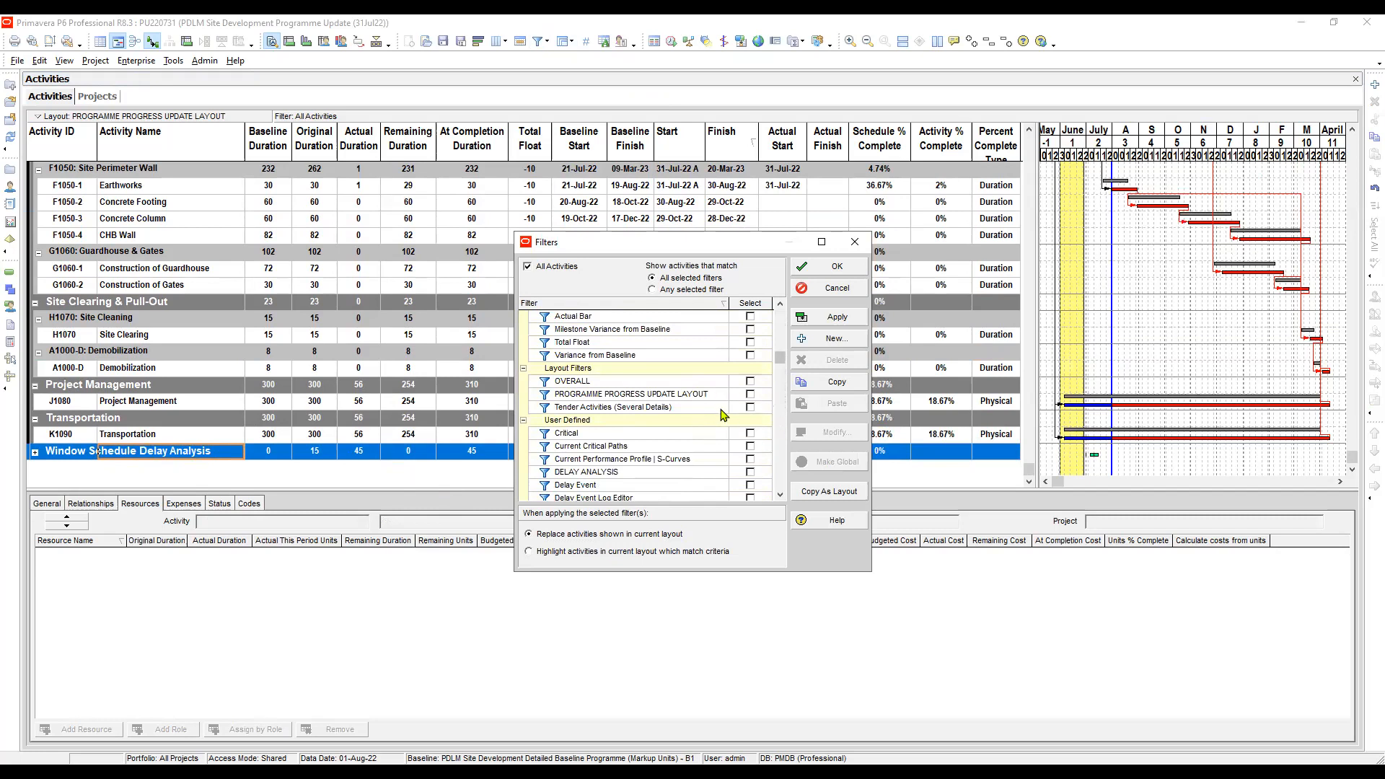
left_click(685, 411)
left_click(700, 395)
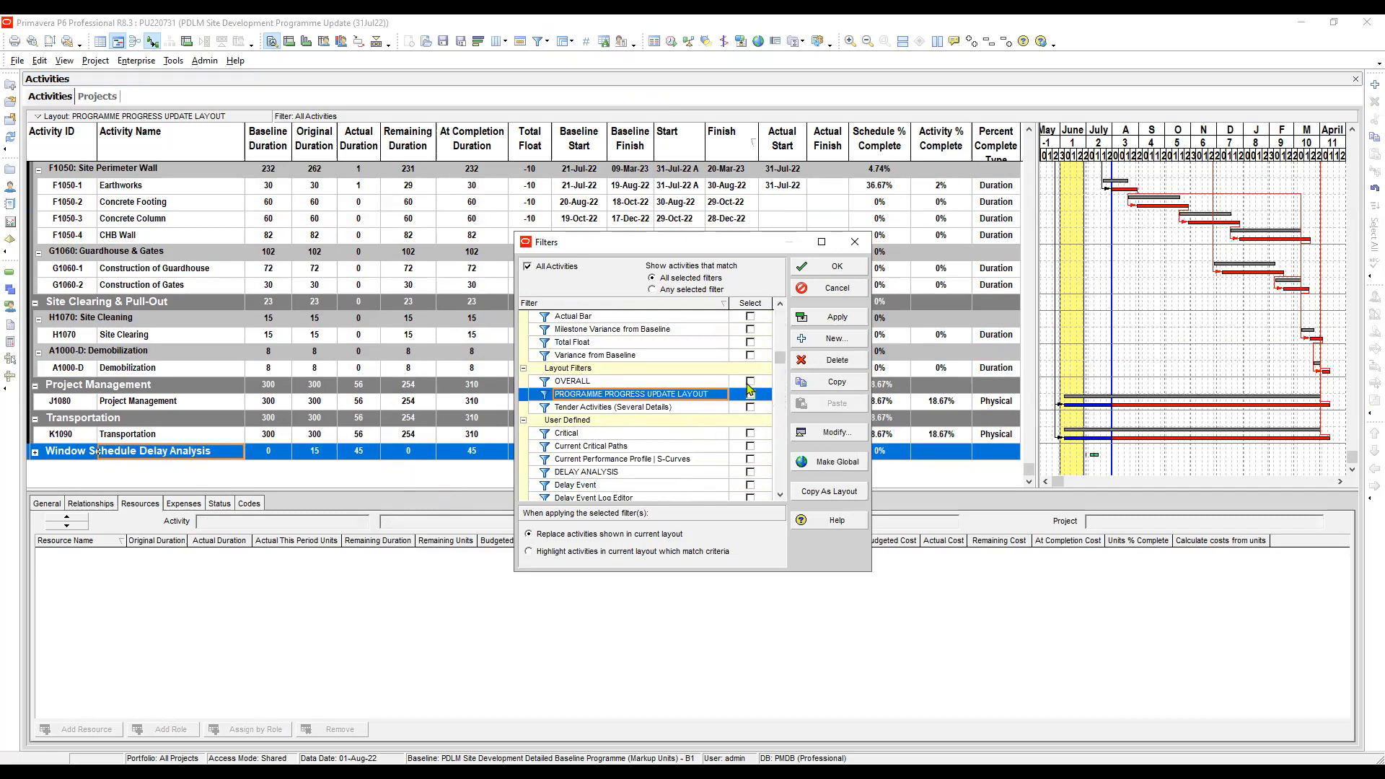
left_click(751, 395)
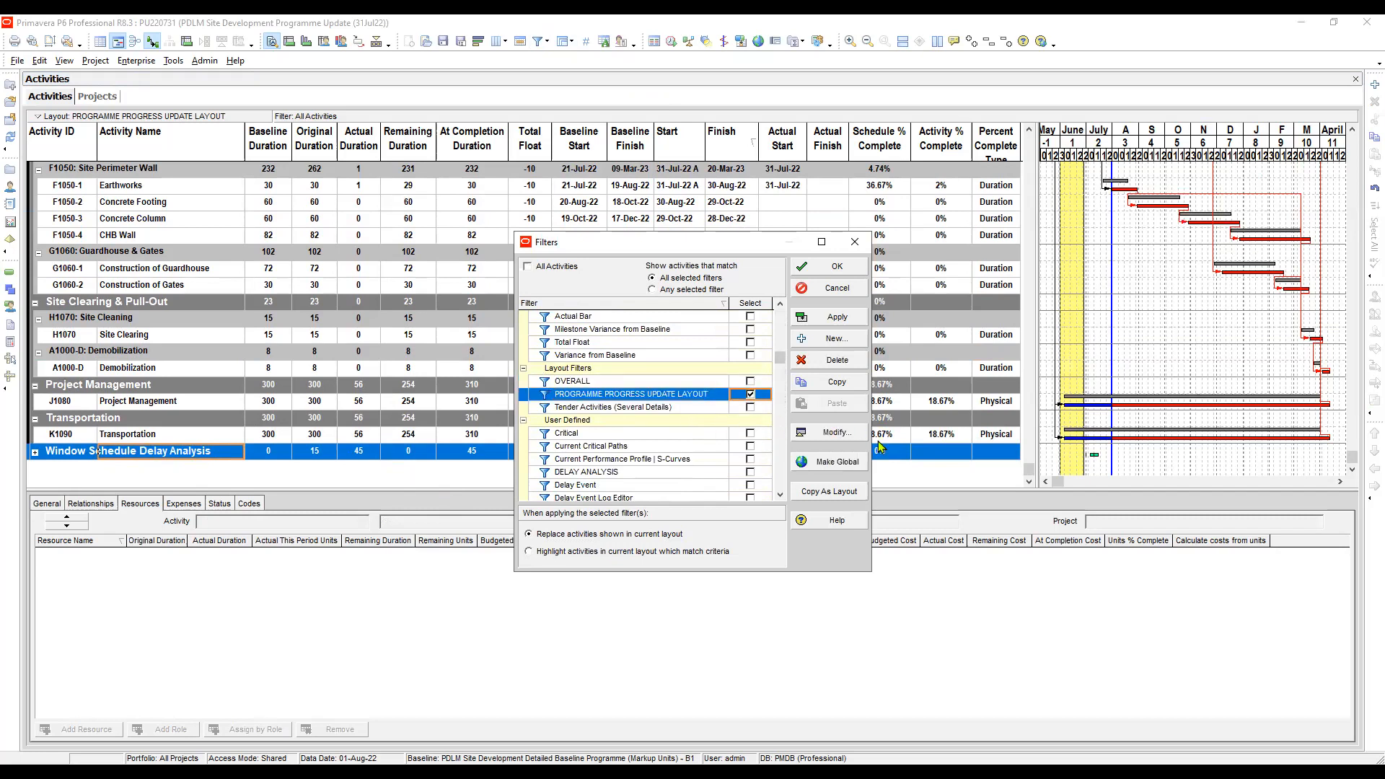
left_click(835, 433)
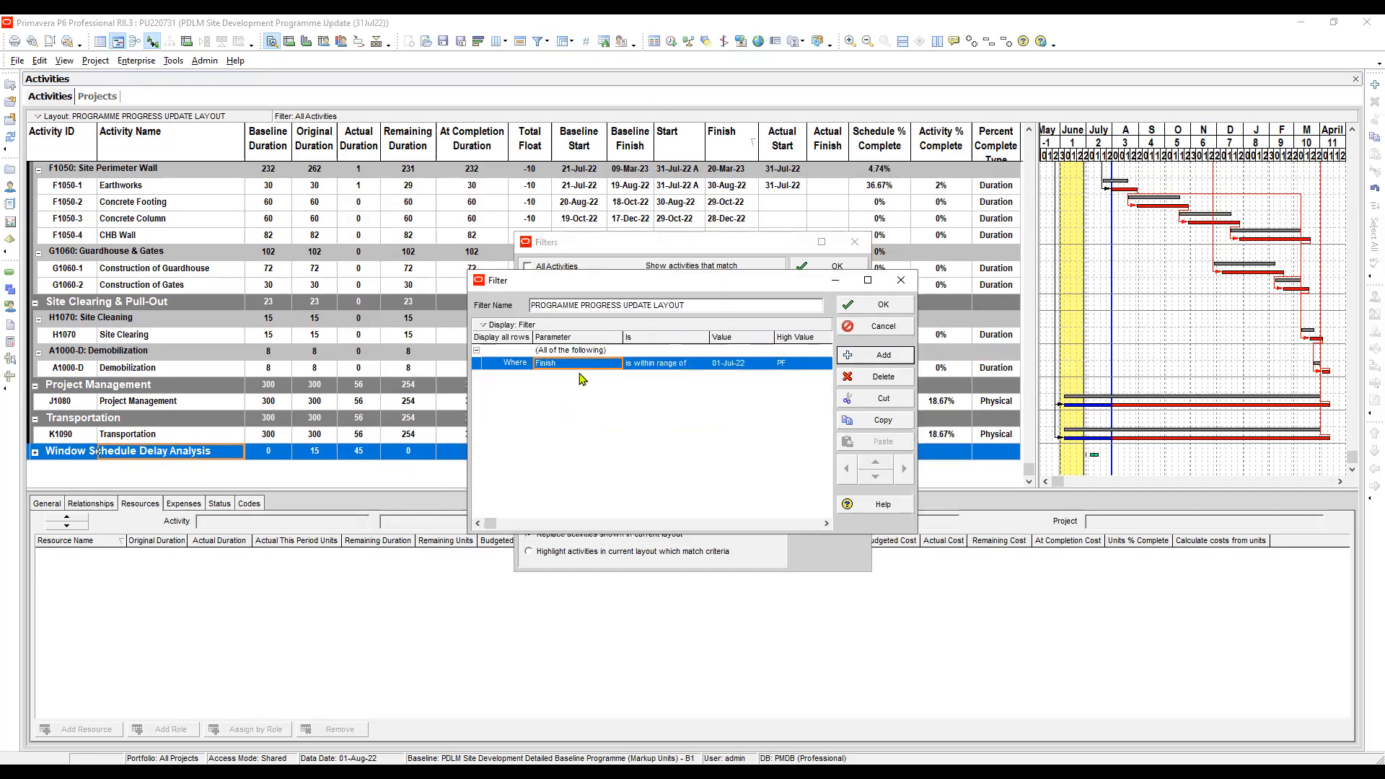
- Change the filter's condition to WBS is not equal to PU220731.WSDA
left_click(581, 364)
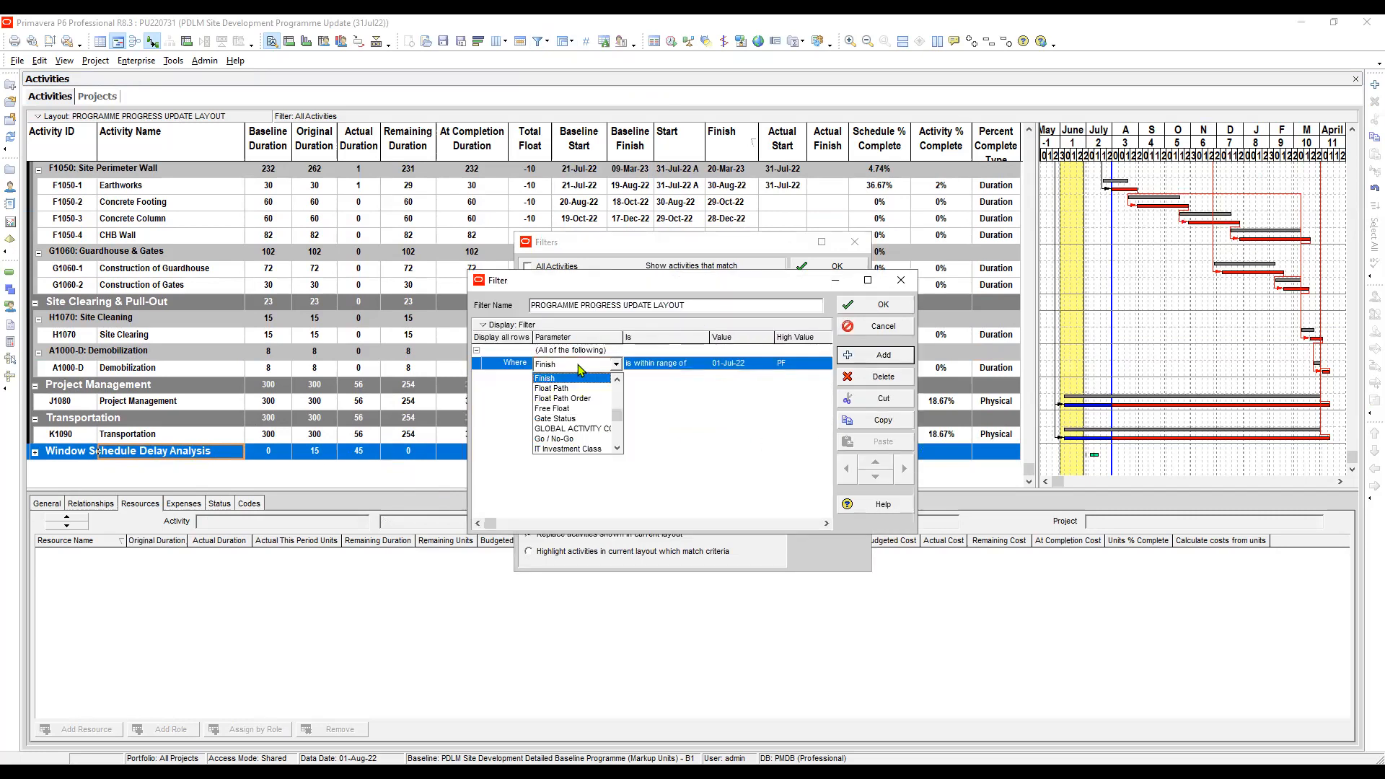
left_click(581, 369)
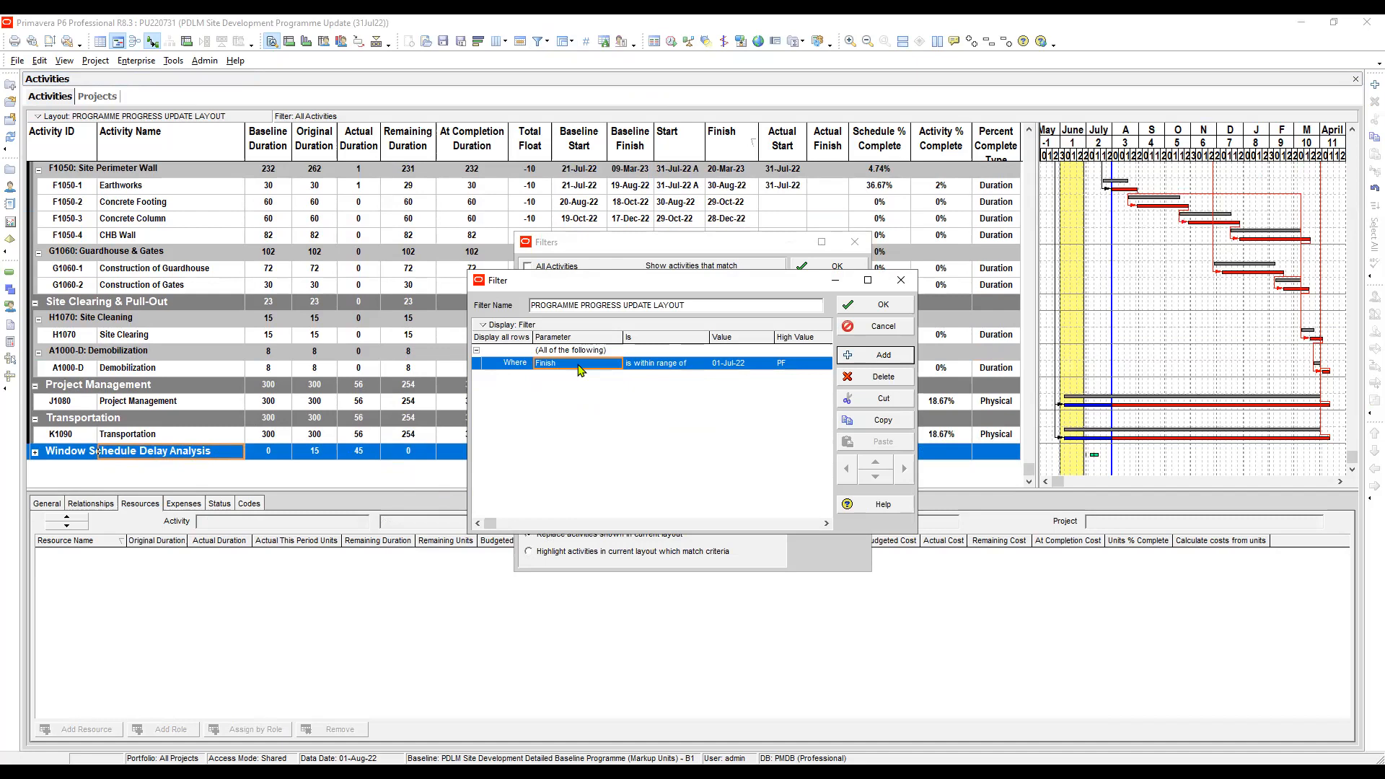
left_click(579, 368)
key("w")
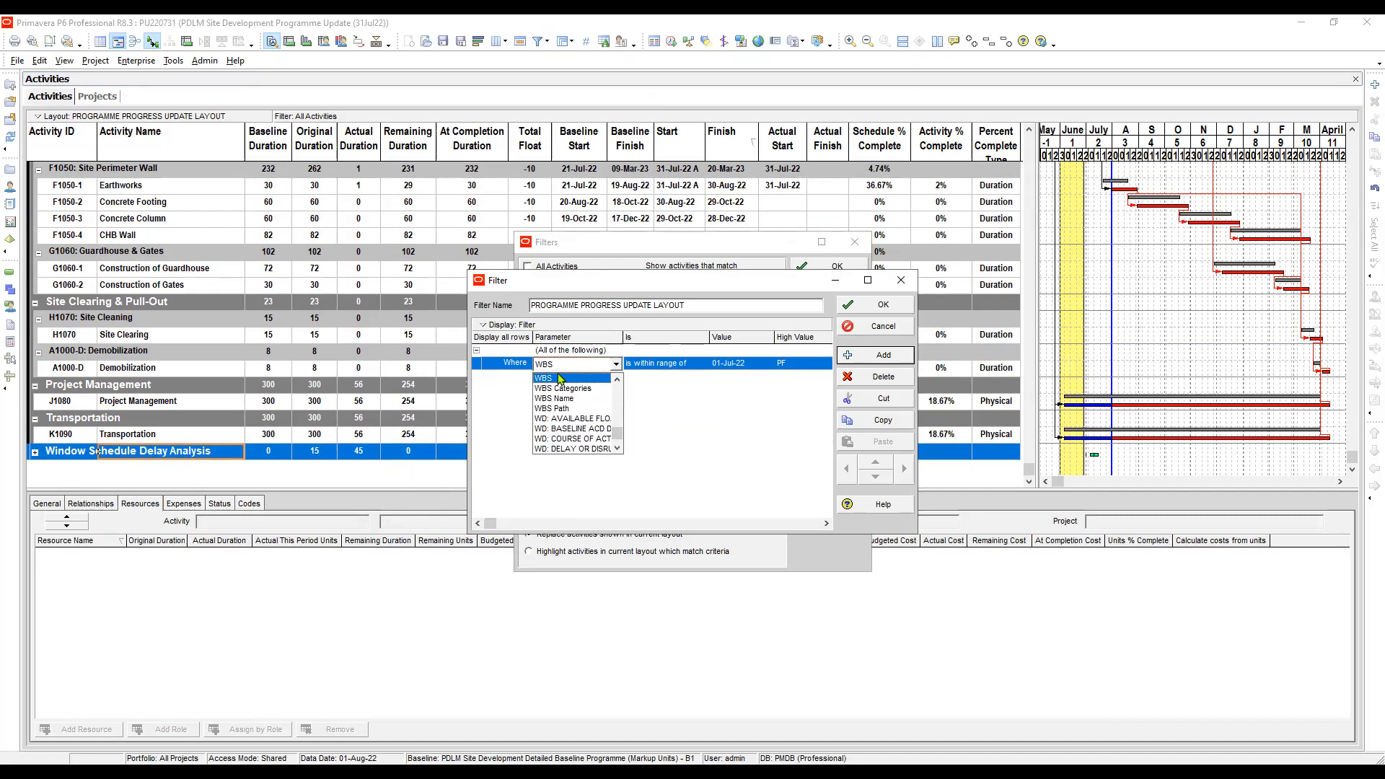
left_click(560, 378)
left_click(662, 368)
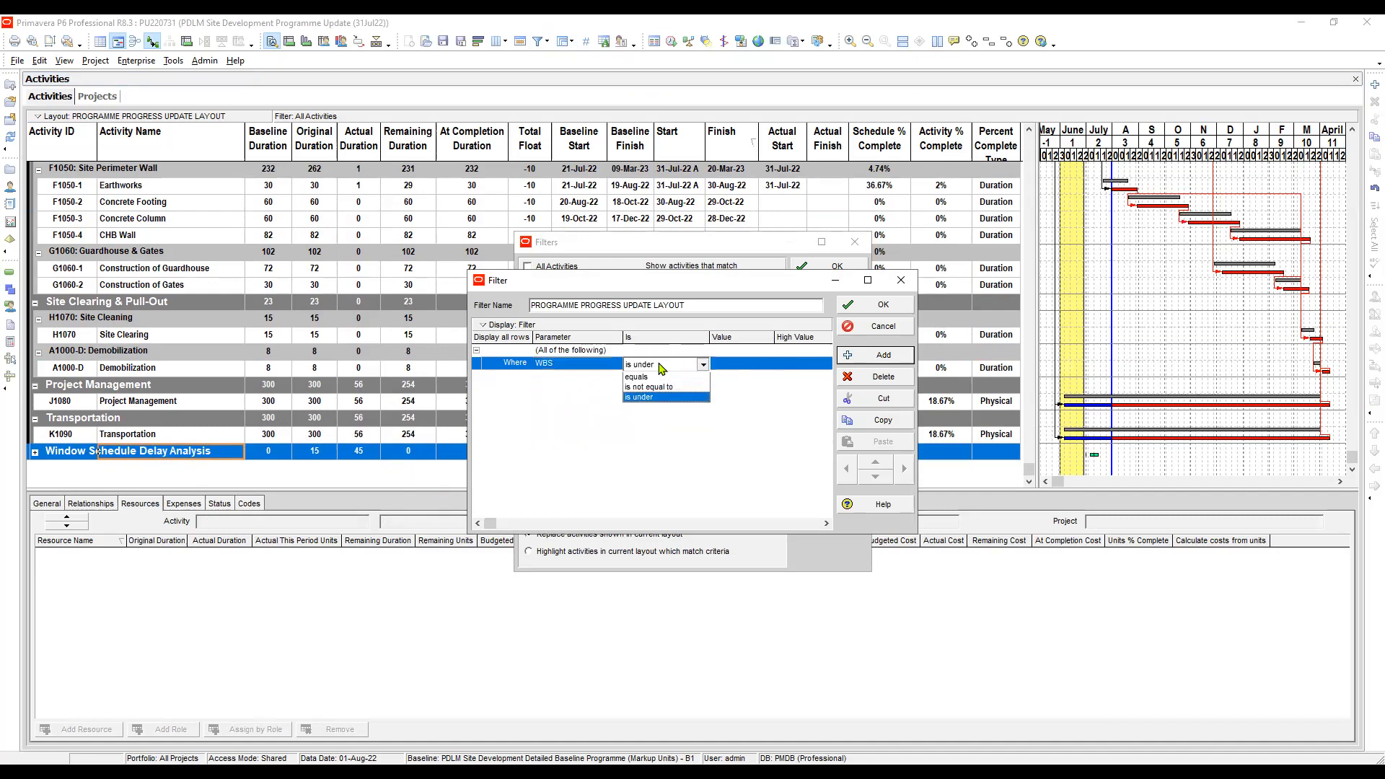
left_click(657, 389)
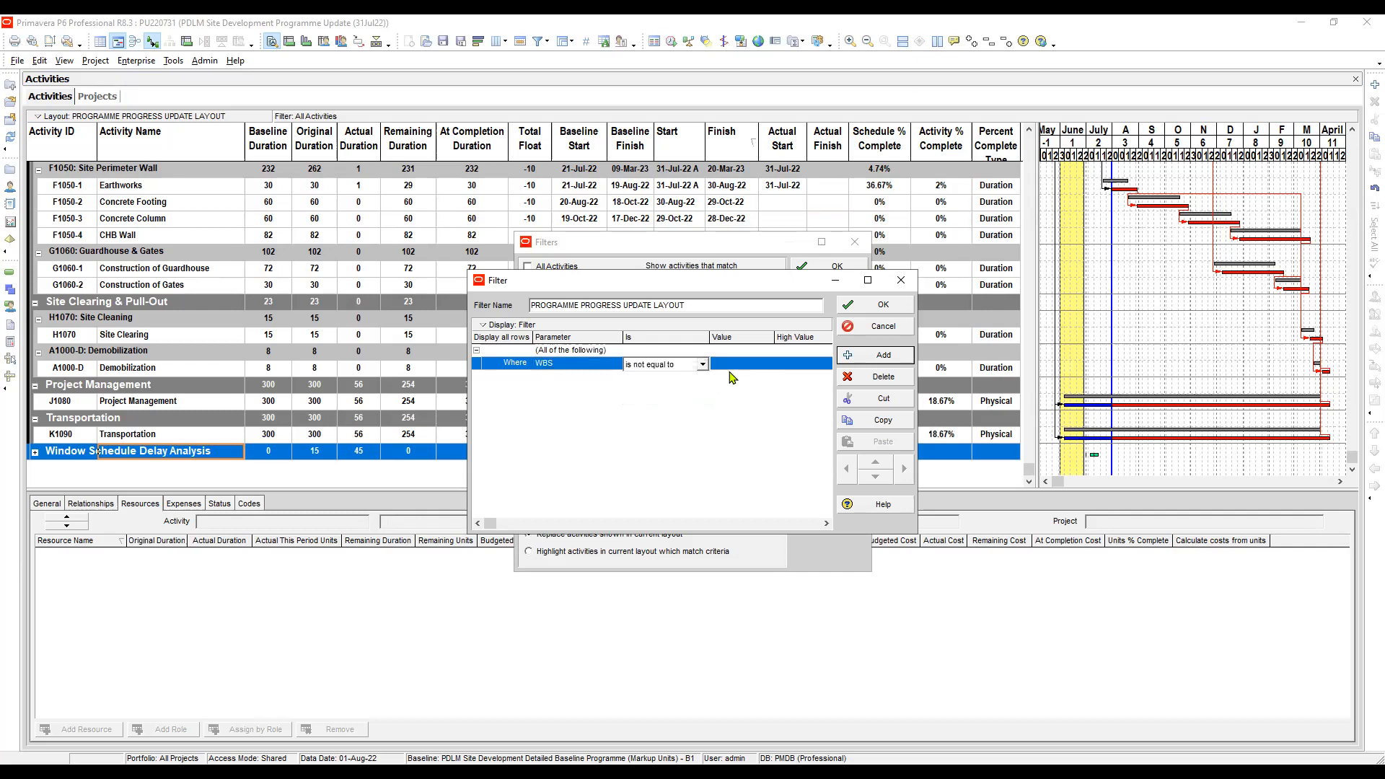
left_click(735, 369)
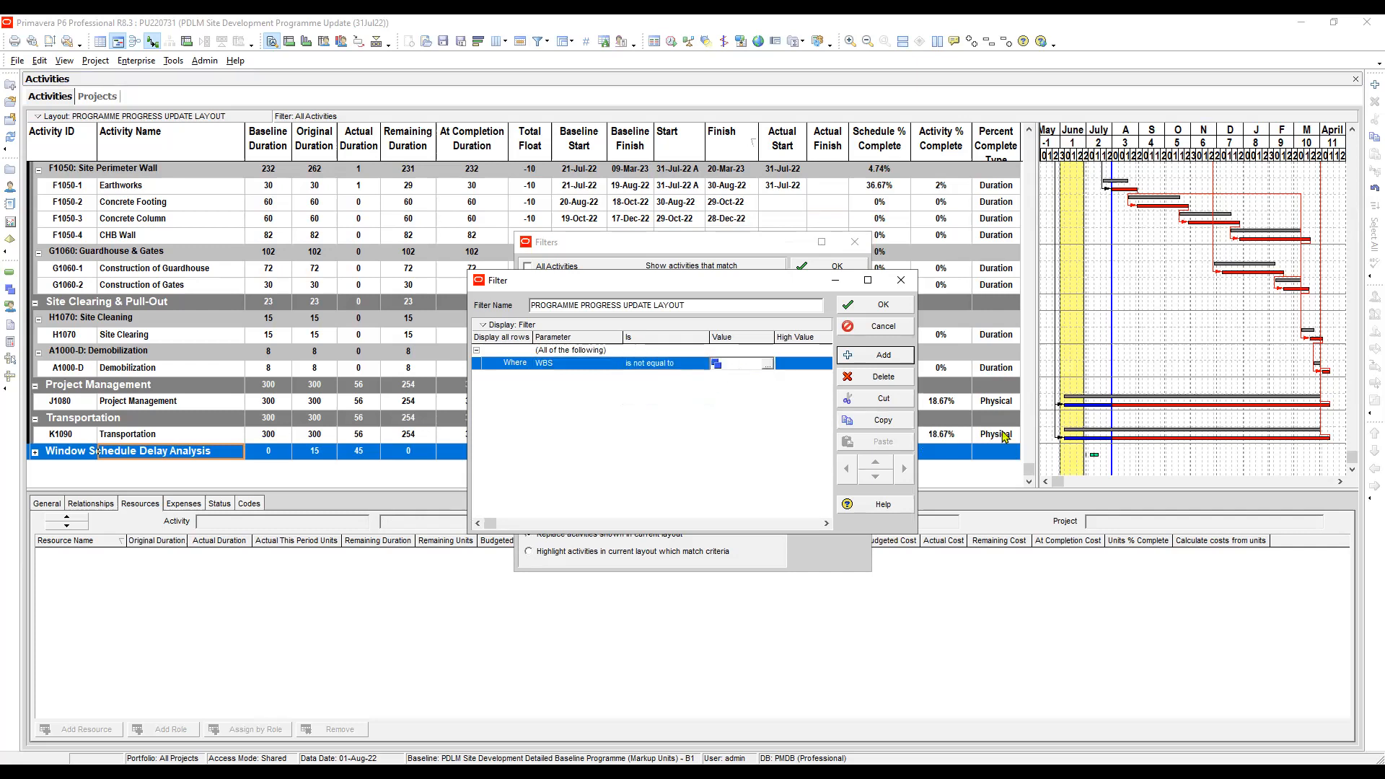
- Add a second condition row to the filter and set the match rule to Any of the following
left_click(883, 357)
left_click(557, 351)
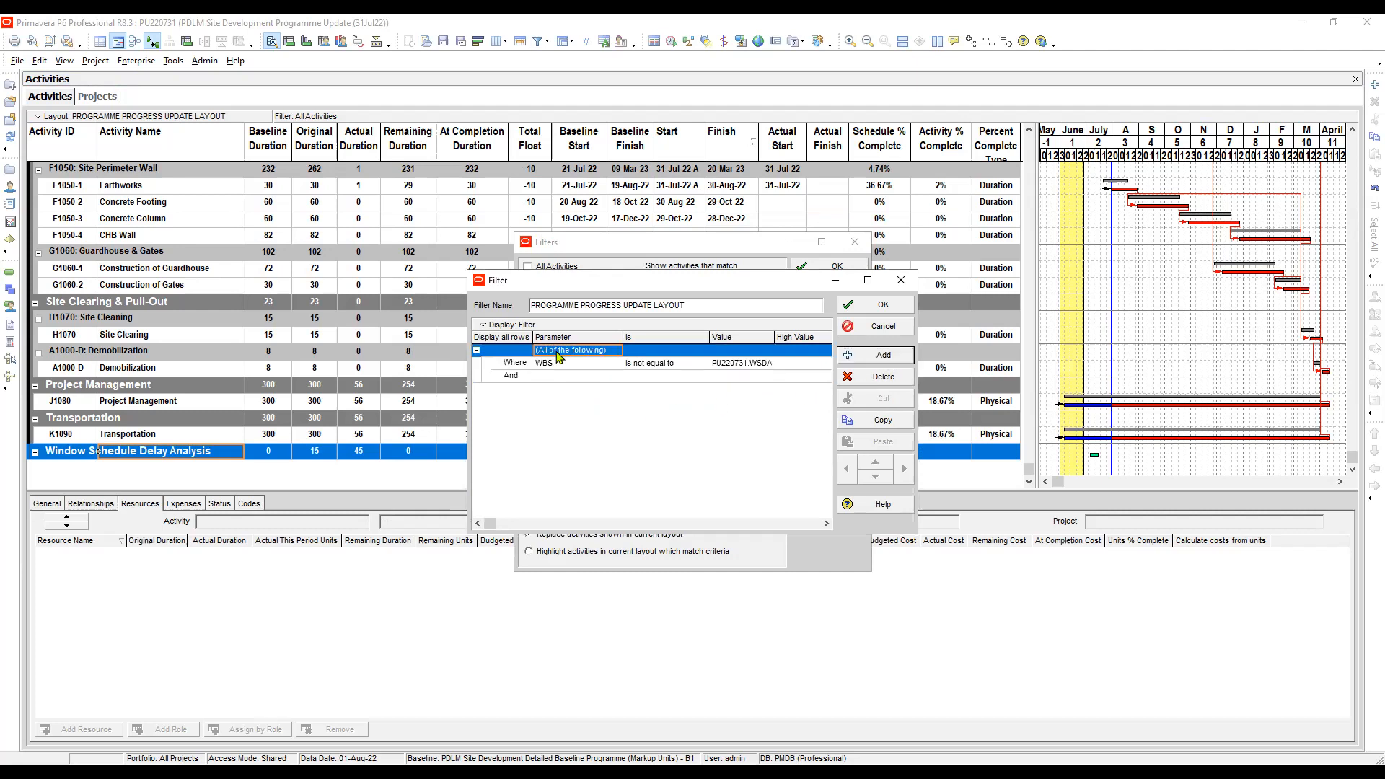
left_click(558, 353)
left_click(559, 375)
- Define the second condition as WBS is not equal to PU220731.WSDA
left_click(559, 378)
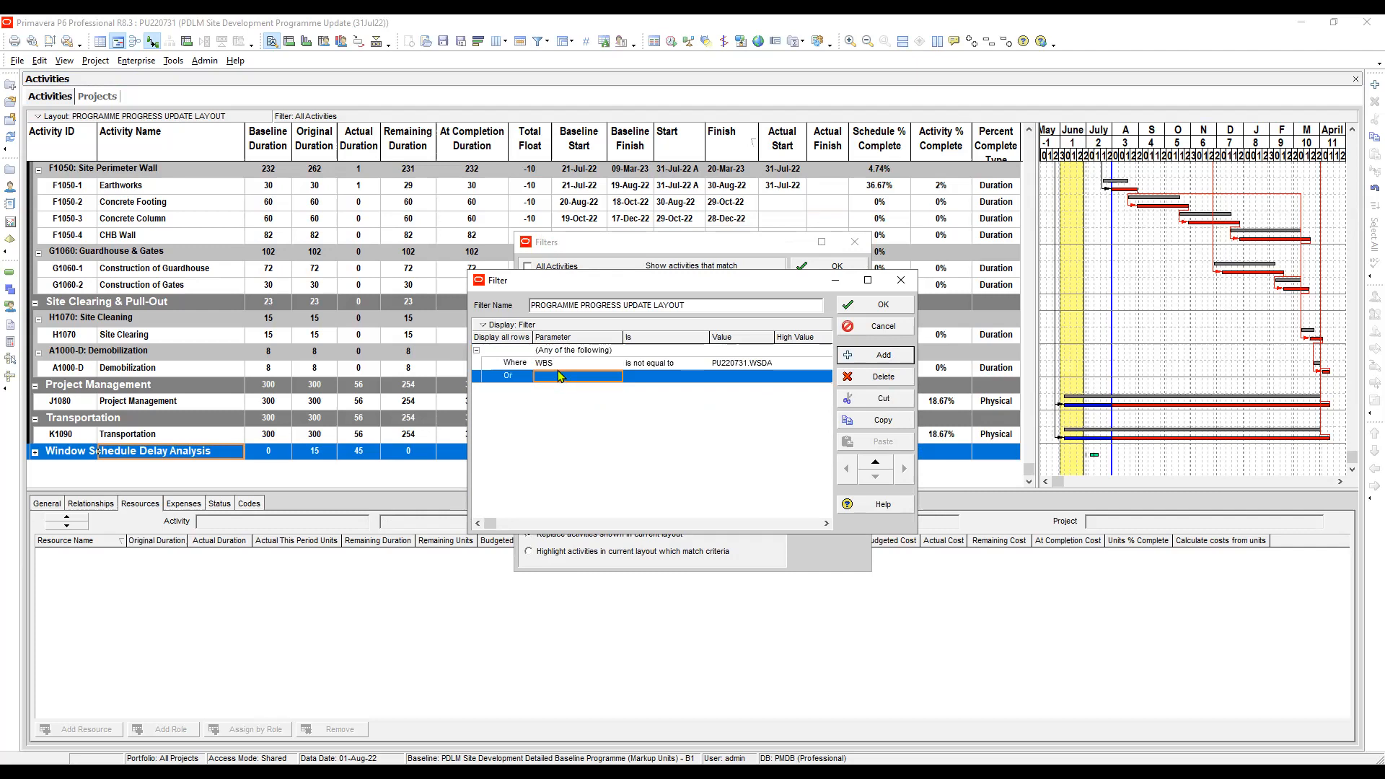
left_click(560, 376)
left_click(567, 395)
left_click(671, 377)
left_click(671, 377)
left_click(660, 399)
left_click(737, 377)
left_click(737, 377)
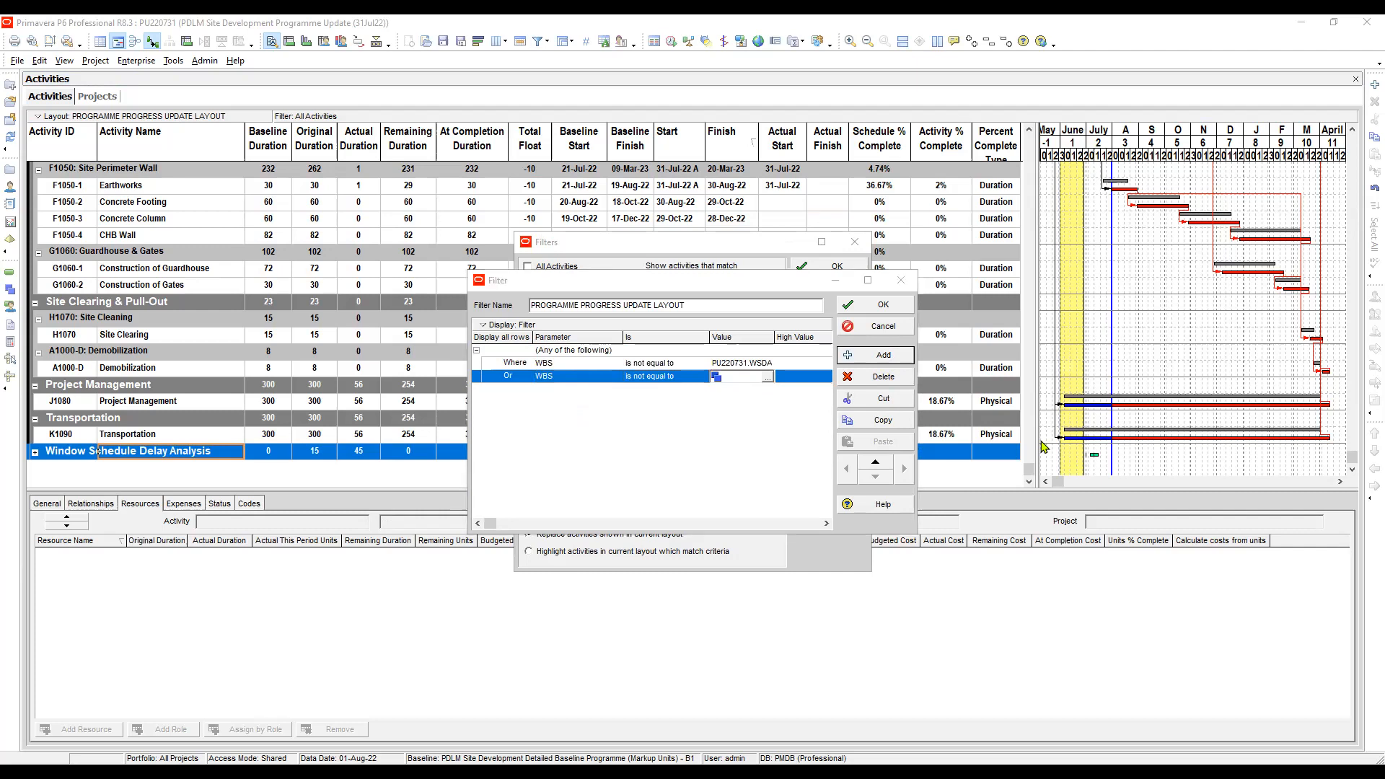
- Accept the edited filter definition and apply the filter to the activity list
left_click(883, 304)
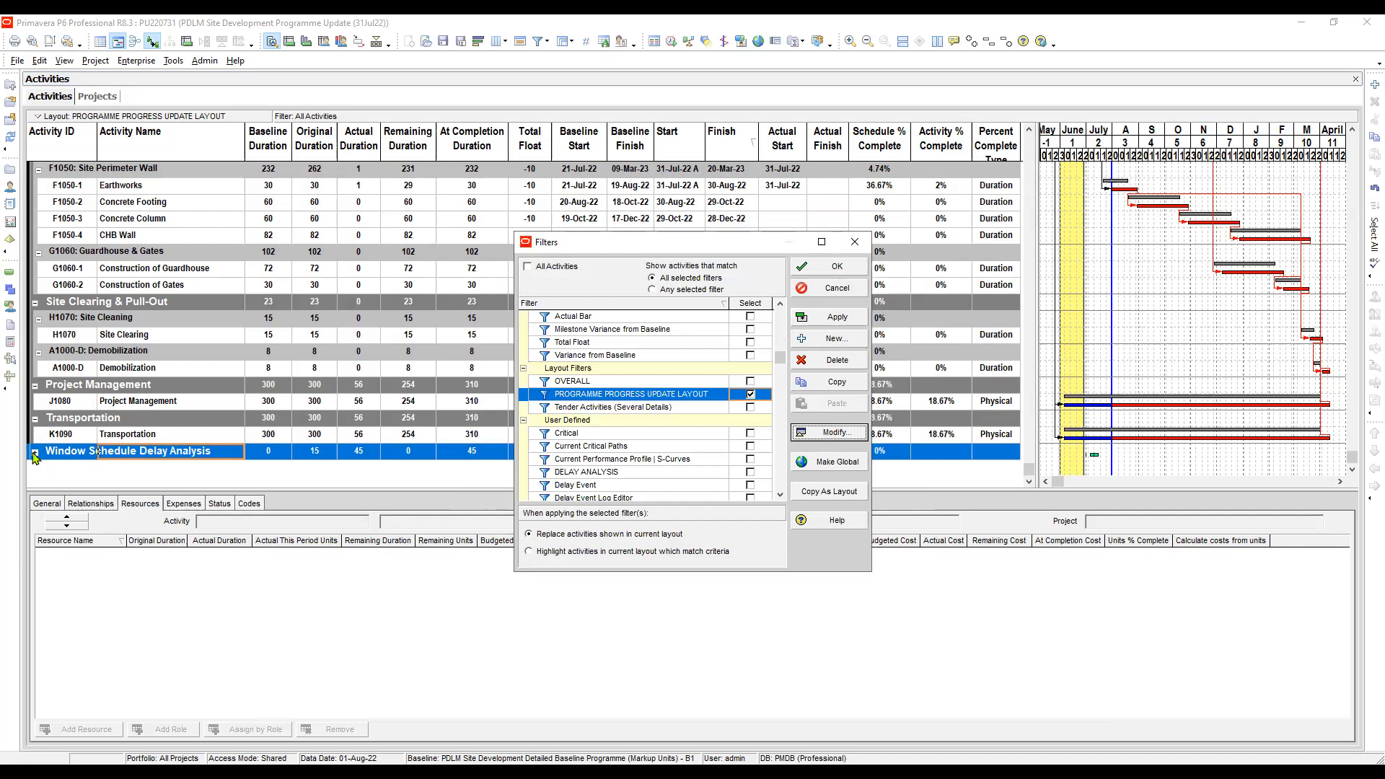
left_click(838, 320)
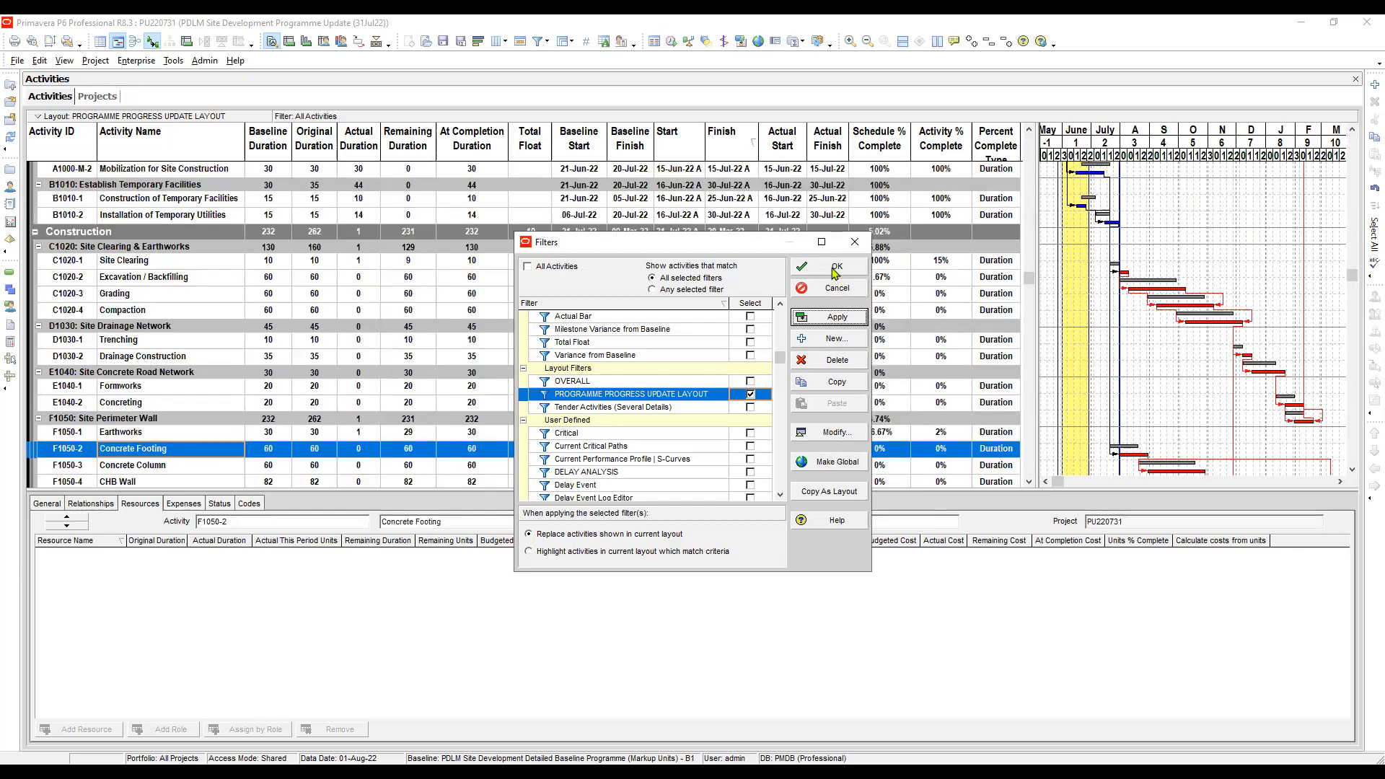
left_click(834, 272)
- Expand the Window Schedule Delay Analysis group to check whether its activities are still listed
left_click_drag(1029, 287, 1027, 500)
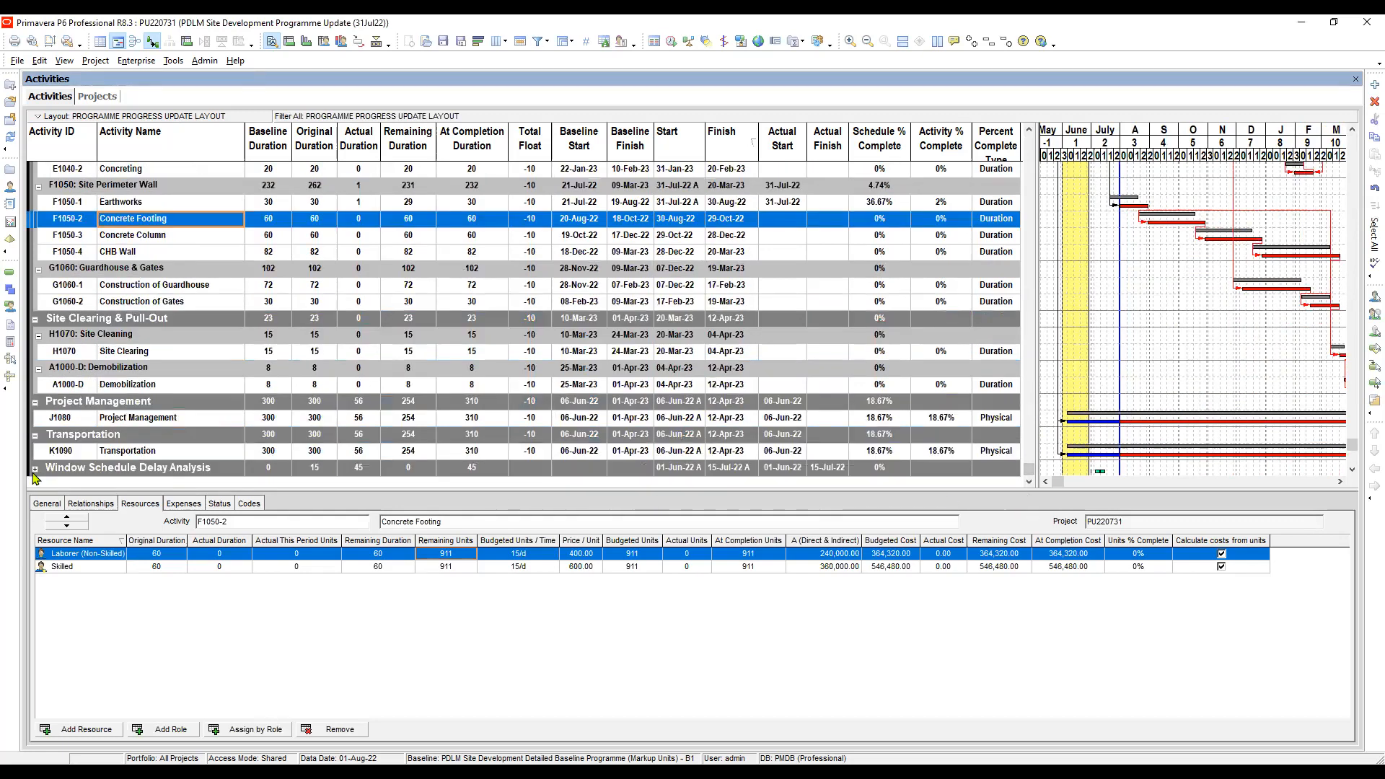
left_click(33, 470)
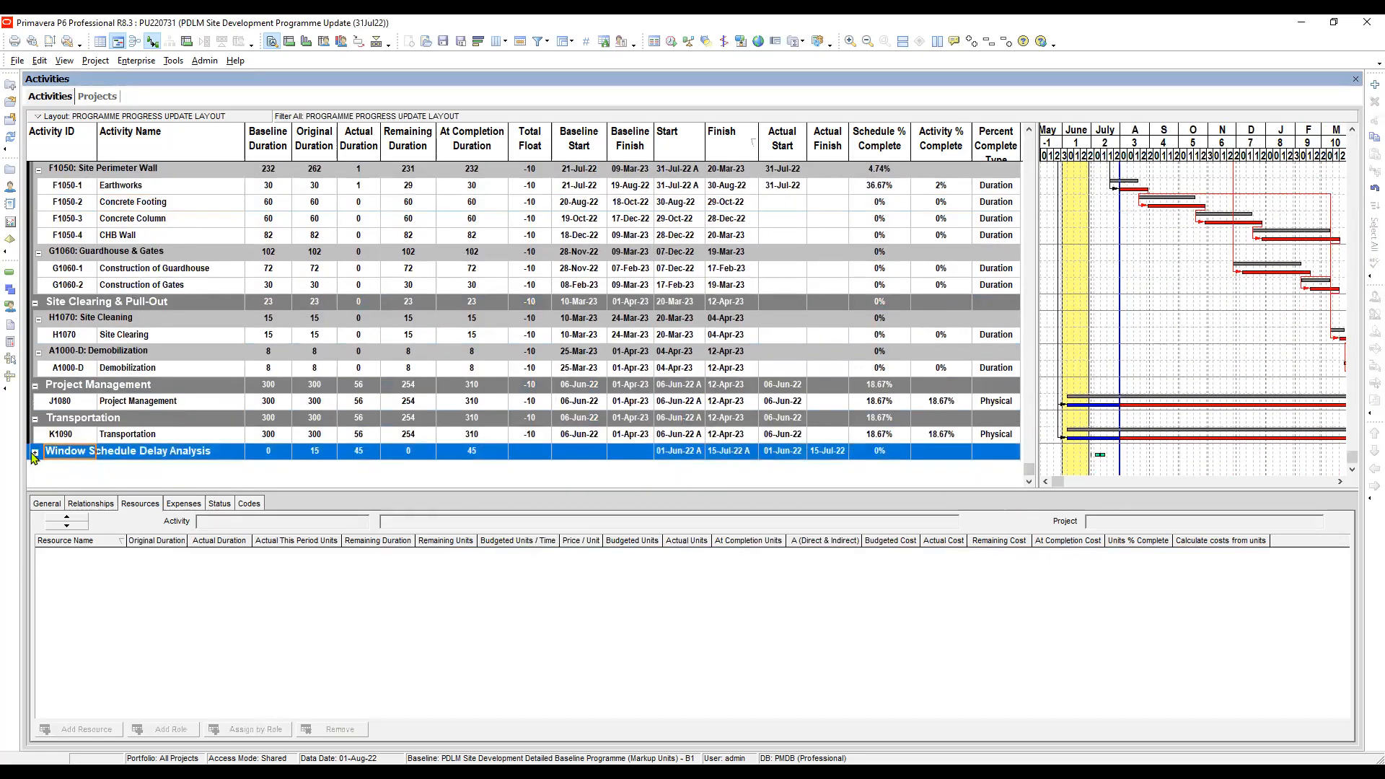
left_click(34, 452)
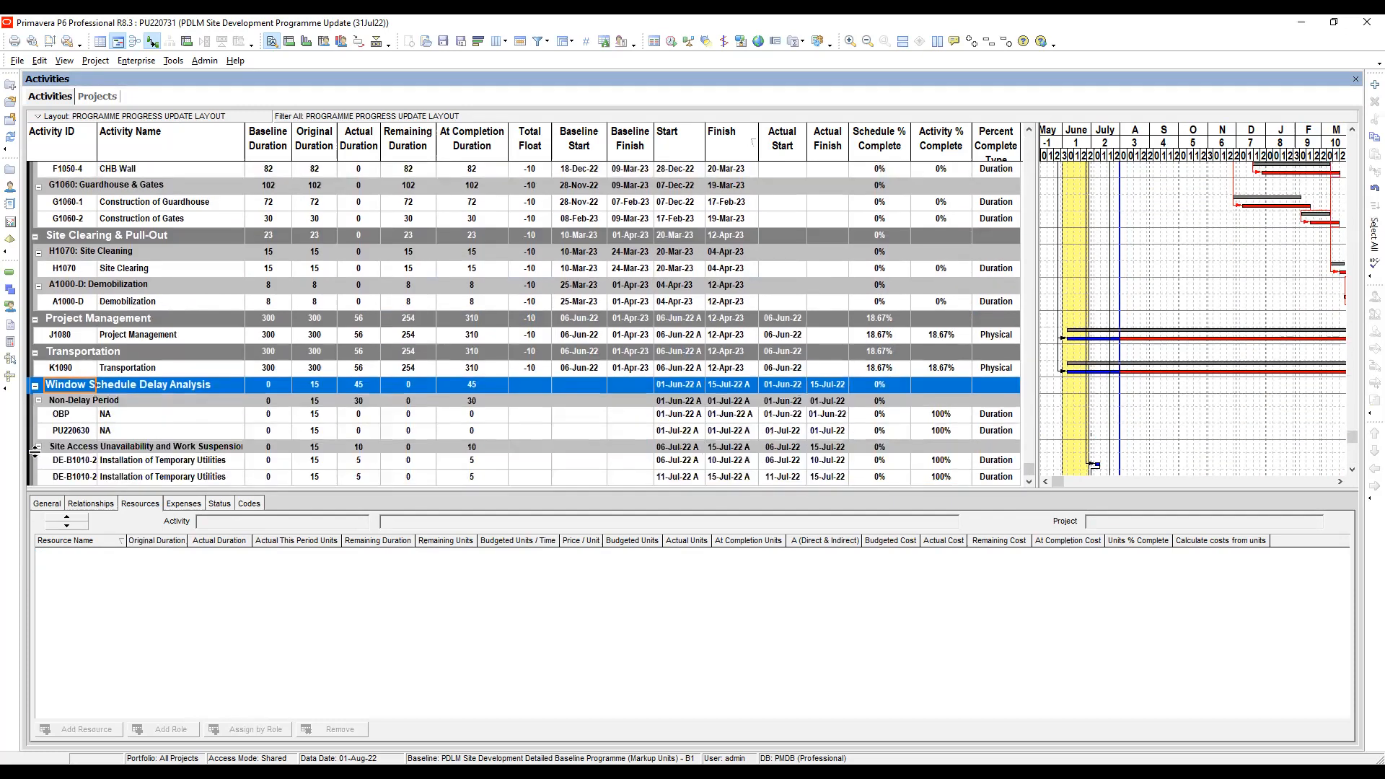
left_click(202, 385)
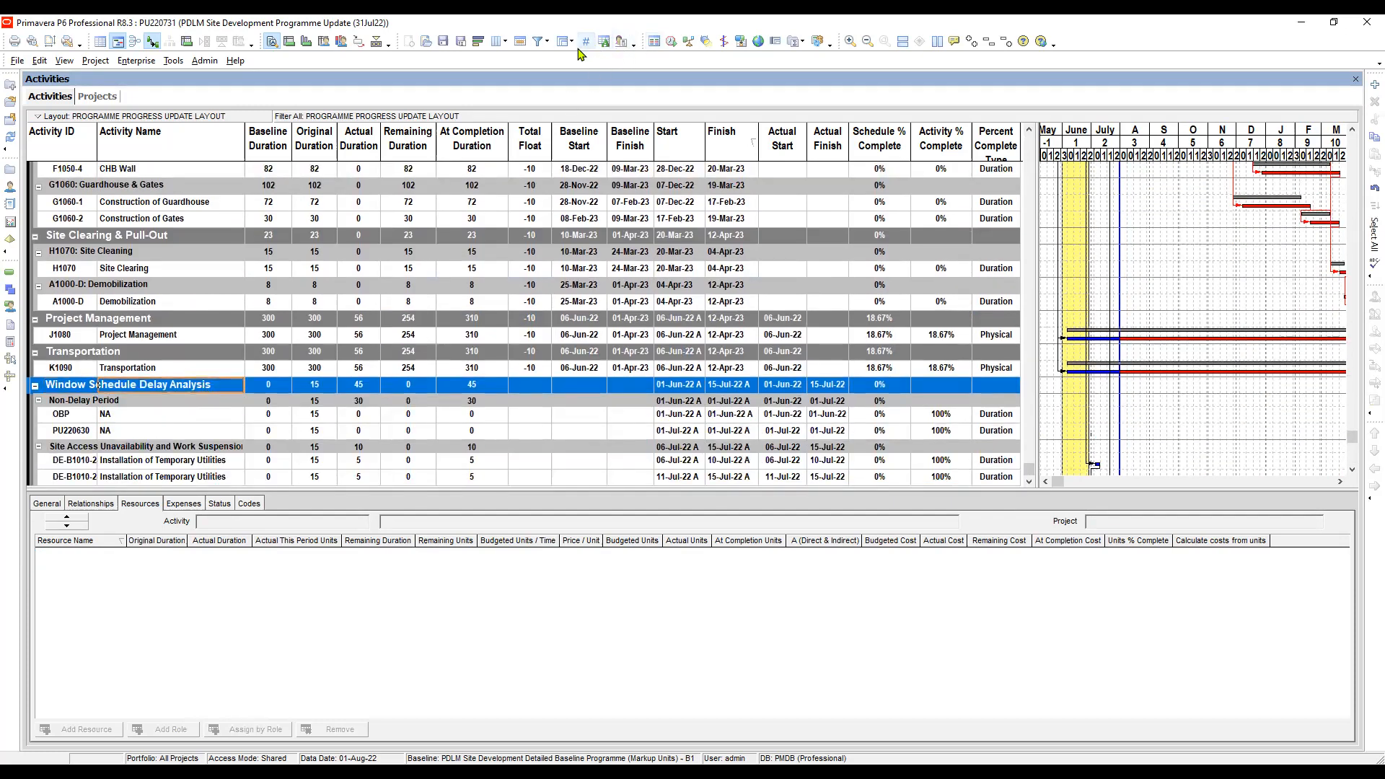
- Reopen the PROGRAMME PROGRESS UPDATE LAYOUT filter, choose the match rule for its two WBS conditions again, and apply it
left_click(543, 43)
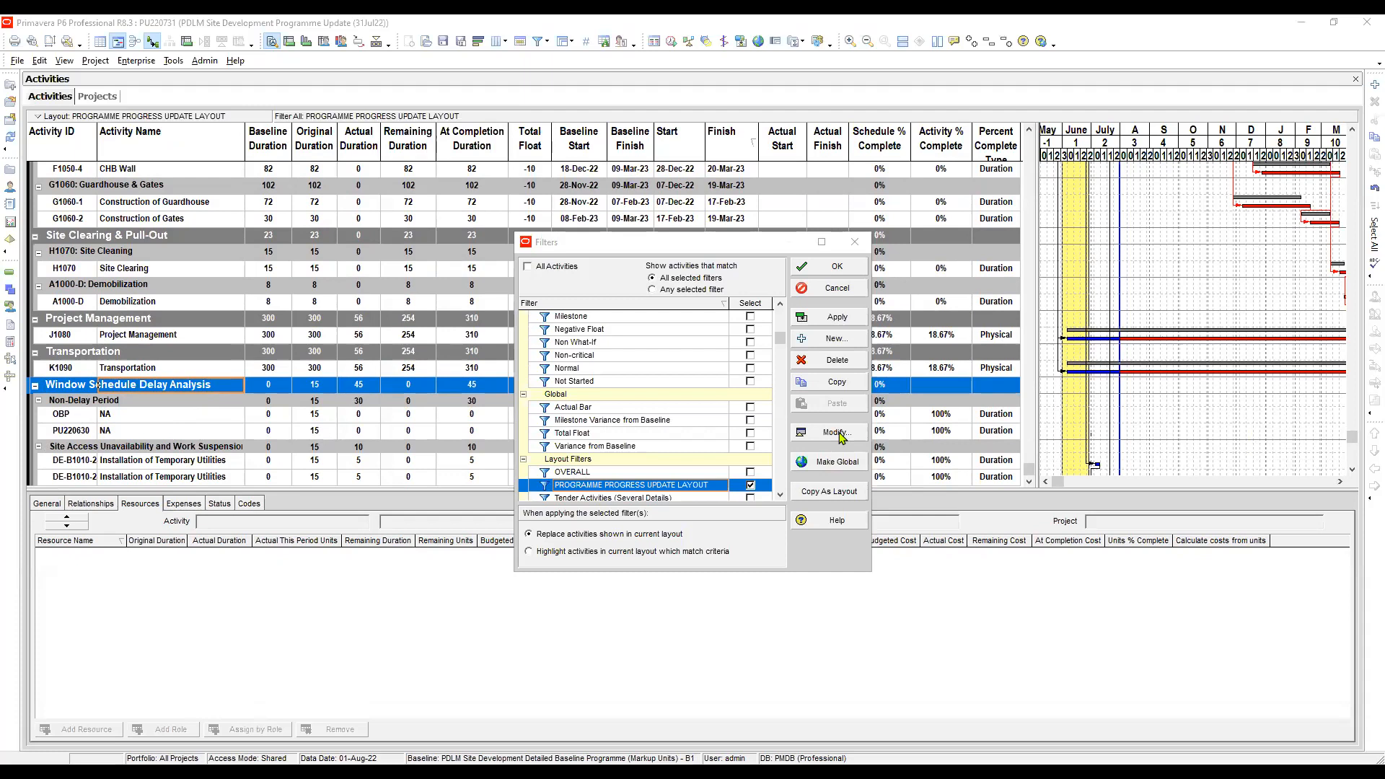
left_click(841, 433)
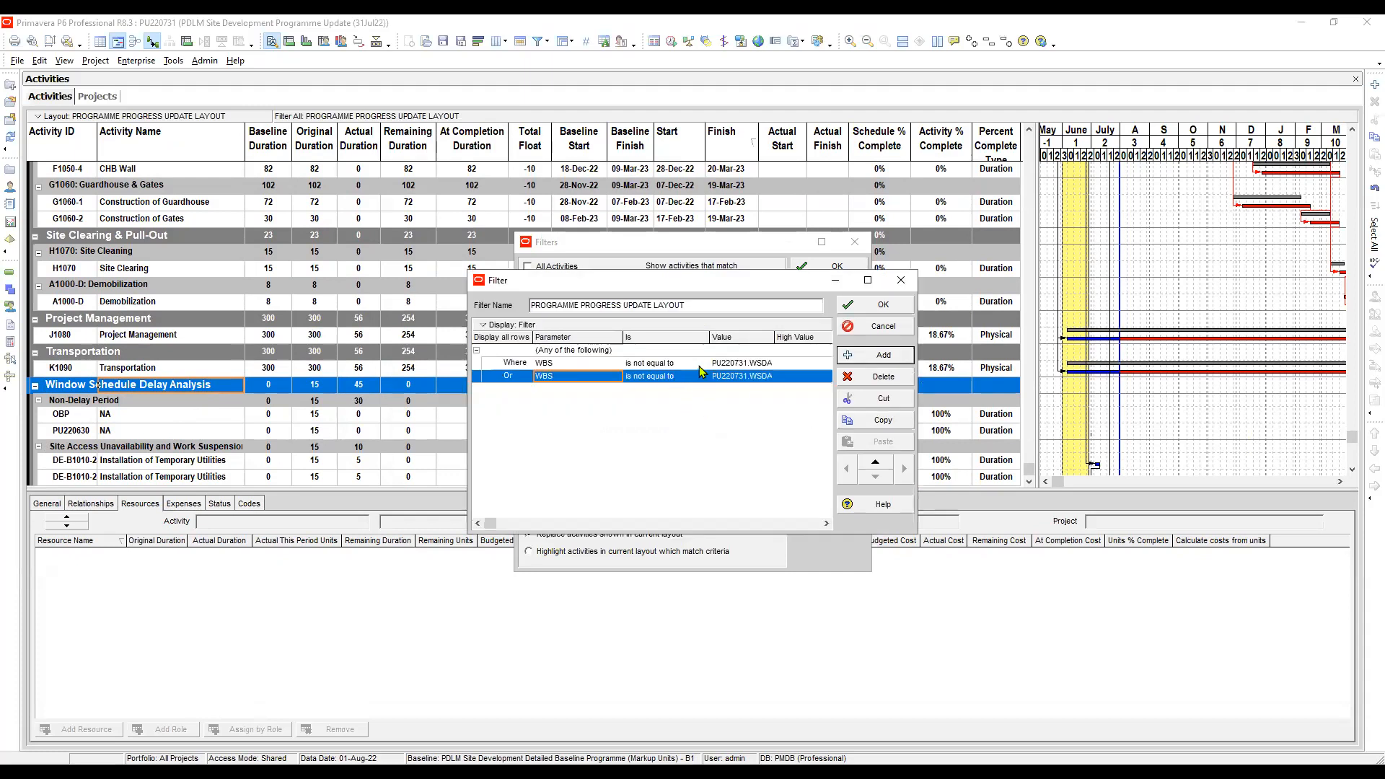
left_click(663, 366)
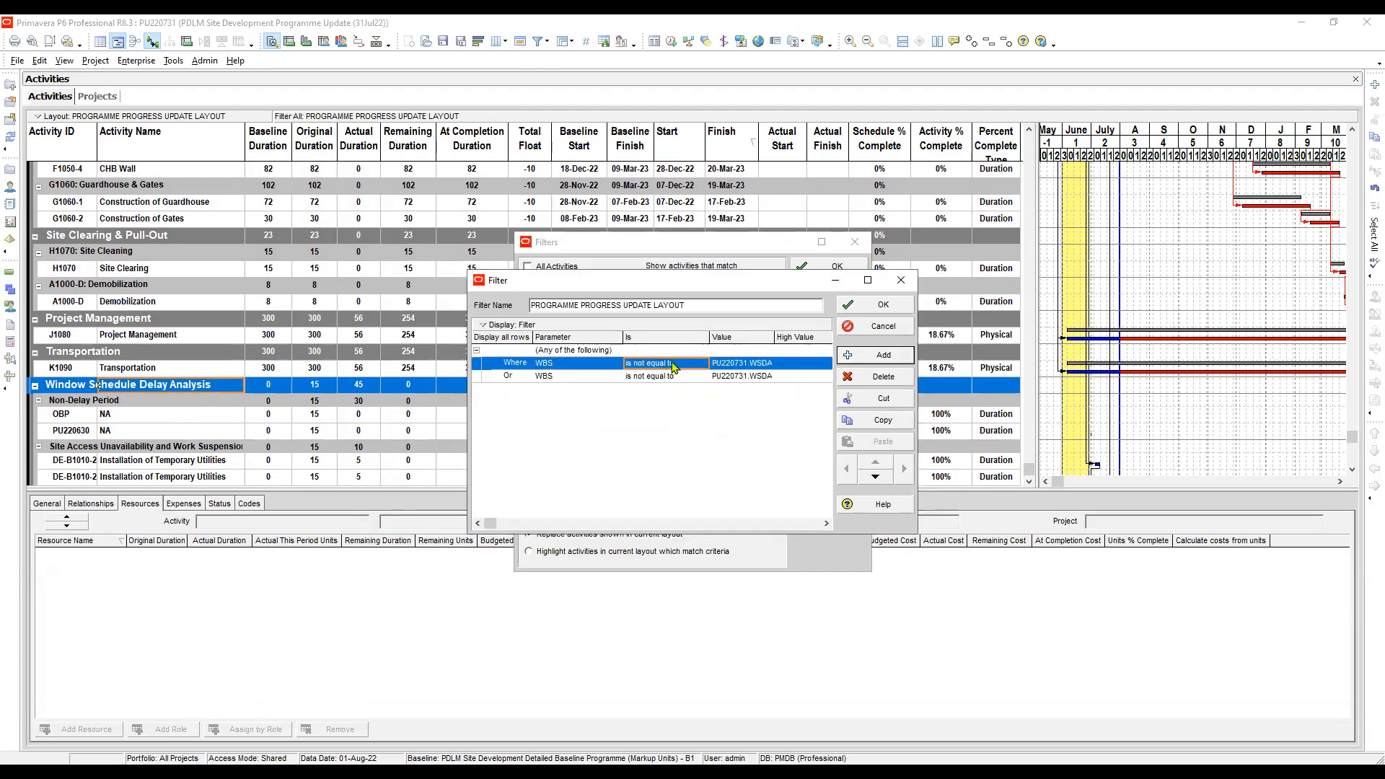
left_click(546, 352)
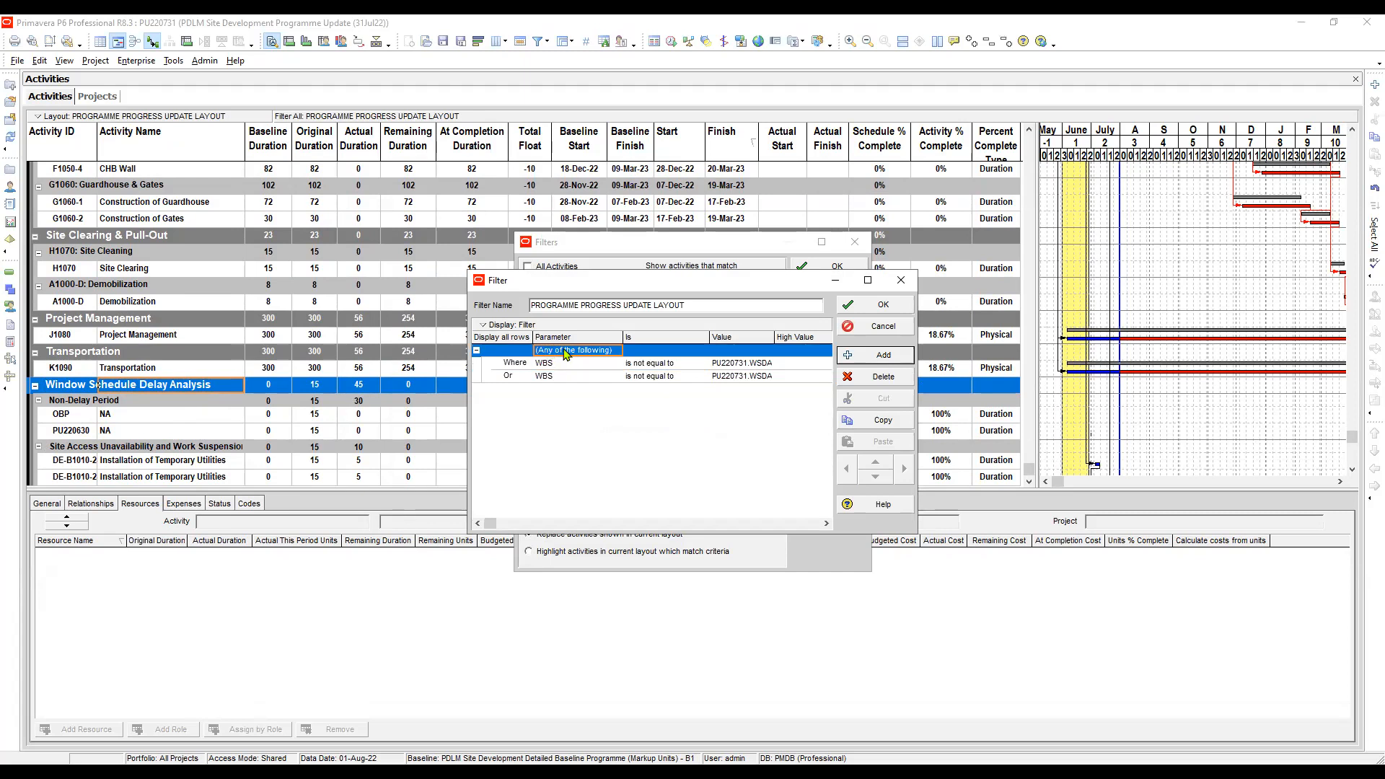
left_click(566, 353)
left_click(571, 379)
left_click(876, 305)
left_click(835, 320)
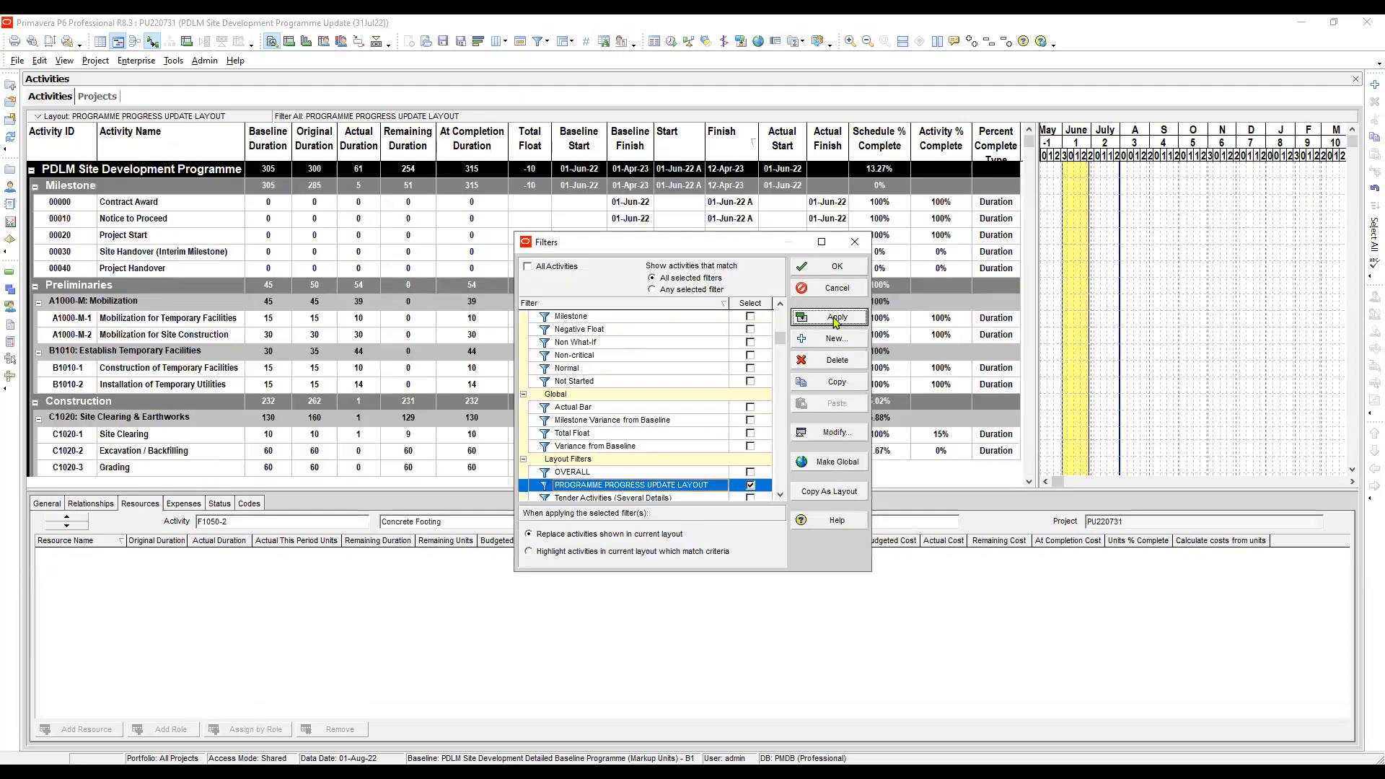
- Close the filter settings and review the filtered activity list down to the Transportation group for any remaining Window Schedule Delay Analysis activities
left_click(836, 268)
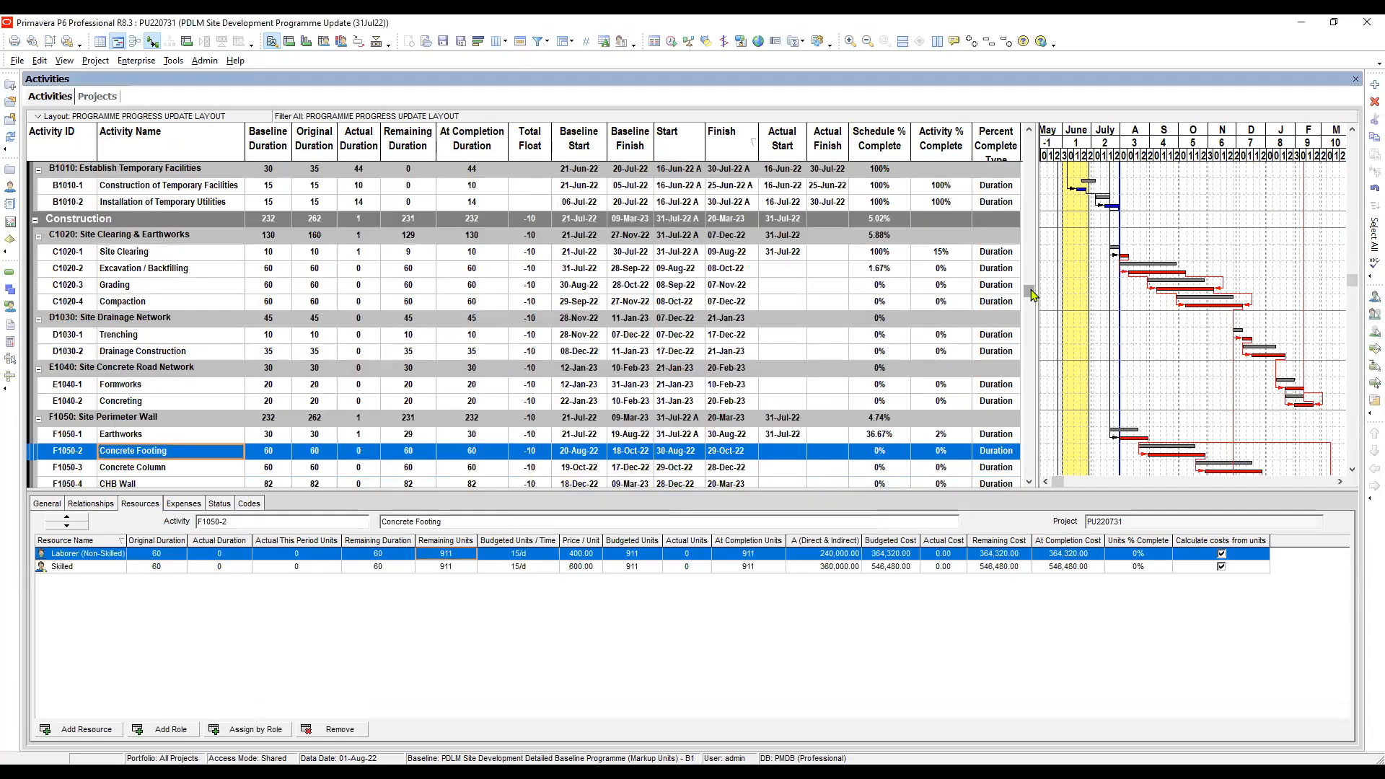
scroll(693, 433, "down", 4)
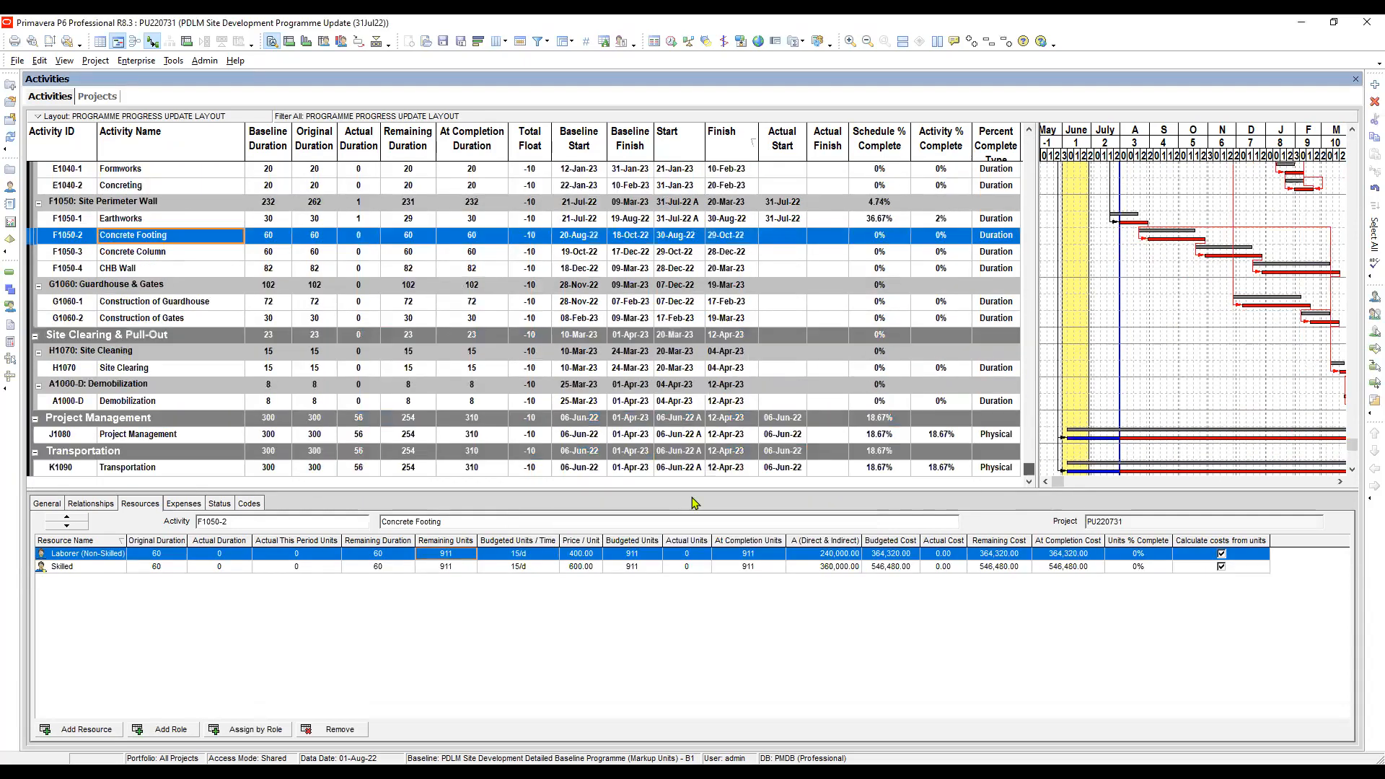
left_click(131, 451)
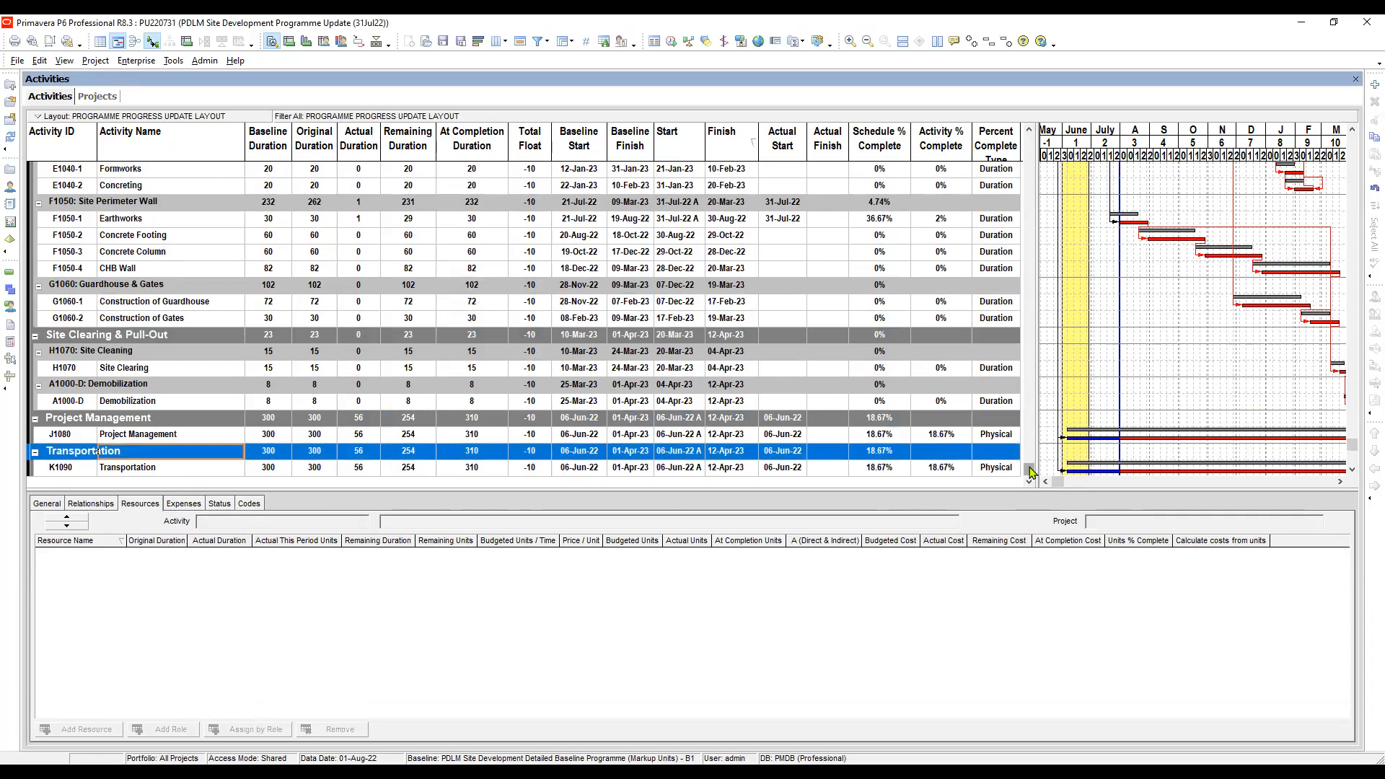
left_click_drag(1030, 461, 1004, 137)
scroll(848, 342, "down", 6)
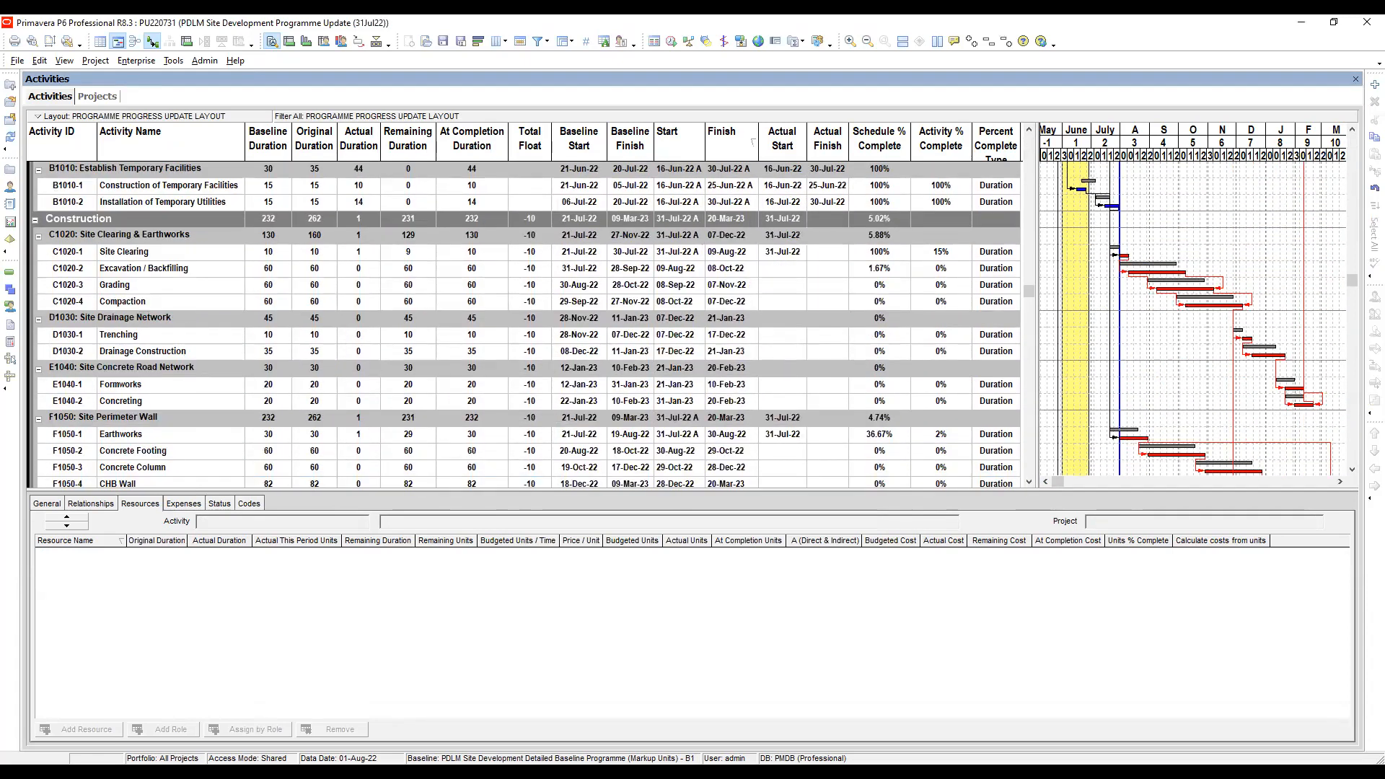
scroll(703, 382, "down", 2)
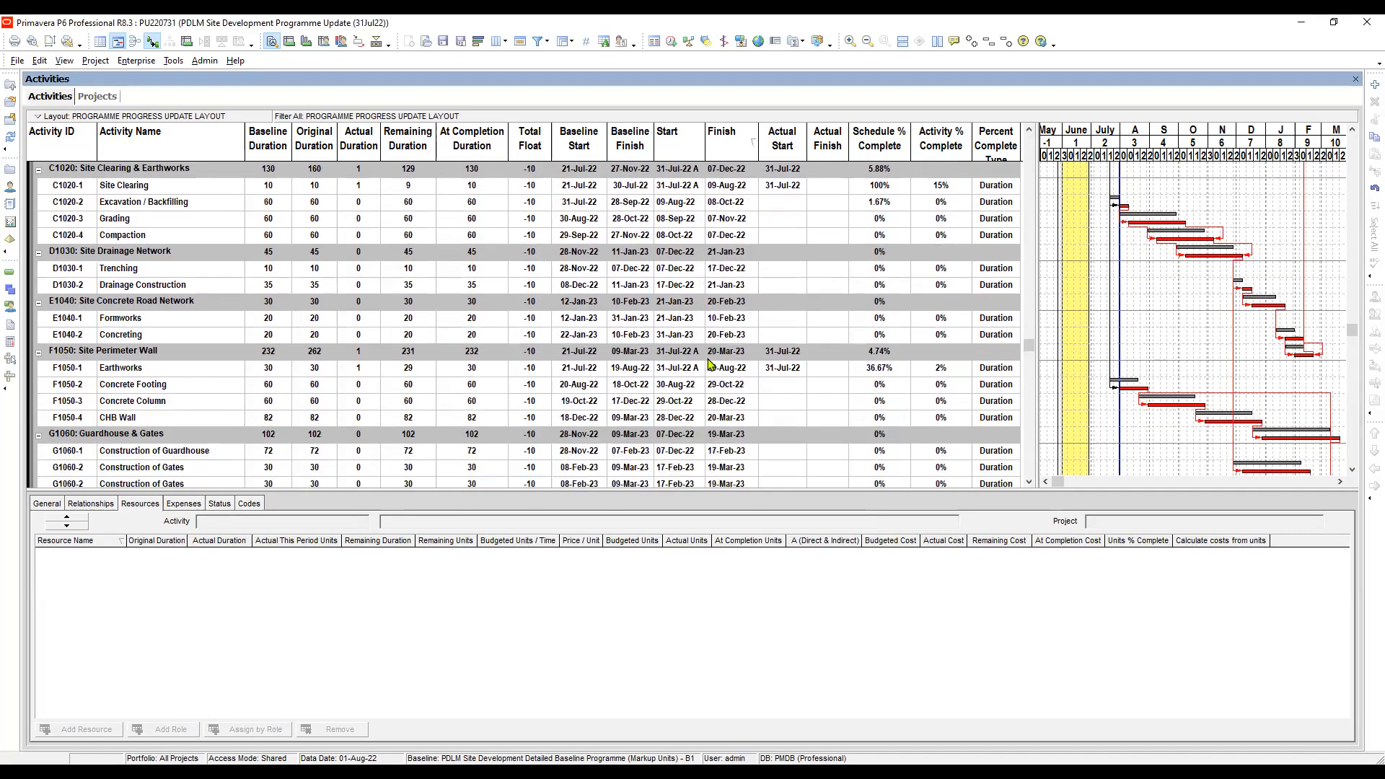
scroll(708, 364, "down", 3)
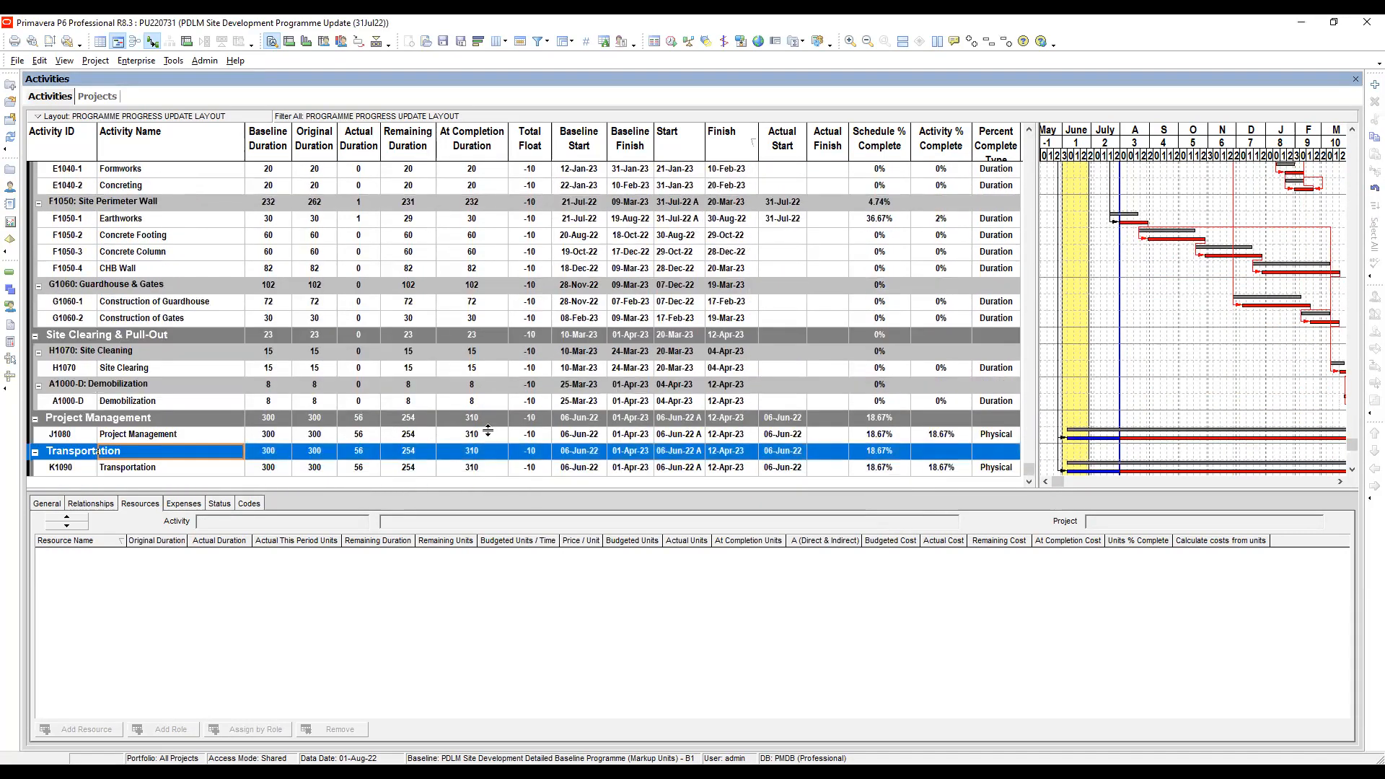
- Set the Foreman's remaining units to 254 on the Project Management activity J1080, matching its remaining duration
left_click(487, 431)
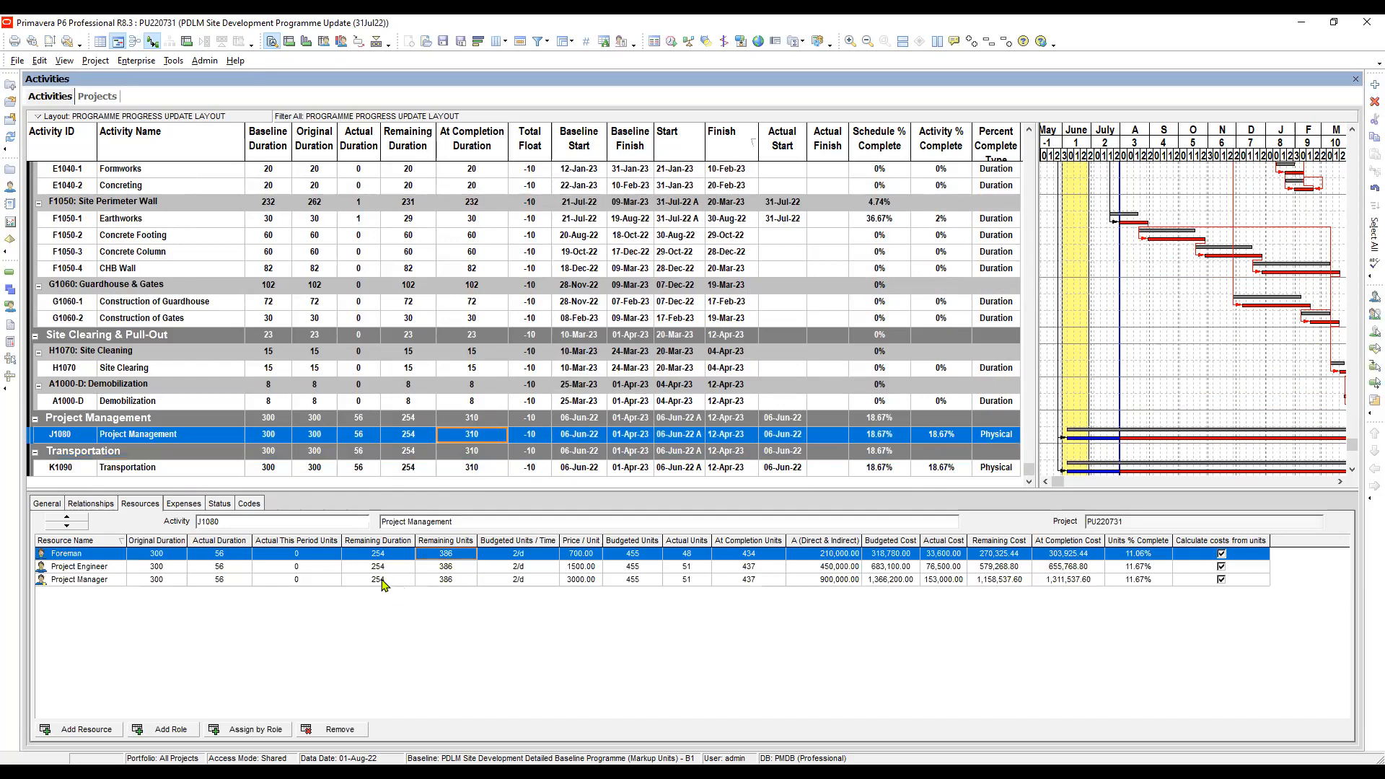
left_click(464, 562)
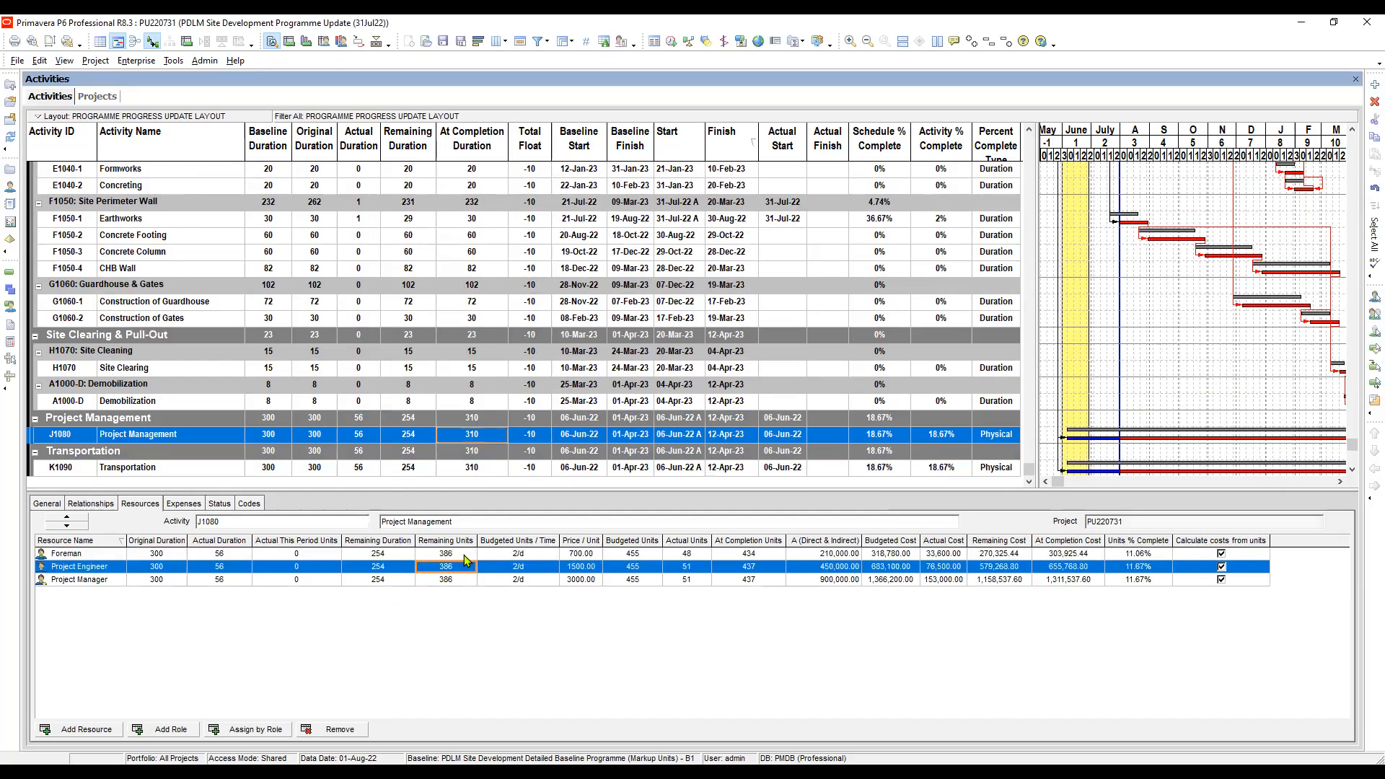
left_click(465, 553)
left_click(382, 554)
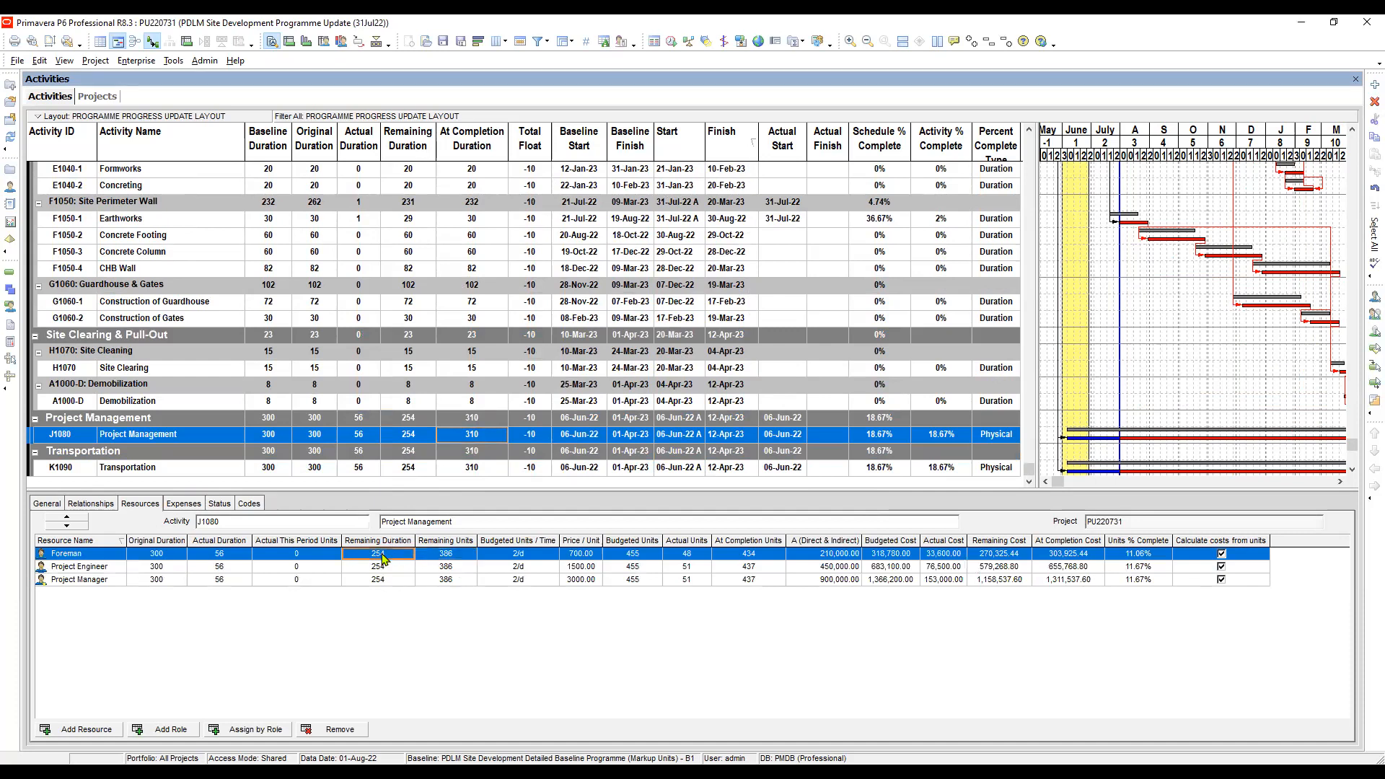
left_click(459, 557)
left_click(458, 557)
type("254")
left_click_drag(436, 553, 399, 553)
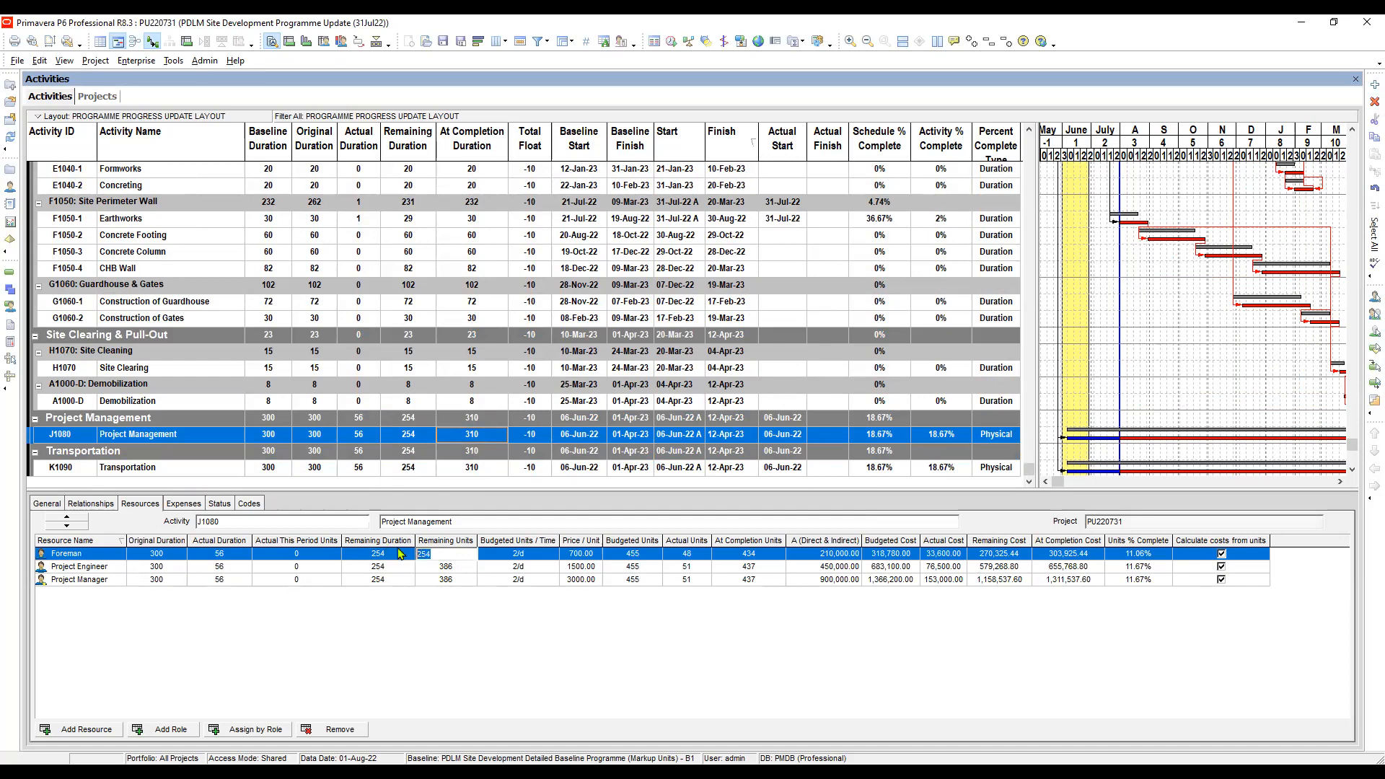
- Set the remaining units of the Project Engineer and Project Manager on activity J1080 to 254
left_click(465, 566)
type("254")
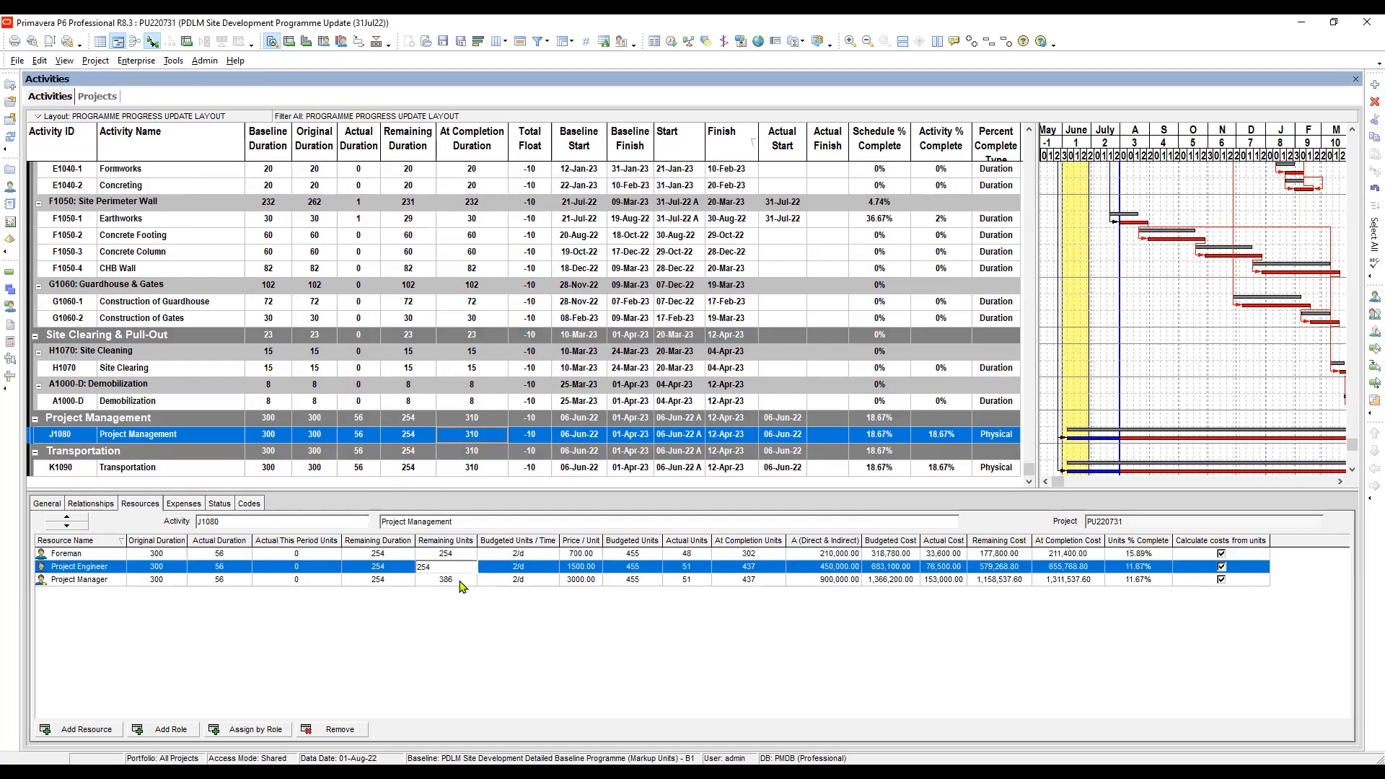
left_click(462, 581)
type("254")
left_click(461, 566)
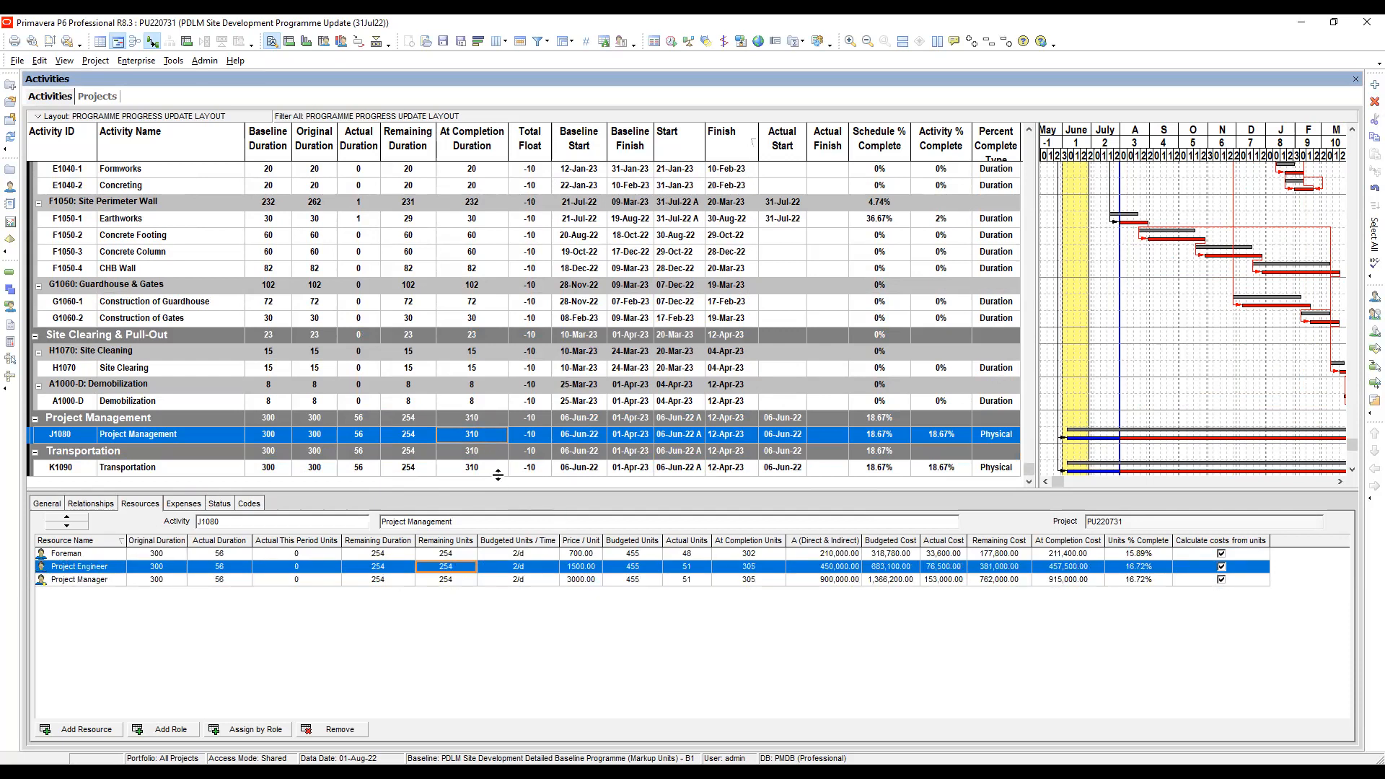
- Set the Transportation resource's remaining units on activity K1090 to 254
left_click(526, 469)
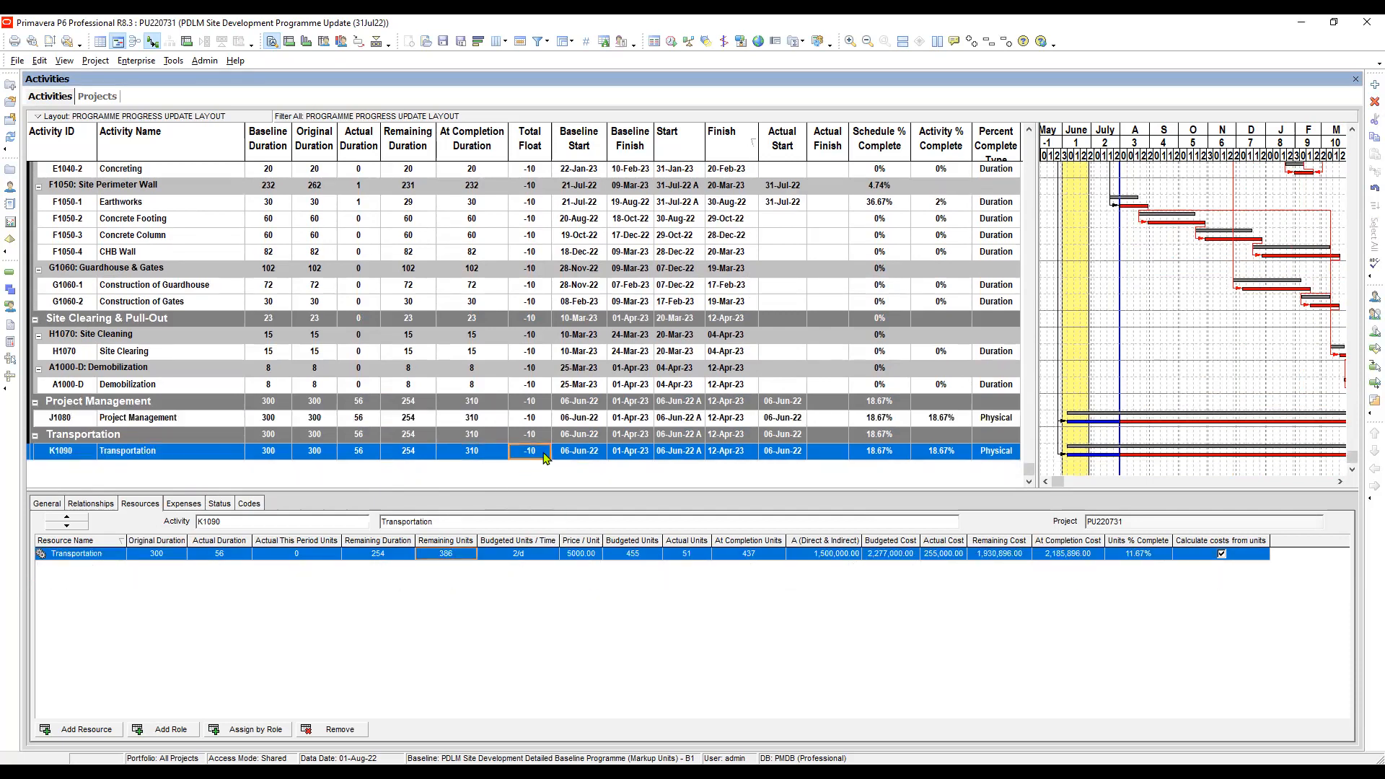
left_click(451, 556)
type("254")
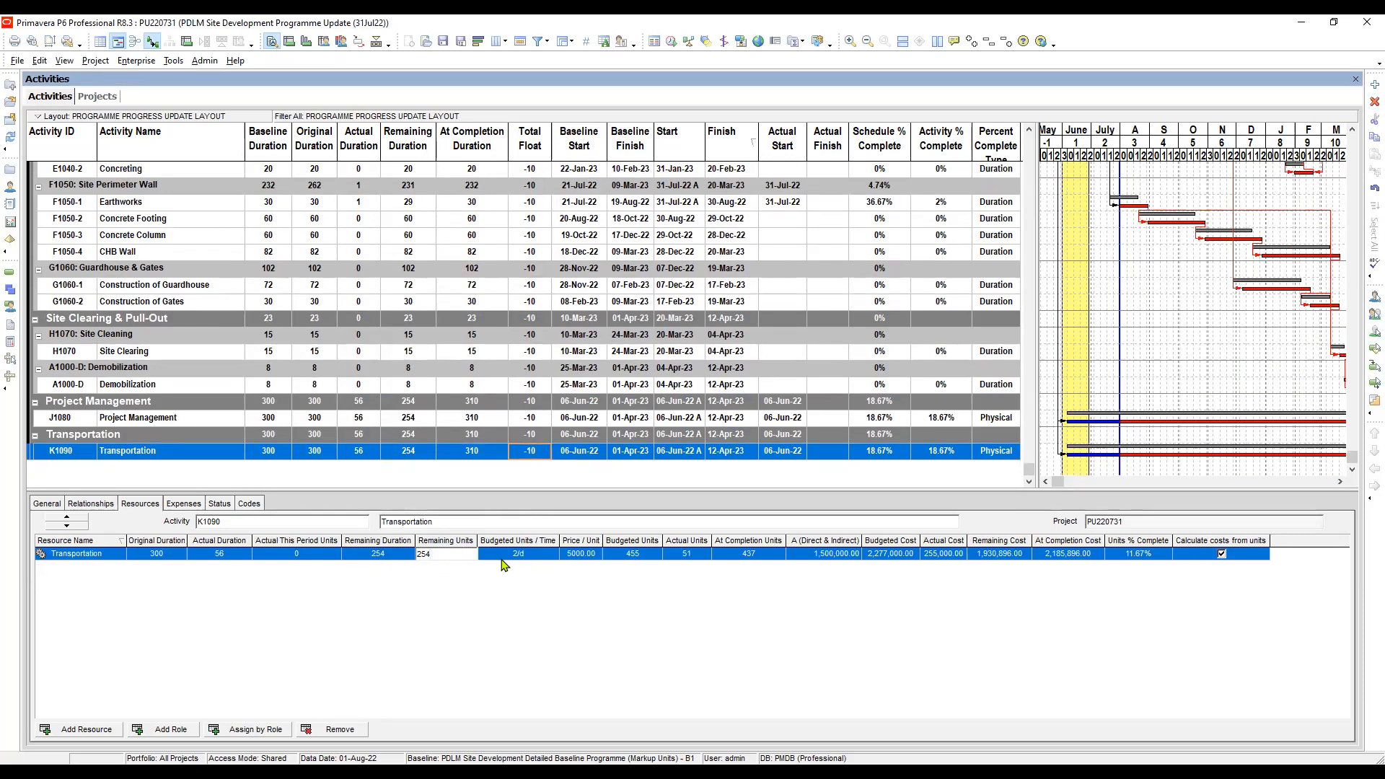
key("Tab")
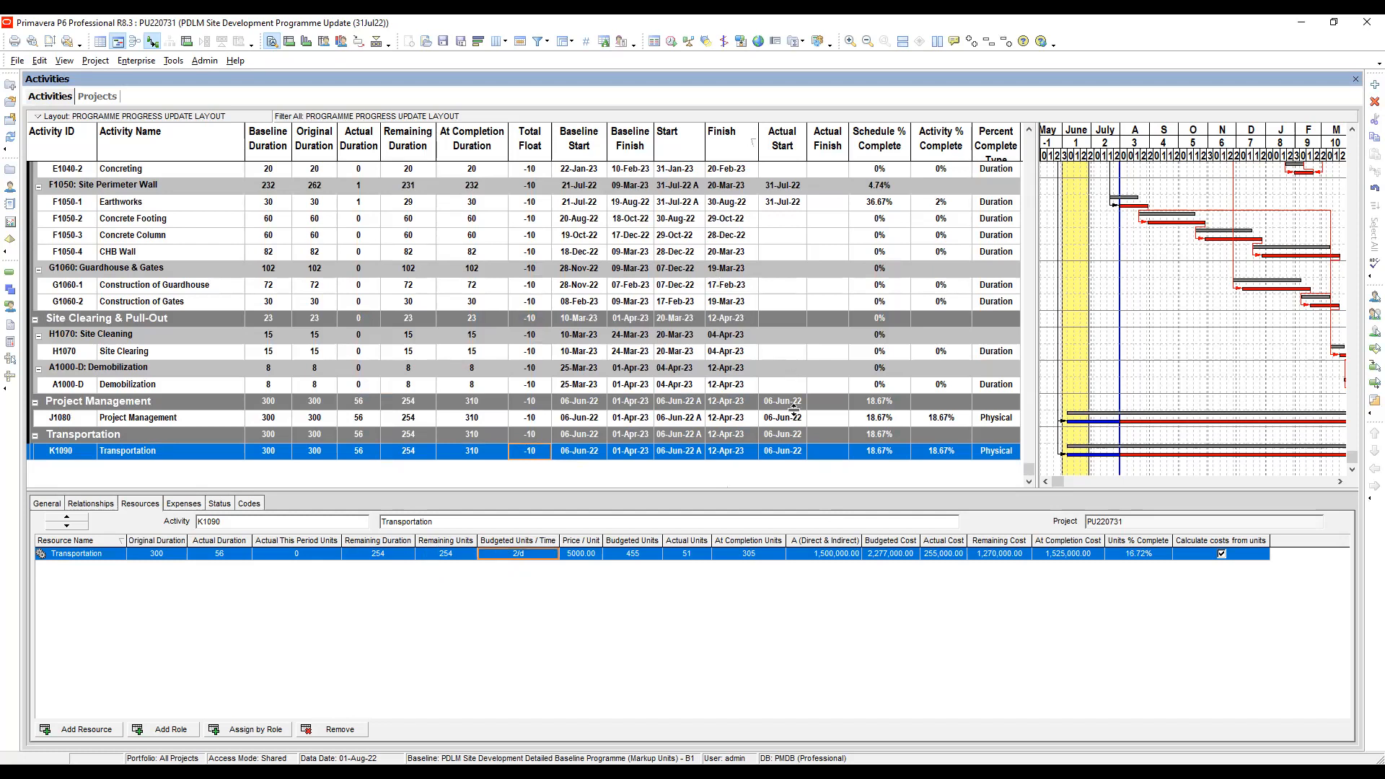
- Check the dates, durations and resource units of the Project Management and Transportation activities against each other
left_click(736, 422)
left_click(734, 450)
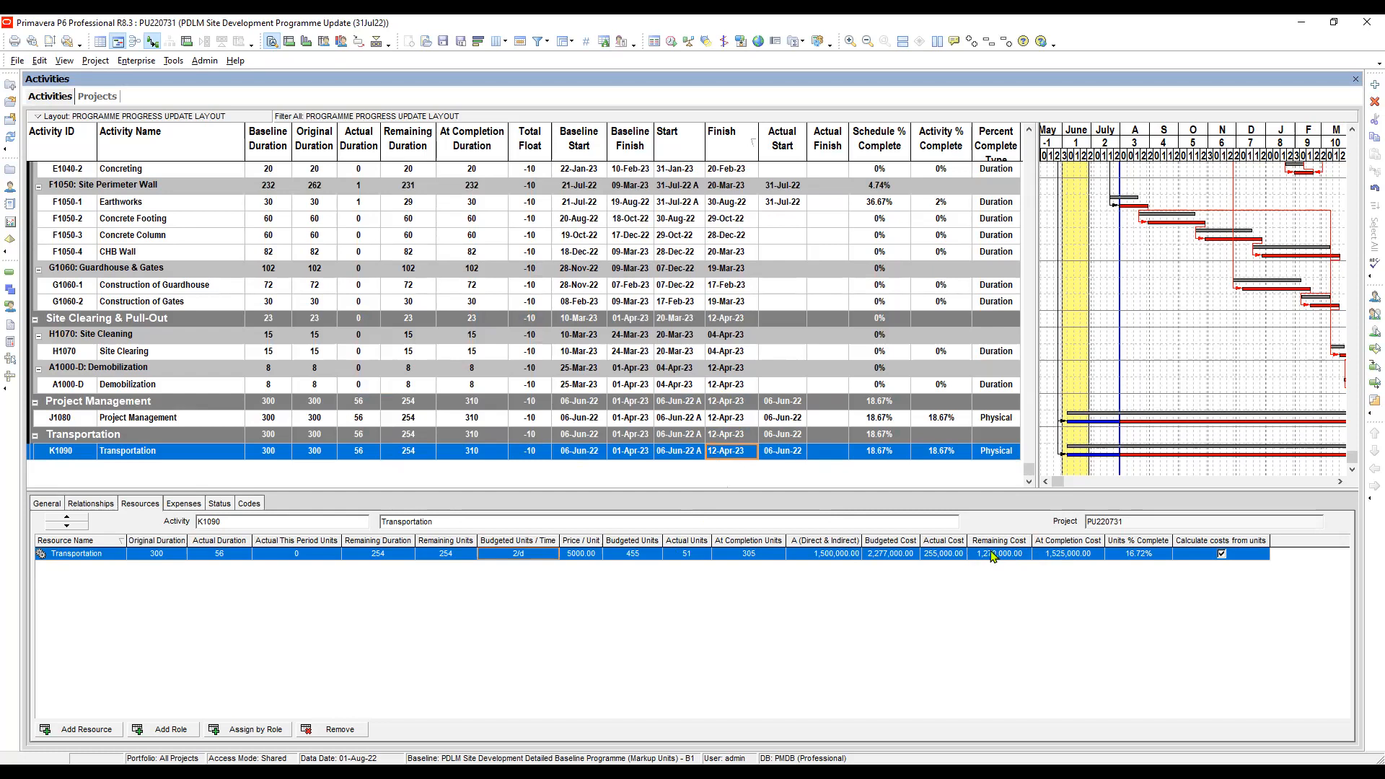
left_click(452, 561)
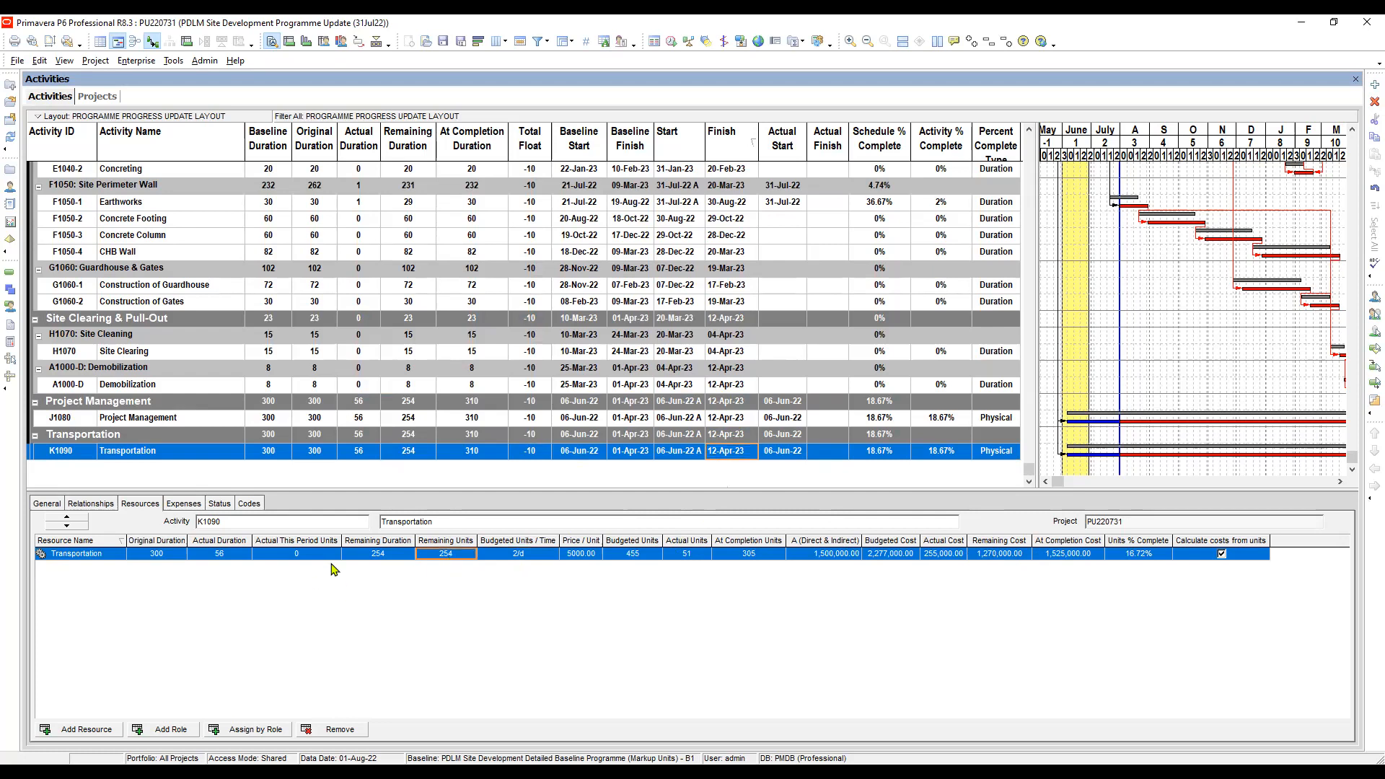
left_click(308, 560)
left_click(487, 419)
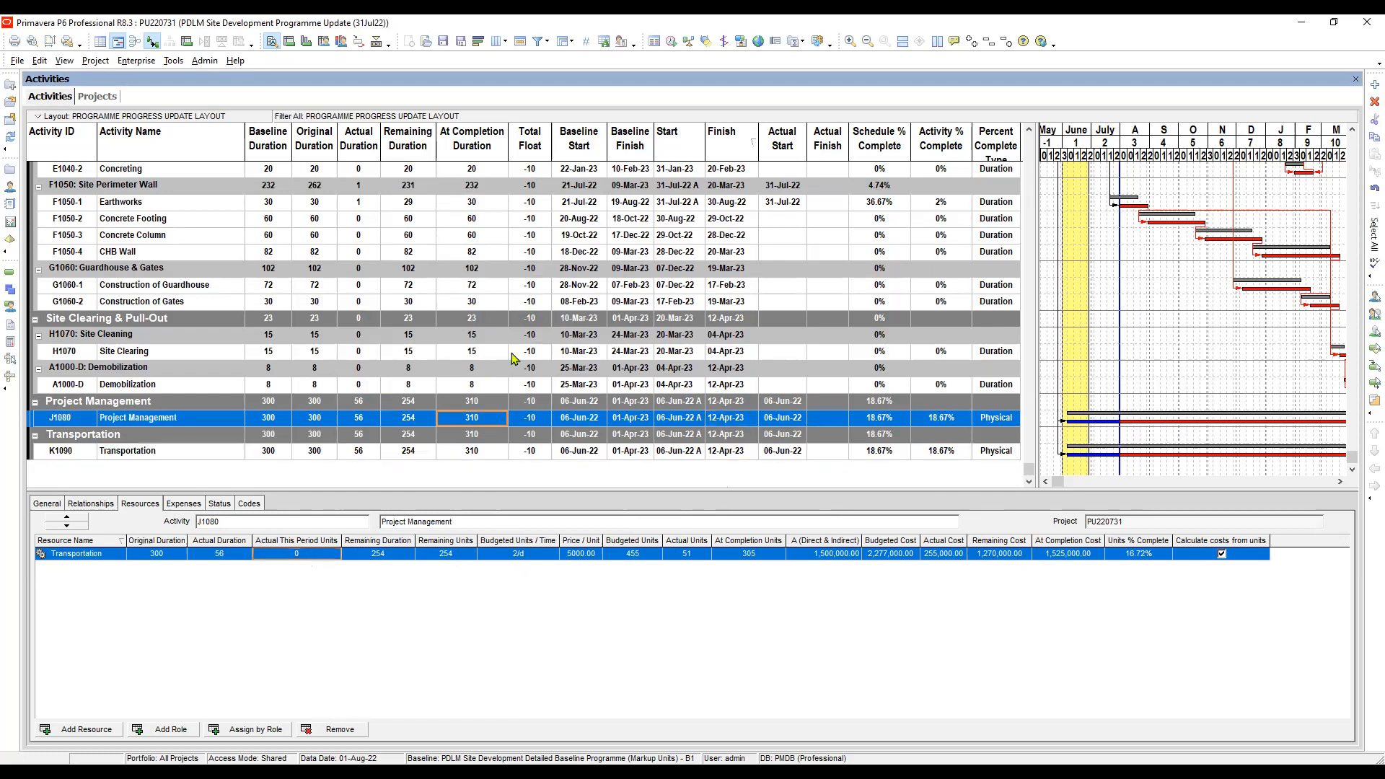
left_click(528, 453)
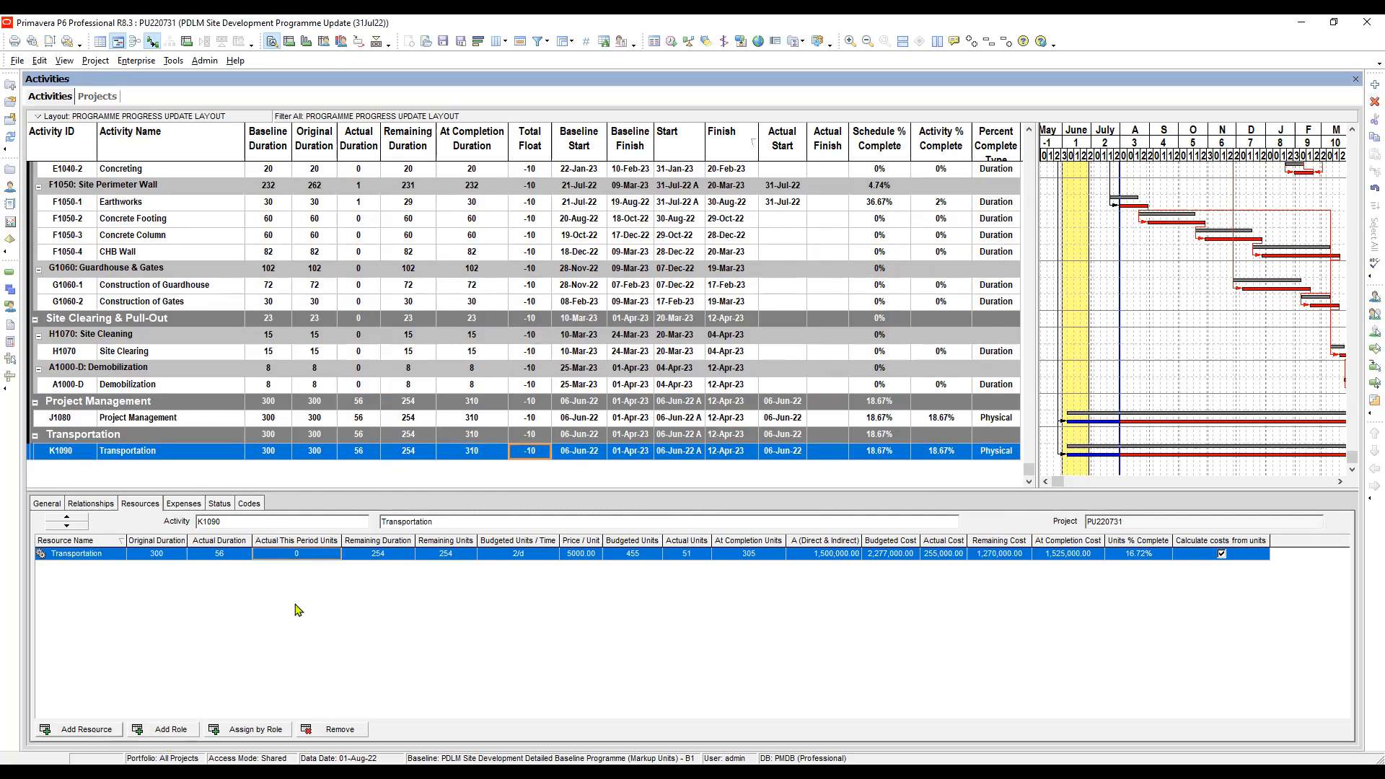
left_click(492, 455)
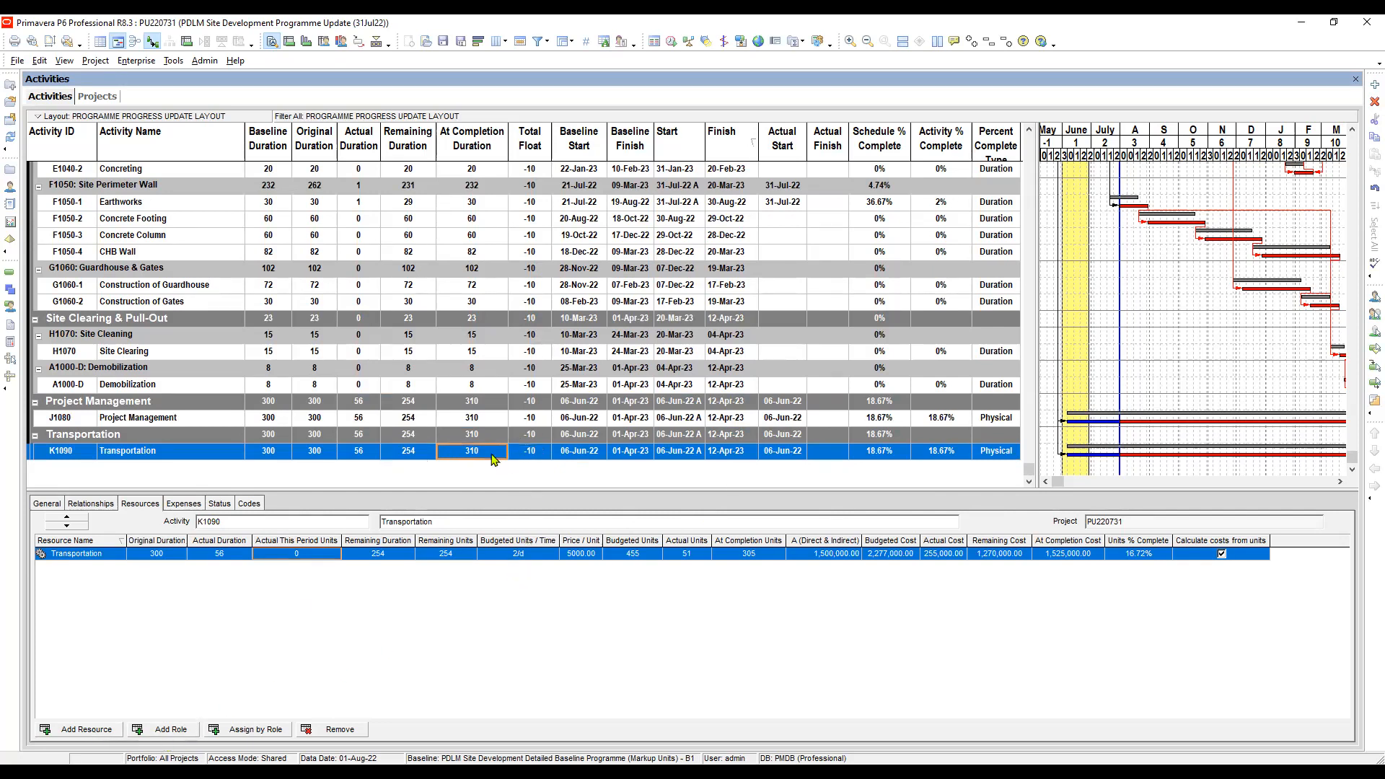
left_click(533, 454)
left_click(578, 455)
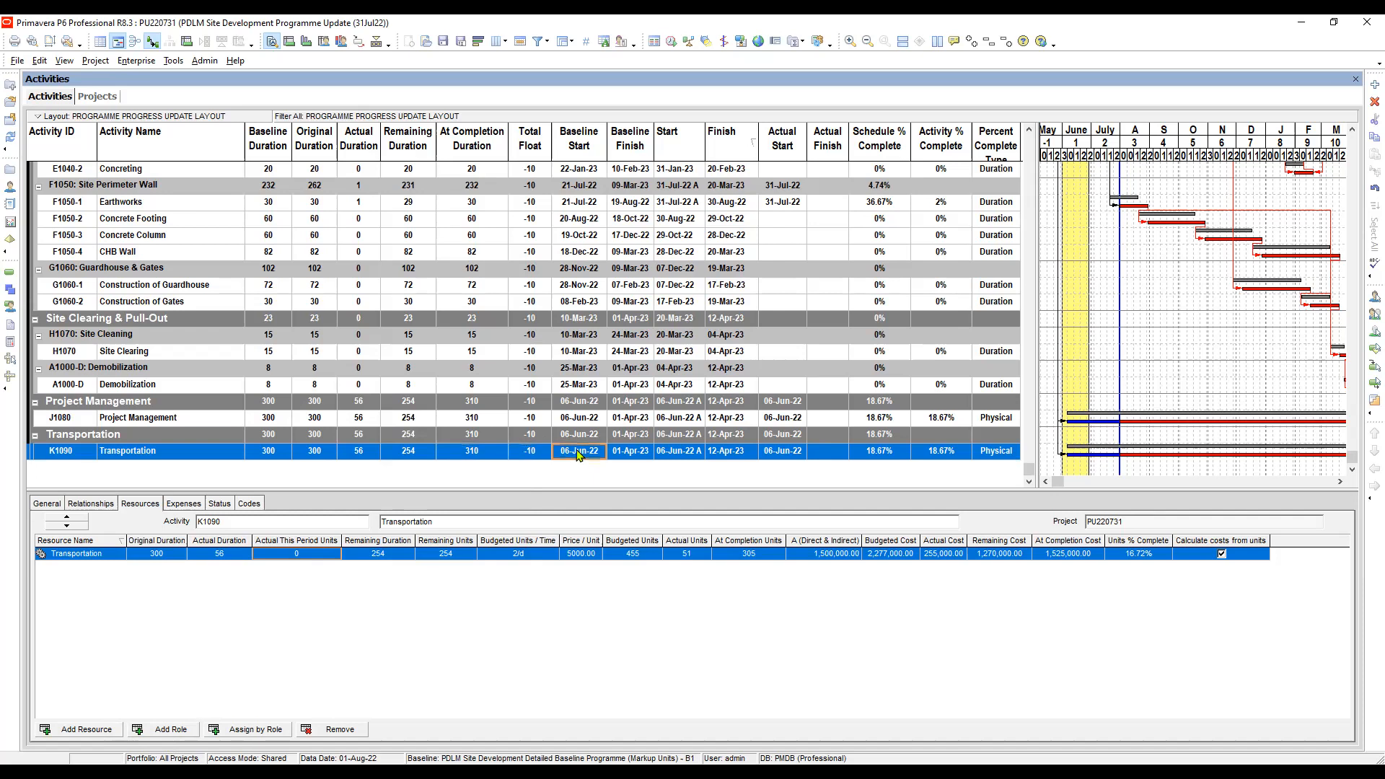
left_click(639, 453)
left_click(457, 552)
left_click(493, 555)
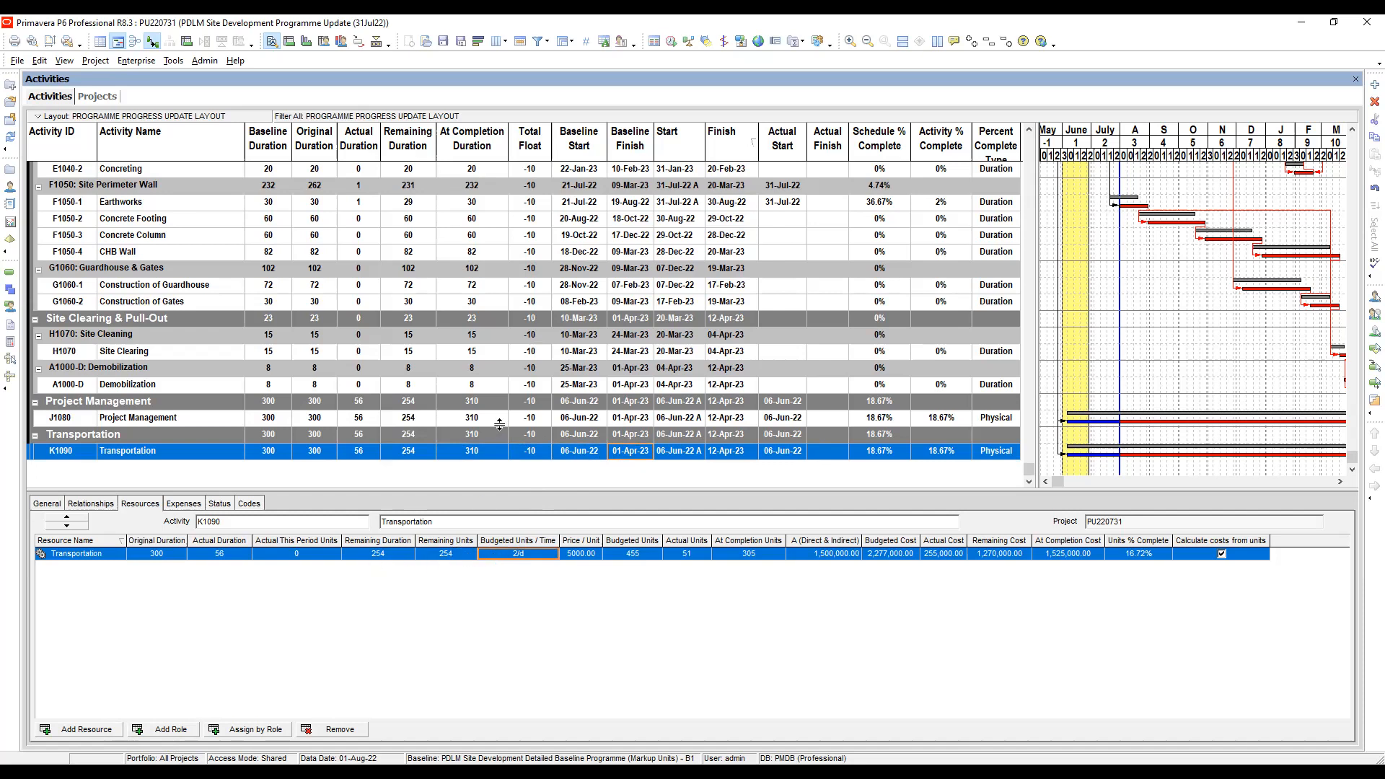
- Examine the remaining duration and unit prices of the Laborer (Non-Skilled) and Skilled resources on activity F1050-1 Earthworks
left_click(783, 204)
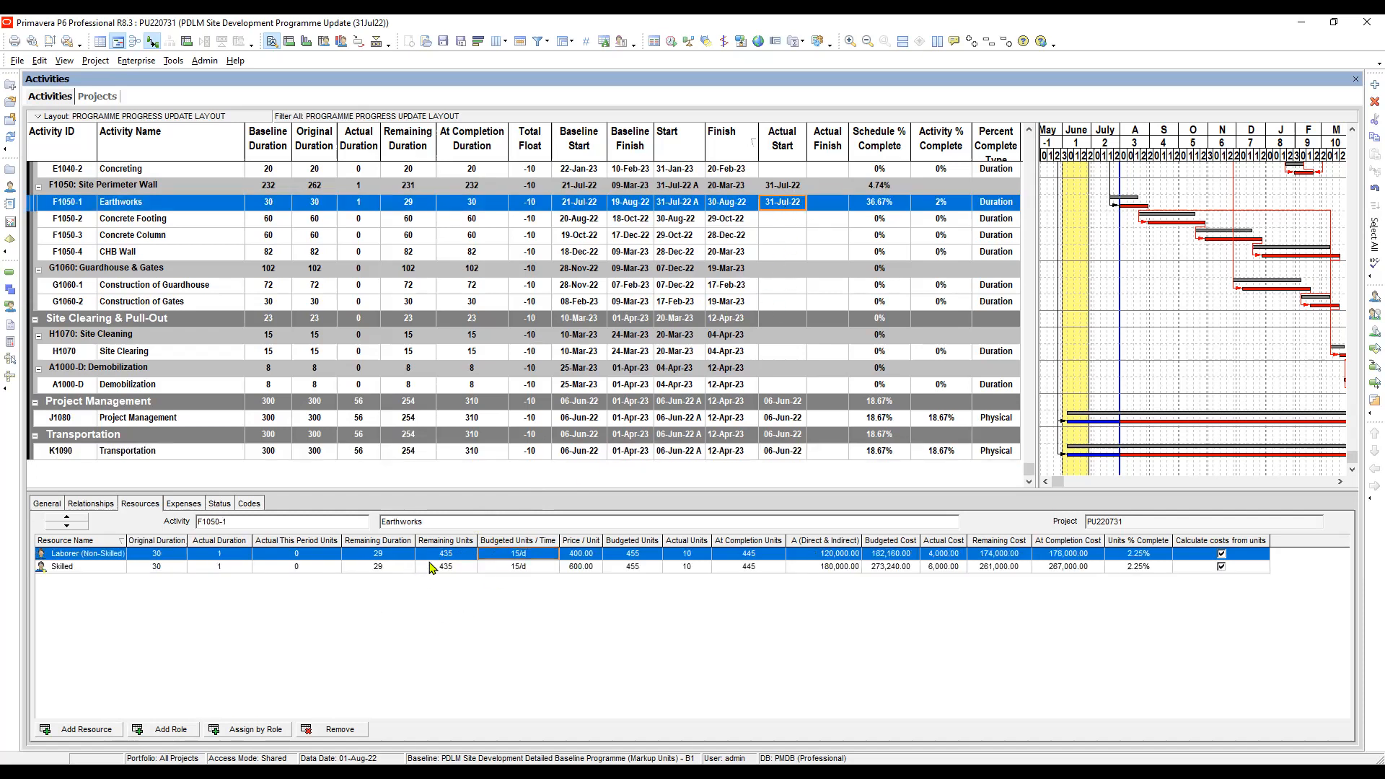
left_click(401, 568)
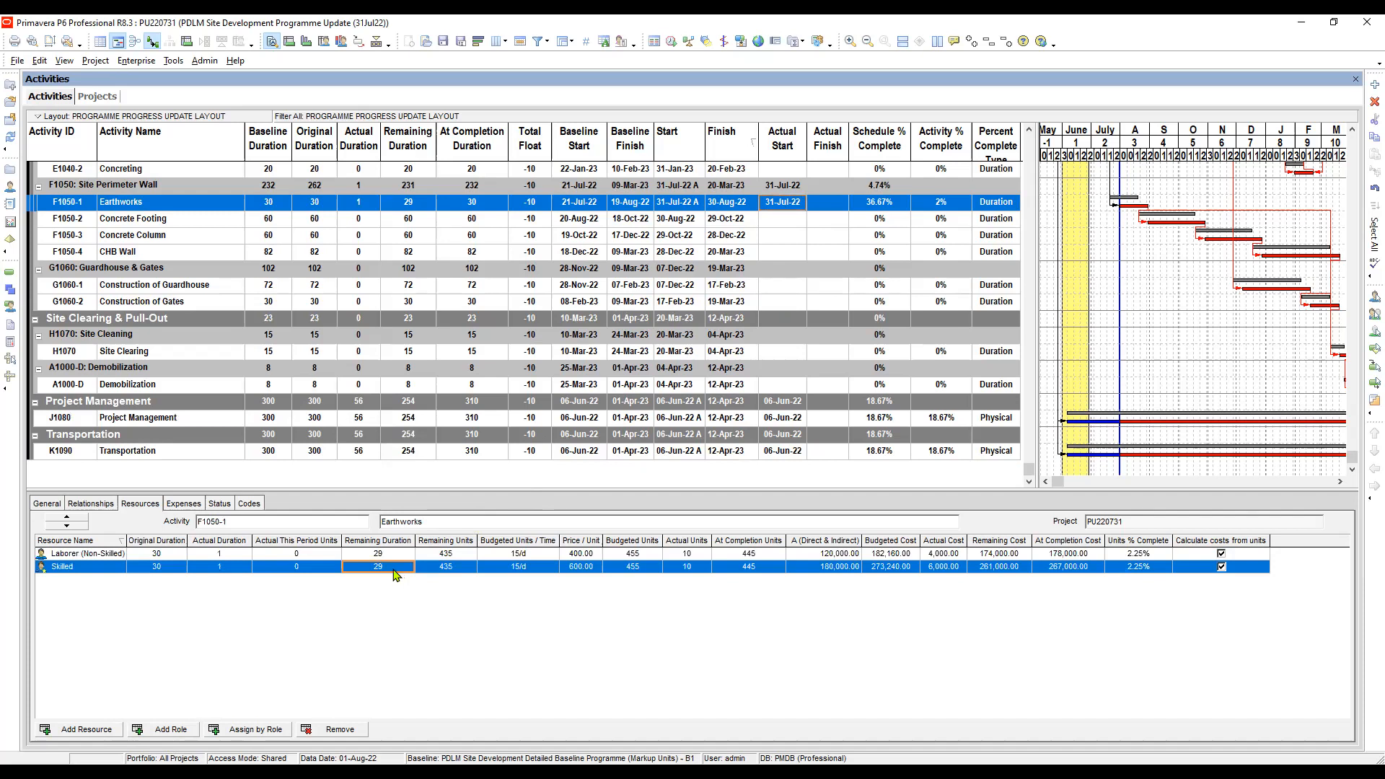
left_click(91, 729)
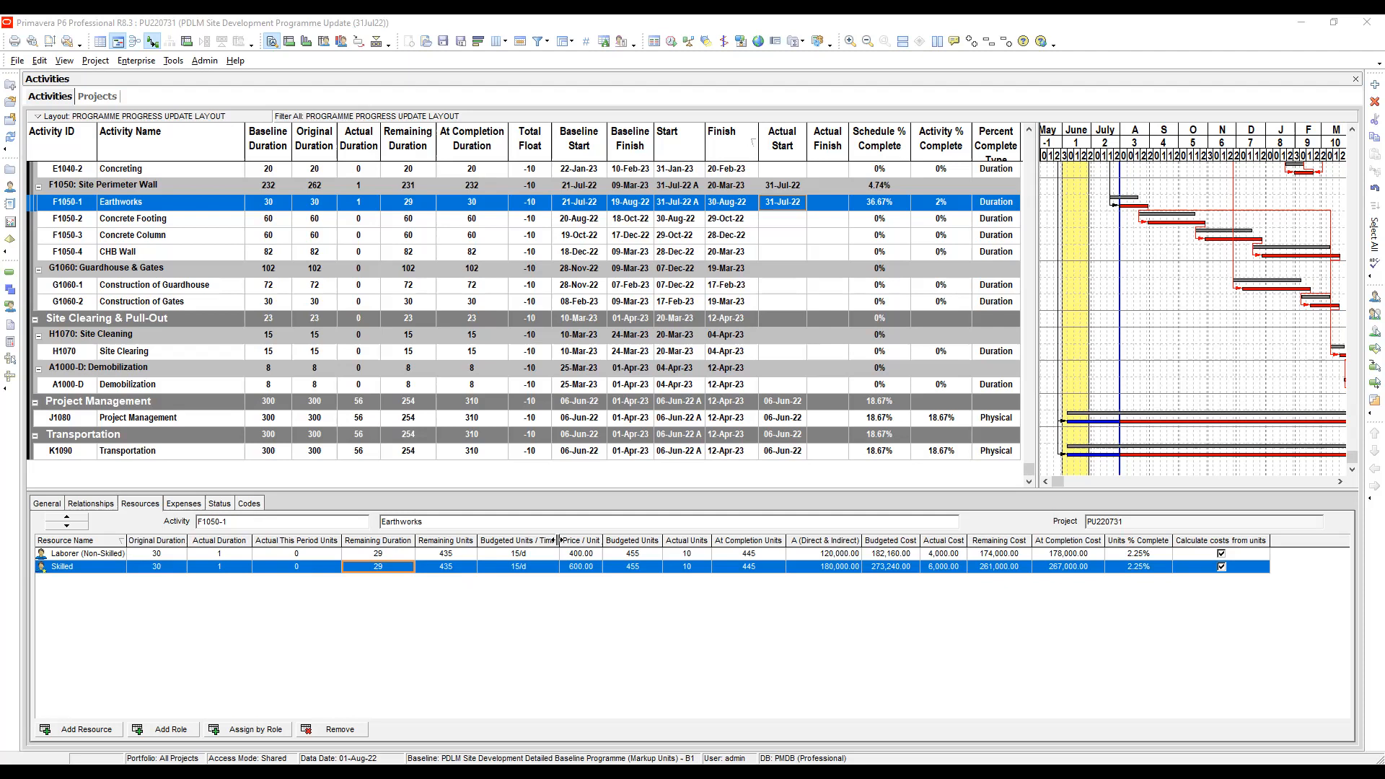
left_click(653, 582)
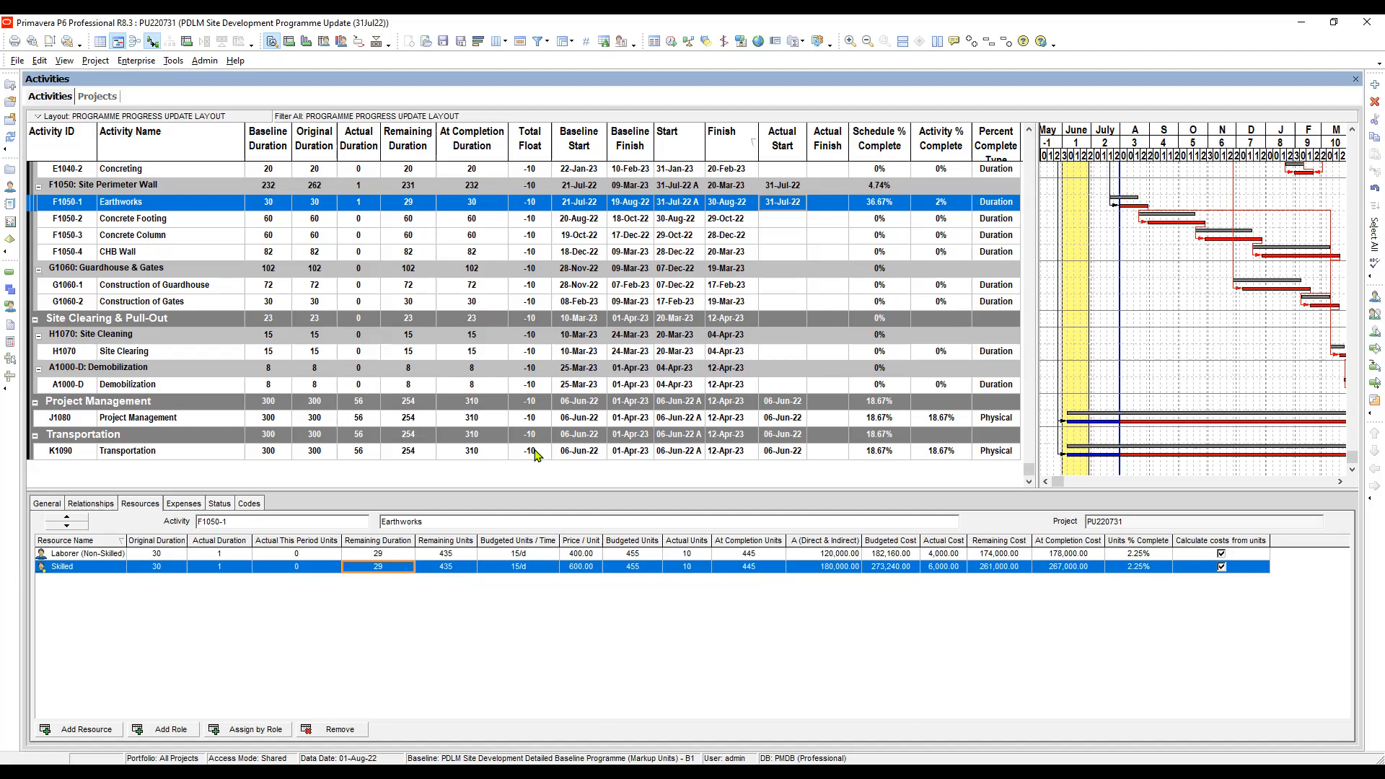
left_click(587, 555)
left_click(580, 567)
left_click(587, 555)
left_click(583, 567)
left_click(584, 556)
left_click(628, 206)
left_click(589, 205)
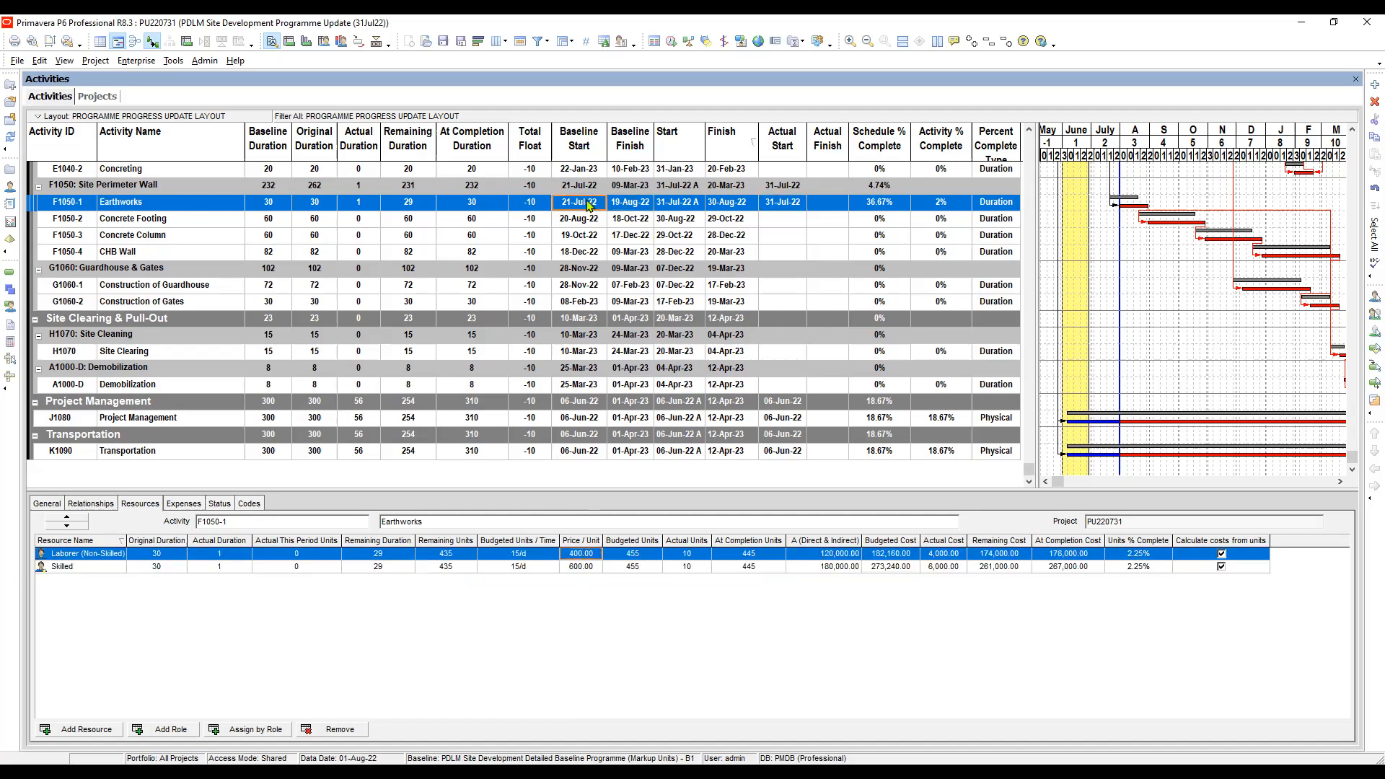
left_click(582, 566)
left_click(585, 554)
- Compare the budgeted costs of the two Earthworks resources with their prices per unit
left_click(893, 567)
left_click(893, 553)
left_click(582, 567)
left_click(579, 554)
left_click(585, 568)
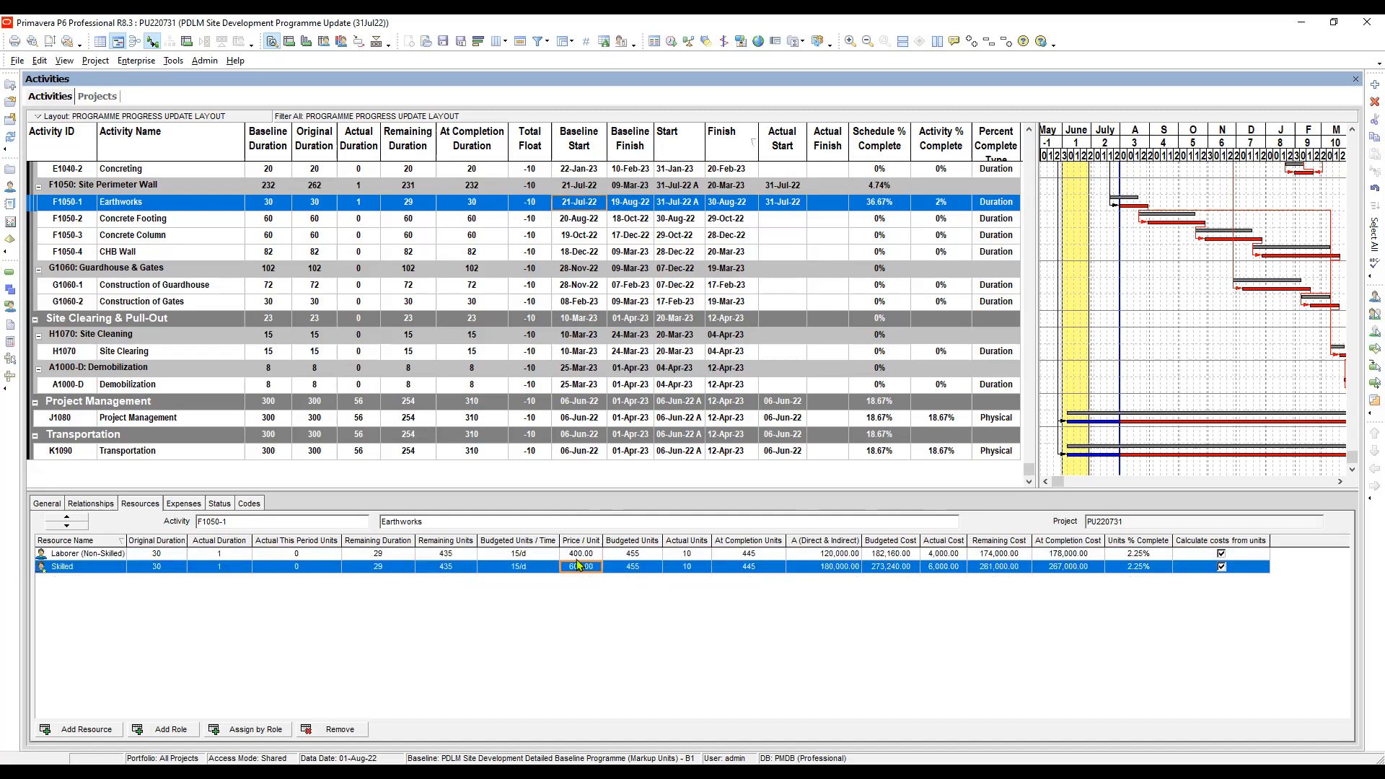
left_click(578, 556)
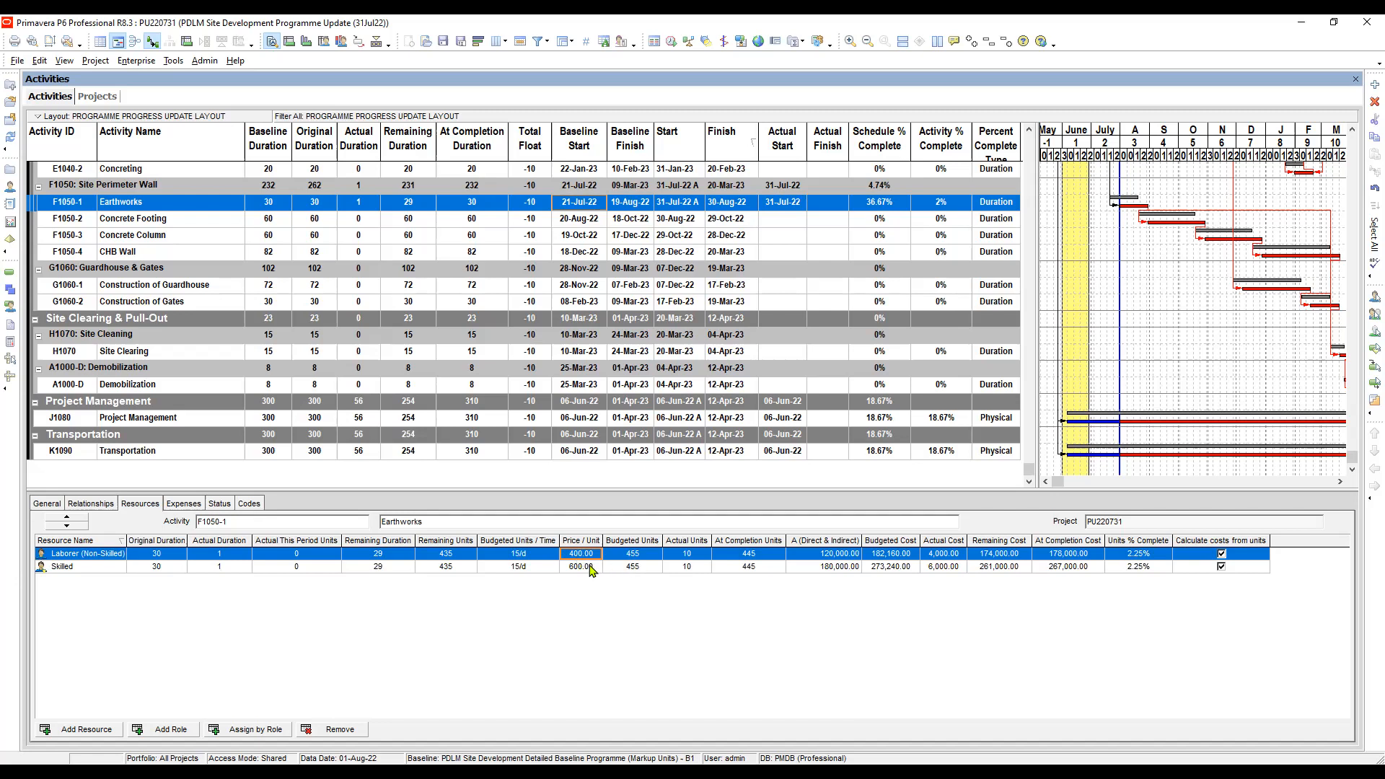
left_click(592, 567)
left_click(587, 554)
- Examine the A (Direct & Indirect) amounts of the two Earthworks resources
left_click(828, 566)
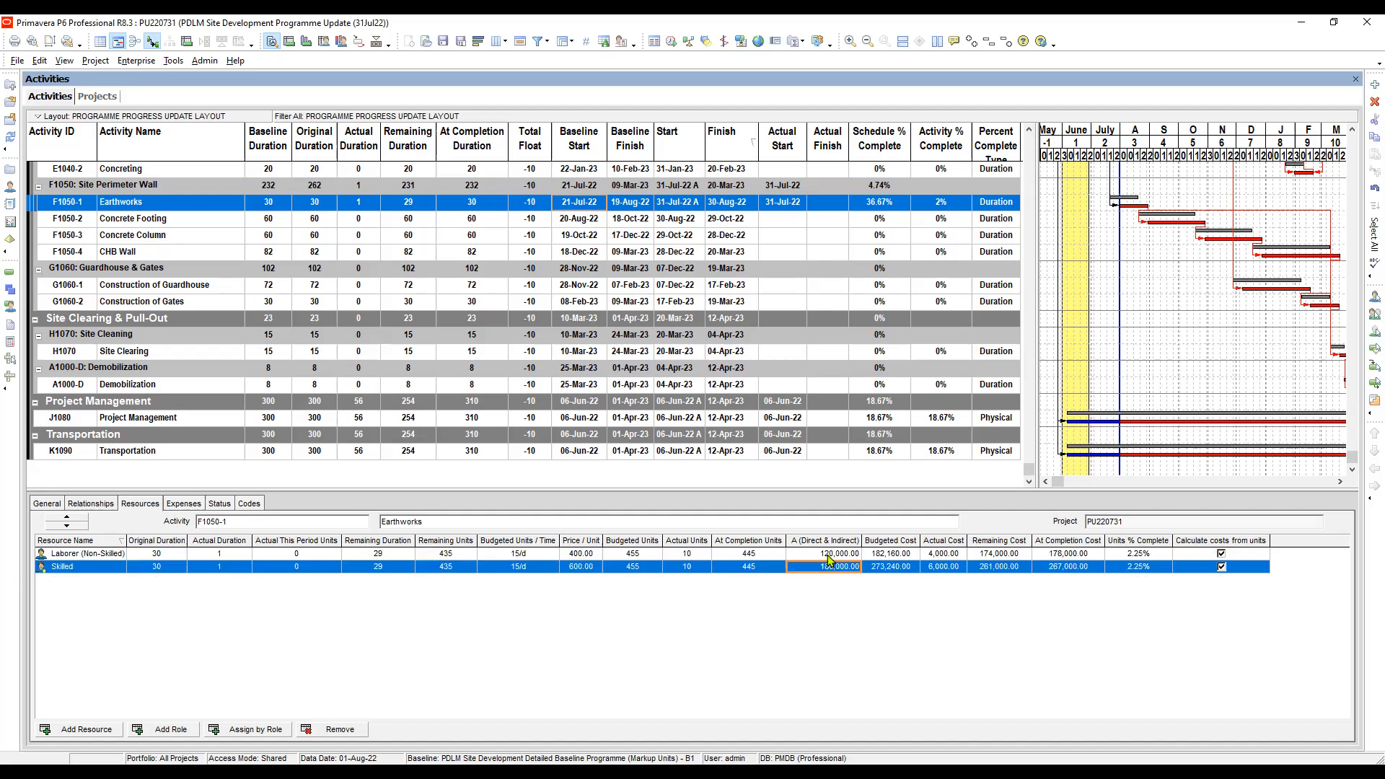
left_click(828, 554)
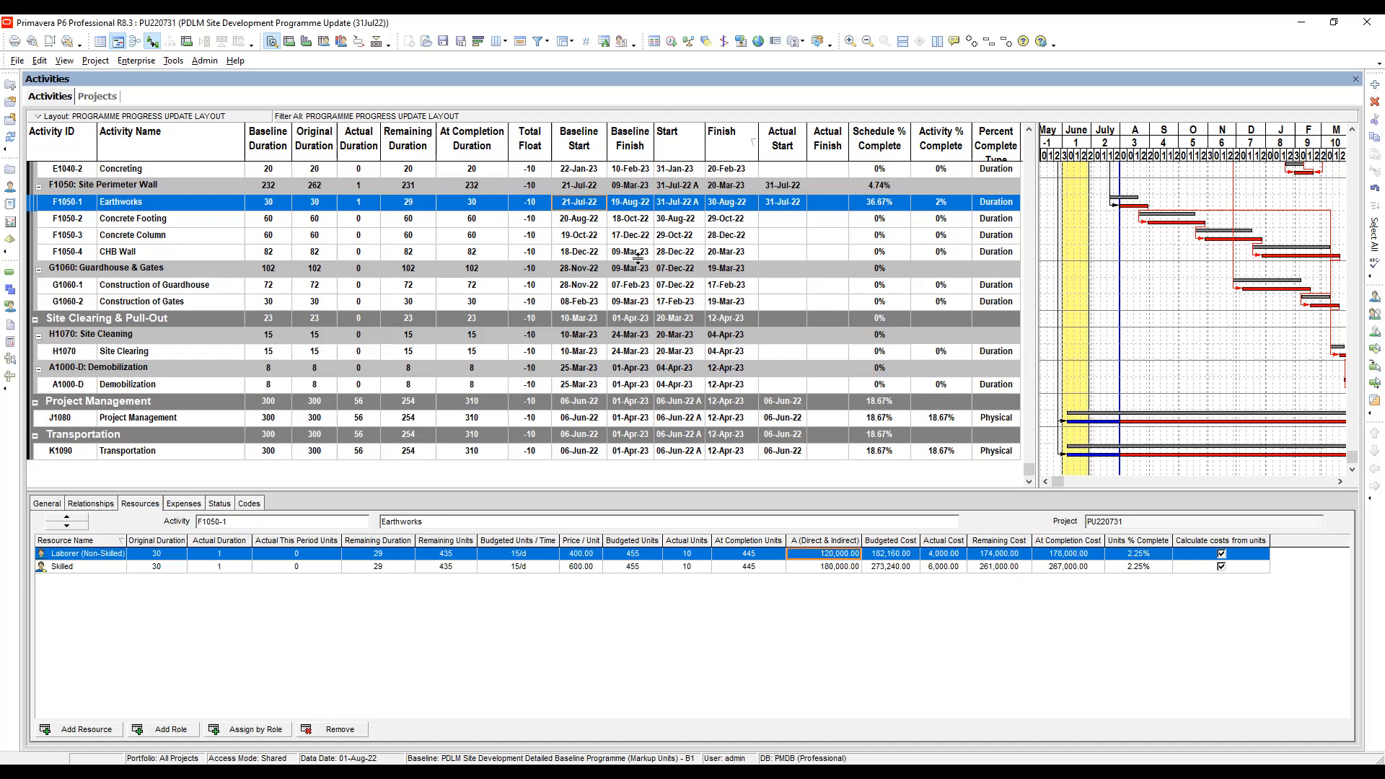
left_click(831, 567)
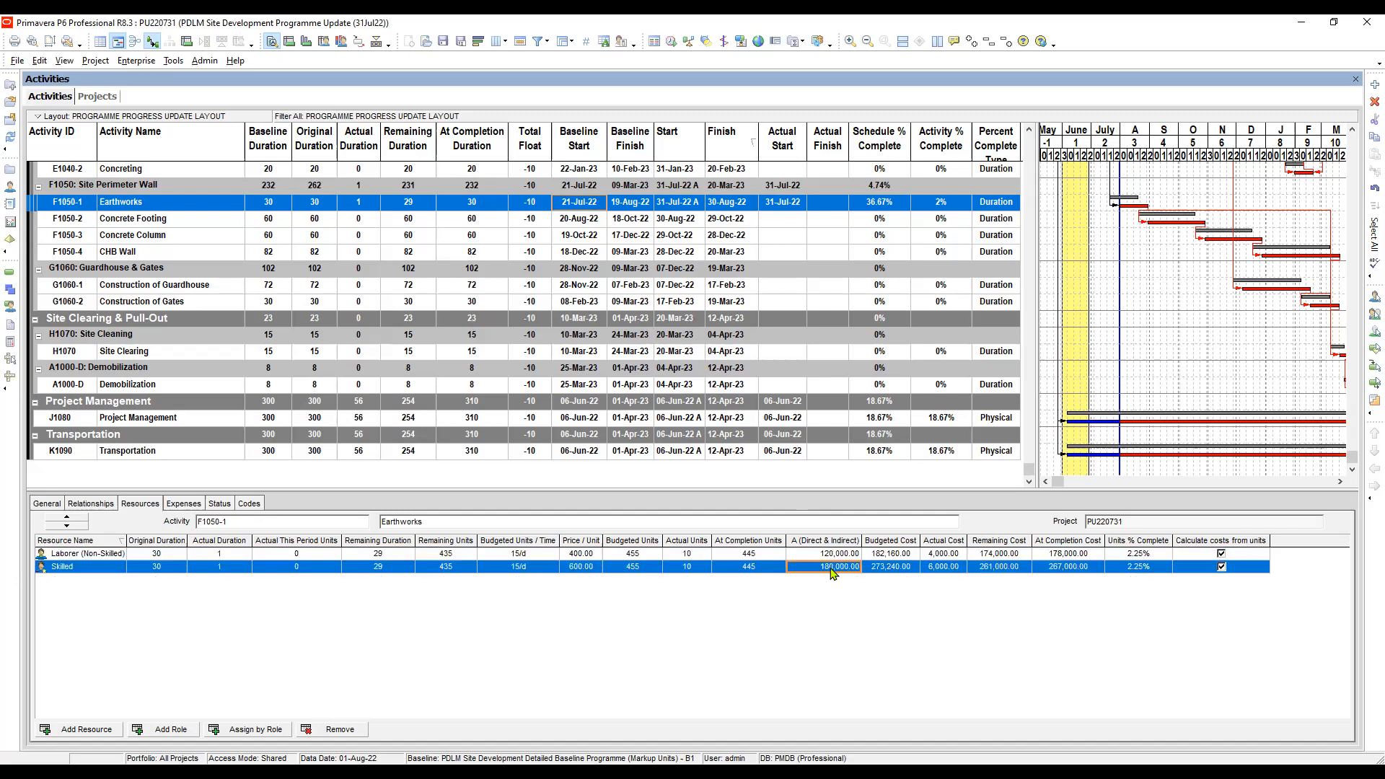
left_click(835, 554)
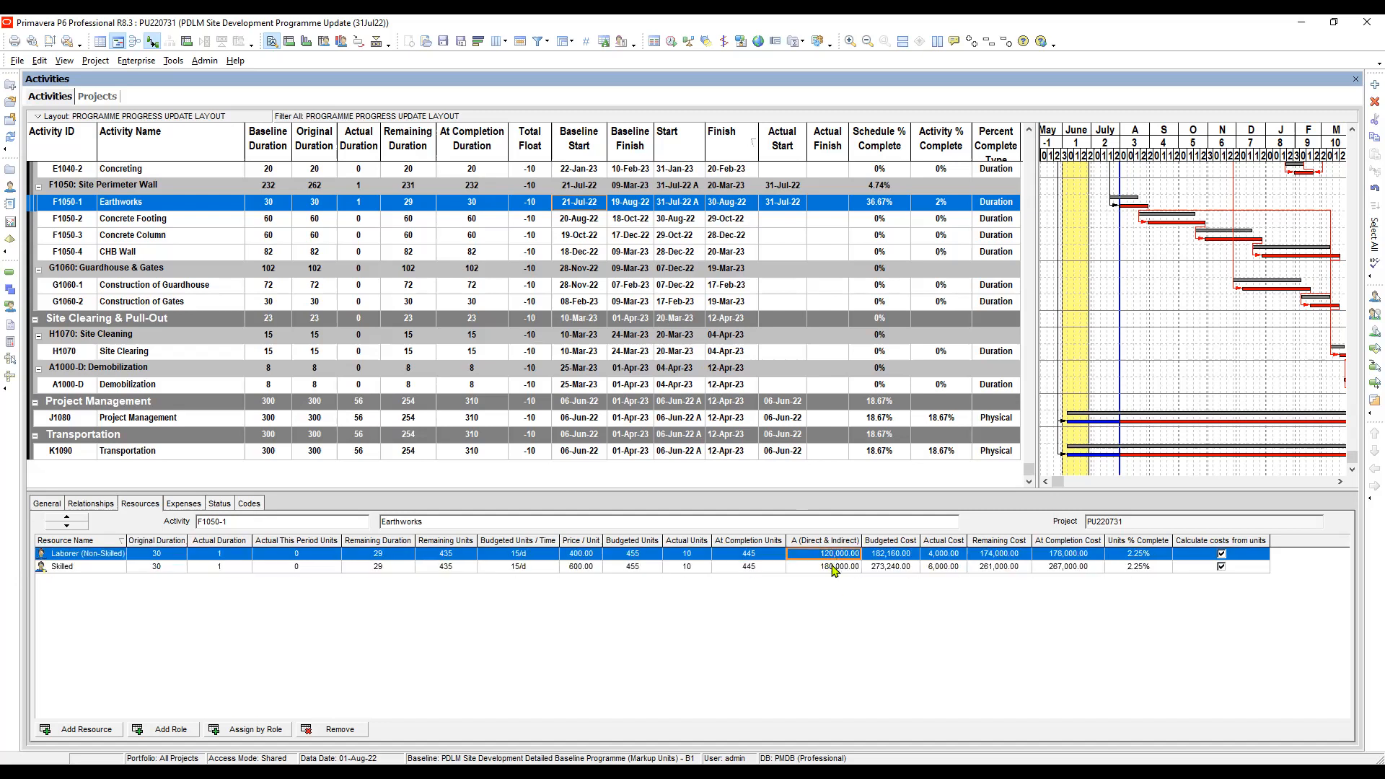
left_click(834, 567)
left_click(832, 554)
- Apply the EARNED VALUE | PERFORMANCE REPORT layout without saving the changes to the current layout
left_click(425, 43)
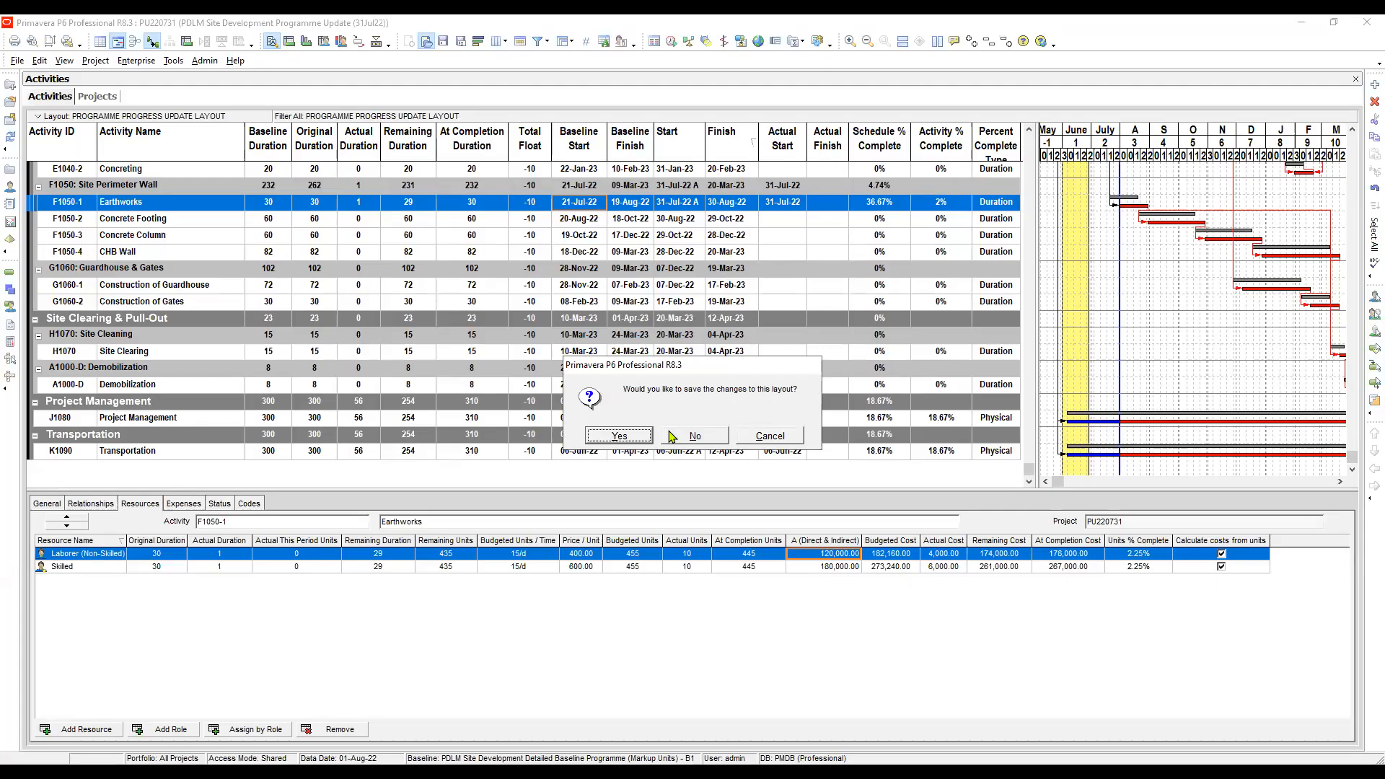
left_click(695, 437)
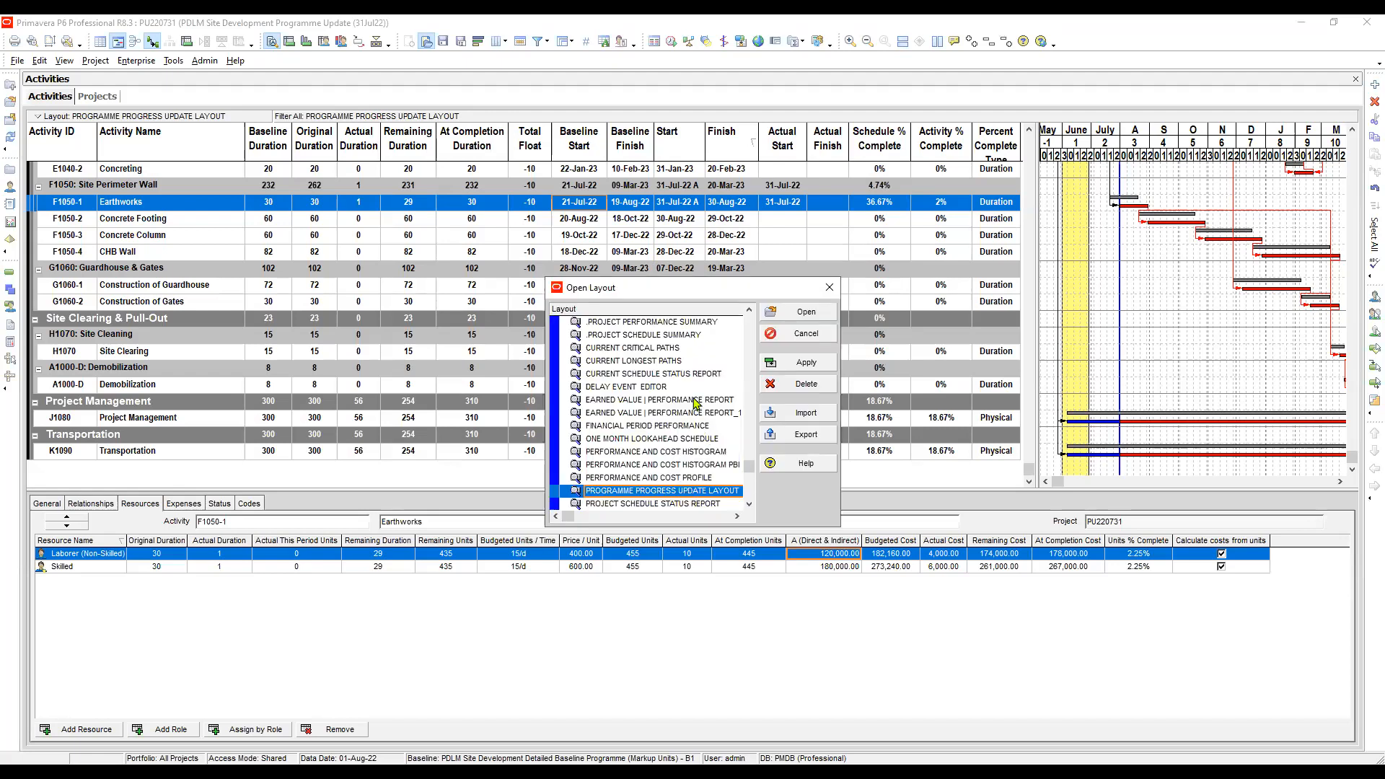
left_click(696, 400)
scroll(696, 403, "up", 2)
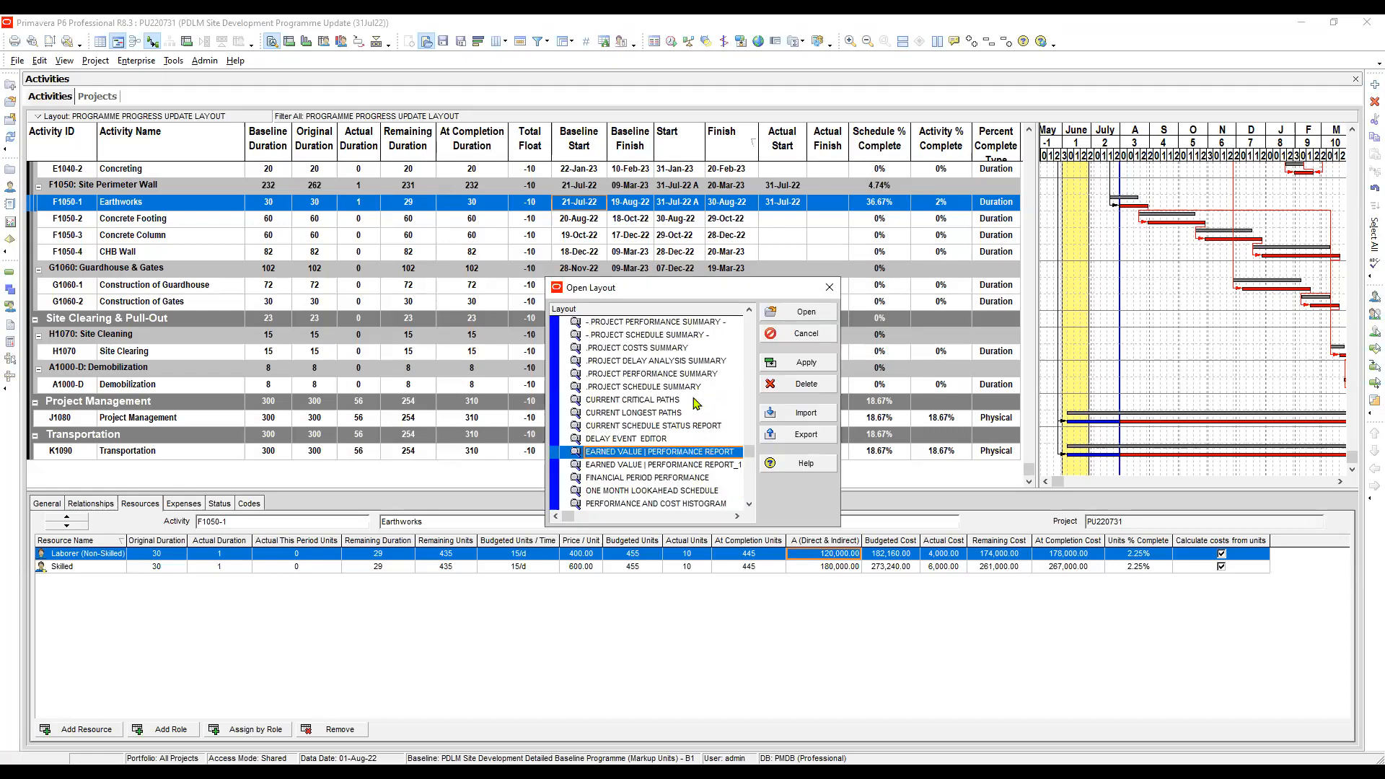
left_click(811, 368)
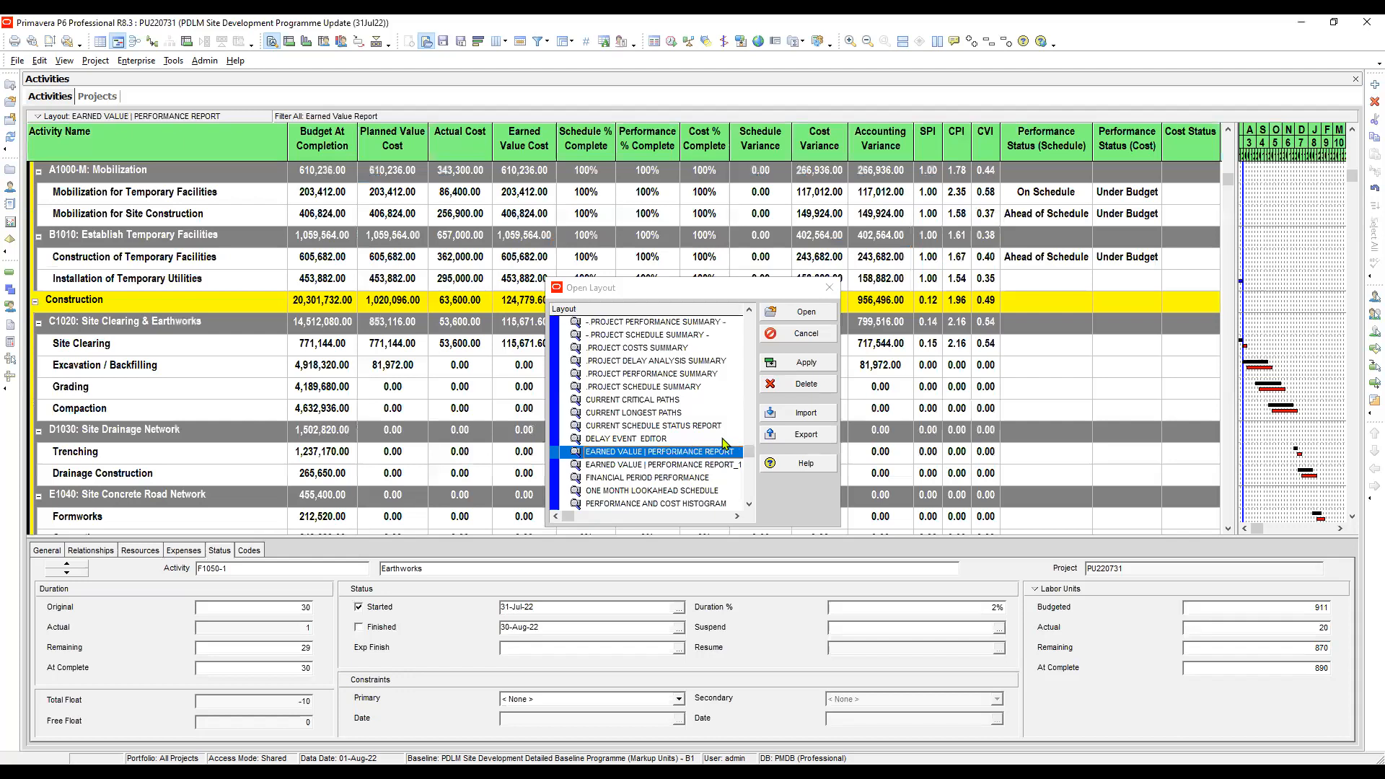
- Preview the EARNED VALUE | PERFORMANCE REPORT_1 layout and switch back to EARNED VALUE | PERFORMANCE REPORT
left_click(696, 466)
left_click(819, 360)
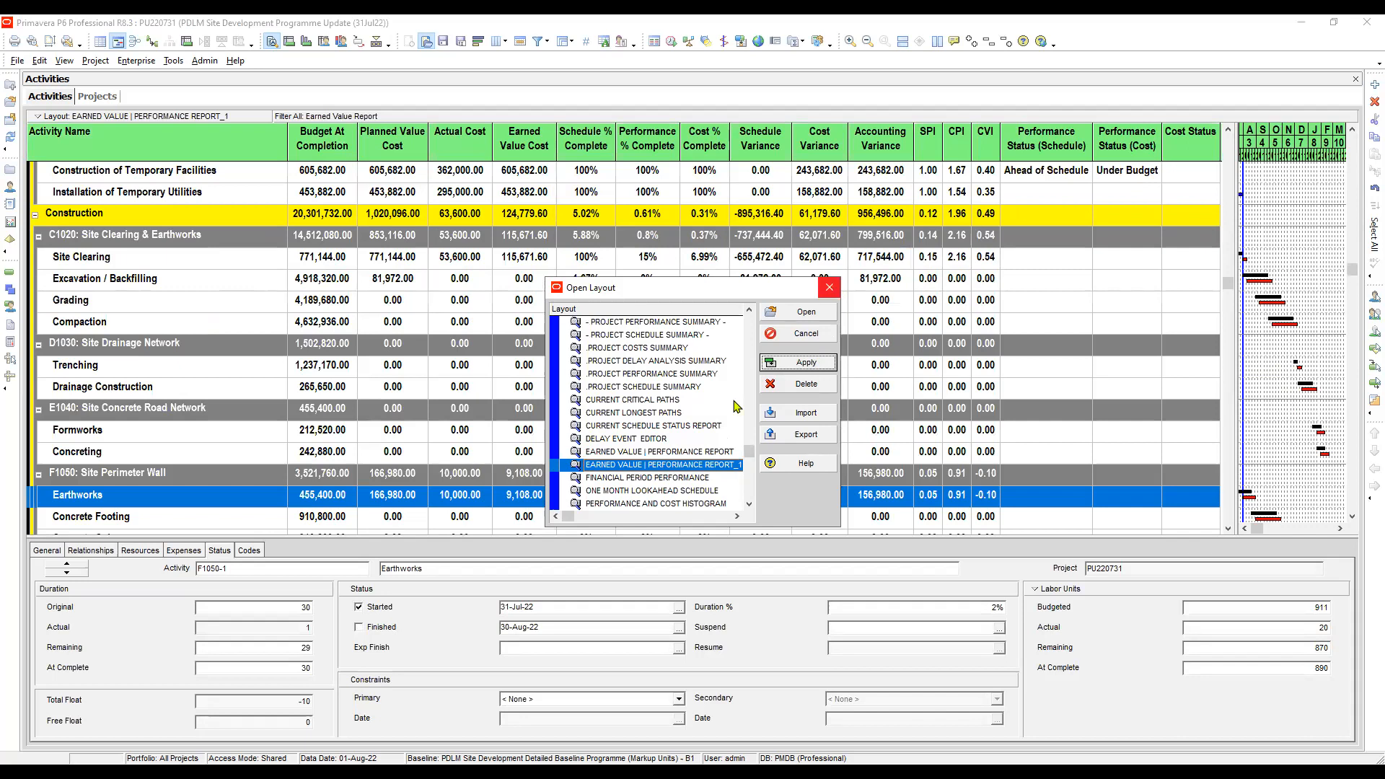
left_click(660, 452)
left_click(808, 362)
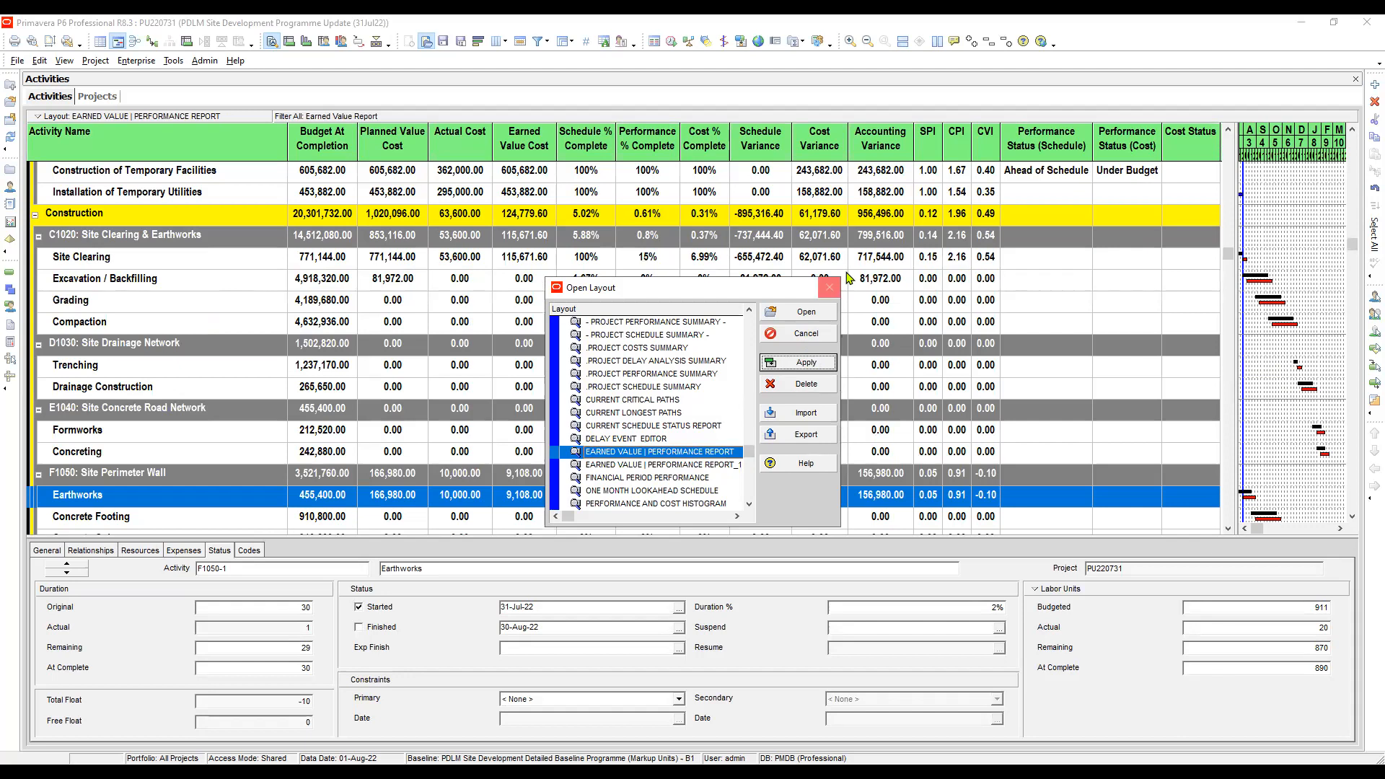
- Close the layout list and examine the schedule, cost performance and Cost Status columns of the A1000-M Mobilization activities
left_click(829, 287)
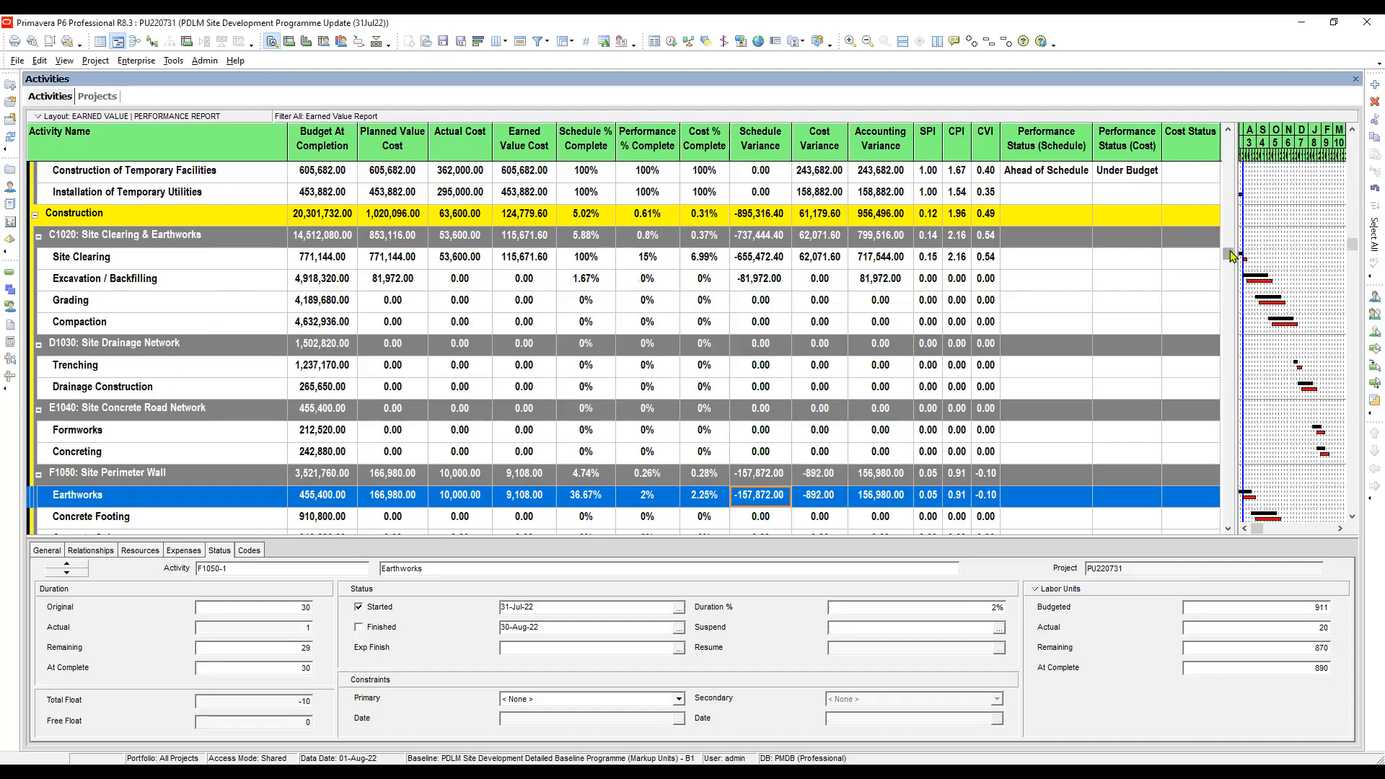
left_click_drag(1228, 253, 1232, 137)
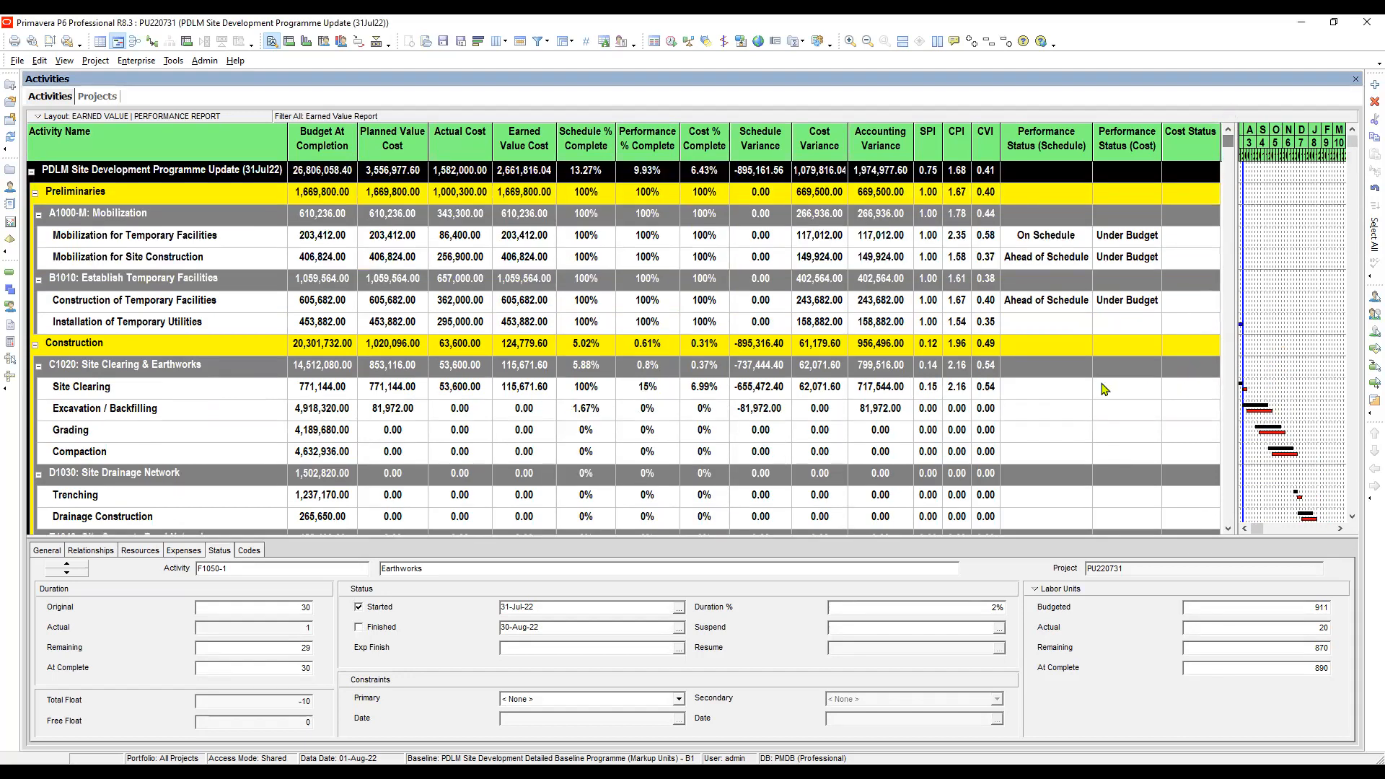
left_click(1054, 244)
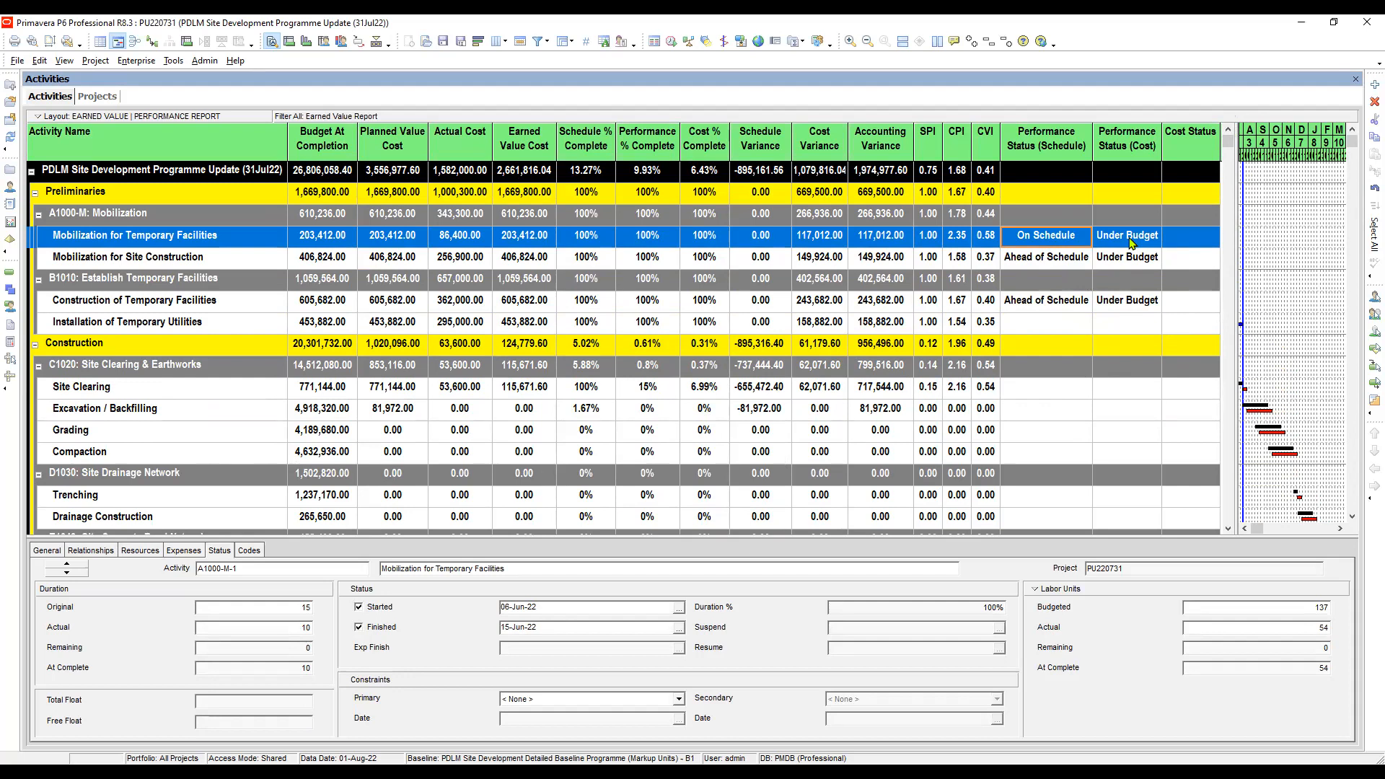
left_click(1187, 240)
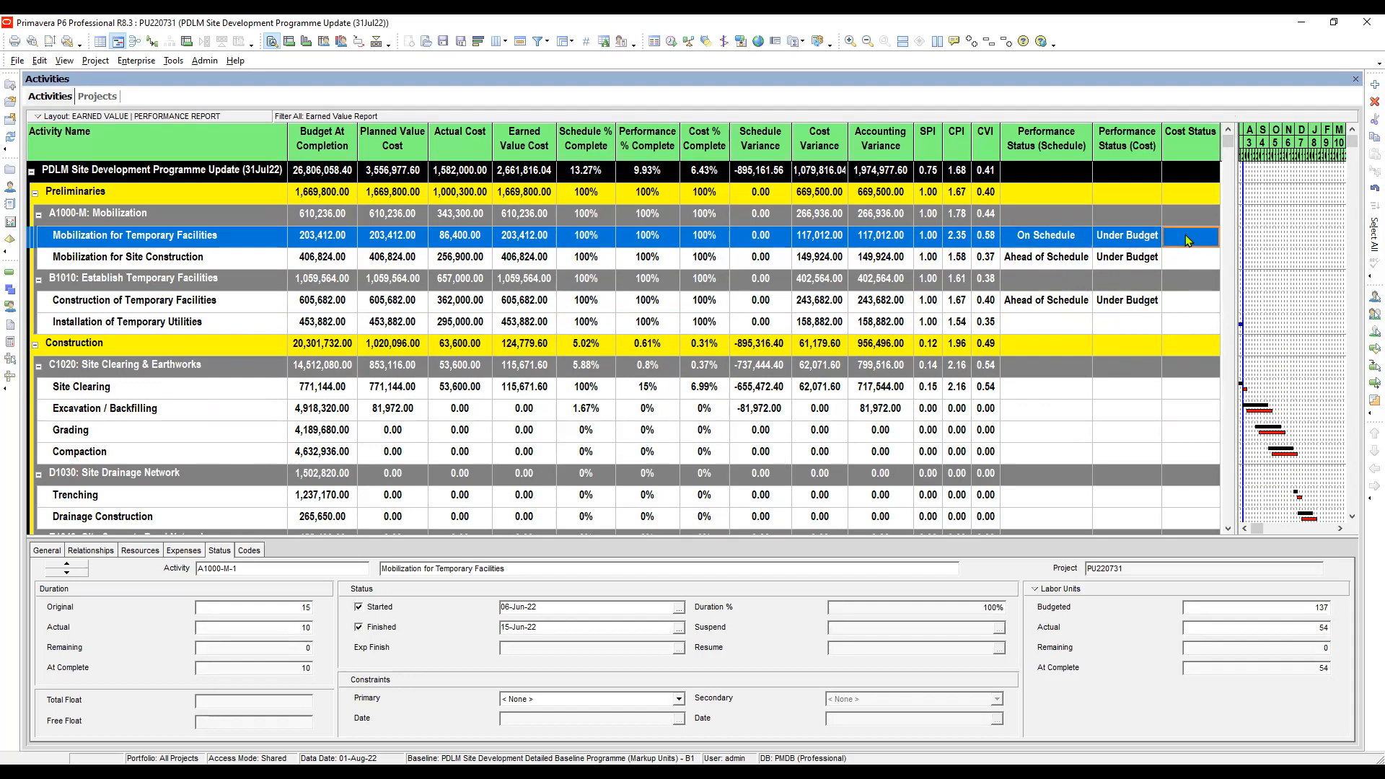
left_click(1144, 261)
left_click(1053, 241)
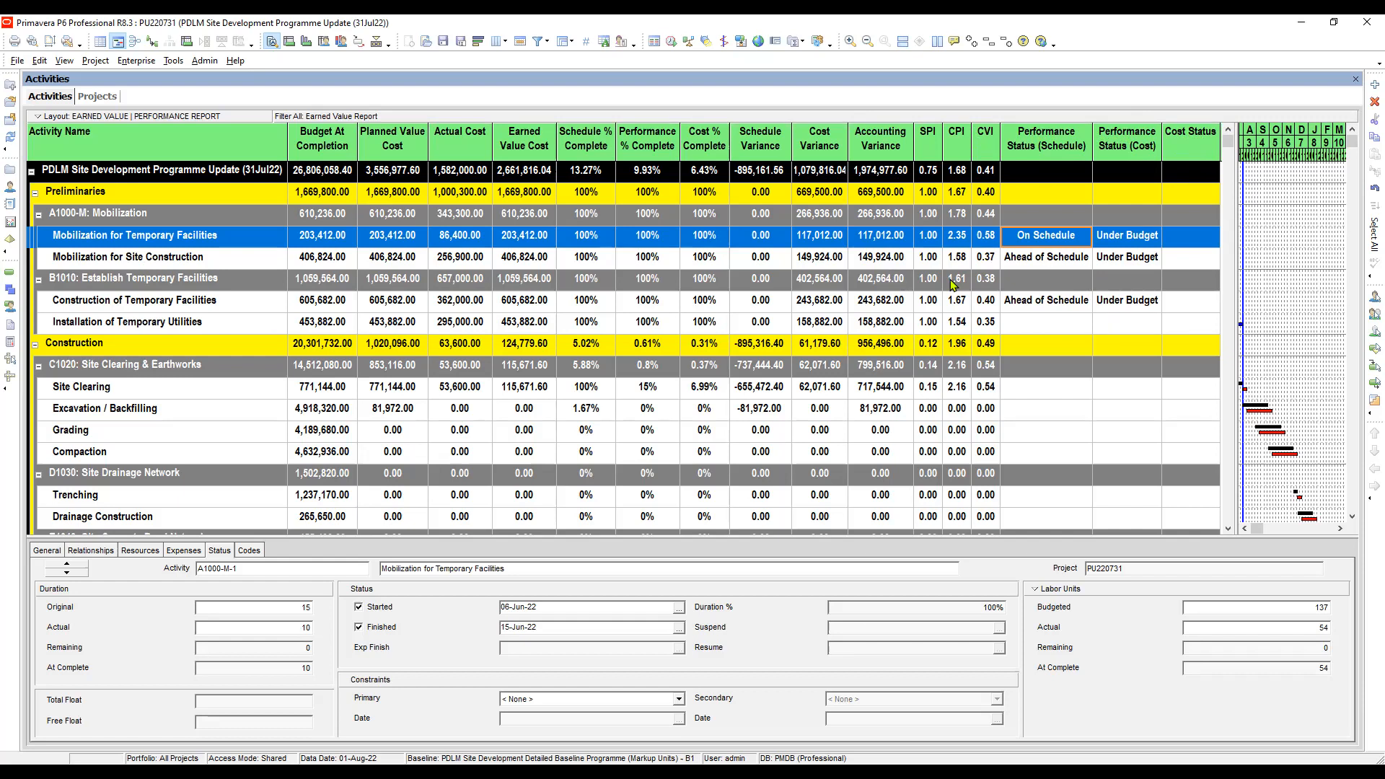
- Compare the SPI of Mobilization for Temporary Facilities with its Performance Status (Schedule)
key("Right")
left_click(1052, 243)
left_click(1045, 265)
left_click(1045, 242)
left_click(931, 240)
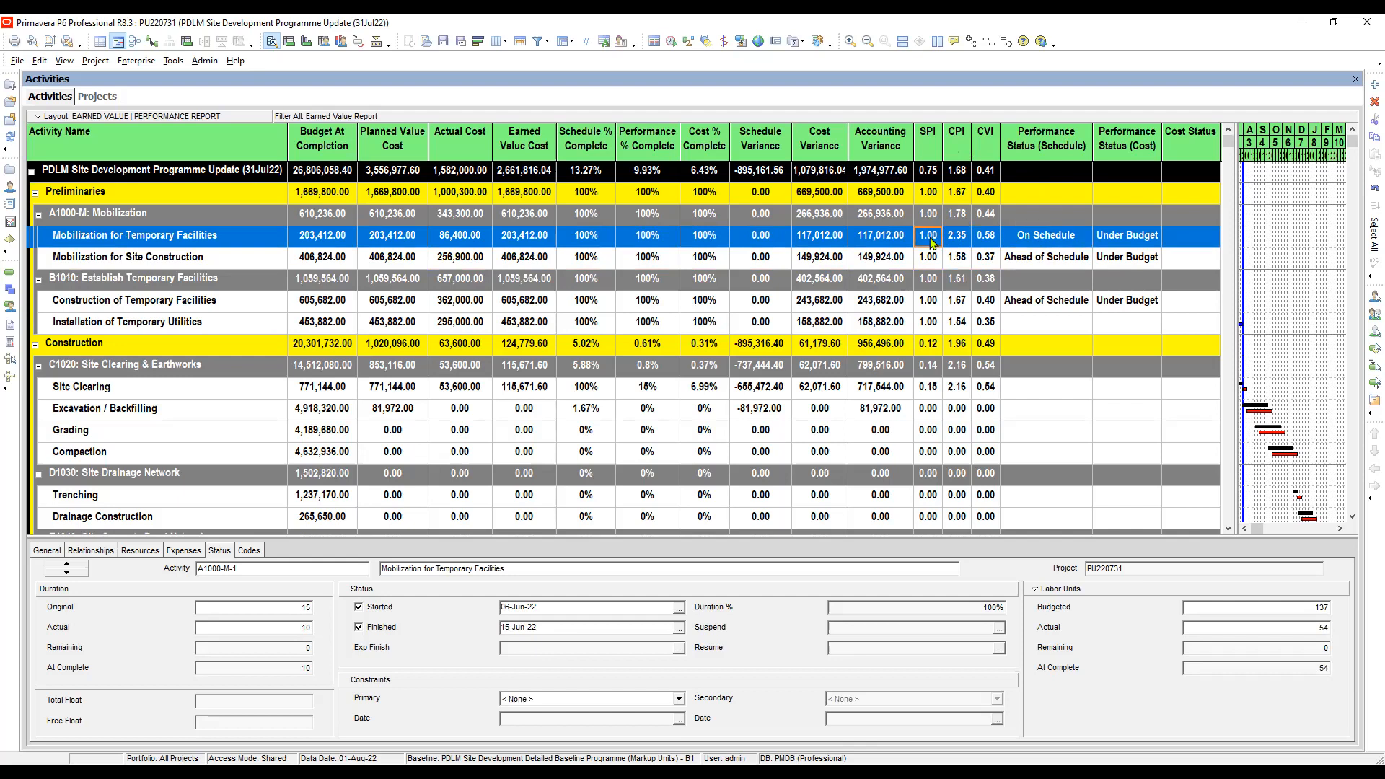
left_click(1047, 235)
left_click(930, 238)
left_click(1054, 241)
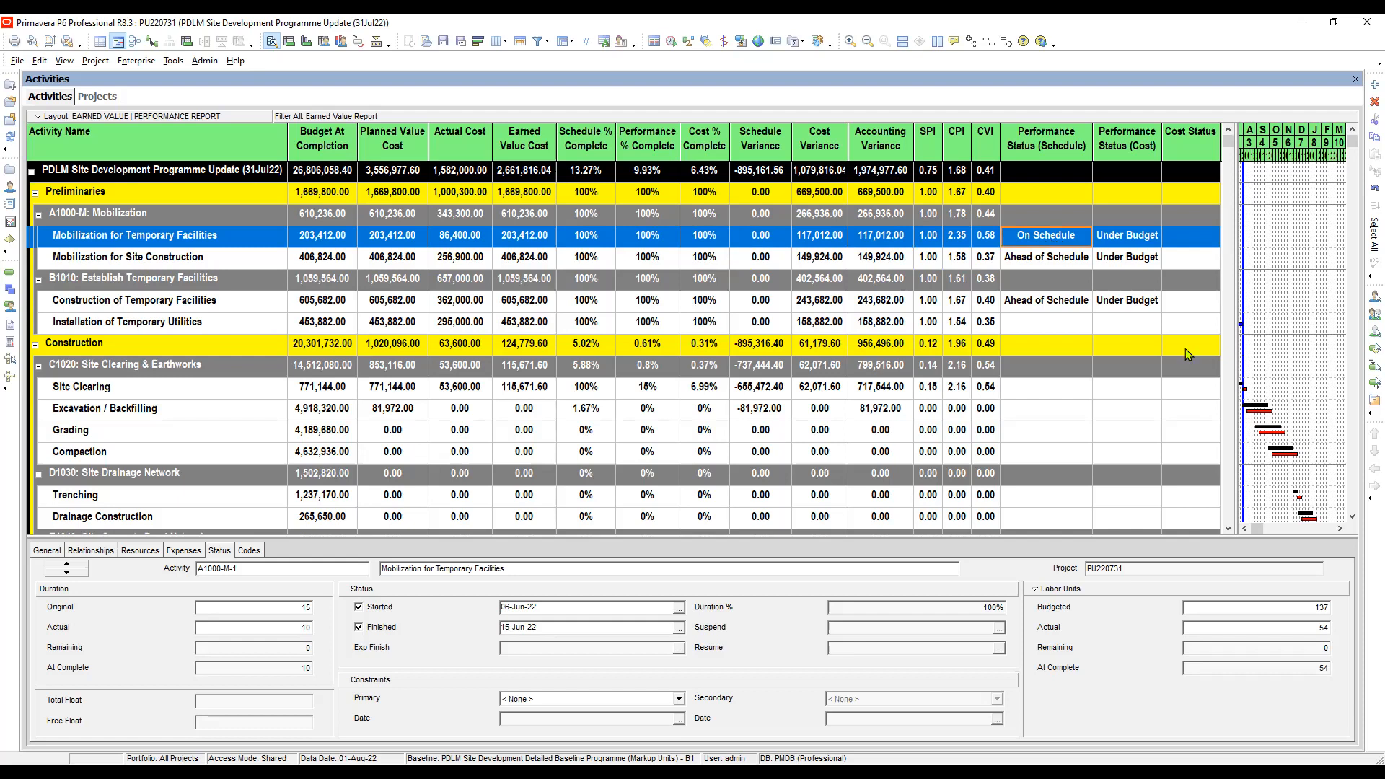
- Check the CPI, Schedule Variance and Cost Variance of Mobilization for Temporary Facilities against its schedule and cost performance statuses
left_click(1125, 242)
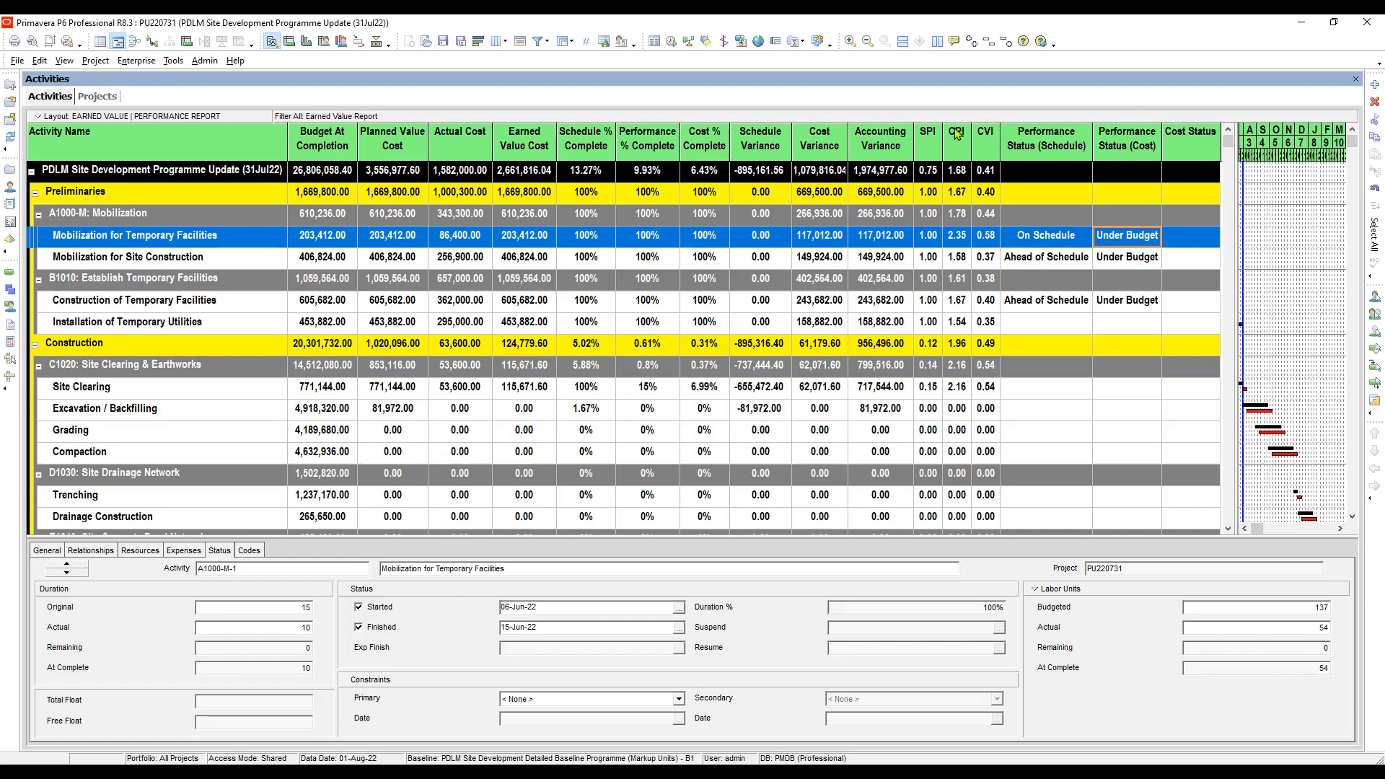
left_click(958, 240)
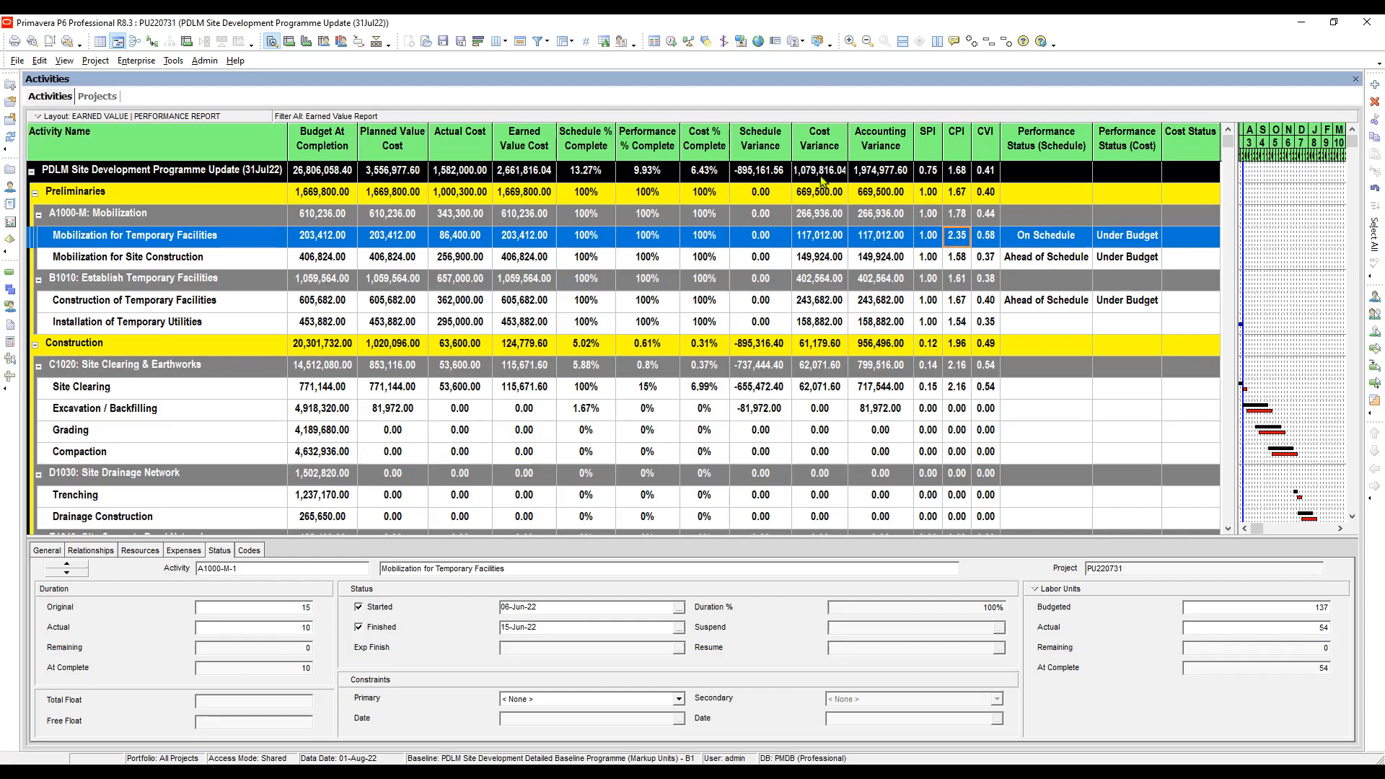
left_click(755, 239)
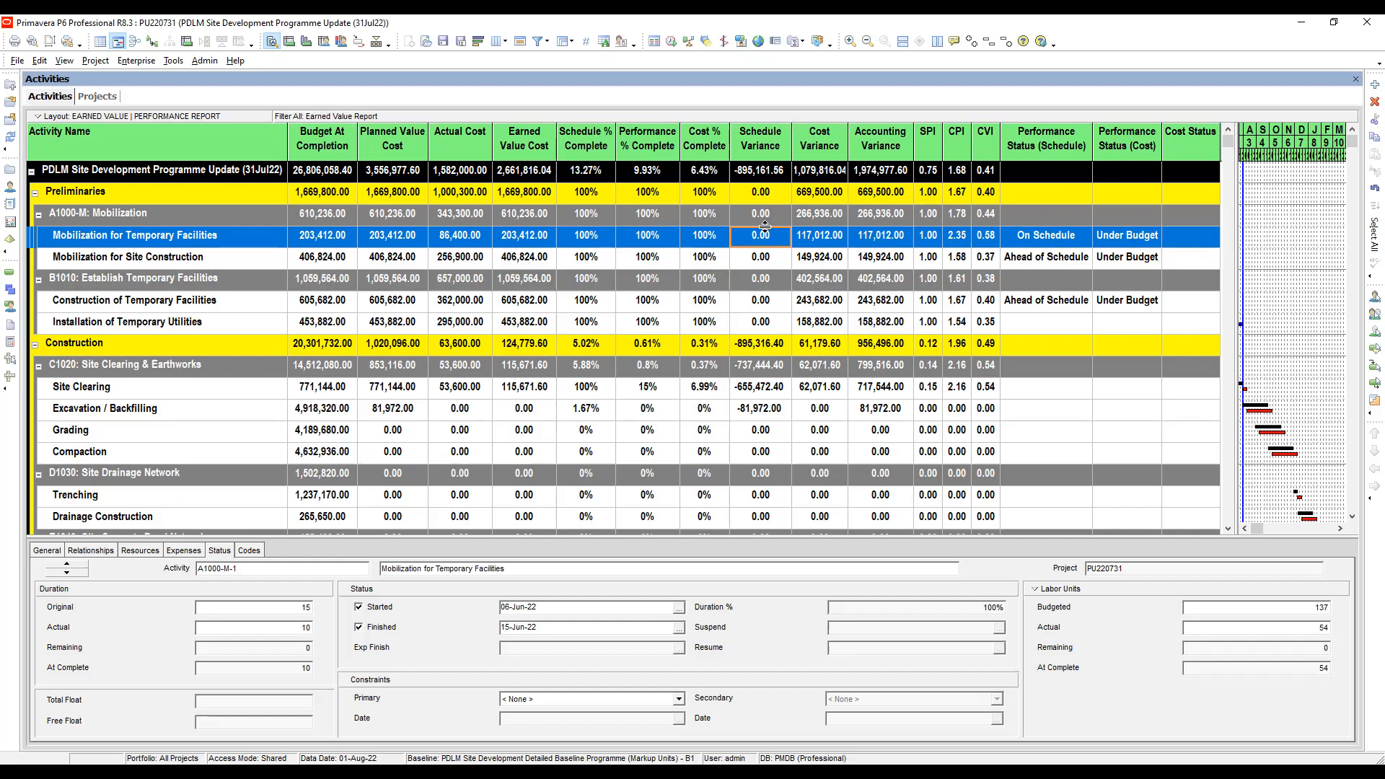
left_click(1045, 241)
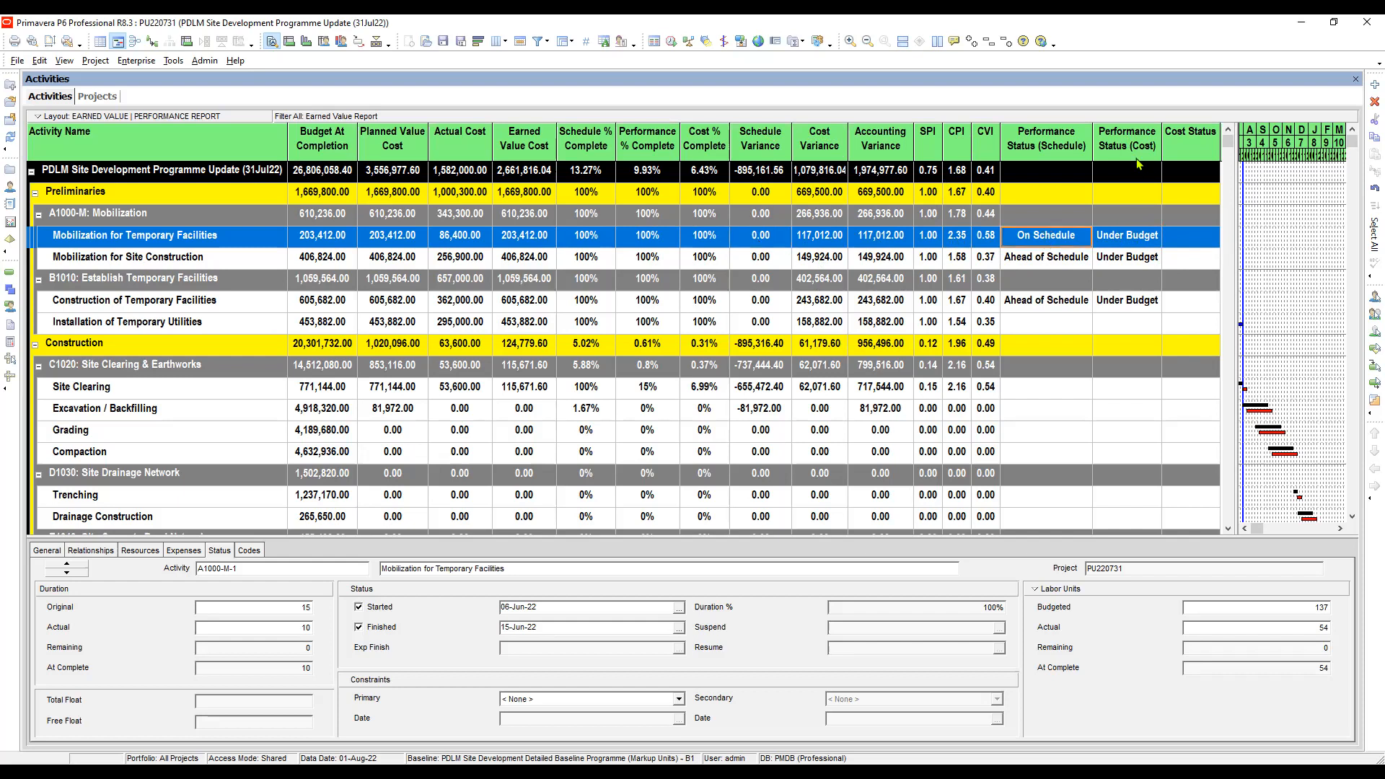
left_click(1122, 241)
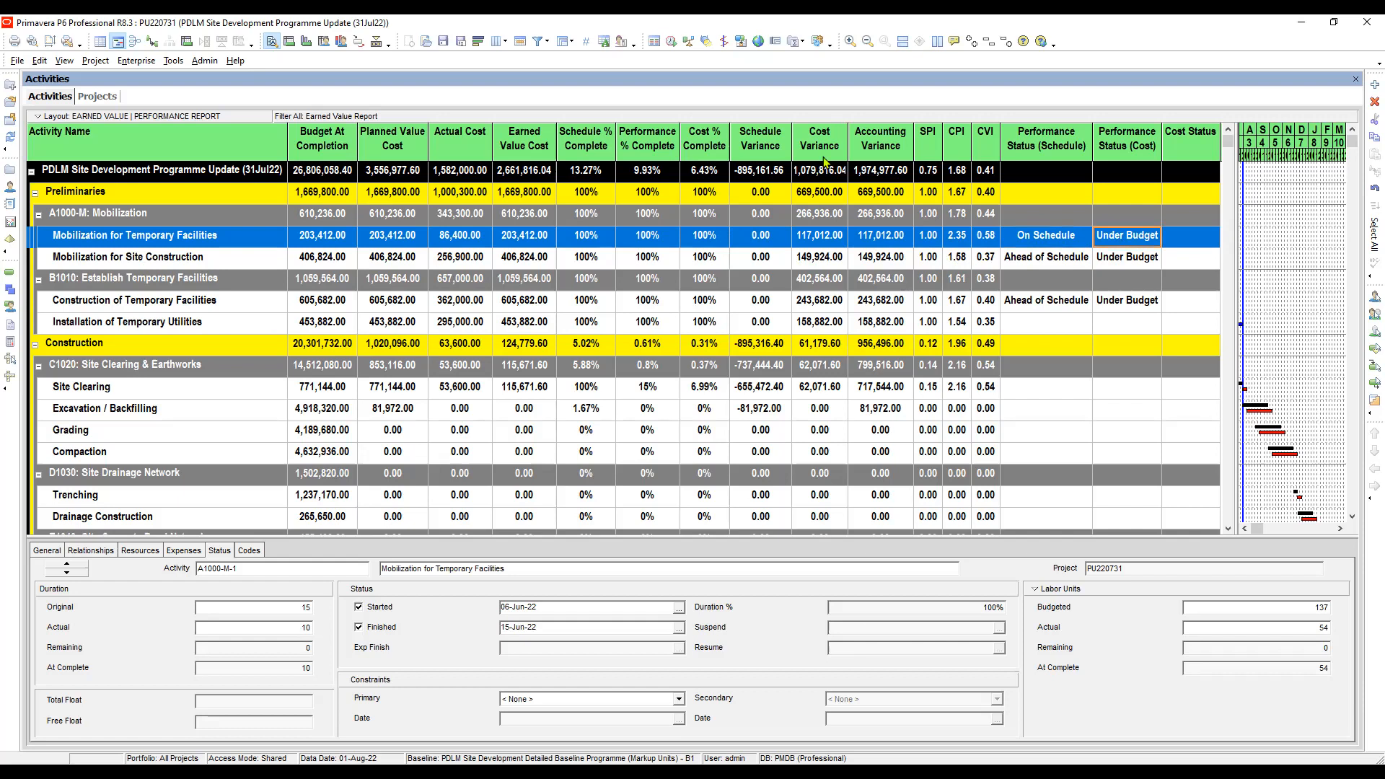
left_click(820, 242)
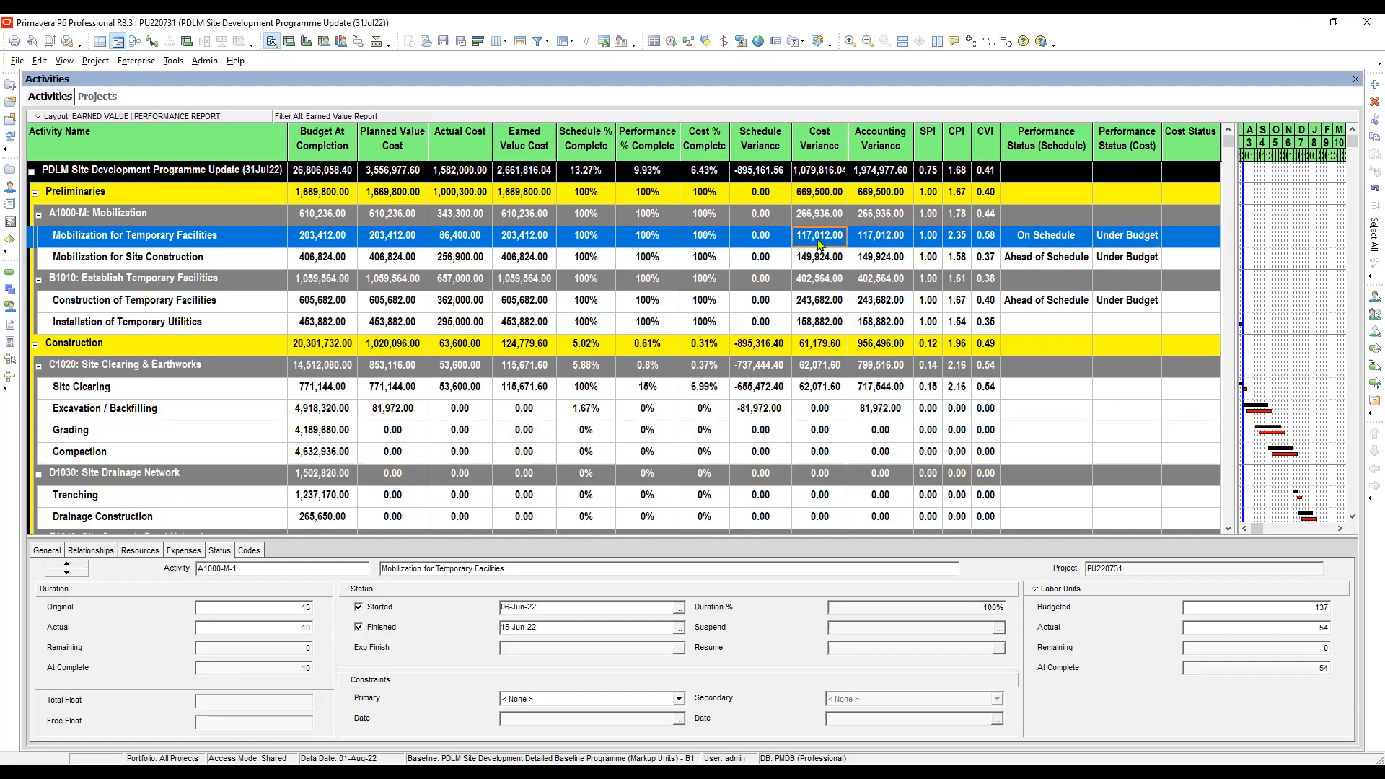
left_click(1134, 241)
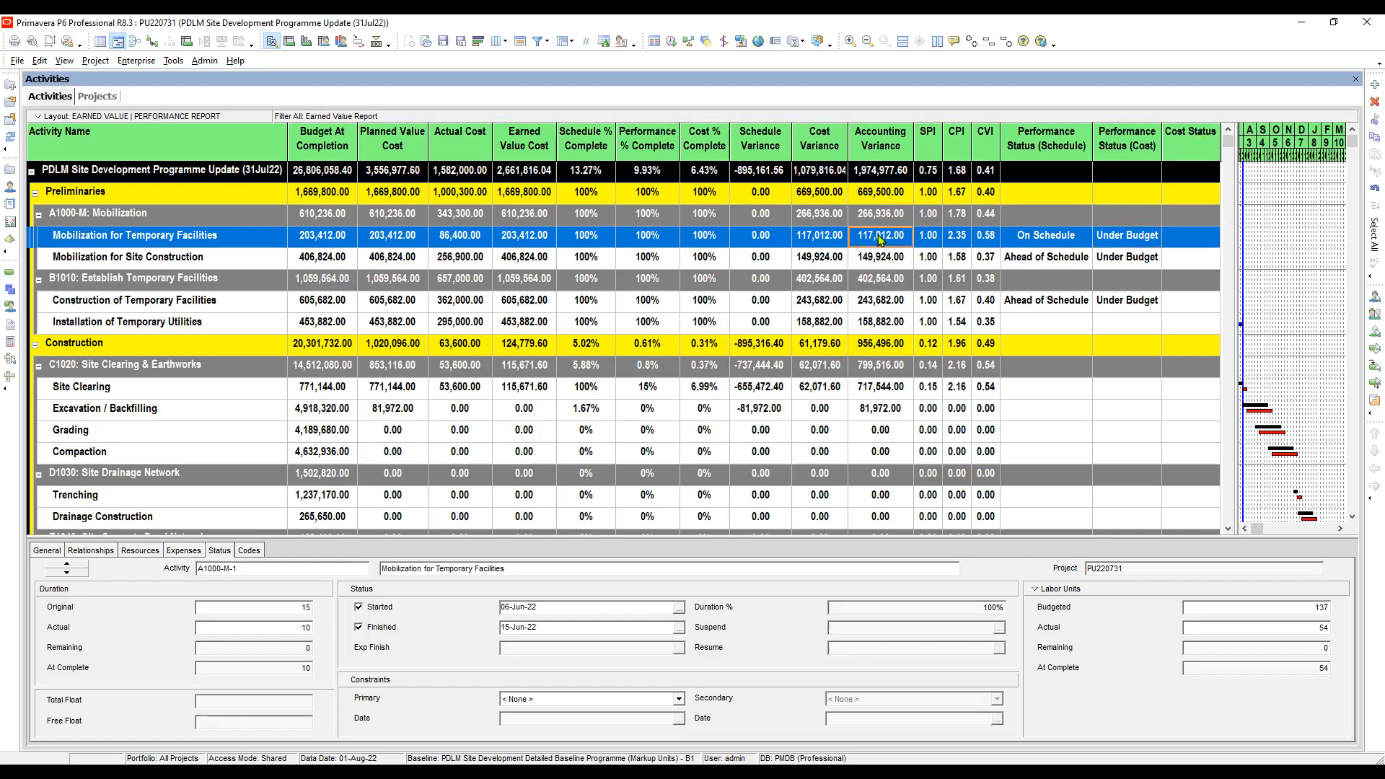
- Open the Cost Status selection for Mobilization for Temporary Facilities and filter it to show All Values
left_click(1197, 239)
left_click(1213, 241)
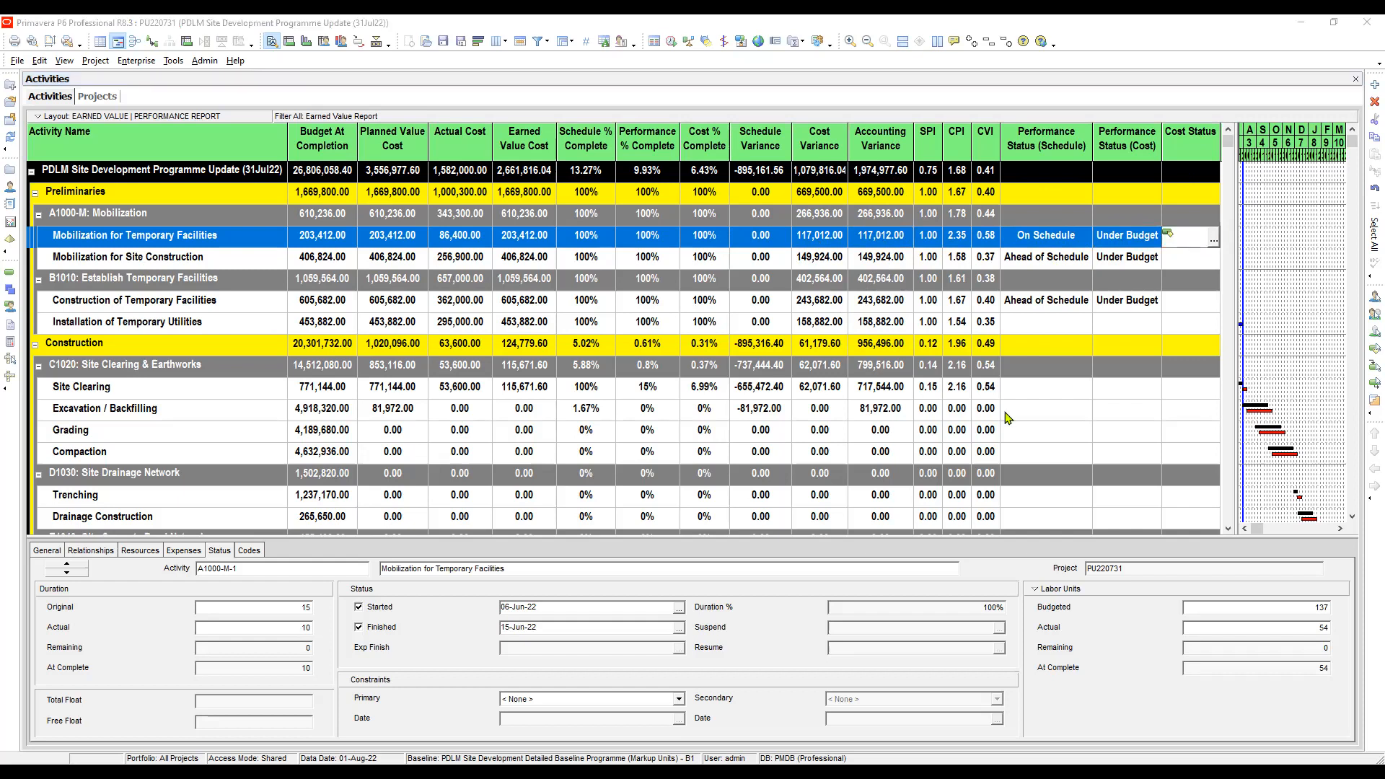
right_click(711, 474)
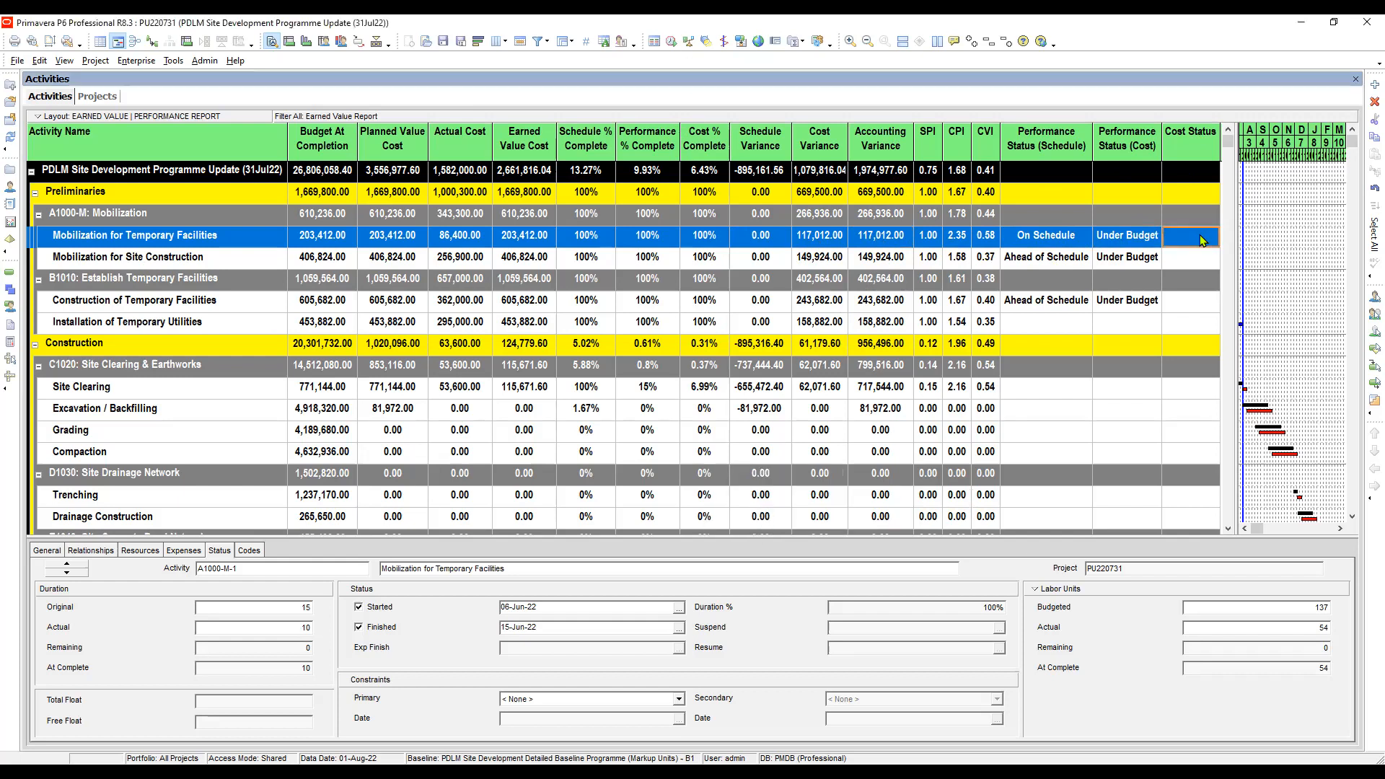
left_click(1202, 240)
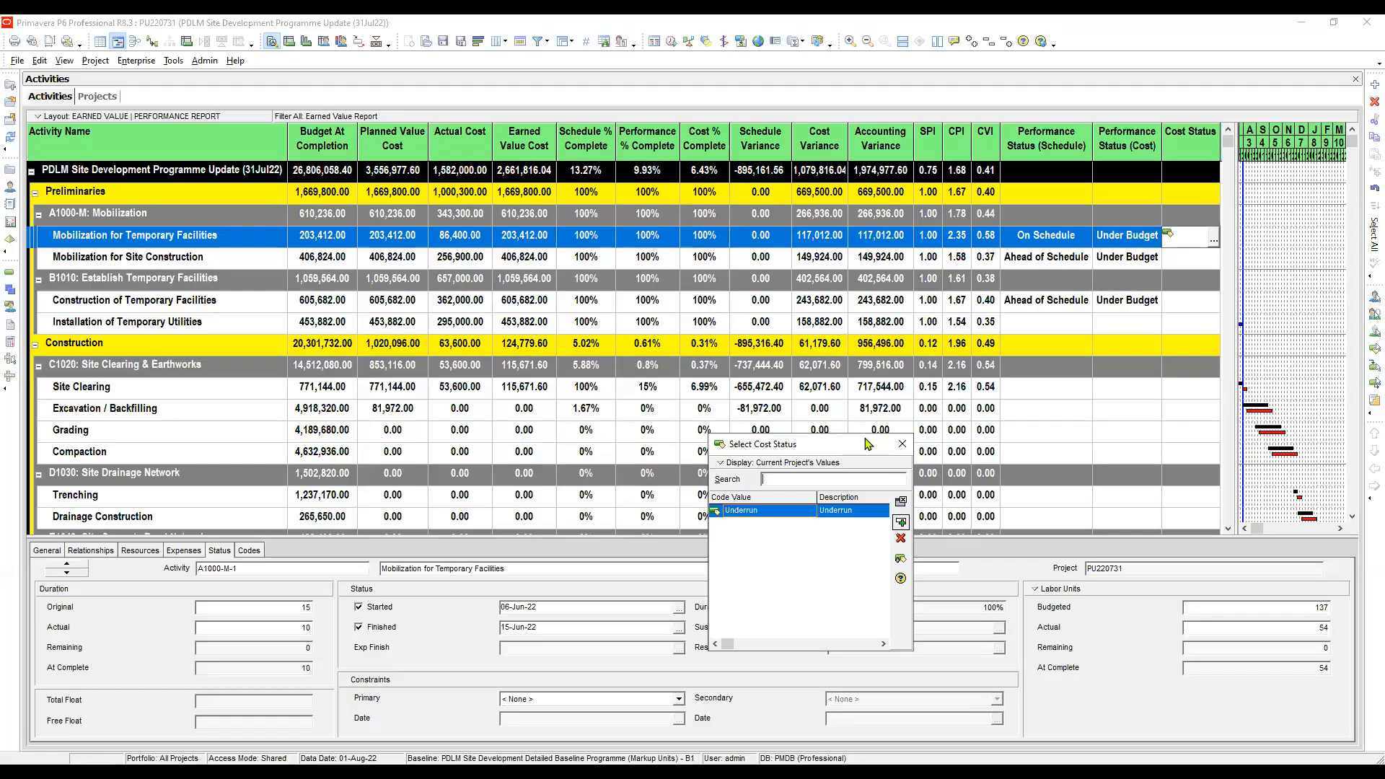
left_click_drag(868, 443, 1041, 277)
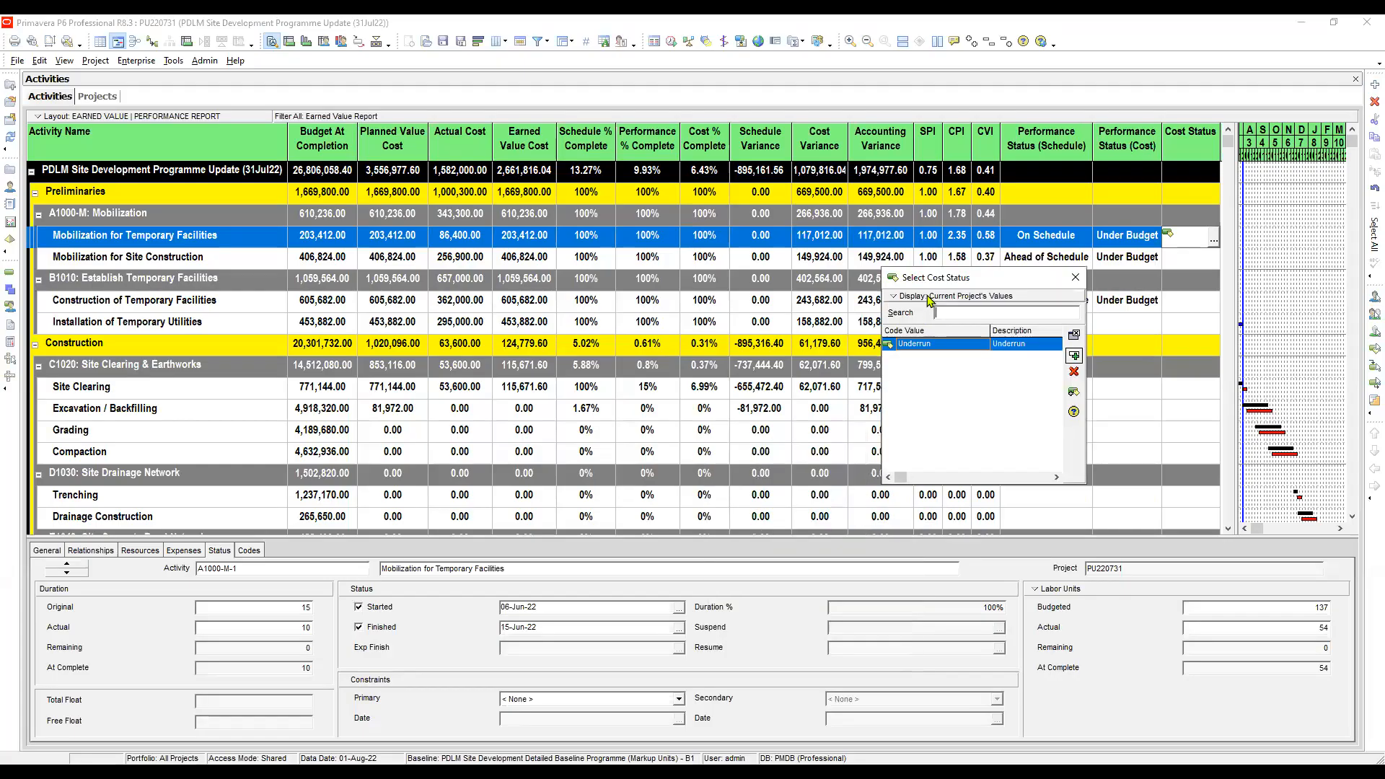
left_click(928, 299)
mouse_move(952, 332)
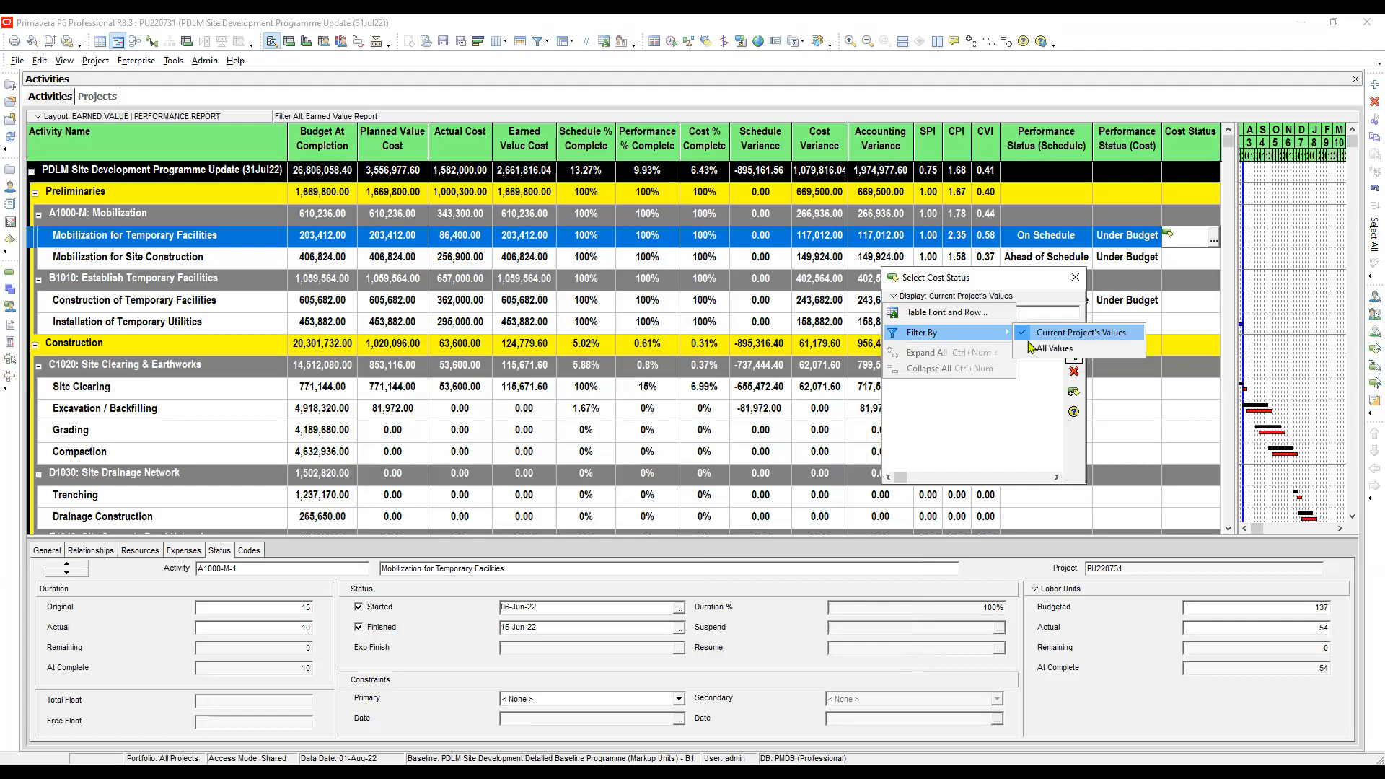
left_click(1022, 348)
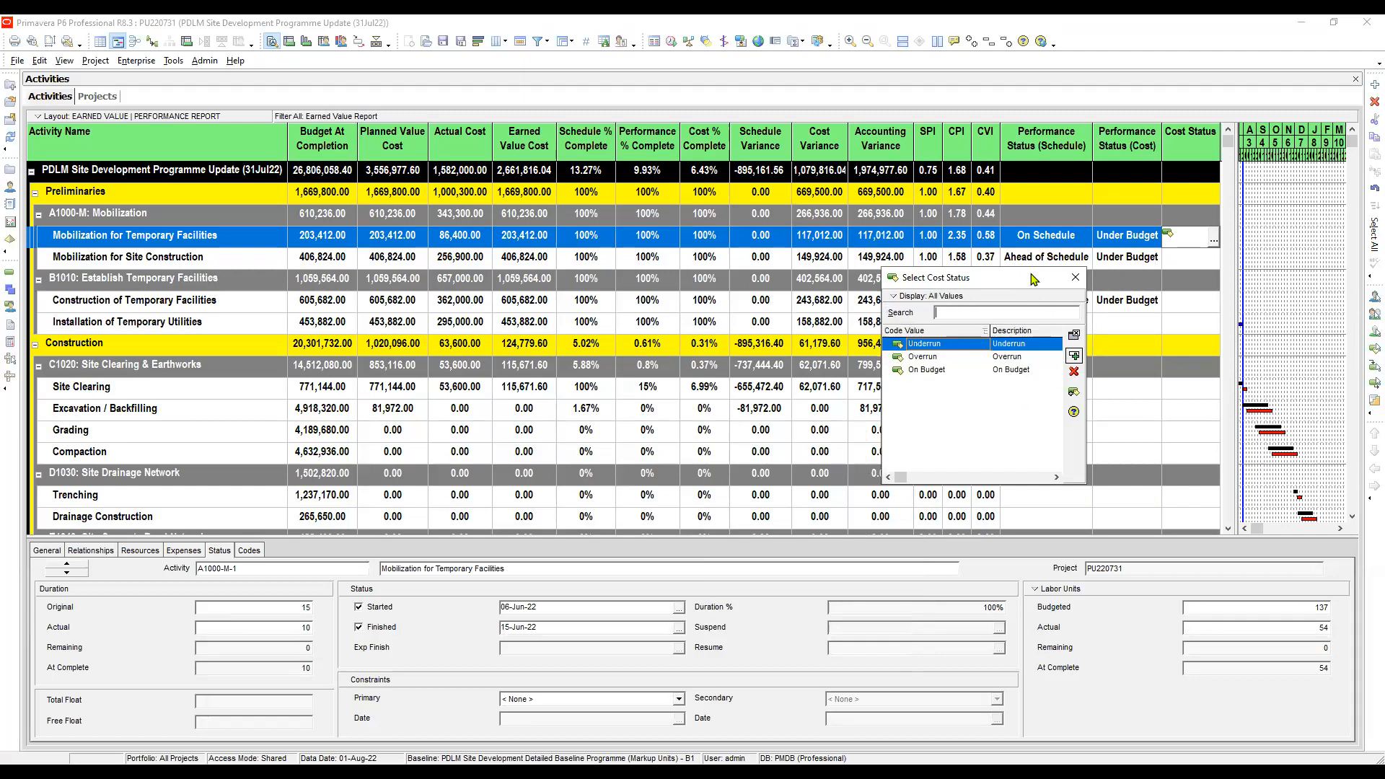
left_click_drag(1029, 271, 1030, 287)
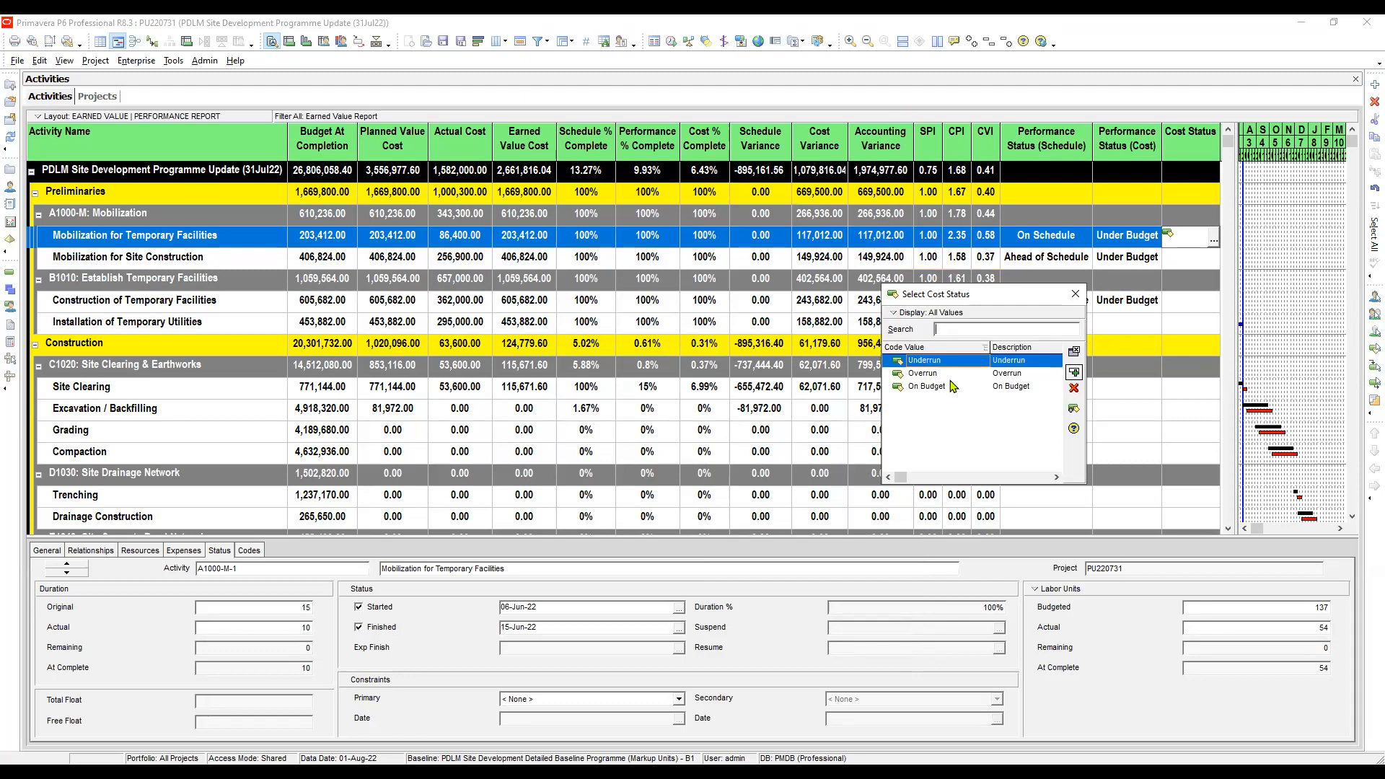
- Assign the Underrun cost status to Mobilization for Temporary Facilities
left_click(1007, 375)
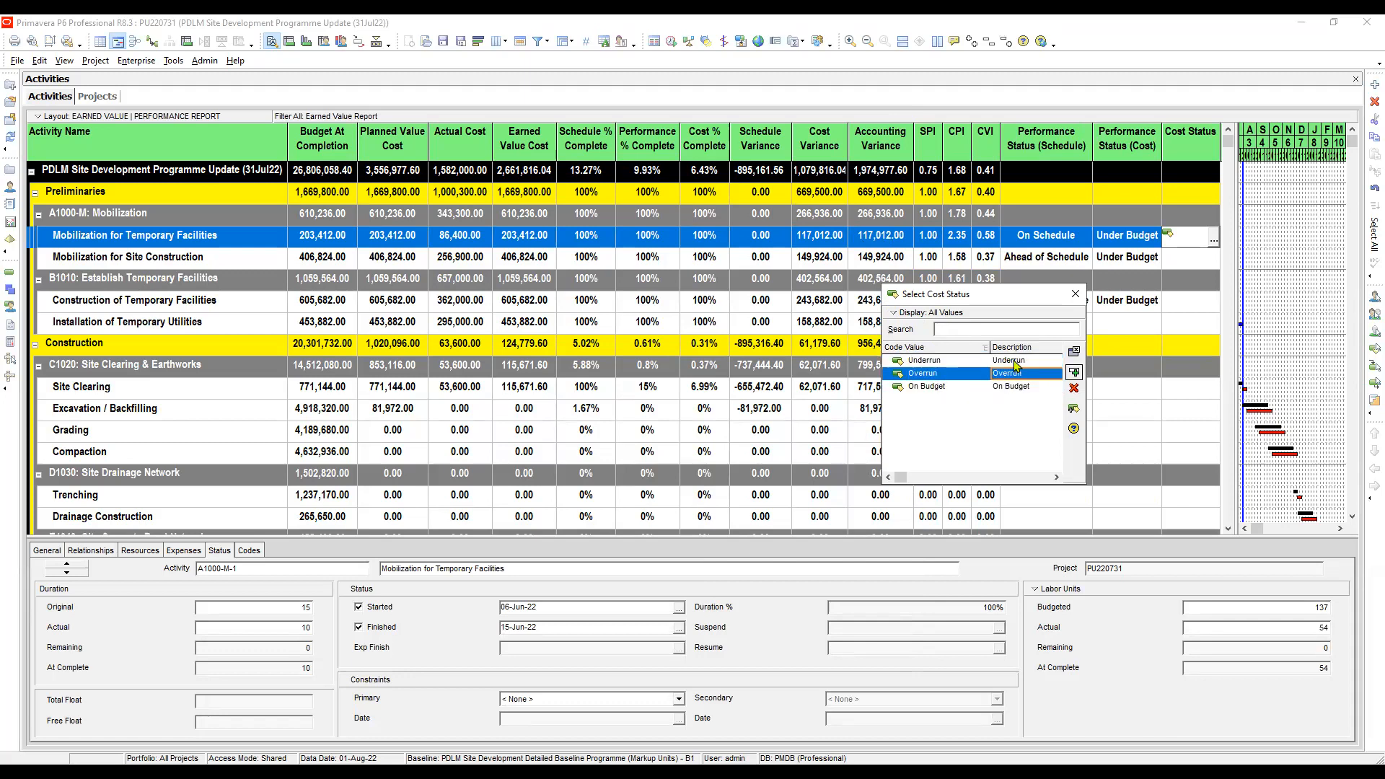
left_click(1014, 361)
double_click(1014, 361)
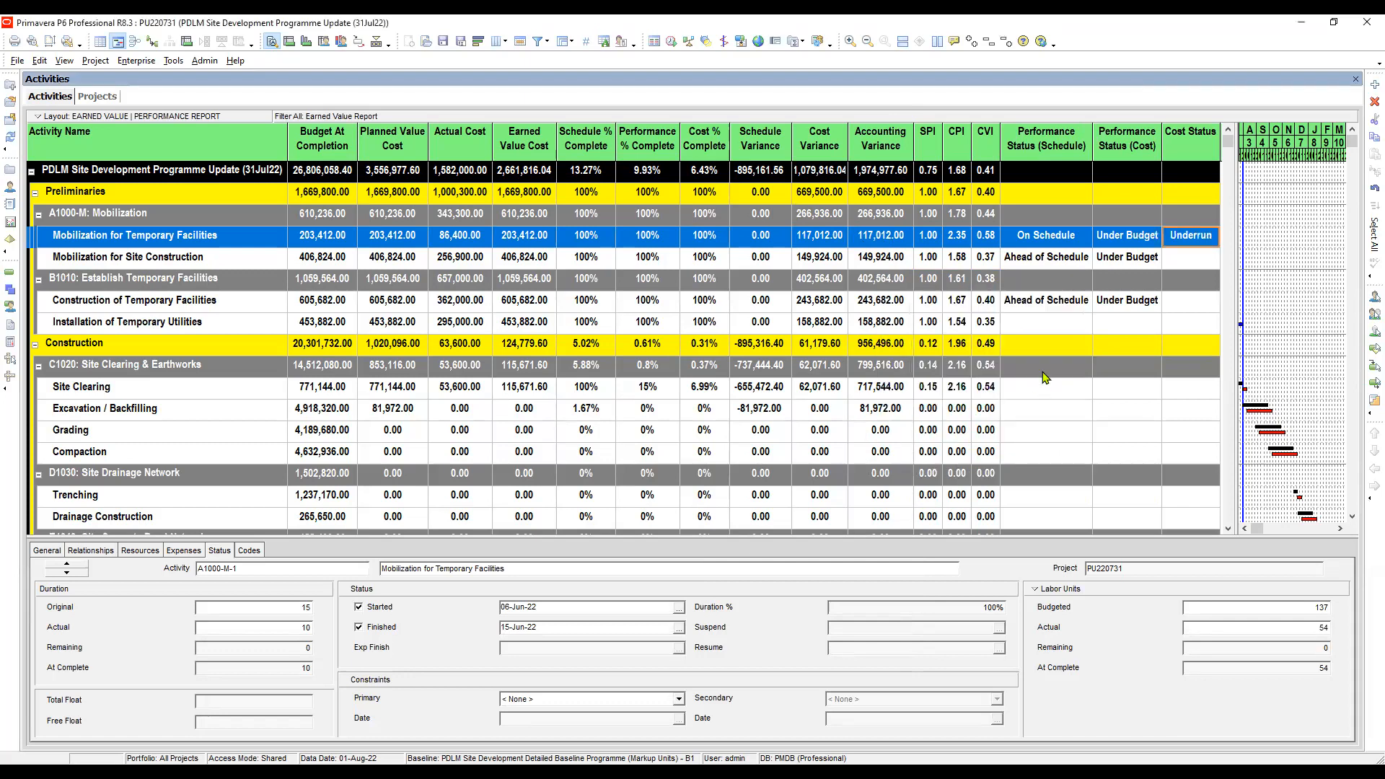
- Check the SPI of Mobilization for Site Construction and set its Performance Status (Schedule) to On Schedule
left_click(1041, 258)
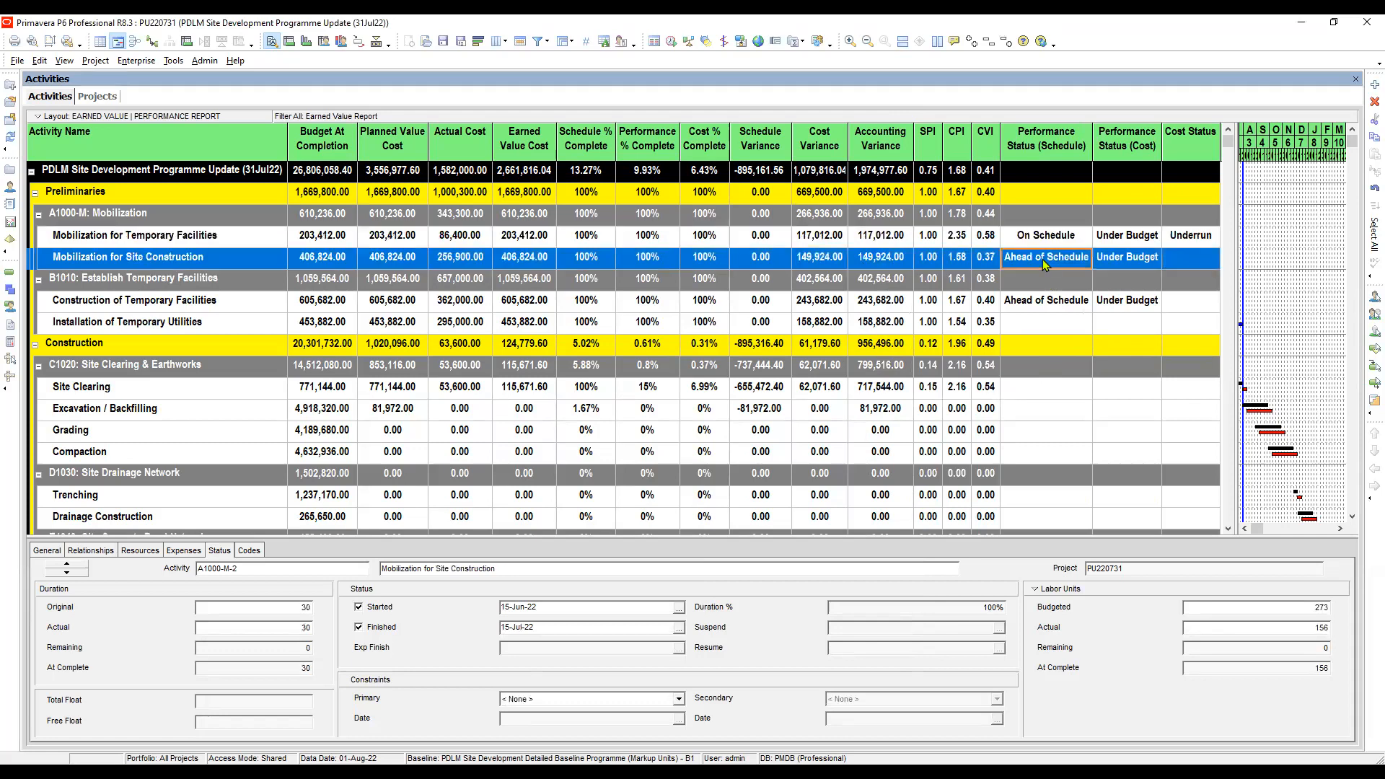
left_click(930, 263)
left_click(1074, 262)
left_click(1073, 262)
key("alt+Tab")
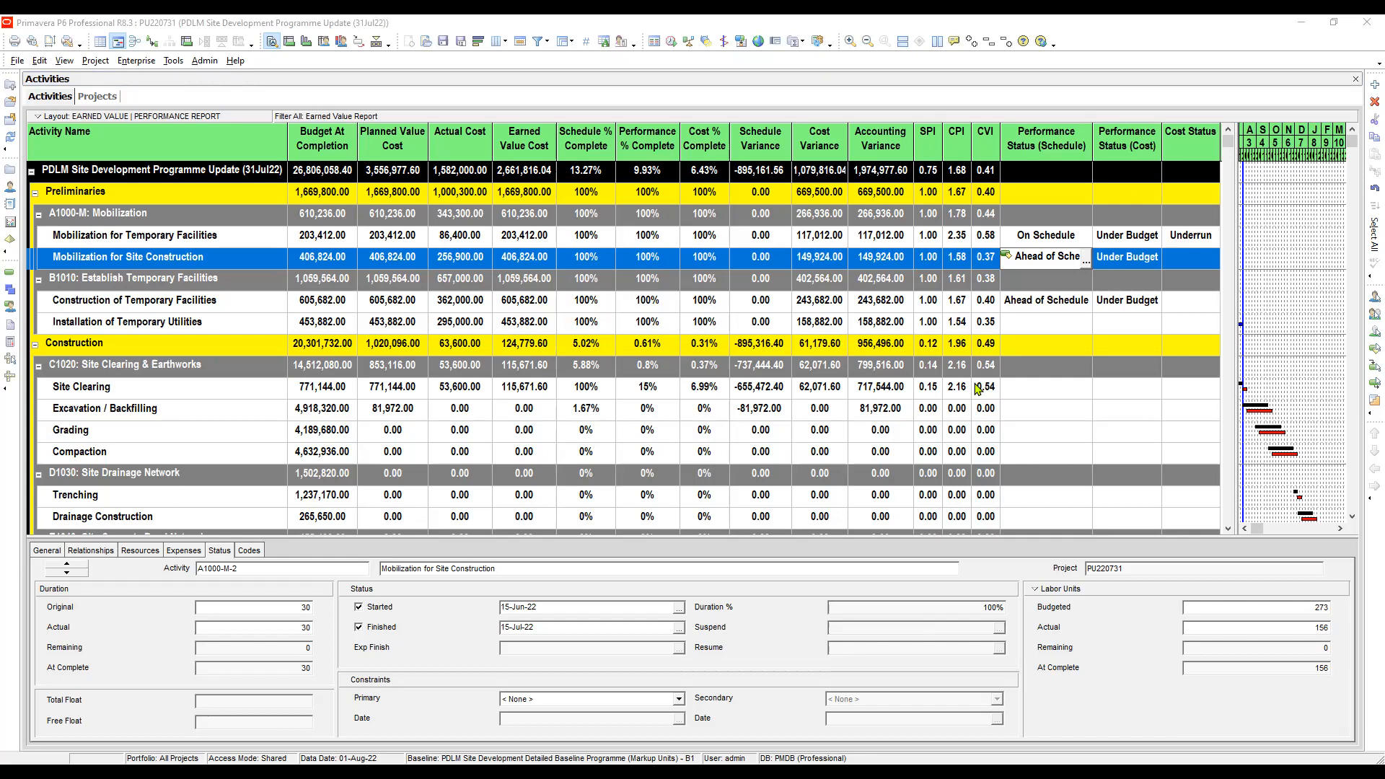
left_click(975, 385)
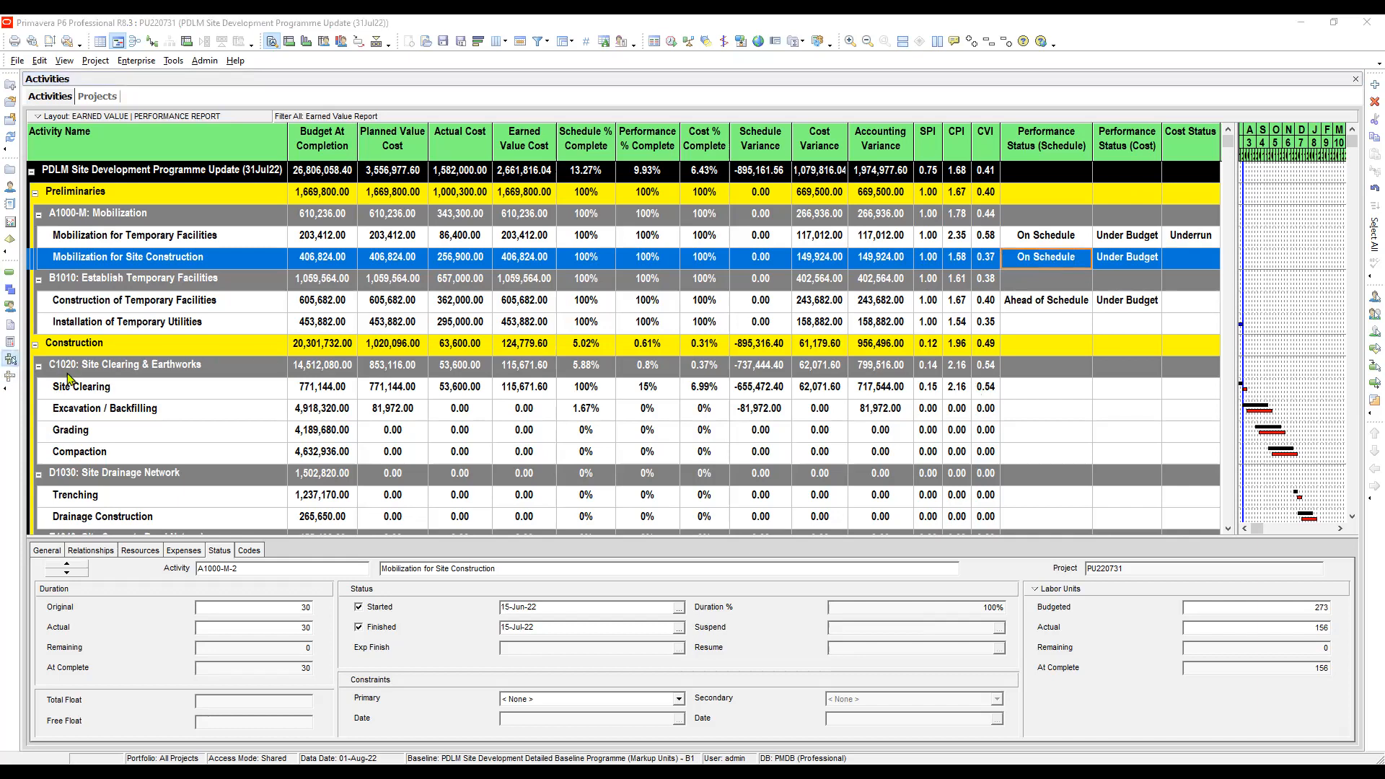
- Check the CPI of Mobilization for Site Construction against its cost performance and set its Cost Status to Underrun
left_click(1133, 263)
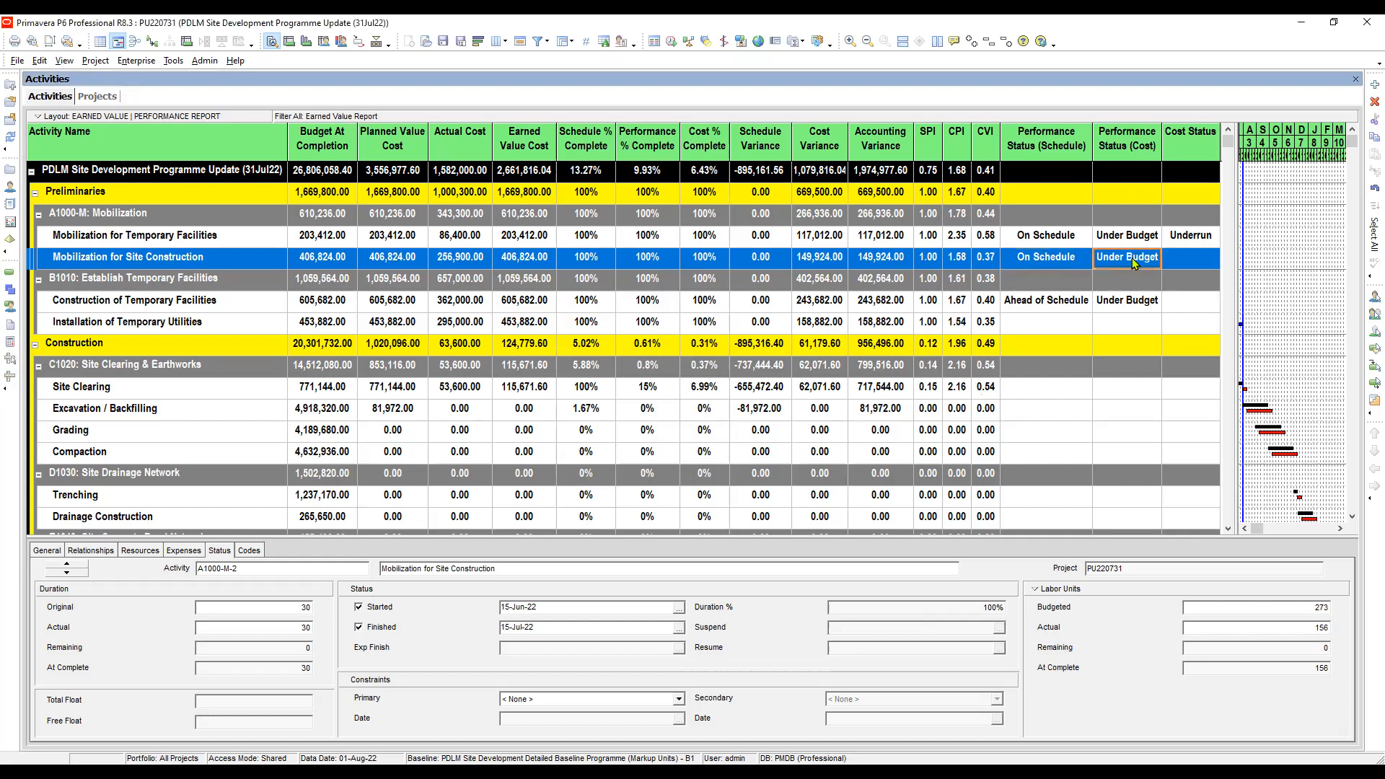
left_click(965, 261)
left_click(1129, 267)
left_click(1212, 262)
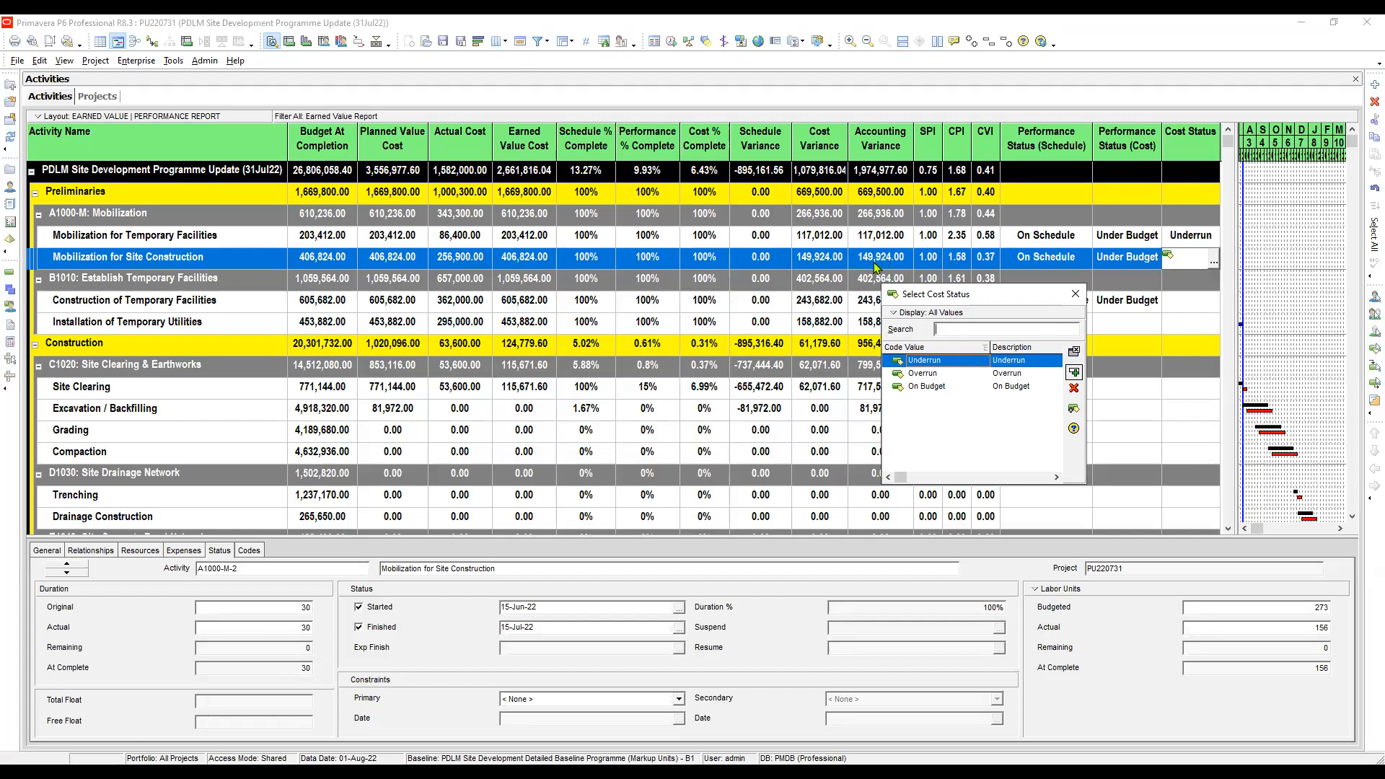
left_click(1009, 364)
double_click(1009, 364)
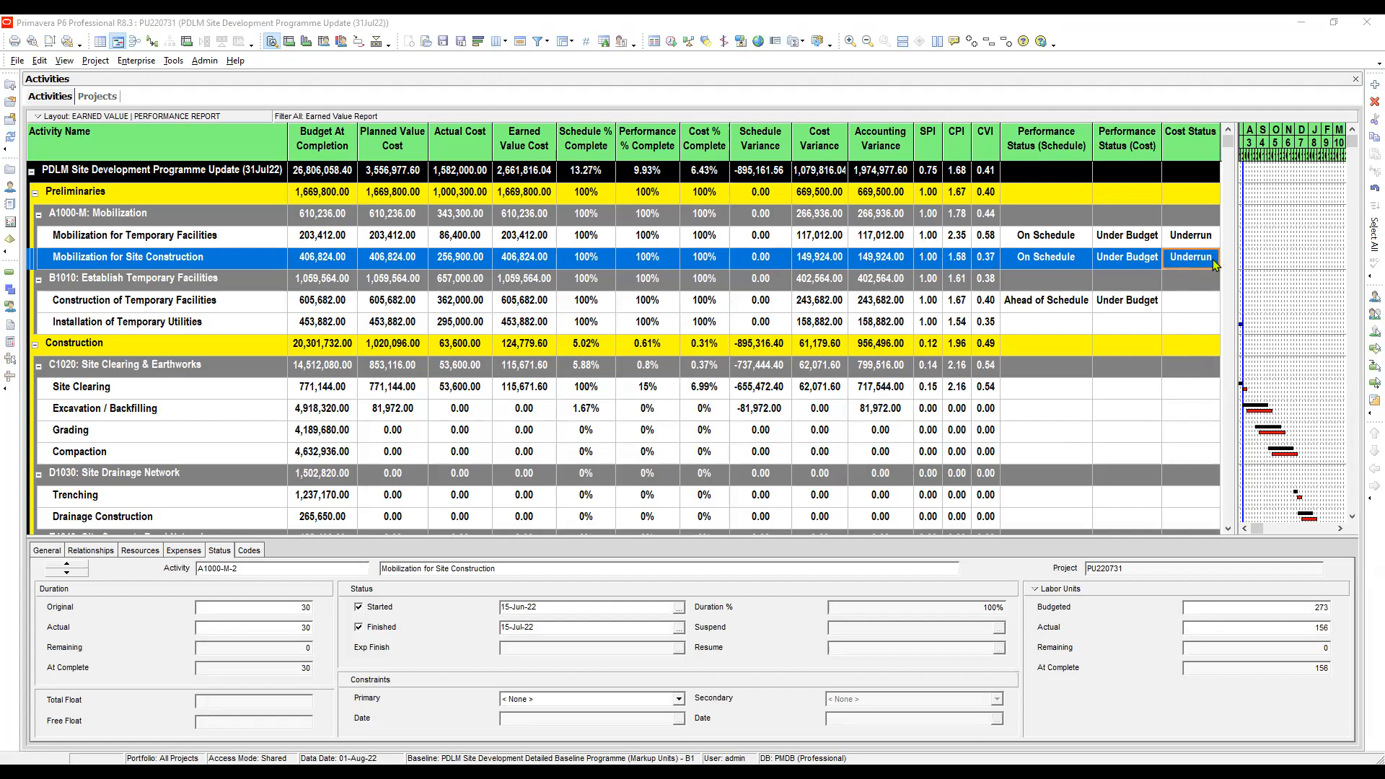
left_click(1185, 262)
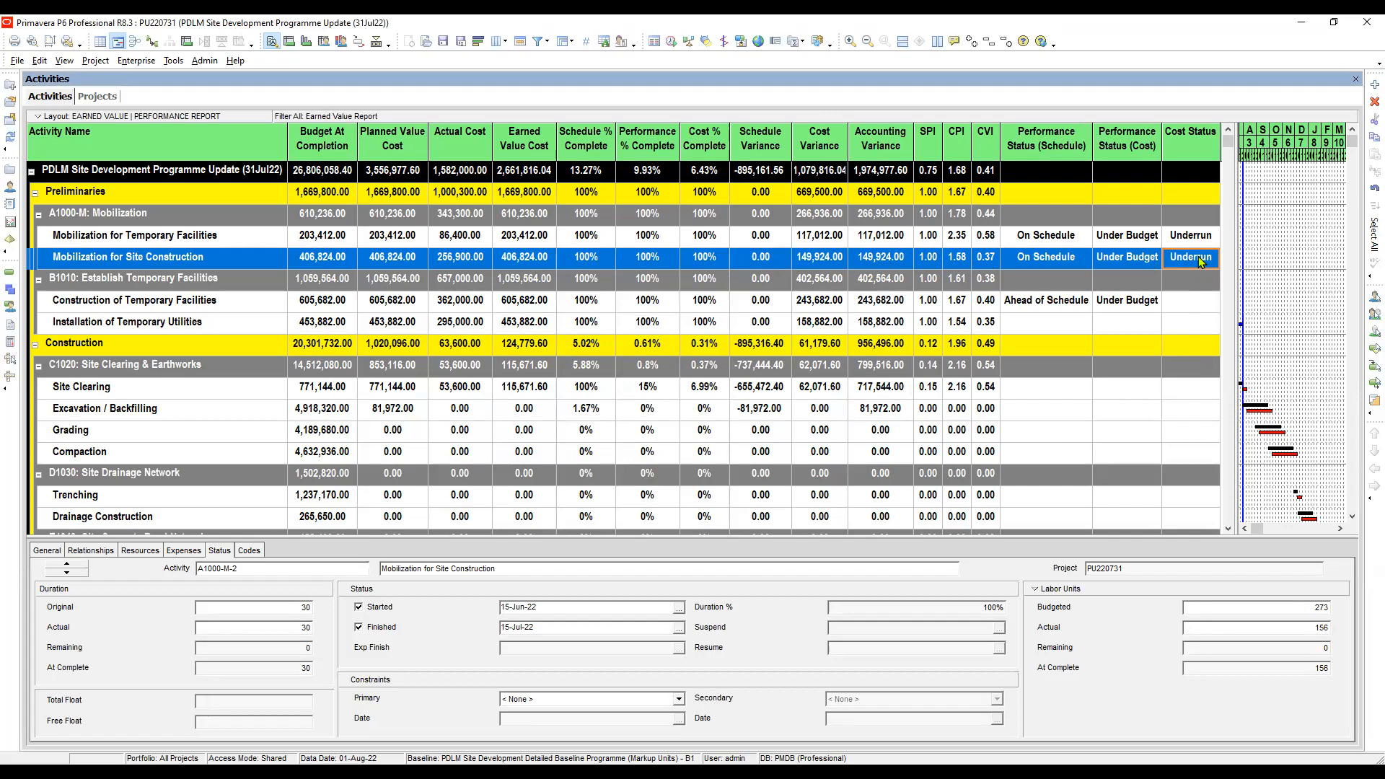
left_click(1123, 260)
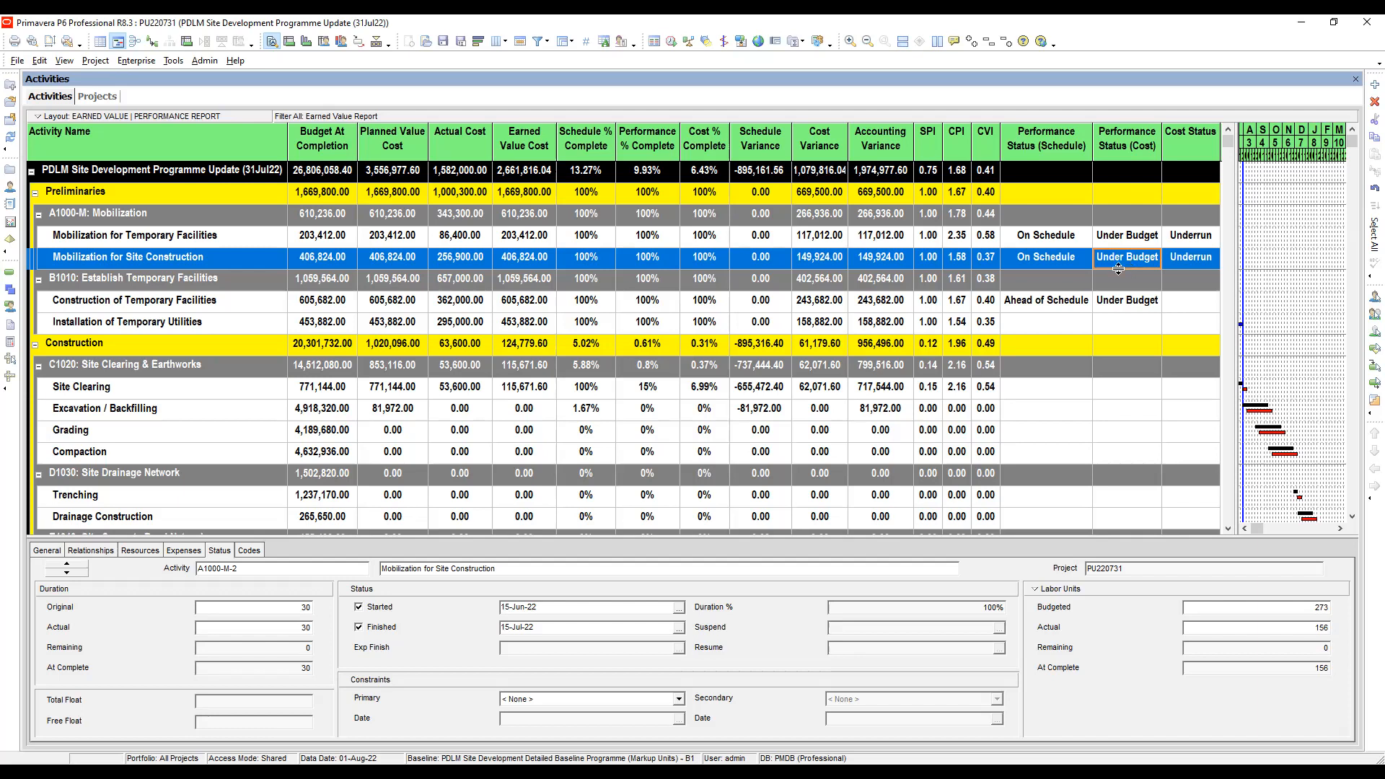
- Set the Performance Status (Schedule) of Construction of Temporary Facilities to On Schedule
left_click(1062, 301)
scroll(1061, 302, "down", 1)
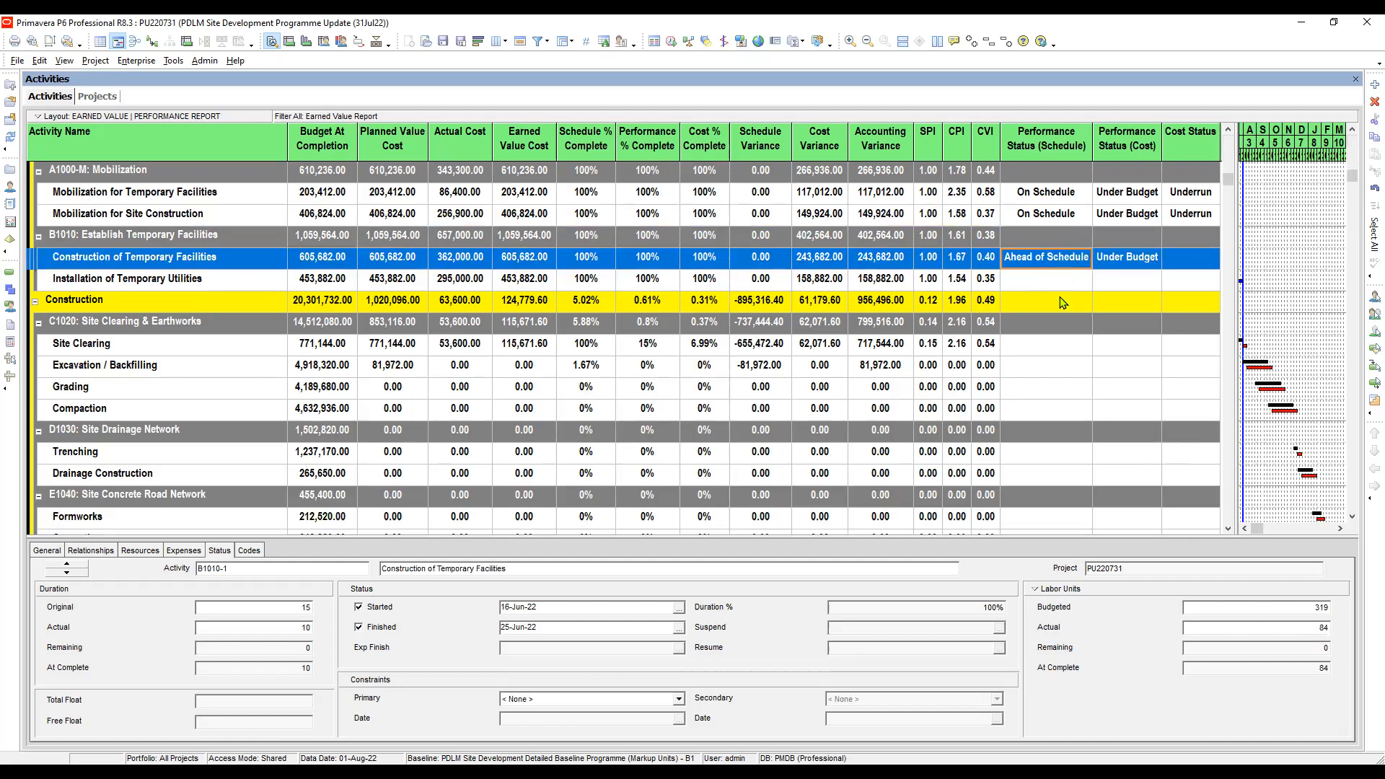
scroll(1062, 301, "up", 1)
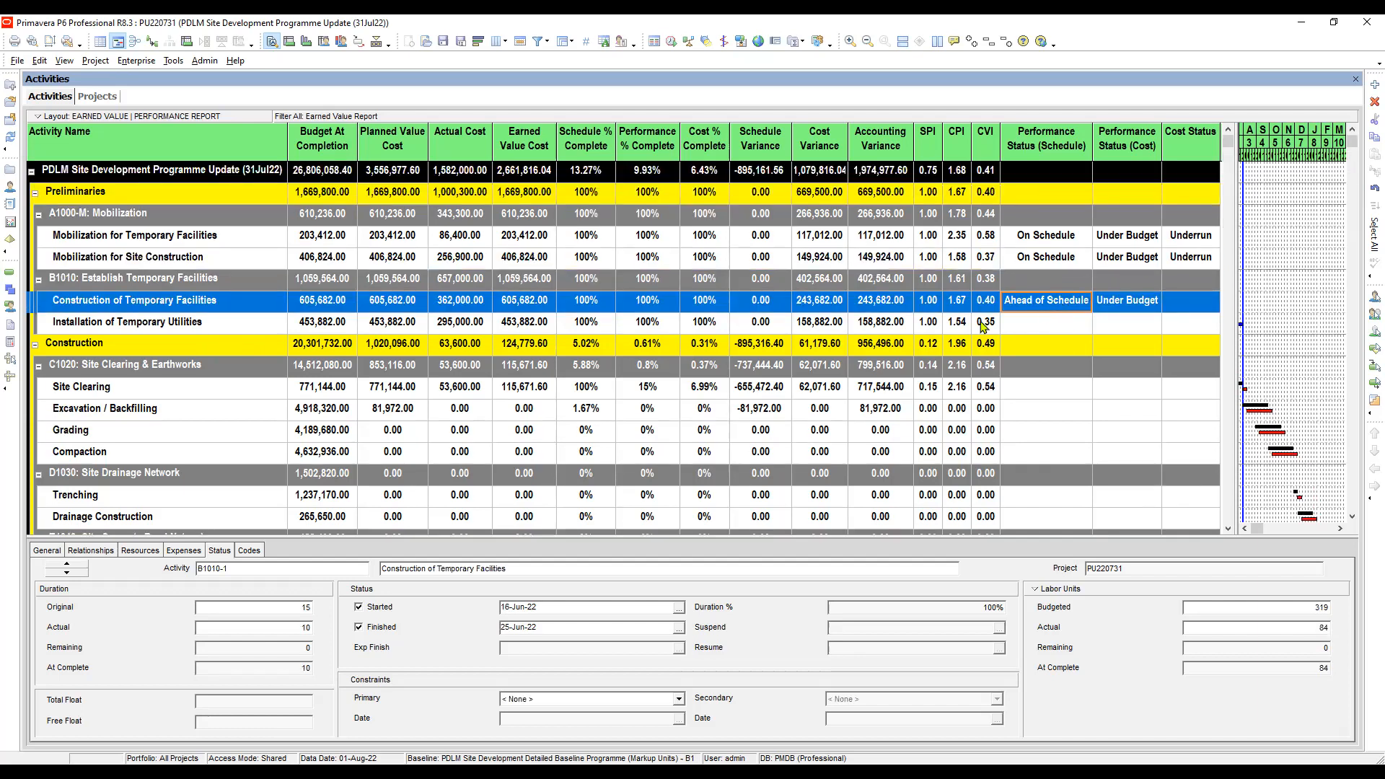
left_click(1046, 302)
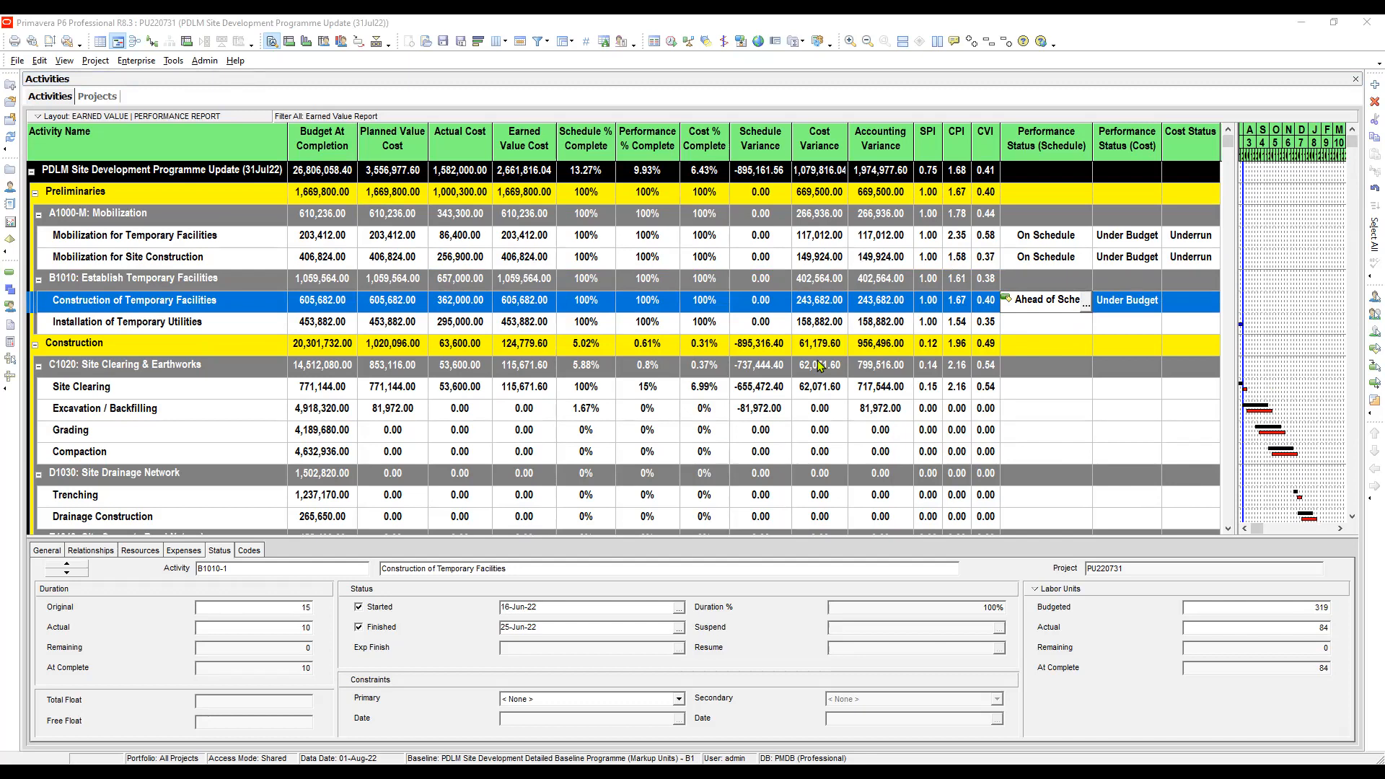
left_click(1134, 307)
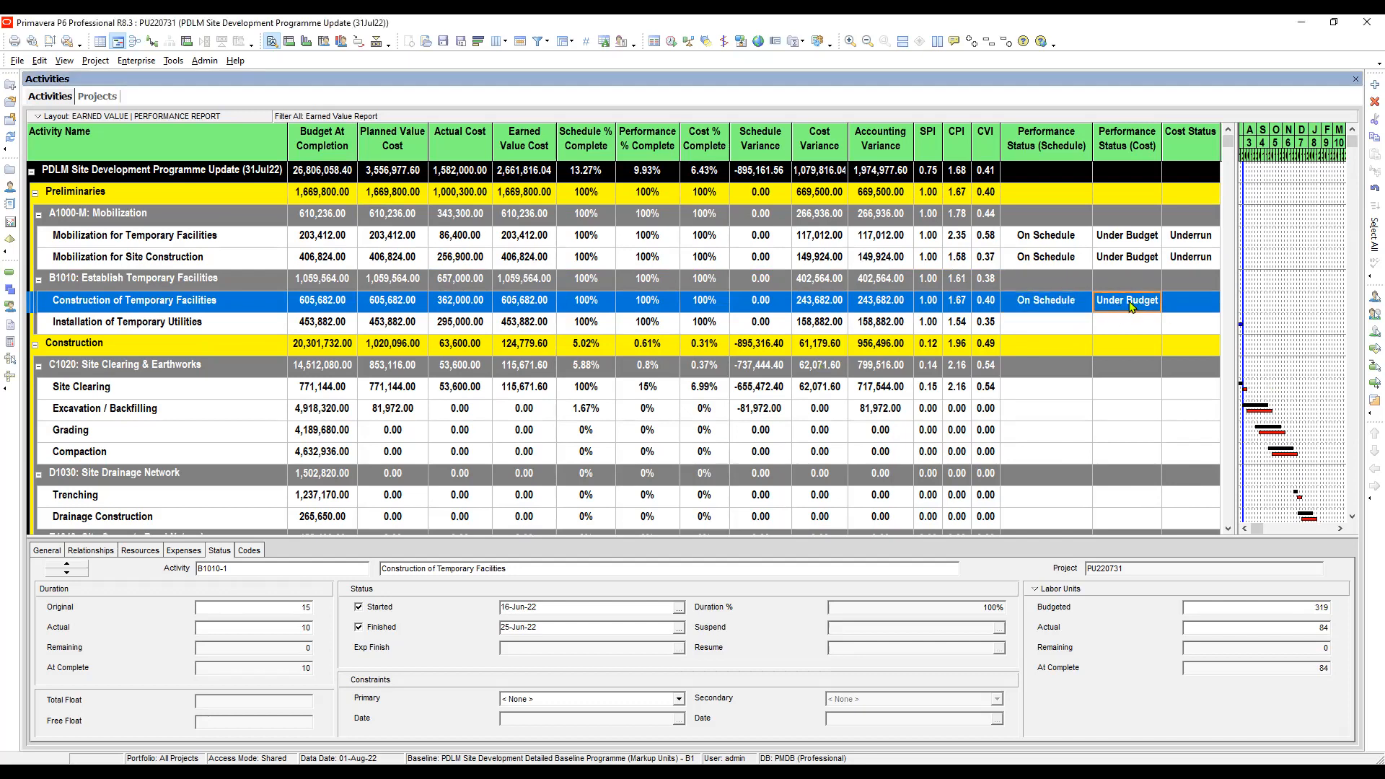
- Assign the Underrun cost status to Construction of Temporary Facilities
left_click(1195, 305)
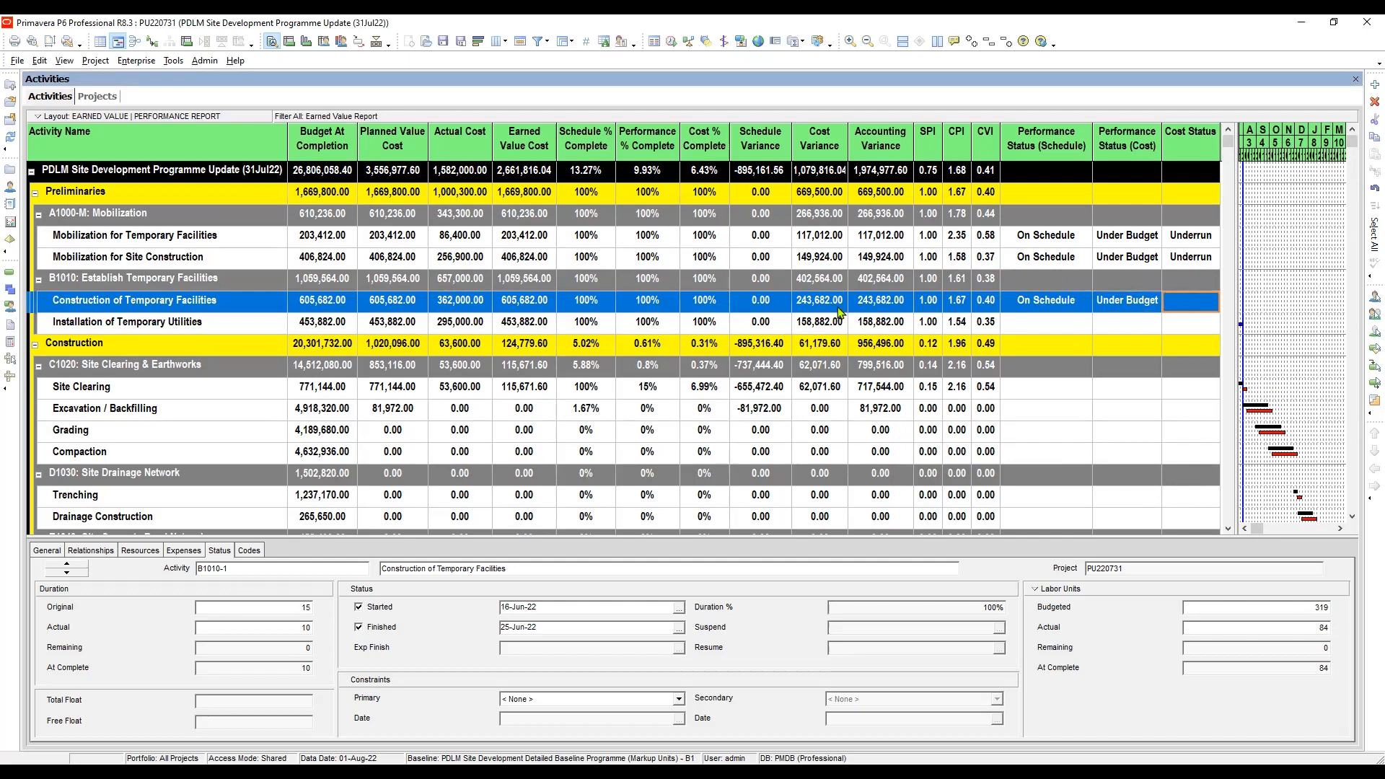
left_click(1201, 307)
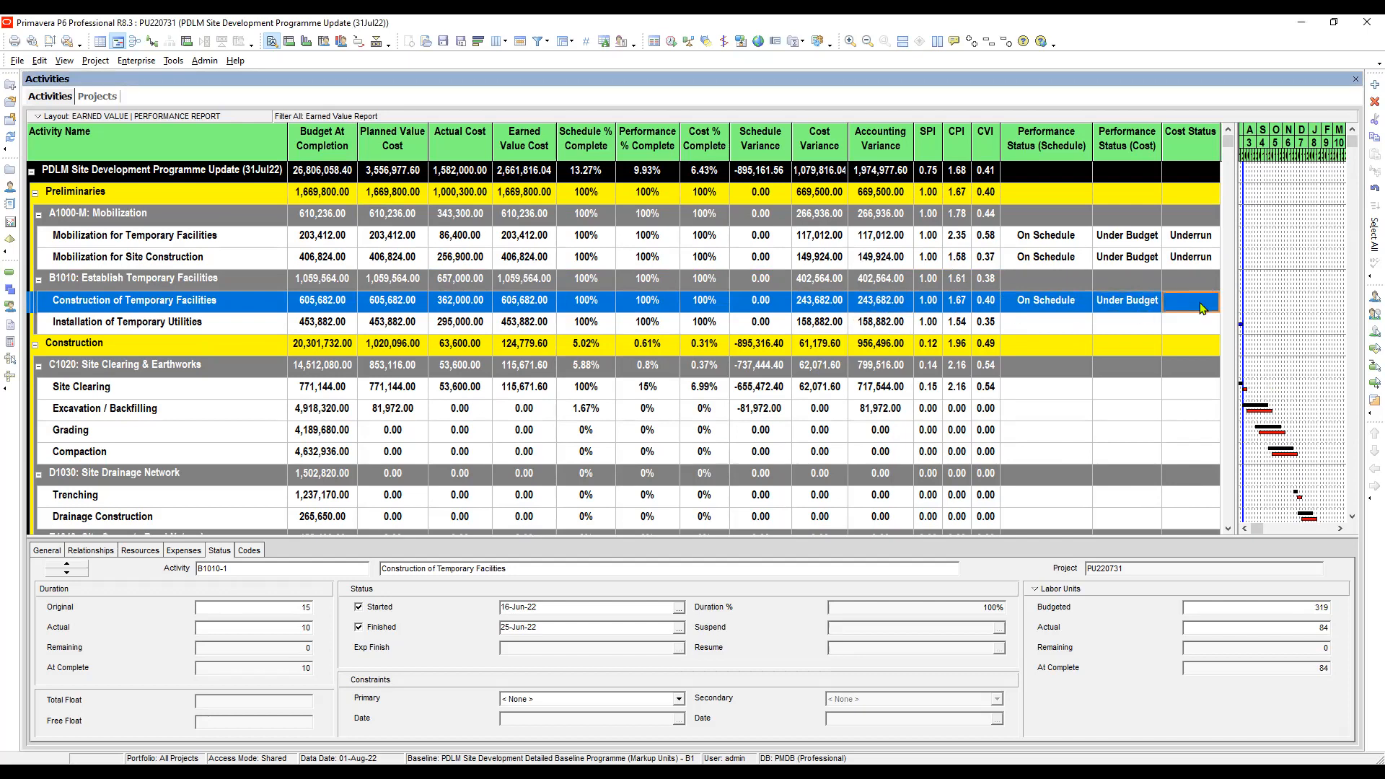
double_click(1036, 446)
- Set Installation of Temporary Utilities to On Schedule for schedule performance and Under Budget for cost performance
left_click(1197, 328)
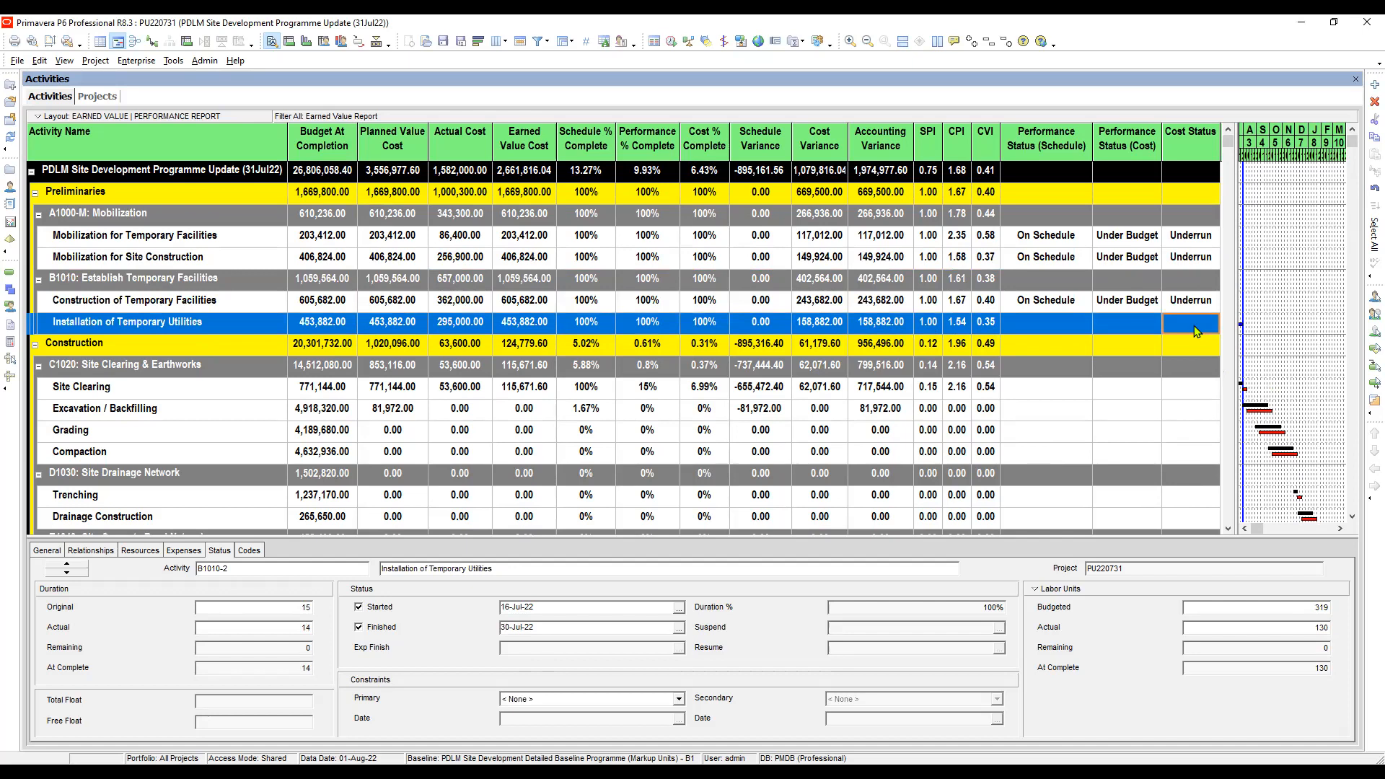
left_click(1052, 330)
left_click(1053, 330)
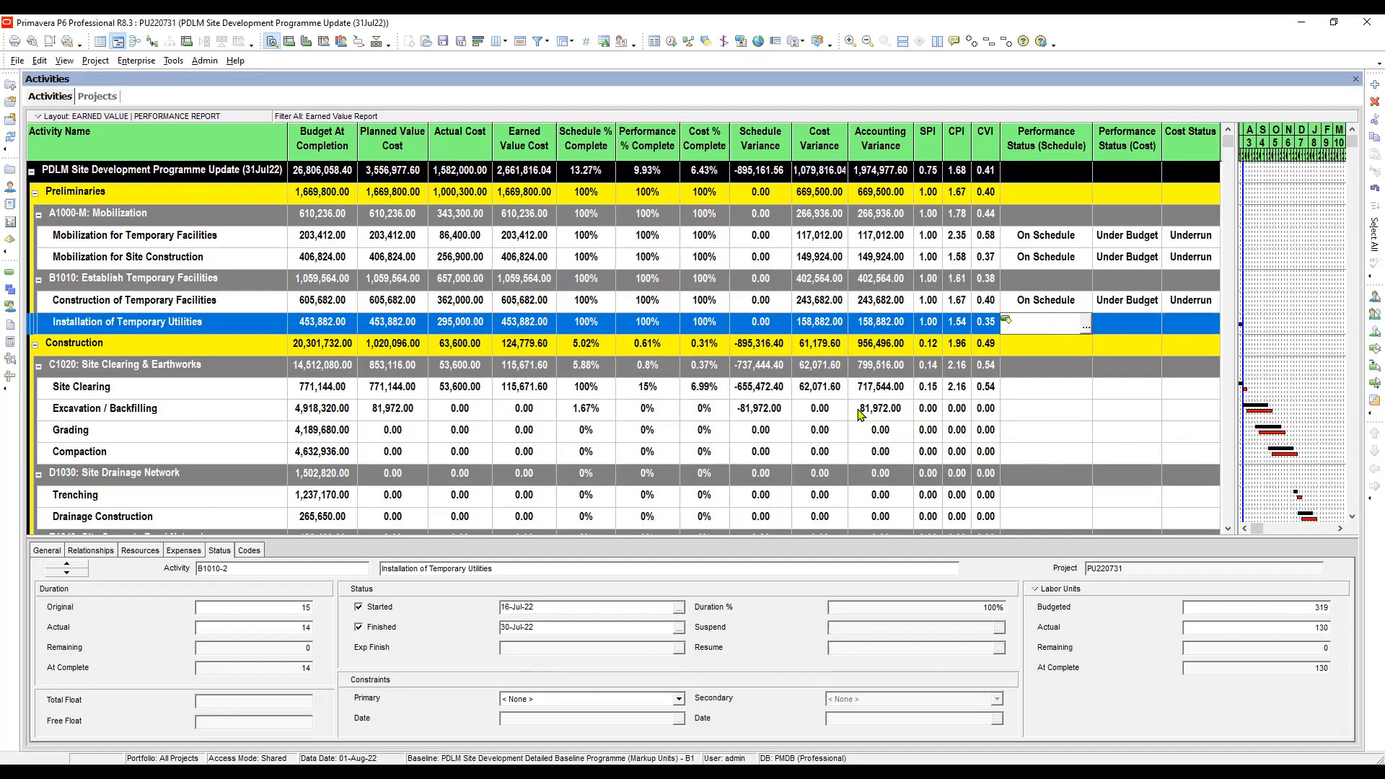
left_click(1134, 328)
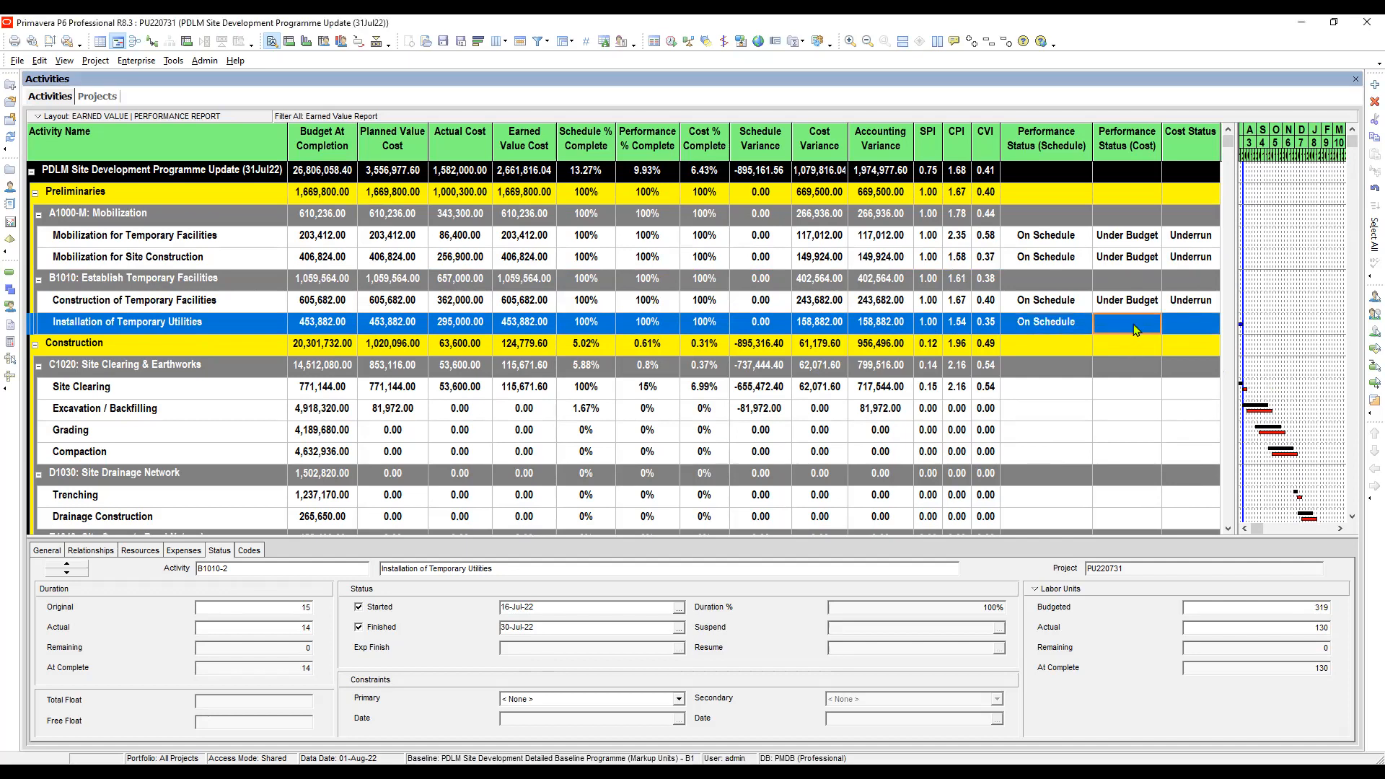
left_click(1136, 329)
left_click(1153, 326)
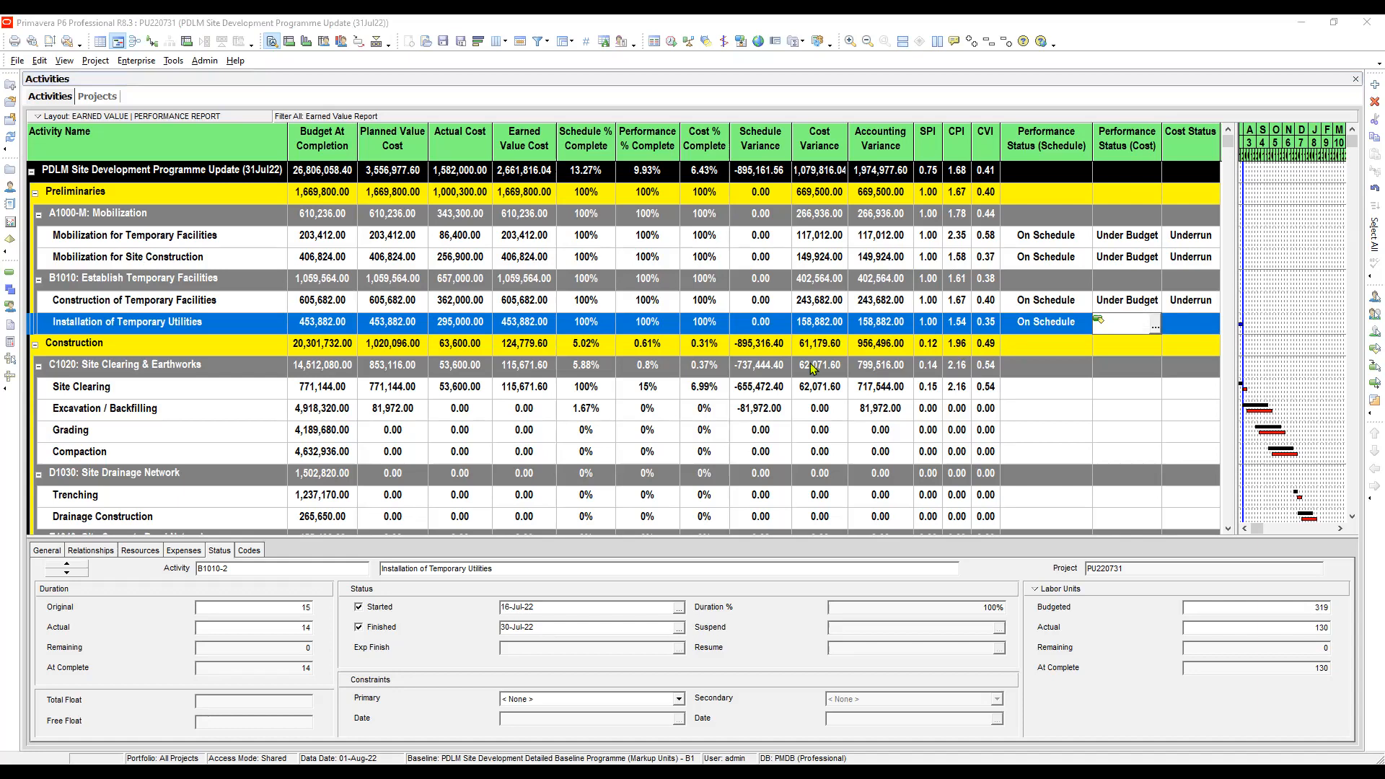
- Assign the Underrun cost status to Installation of Temporary Utilities
left_click(1206, 326)
left_click(1206, 326)
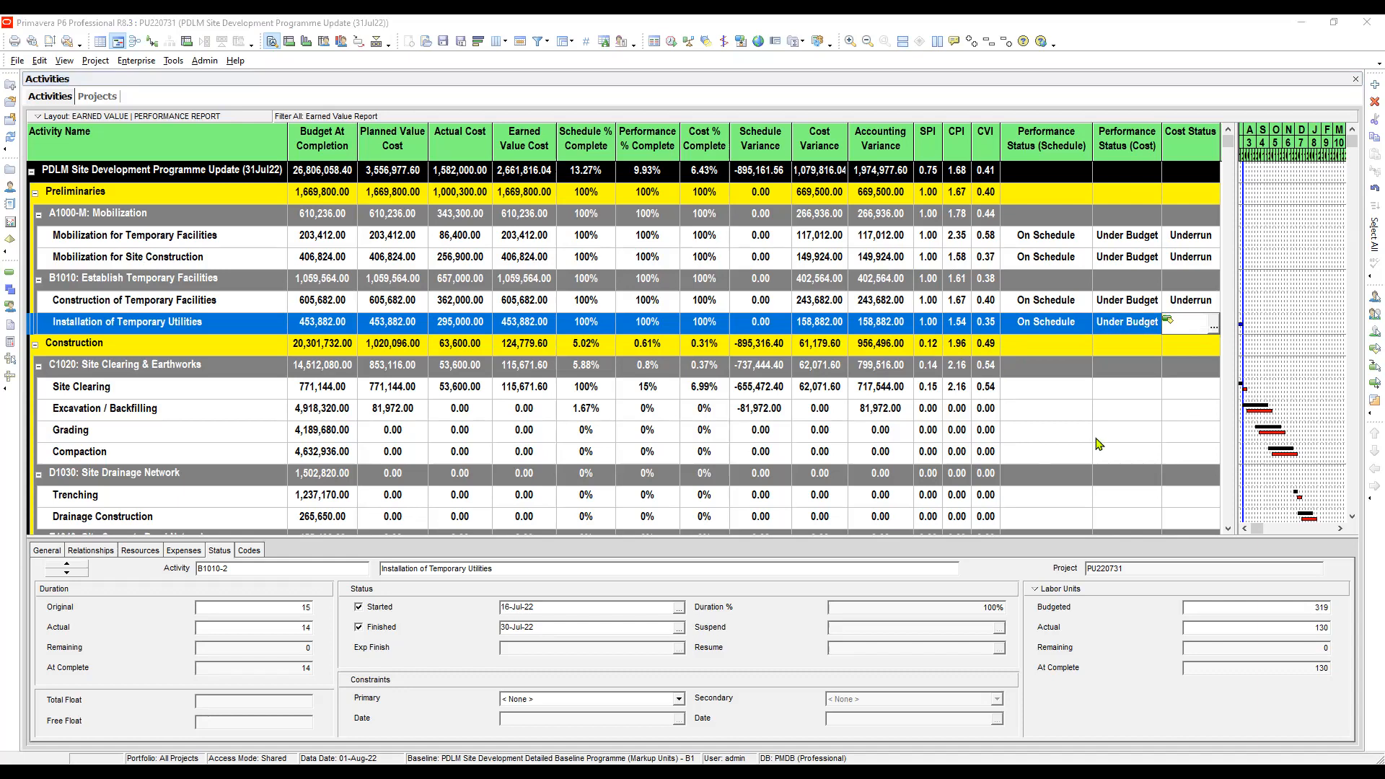
left_click(672, 41)
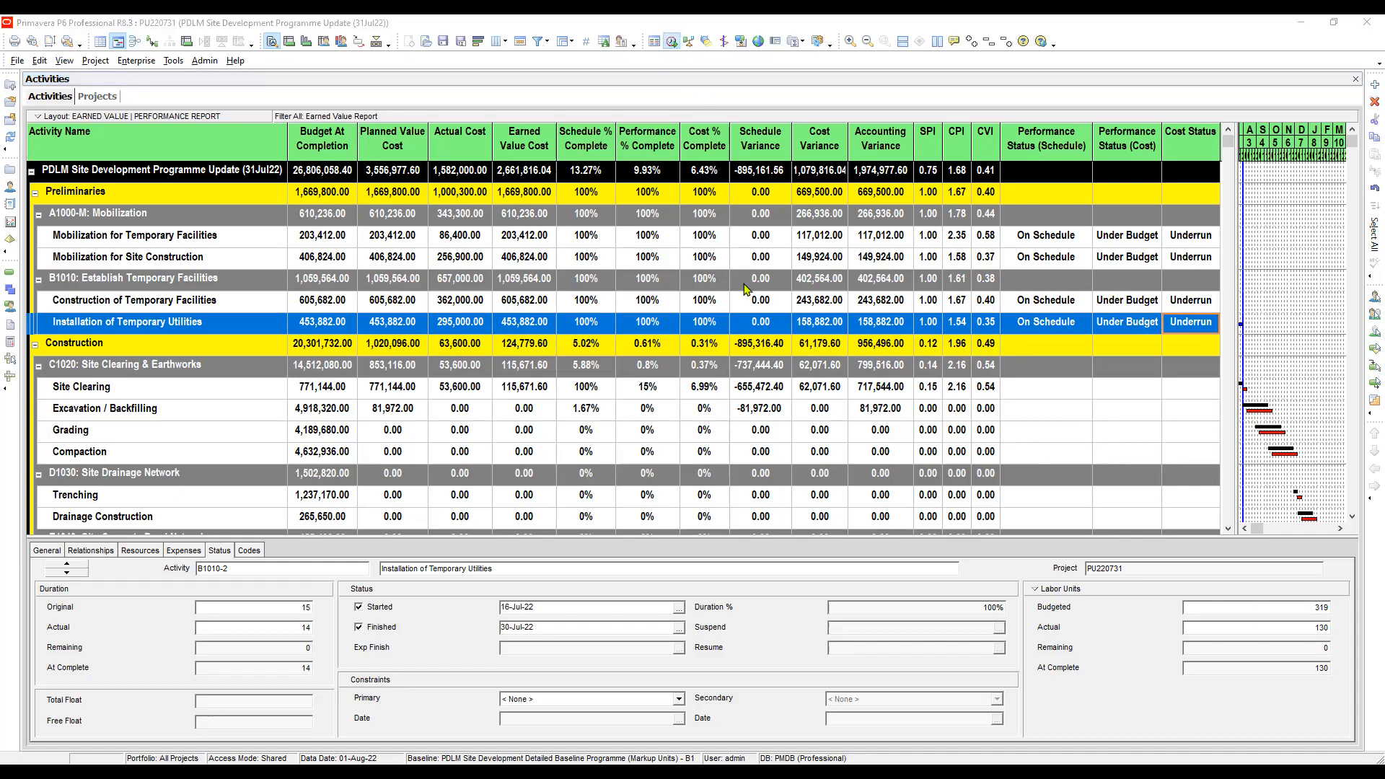
- Examine the schedule variance, cost percent complete and SPI of Site Clearing to judge its schedule performance
left_click(1139, 390)
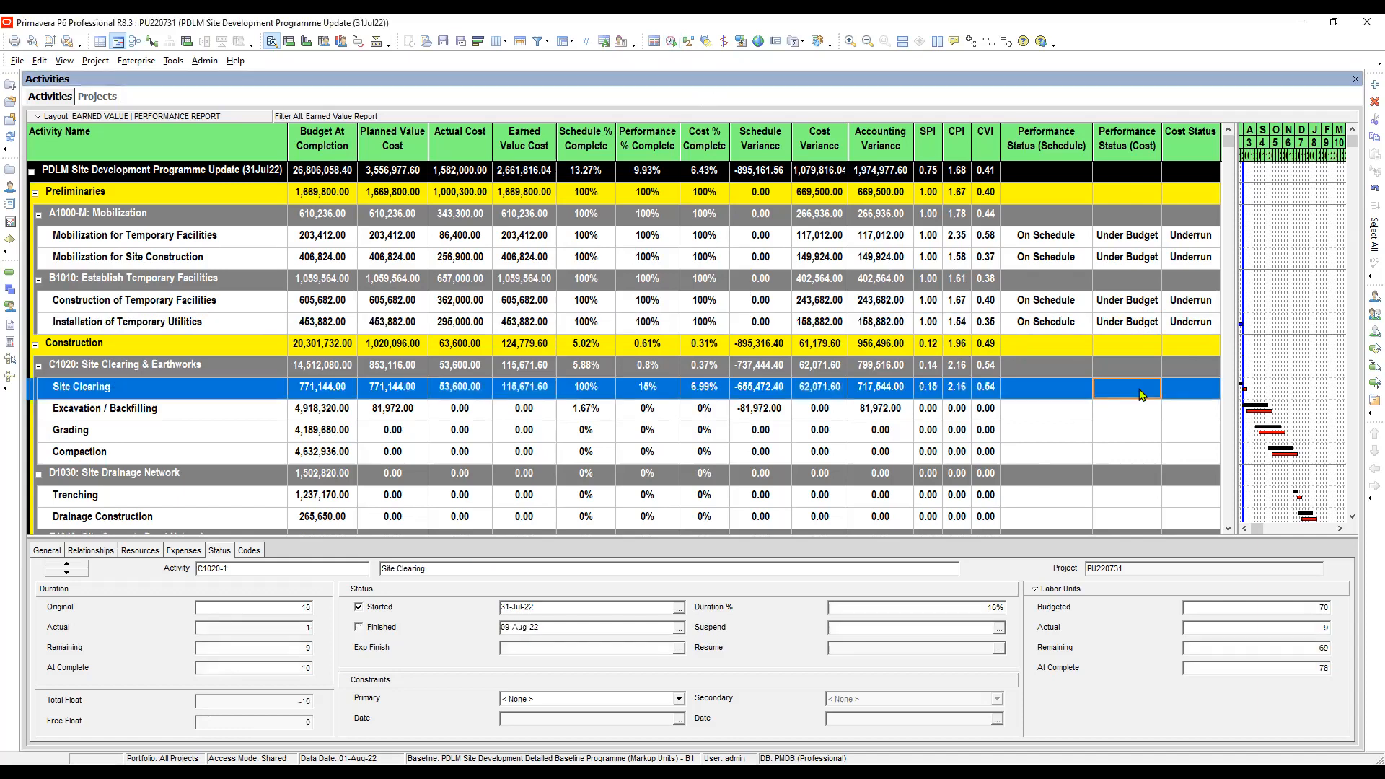
scroll(1140, 390, "down", 2)
scroll(1139, 391, "down", 1)
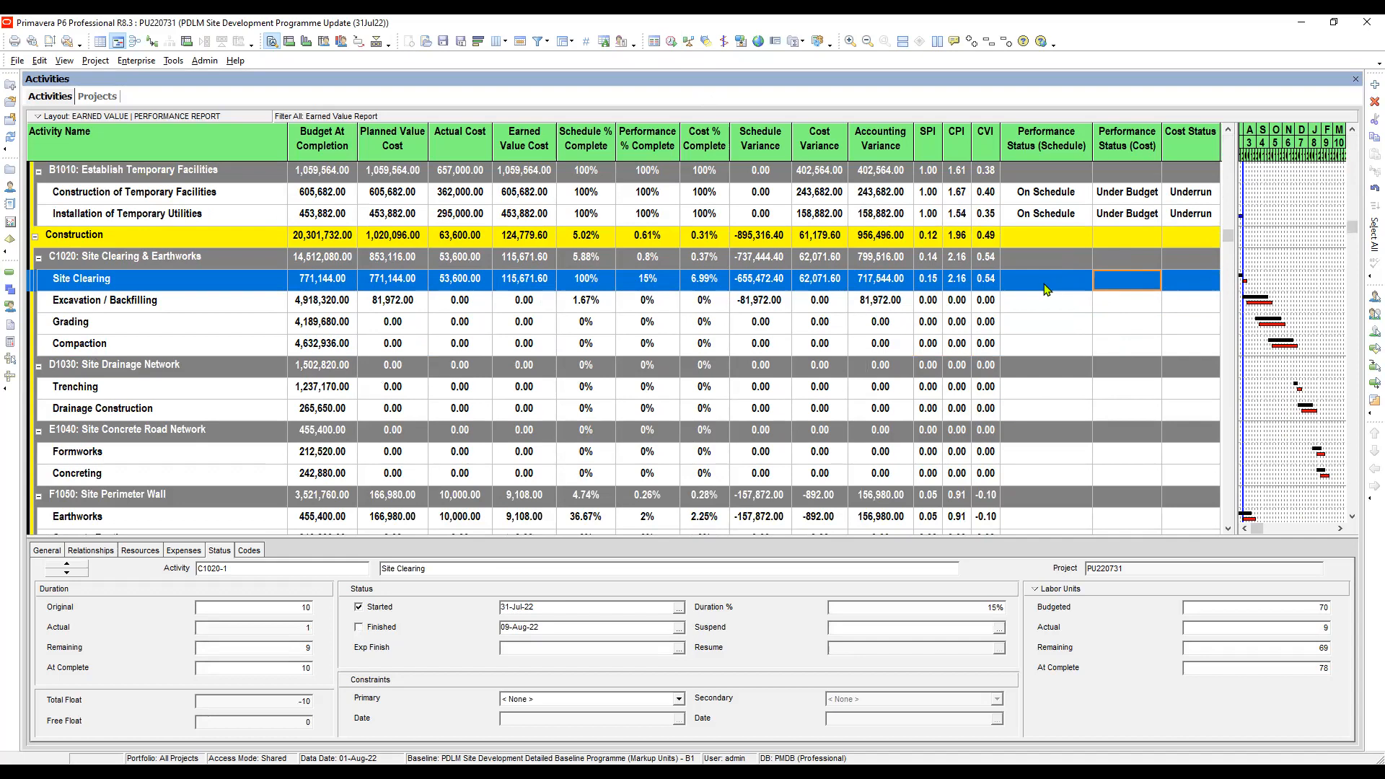
left_click(750, 281)
left_click(708, 286)
scroll(932, 379, "up", 4)
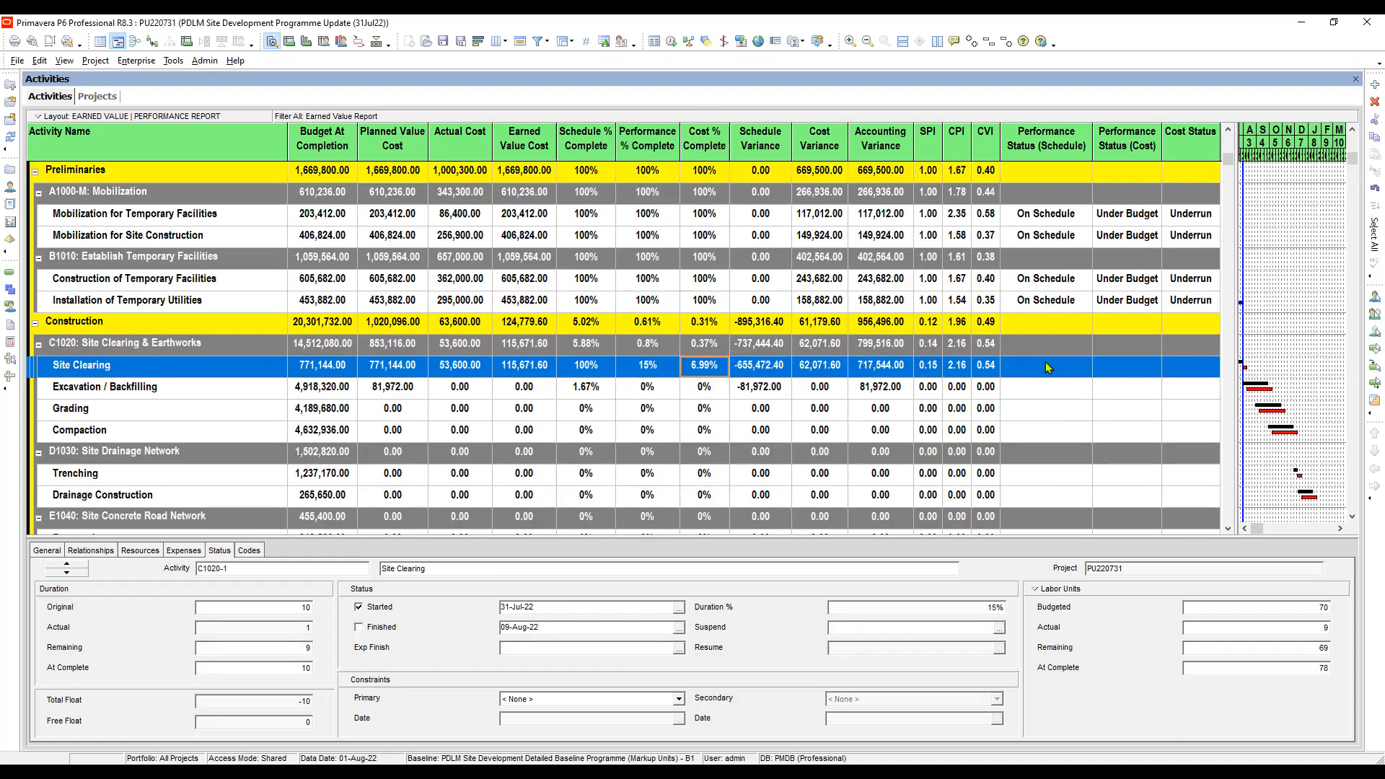
left_click(1051, 368)
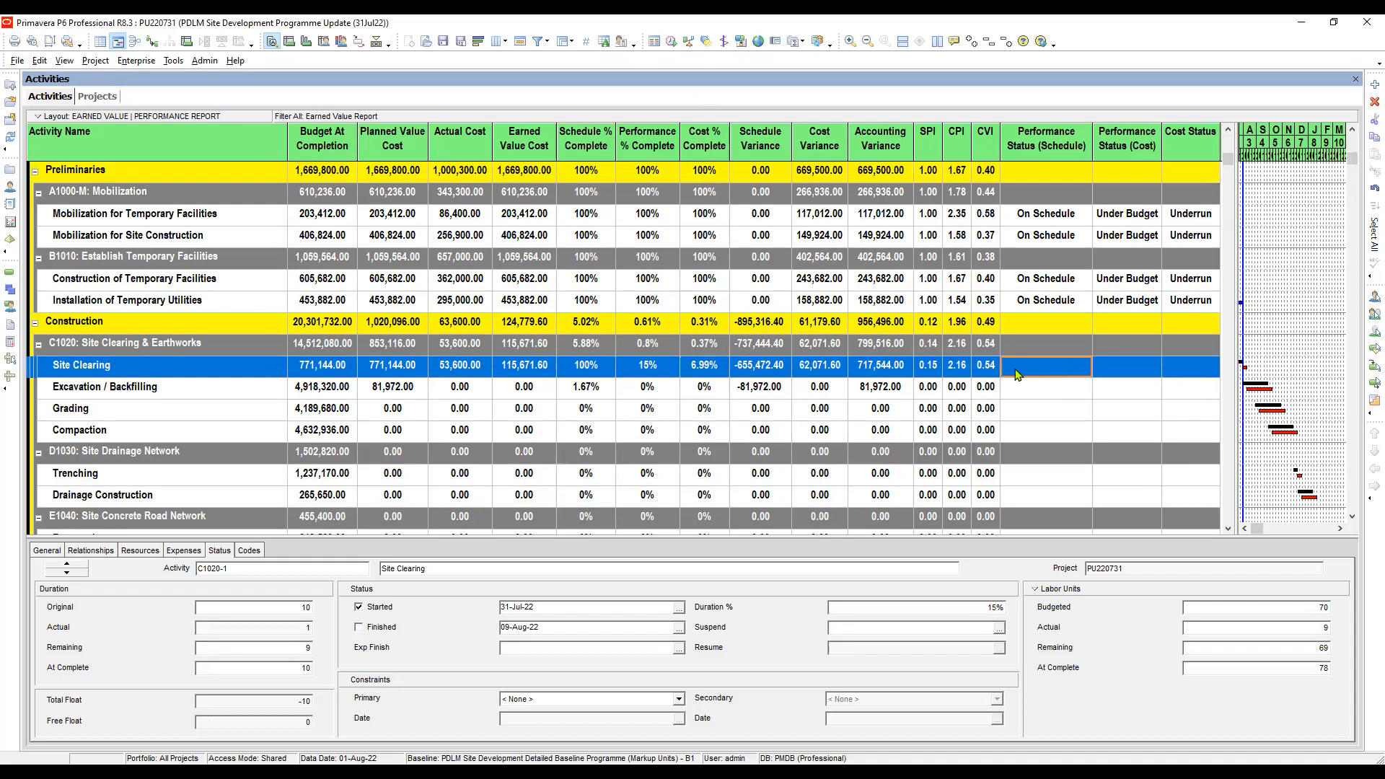
left_click(1043, 368)
double_click(1069, 372)
left_click(930, 369)
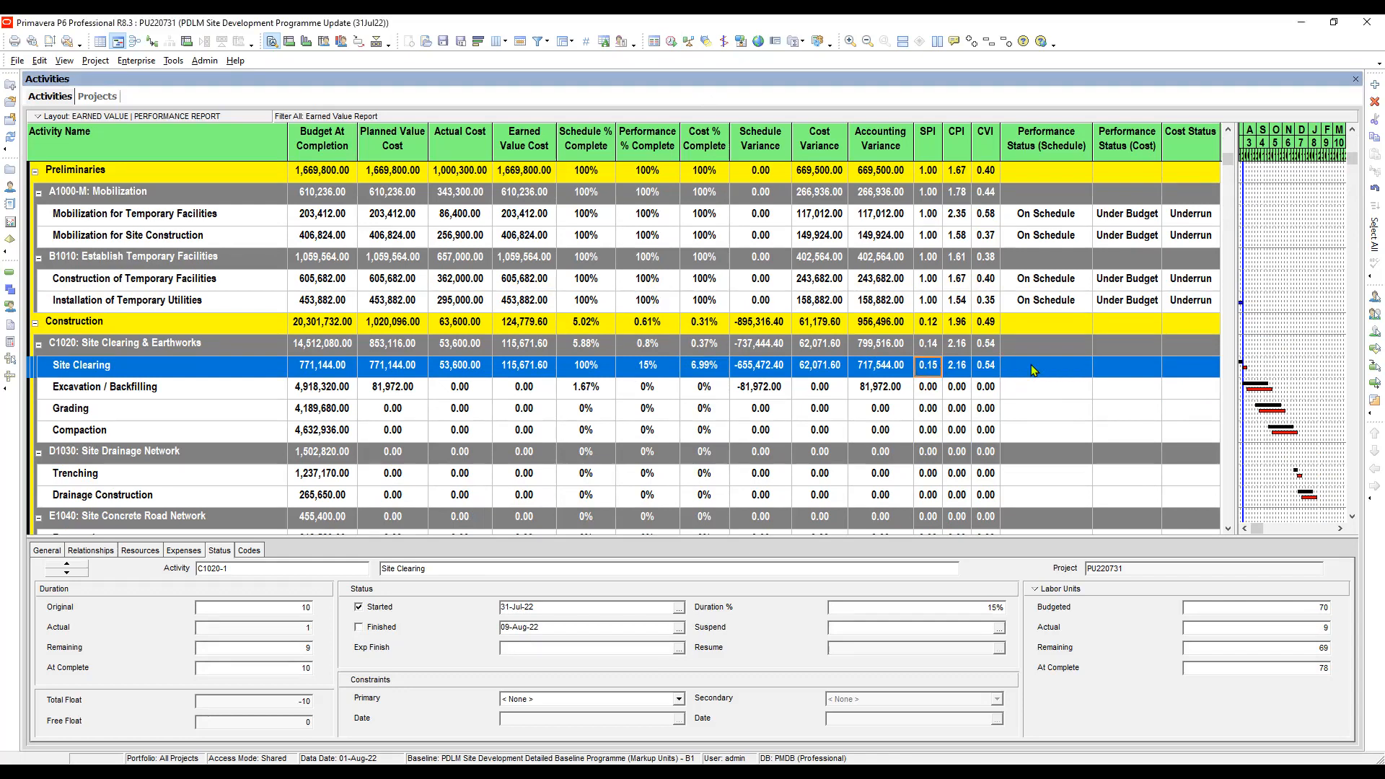
- Set the Performance Status (Schedule) of Site Clearing to Behind Schedule
left_click(1076, 370)
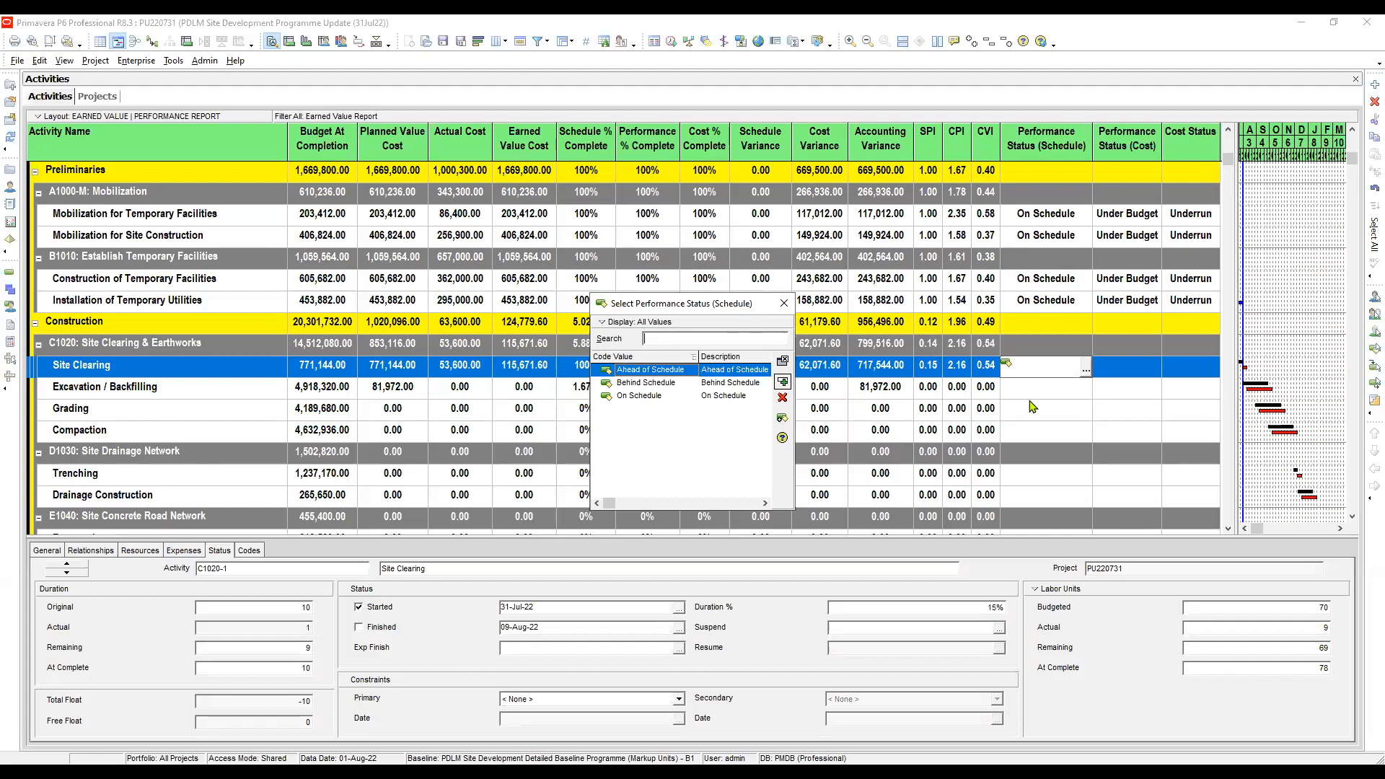
left_click_drag(732, 306, 1029, 401)
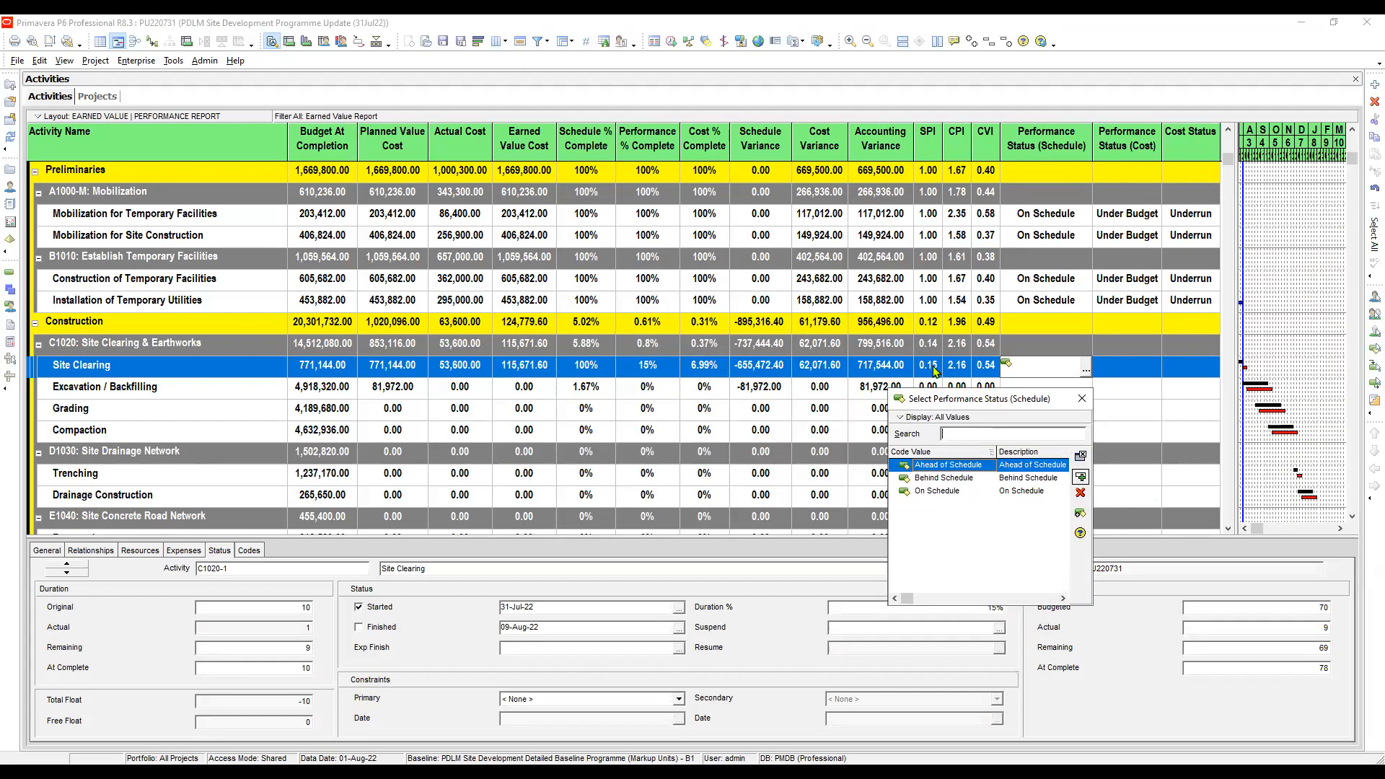
left_click(1021, 479)
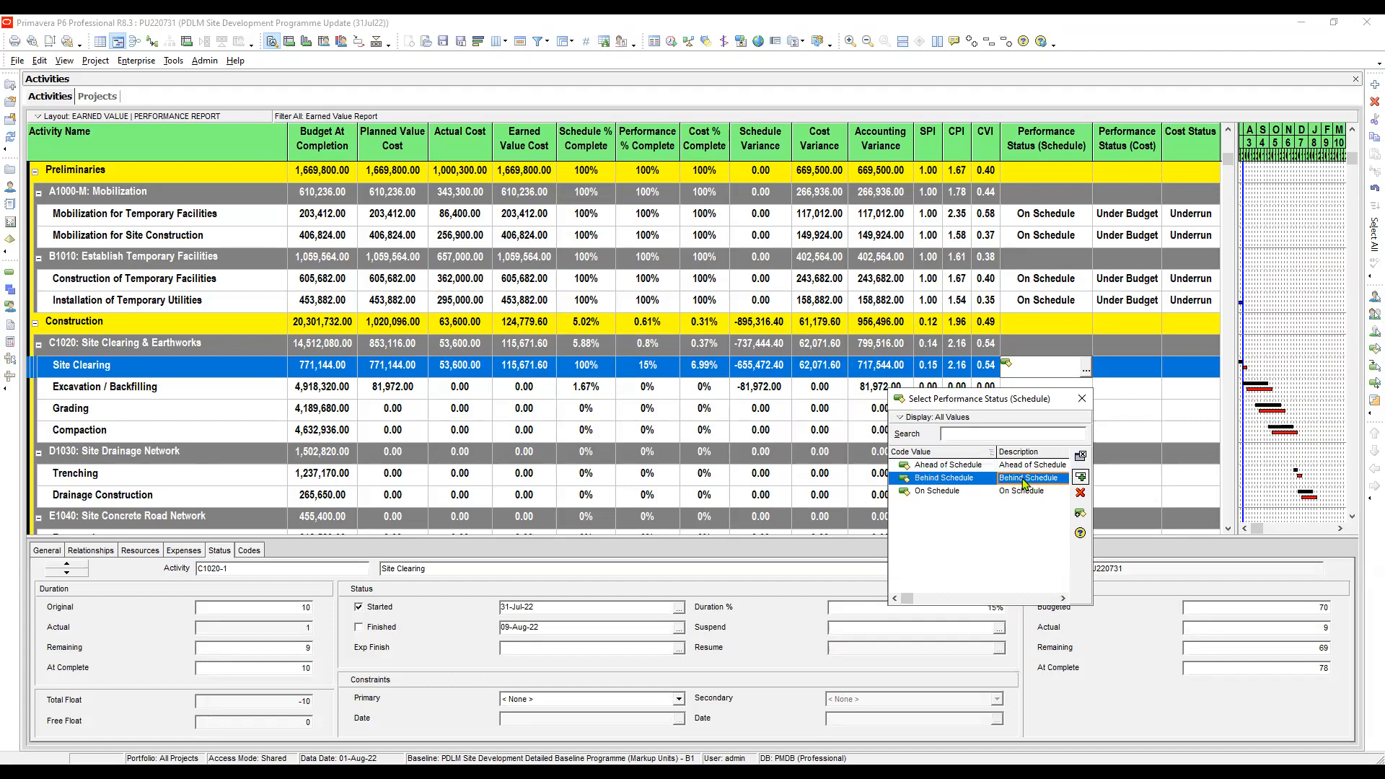
double_click(1024, 480)
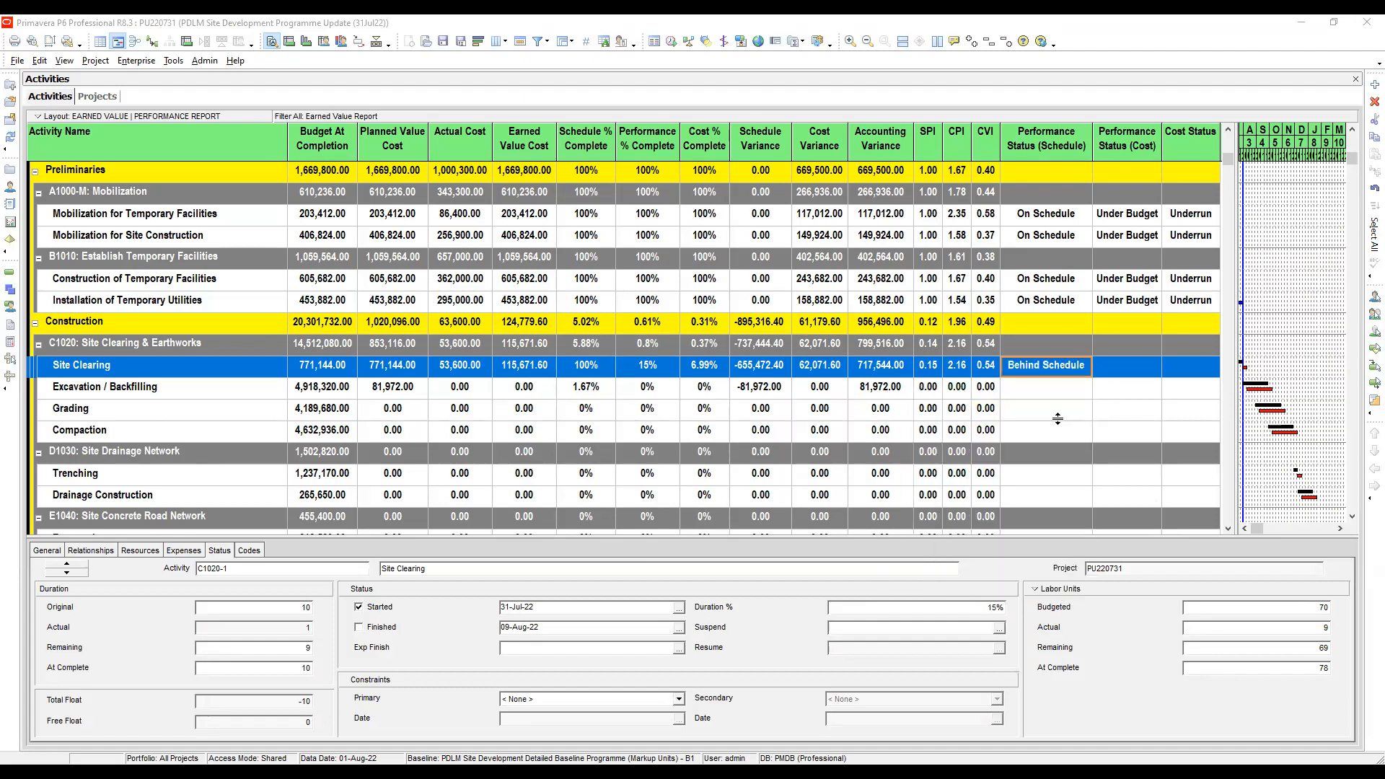
left_click(1032, 390)
left_click(1051, 369)
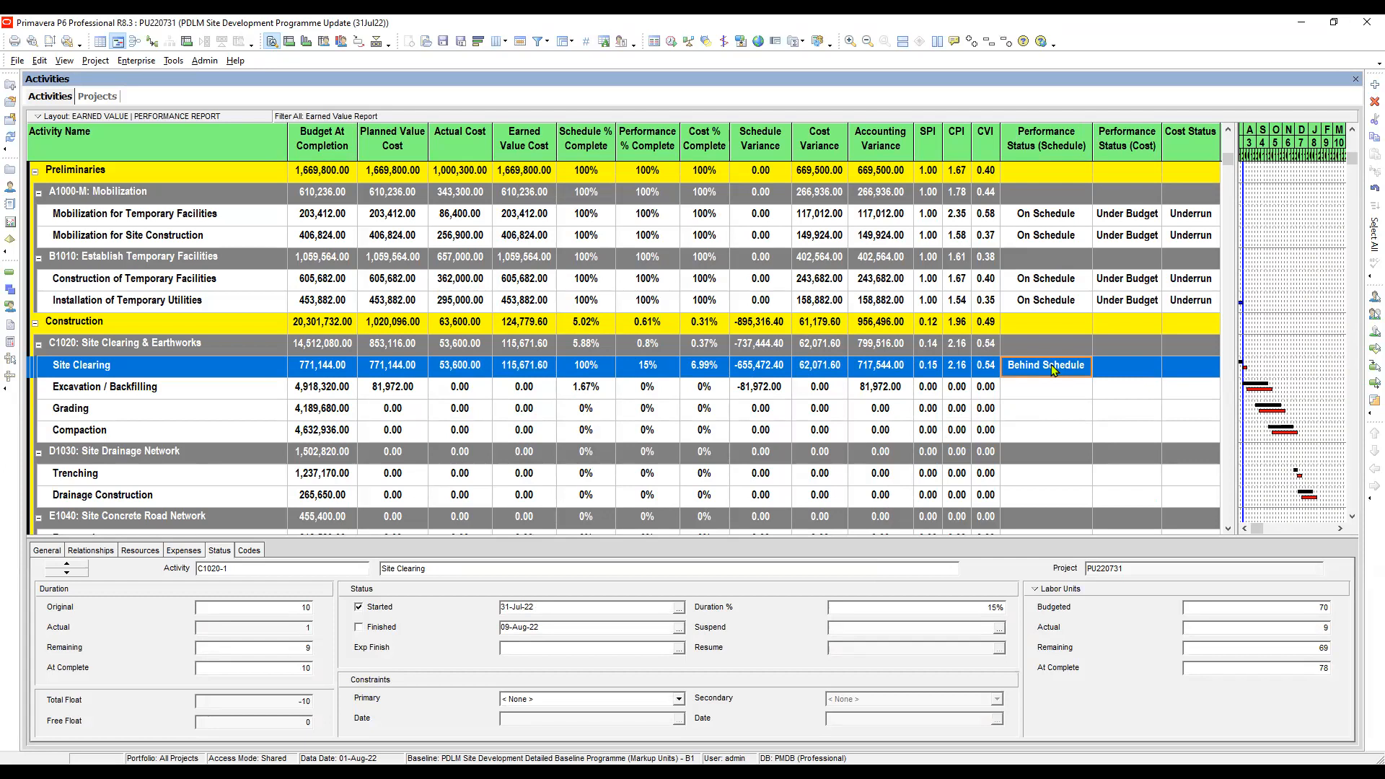
left_click(1028, 391)
left_click(1038, 370)
- Set the Performance Status (Cost) of Site Clearing to Under Budget
left_click(1131, 370)
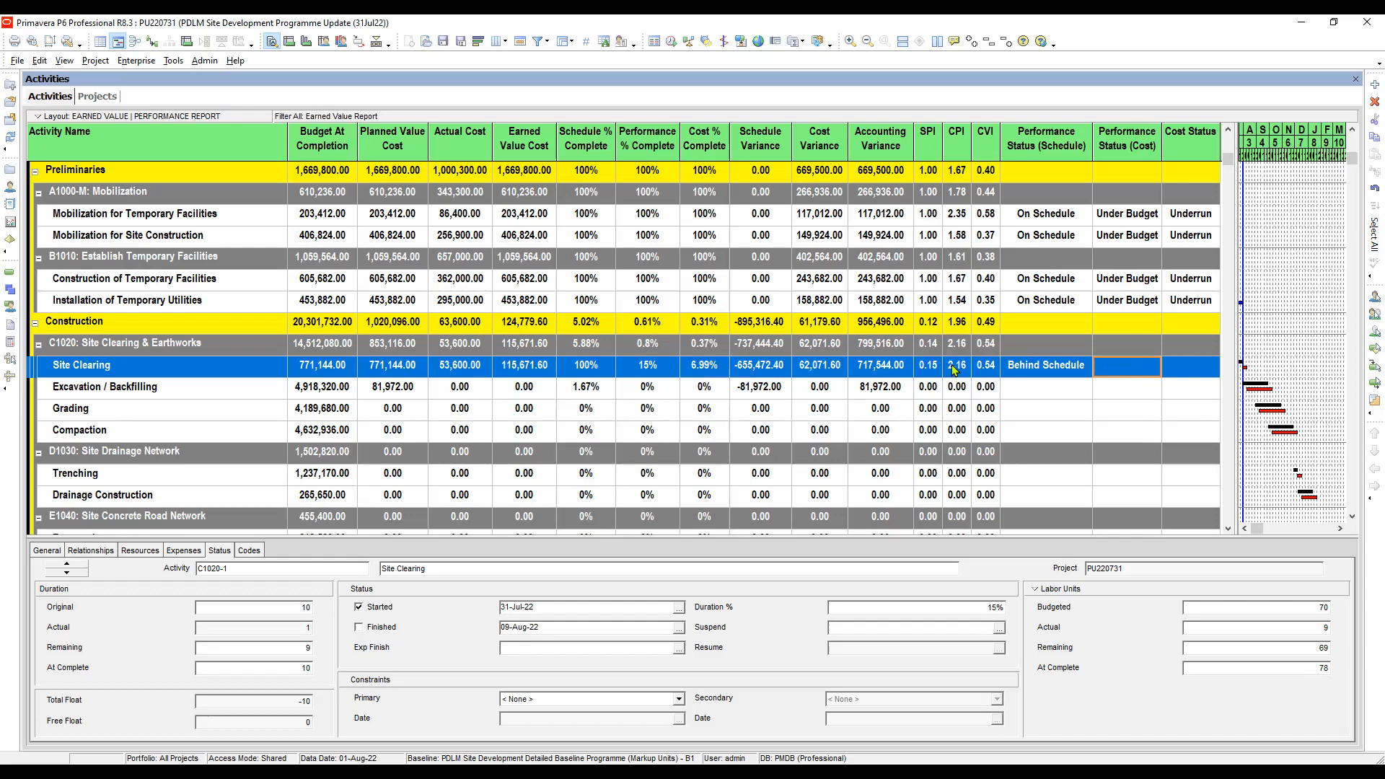
left_click(1138, 370)
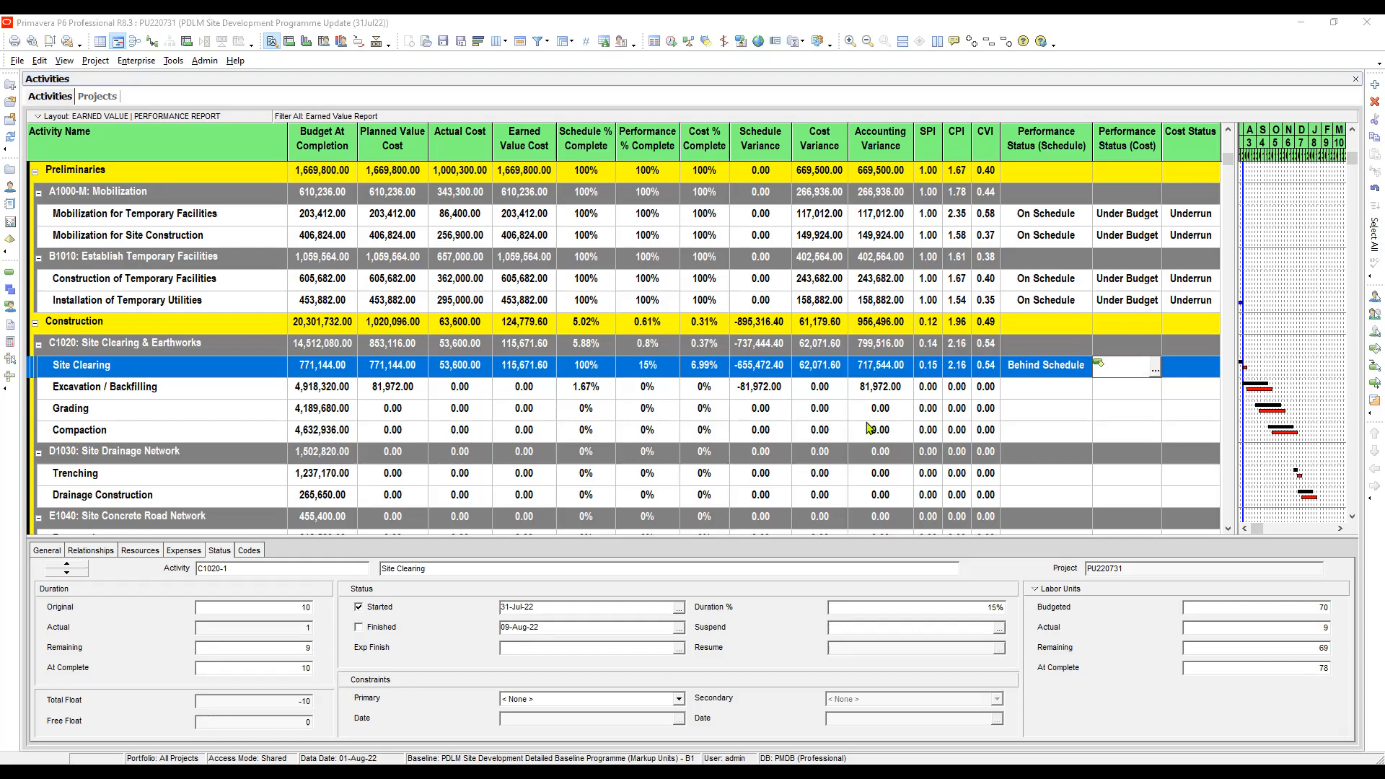
key("Return")
- Assign the Underrun cost status to Site Clearing
left_click(1200, 369)
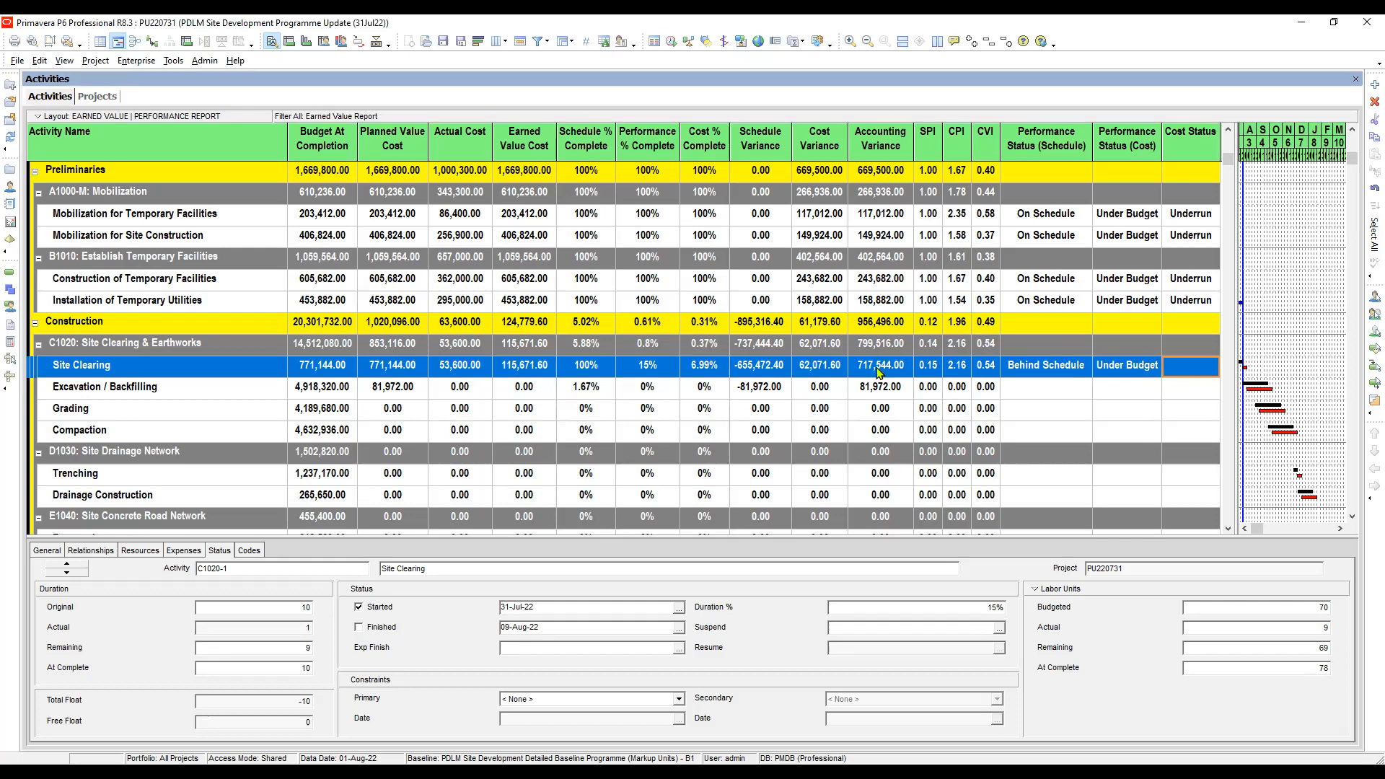
left_click(1193, 368)
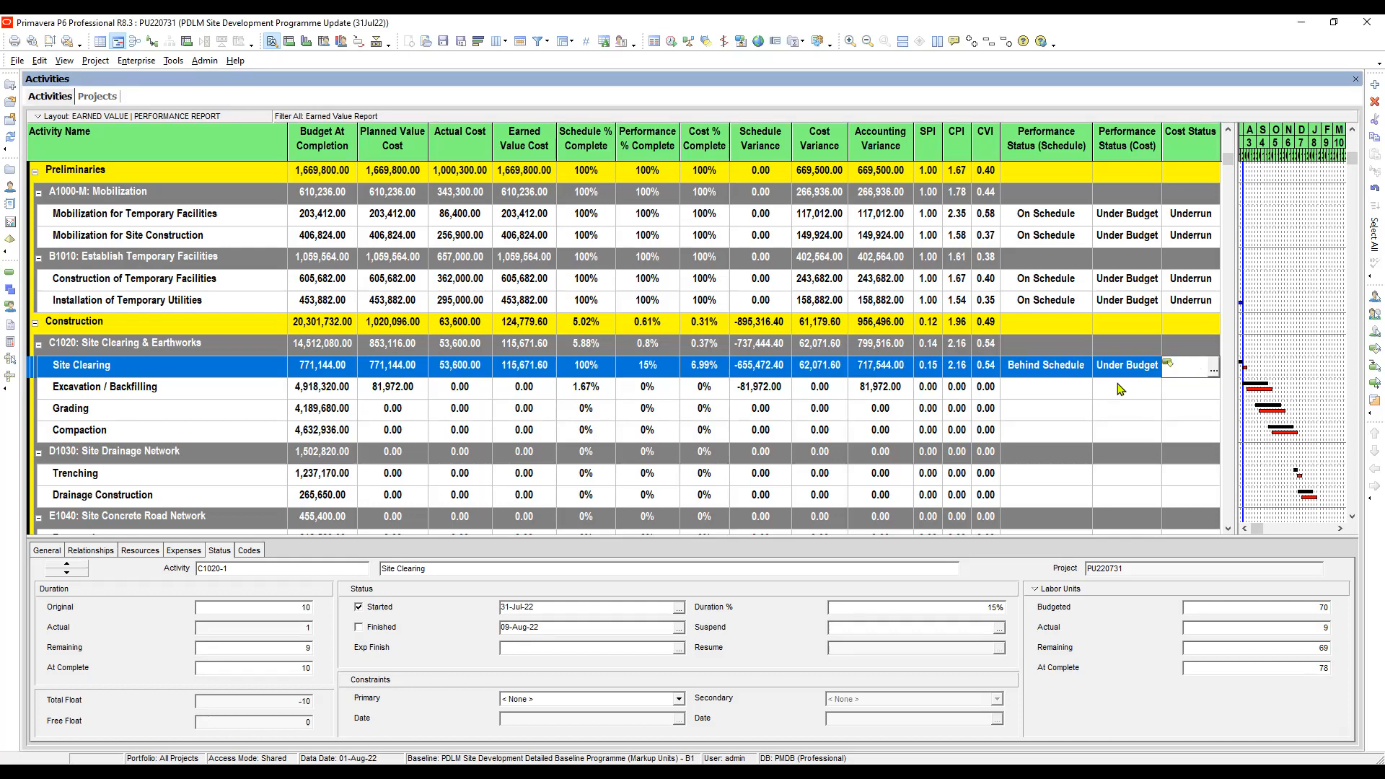
key("alt+Tab")
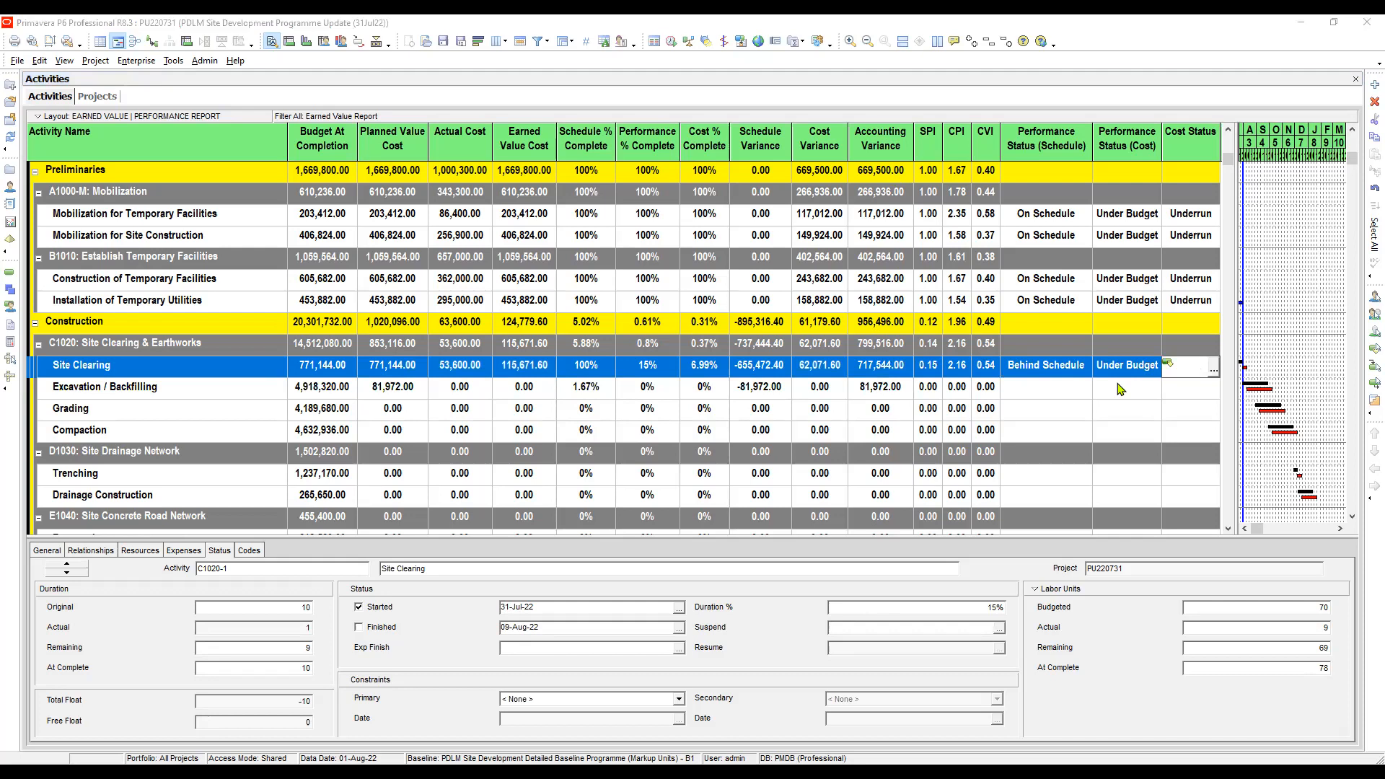
key("alt+Tab")
left_click(1038, 375)
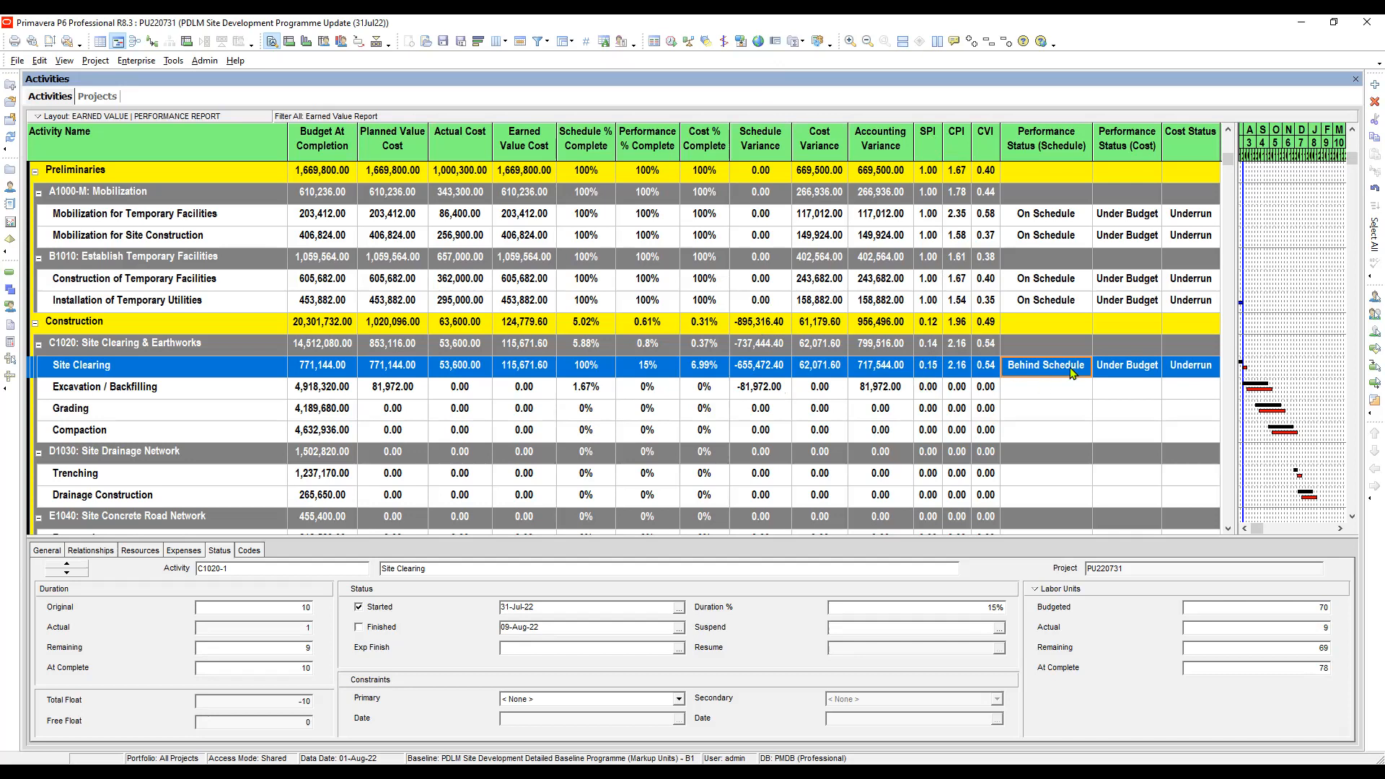
- Set the Performance Status (Schedule) of the Earthworks activity under Site Perimeter Wall to Behind Schedule
scroll(1060, 353, "down", 1)
left_click(1049, 329)
scroll(1048, 329, "down", 1)
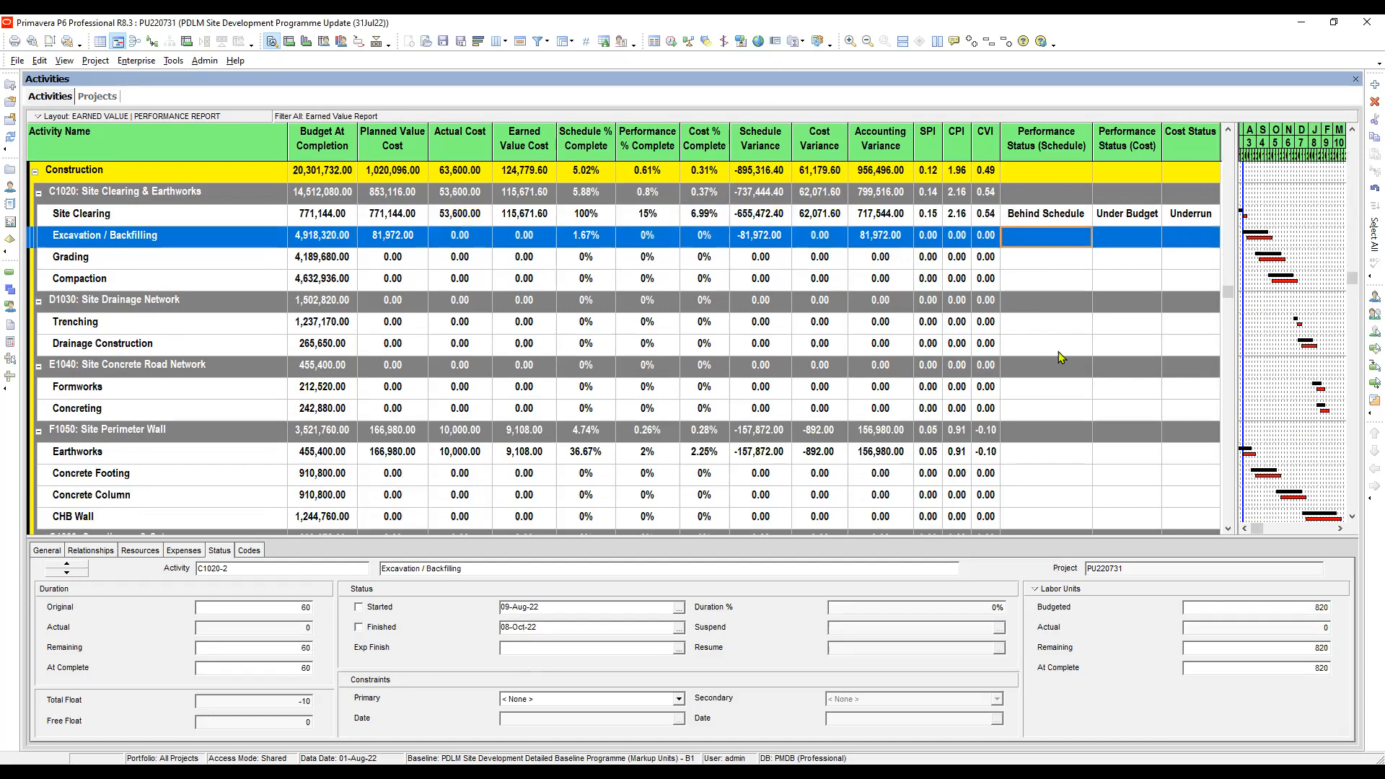
left_click(1055, 453)
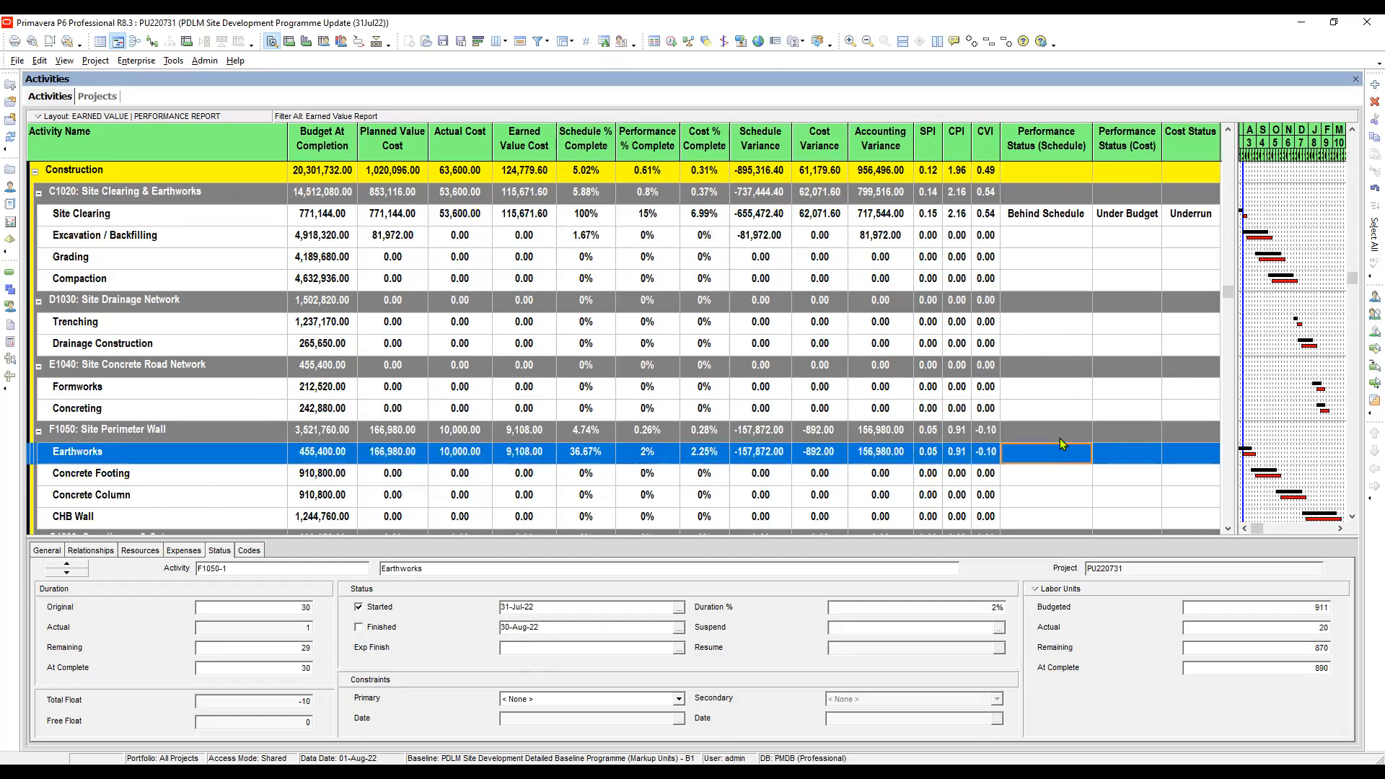
scroll(1061, 422, "down", 1)
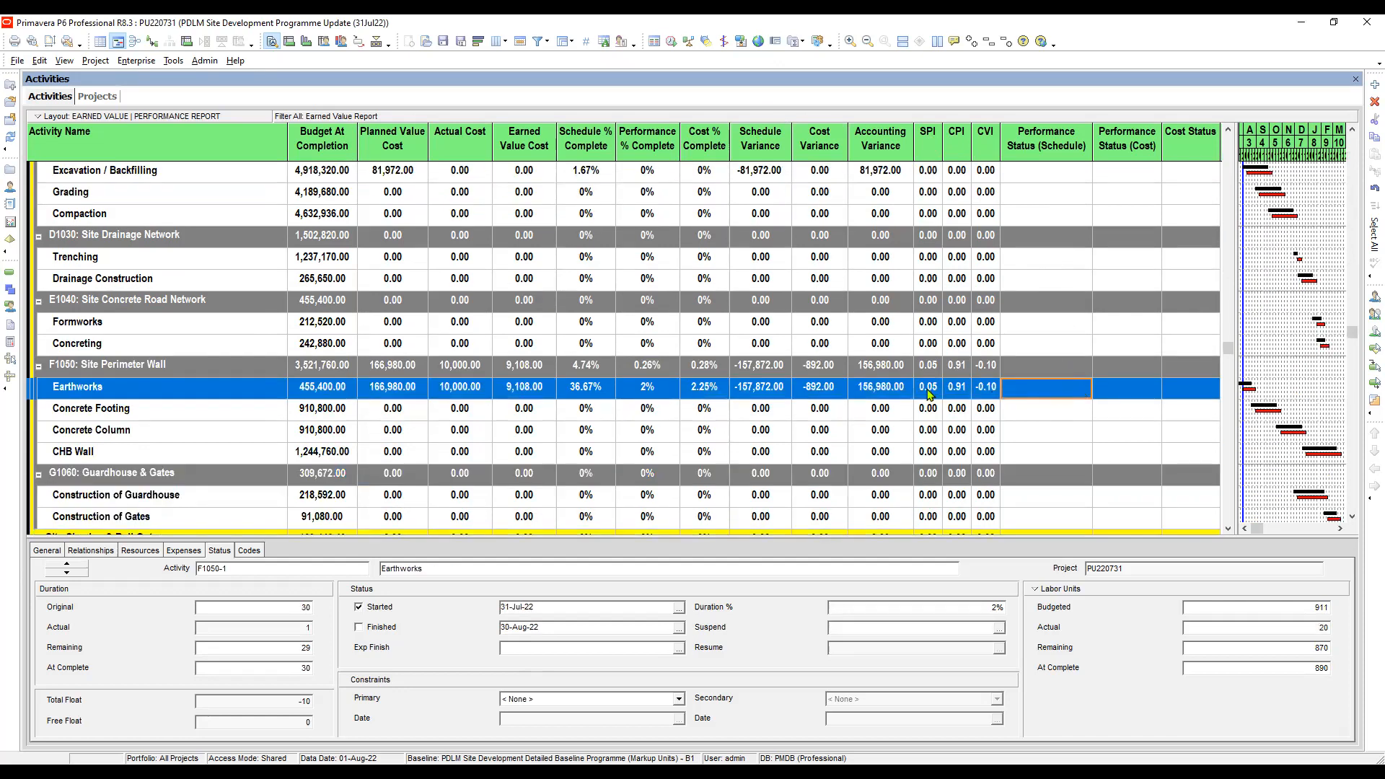
left_click(930, 388)
left_click(1062, 390)
left_click(930, 390)
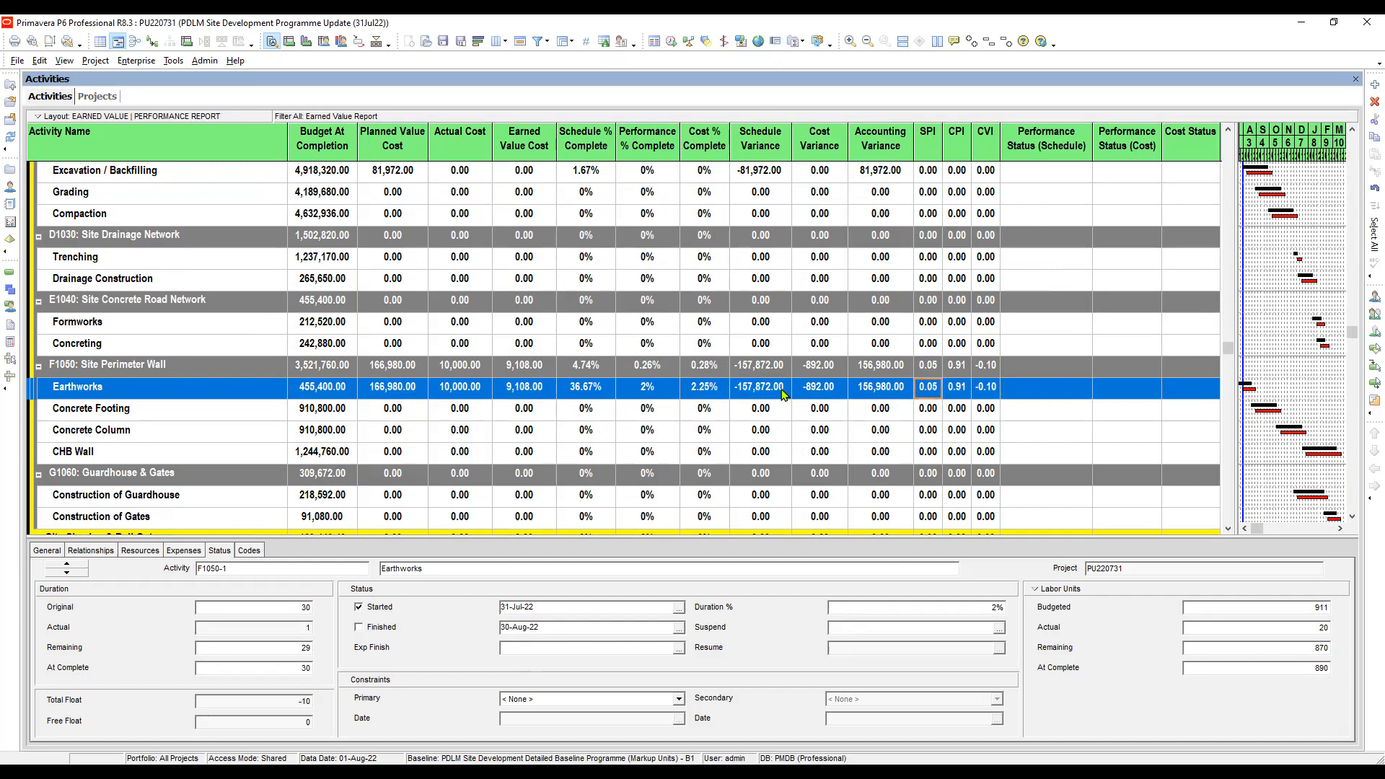
left_click(1049, 391)
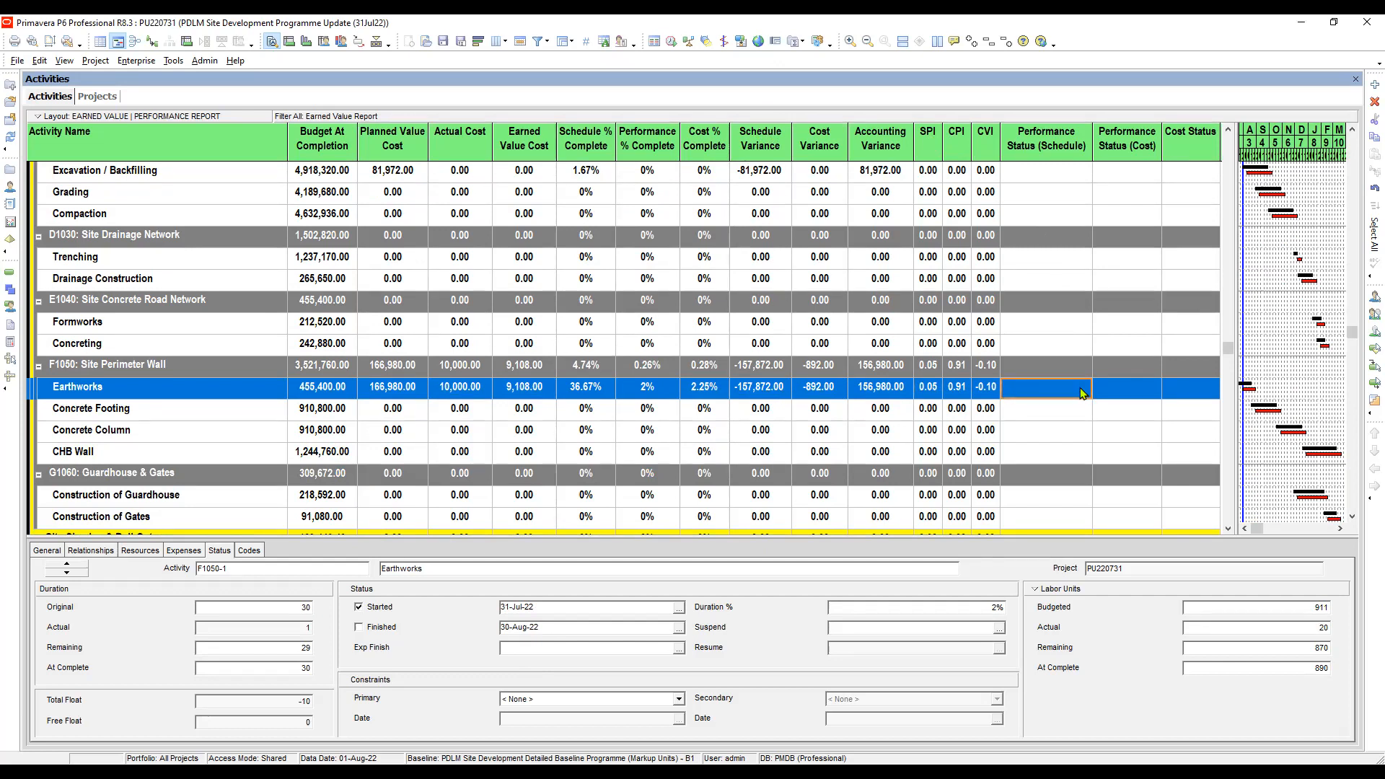
left_click(1082, 393)
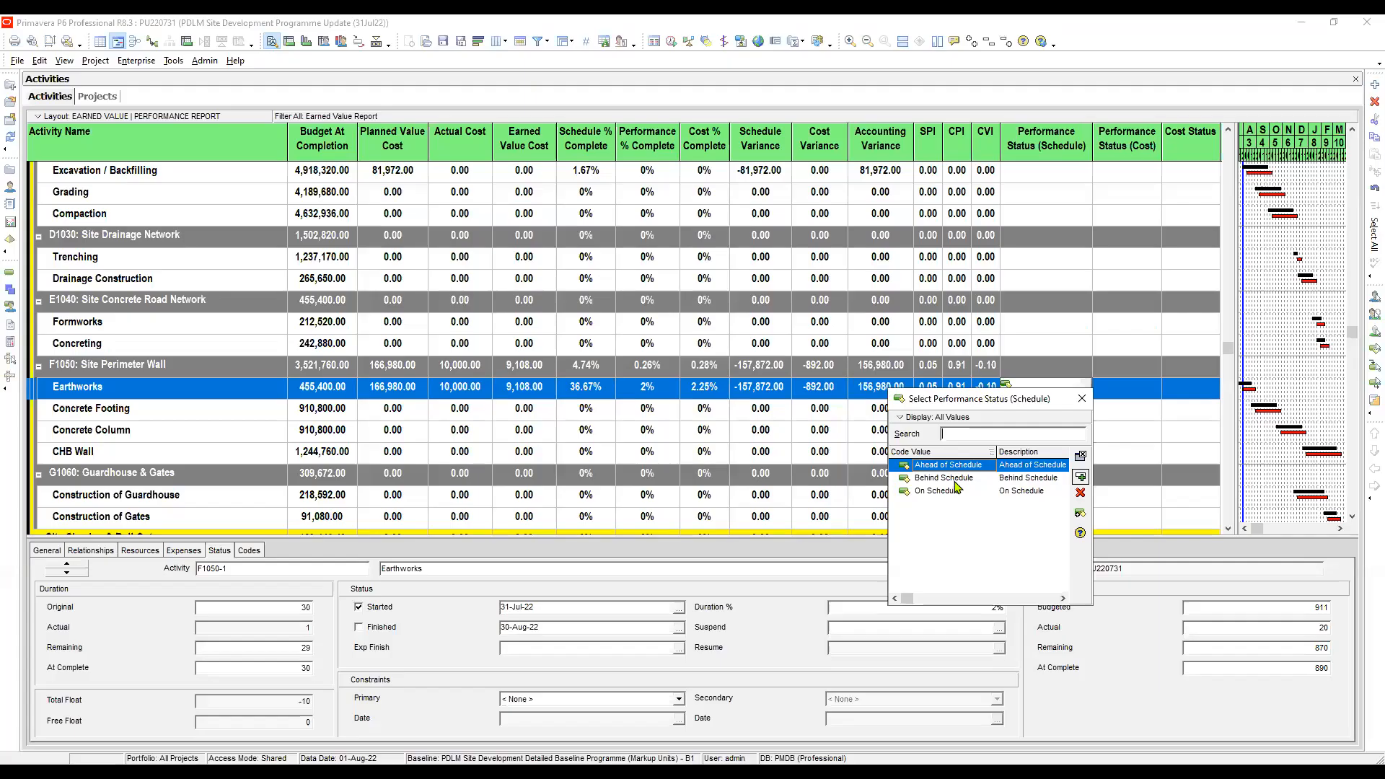
left_click(1036, 479)
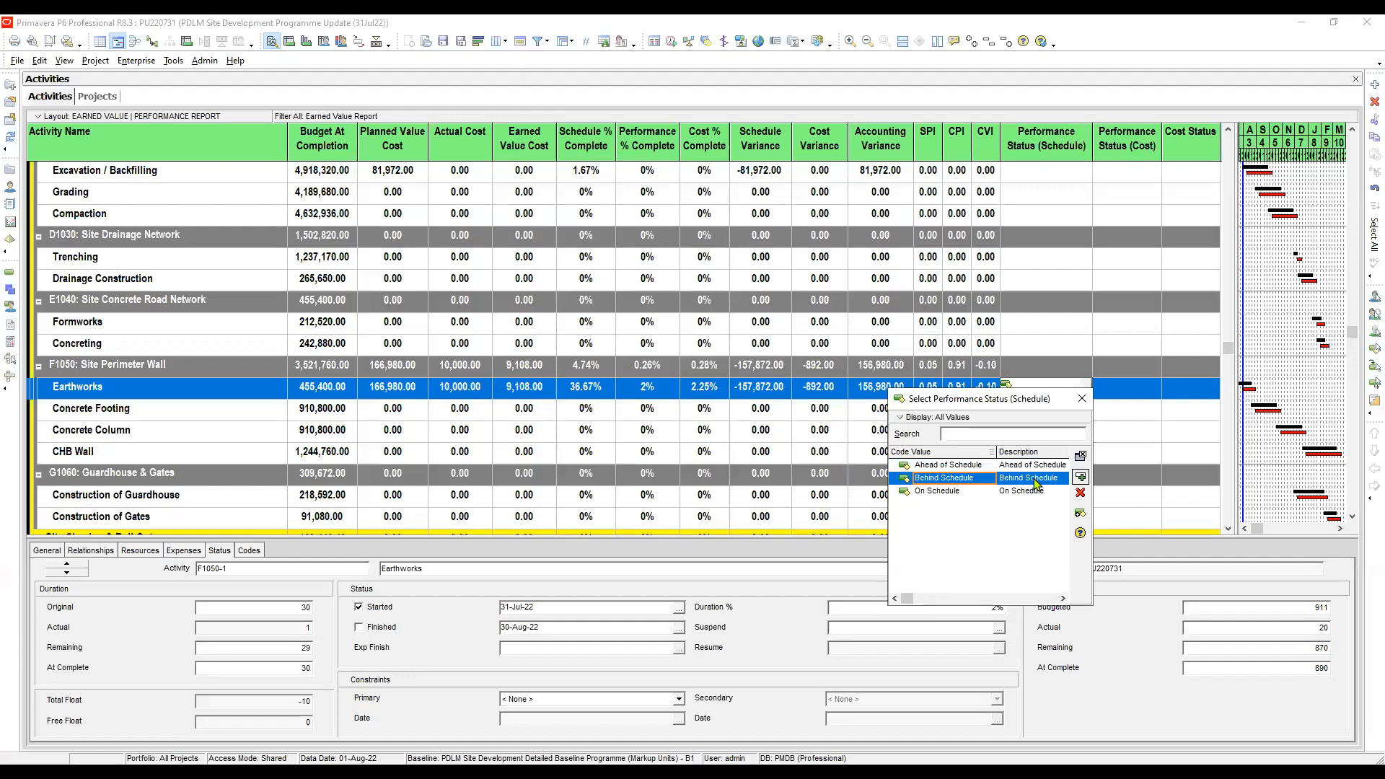
double_click(1036, 479)
- Set the Performance Status (Cost) of the Site Perimeter Wall's Earthworks activity to Over Budget
left_click(1137, 396)
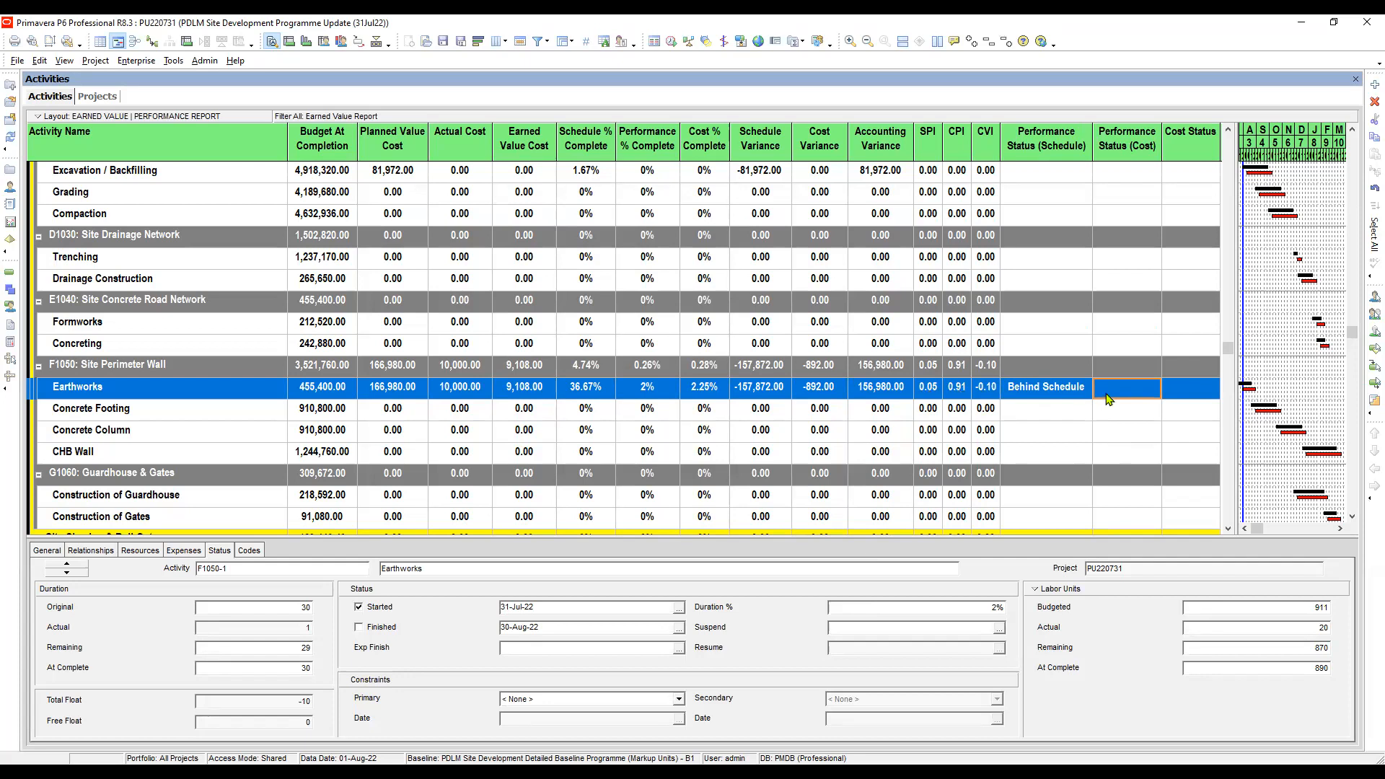
left_click(956, 393)
left_click(766, 393)
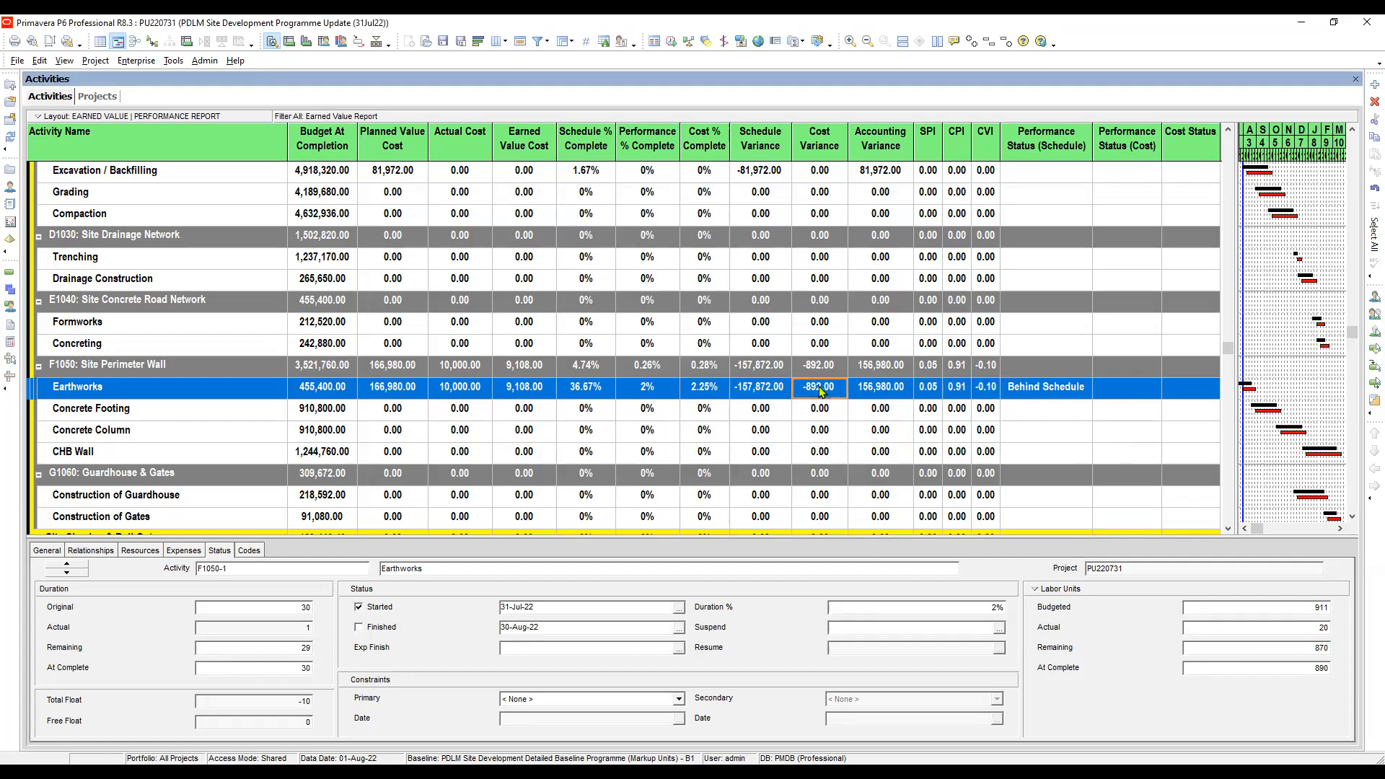
left_click(1047, 393)
left_click(1146, 391)
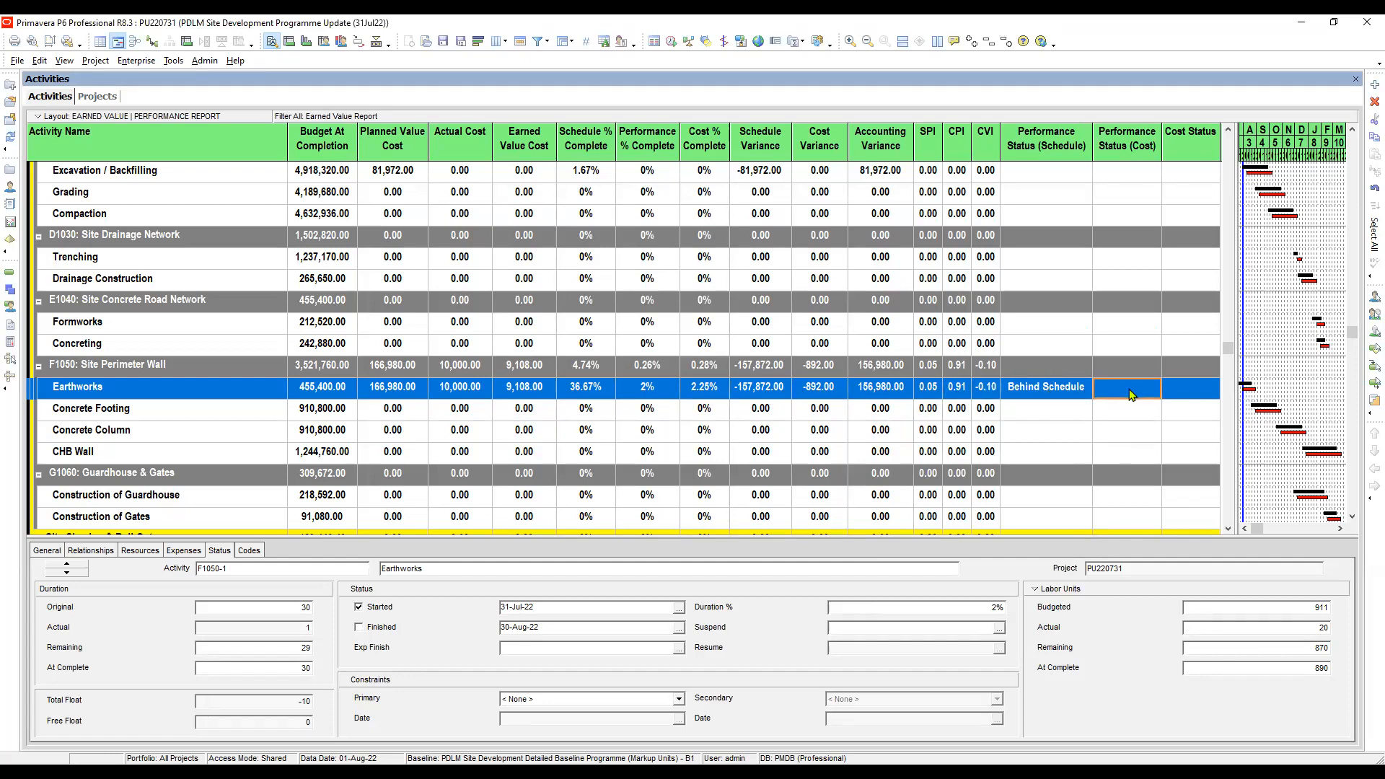
left_click(1143, 394)
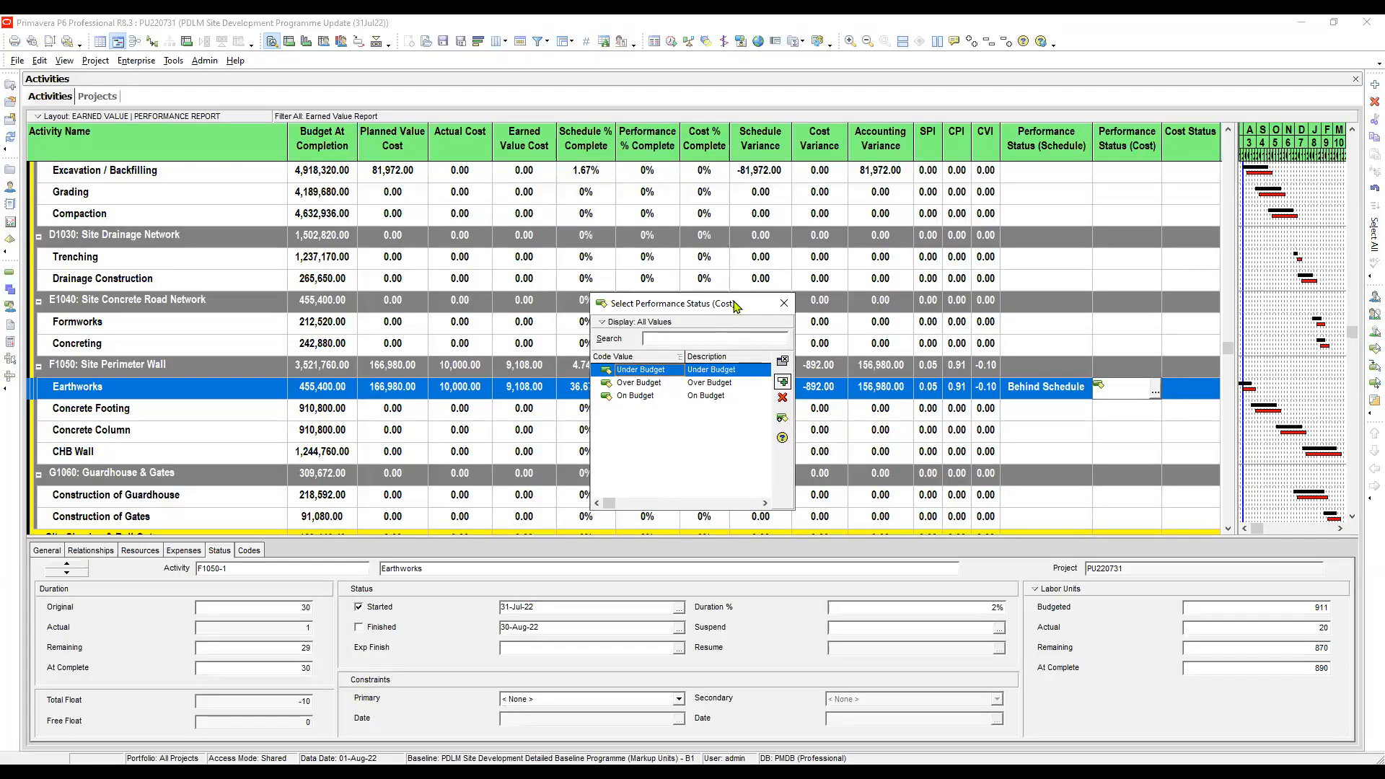
left_click_drag(735, 307, 1108, 437)
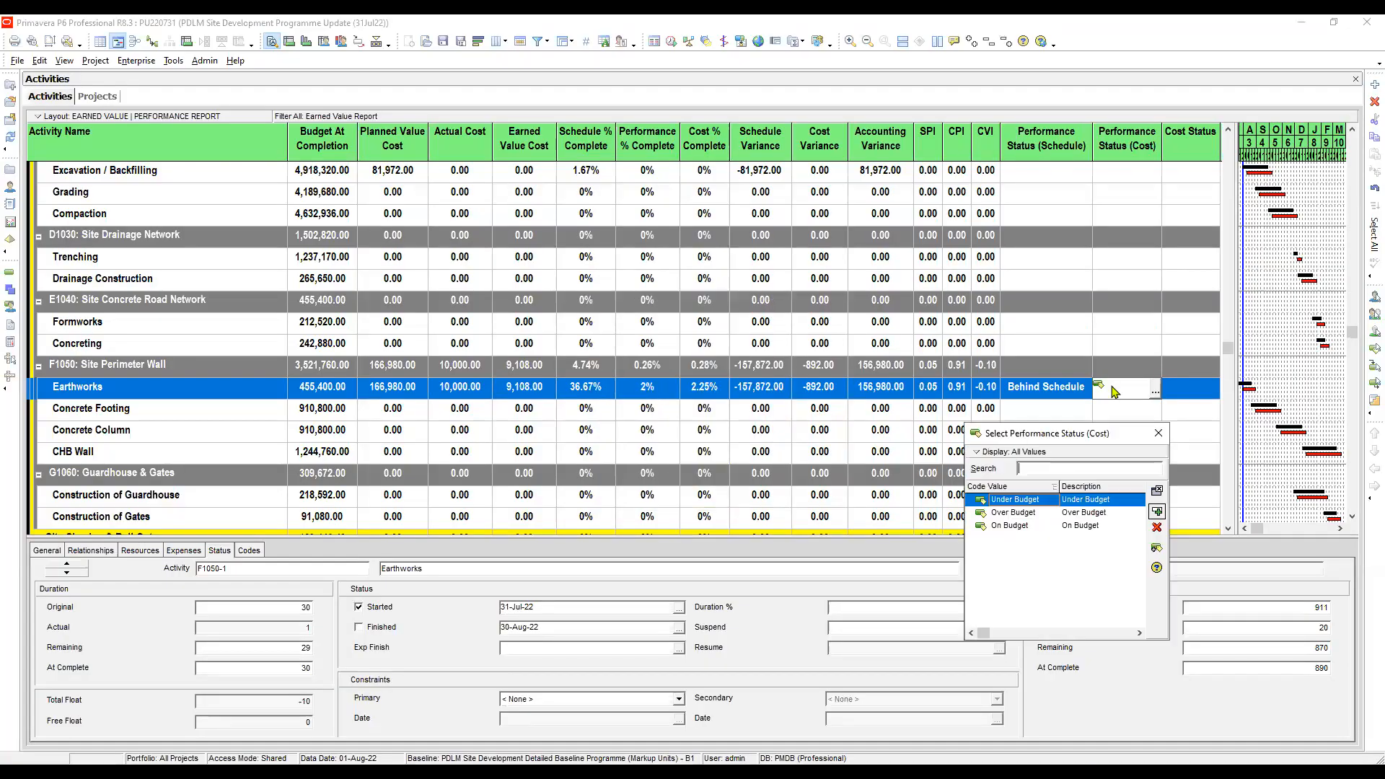
left_click(1081, 512)
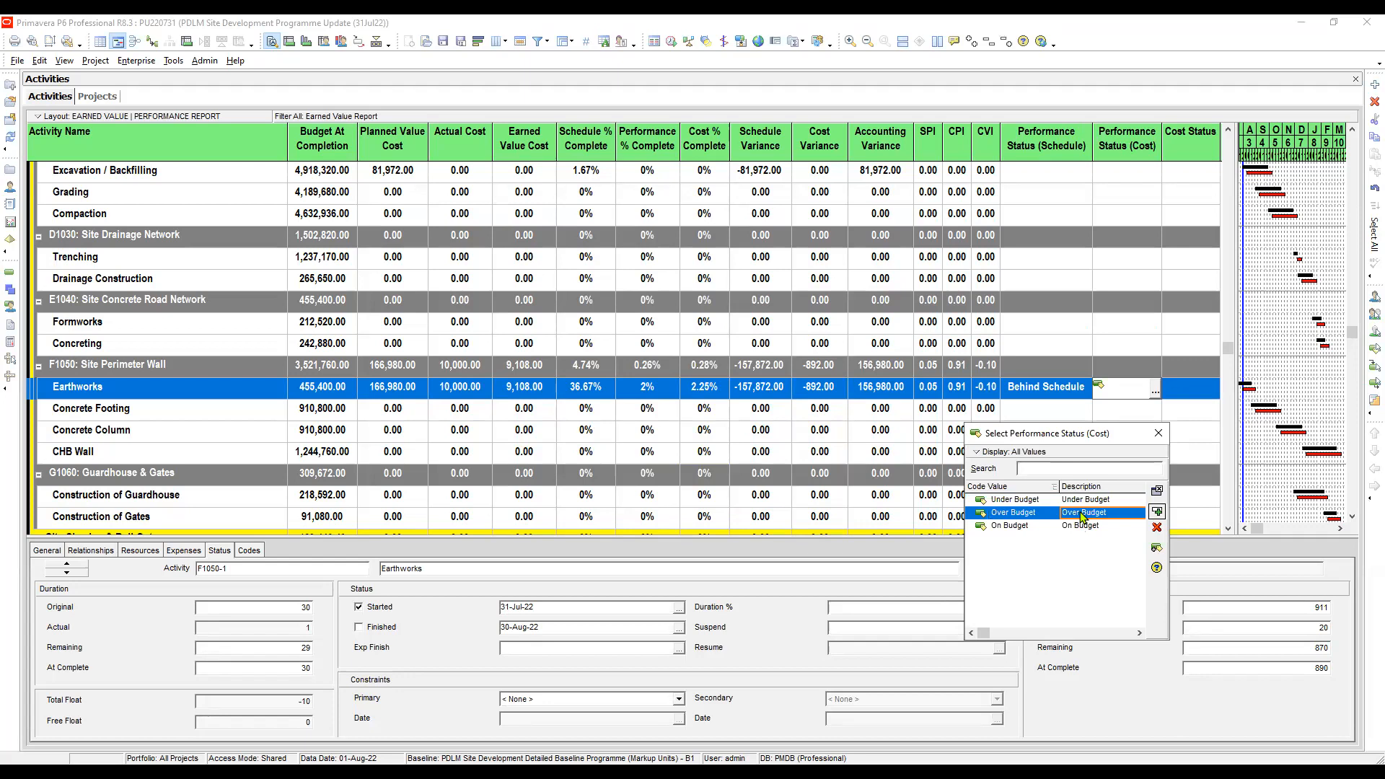
double_click(1083, 514)
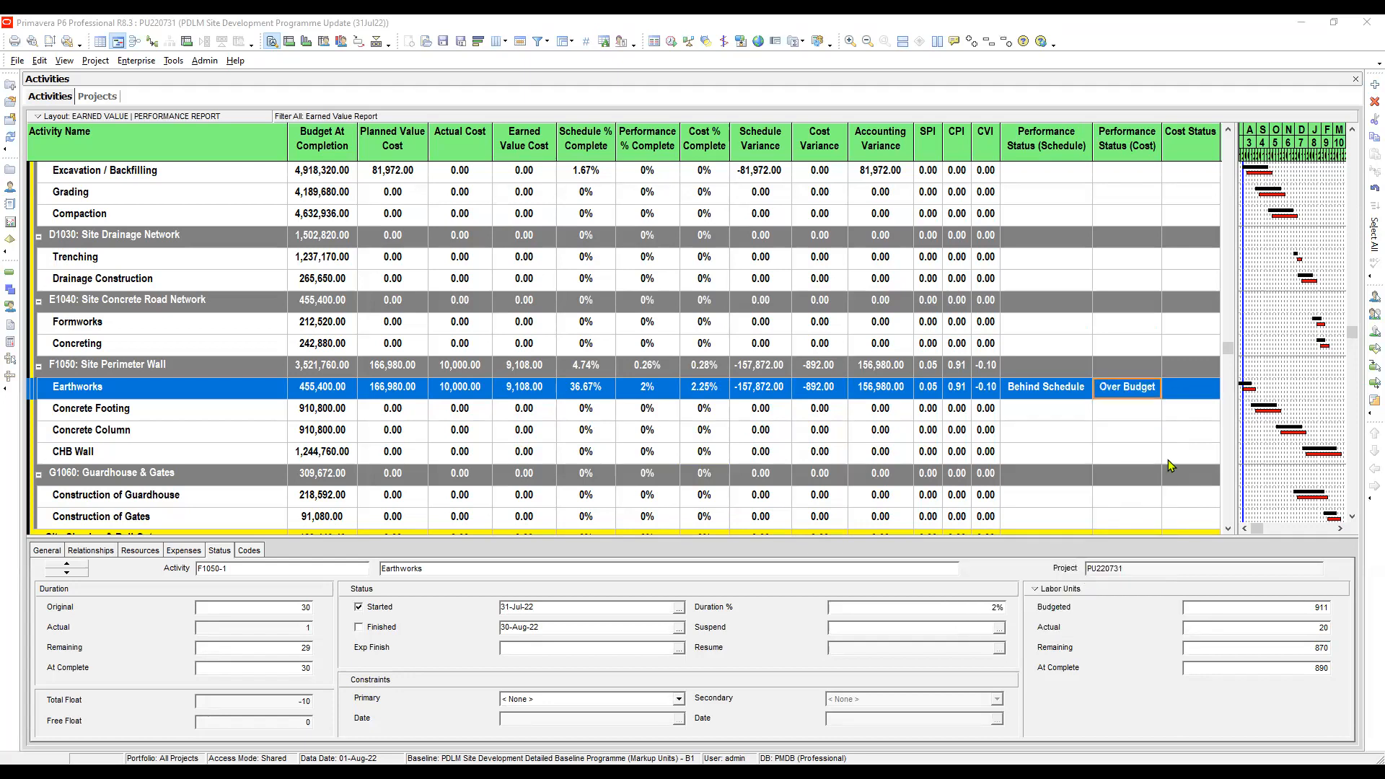
- Compare the accounting variance of Earthworks with its planned value cost and actual cost to judge its cost status
left_click(1197, 391)
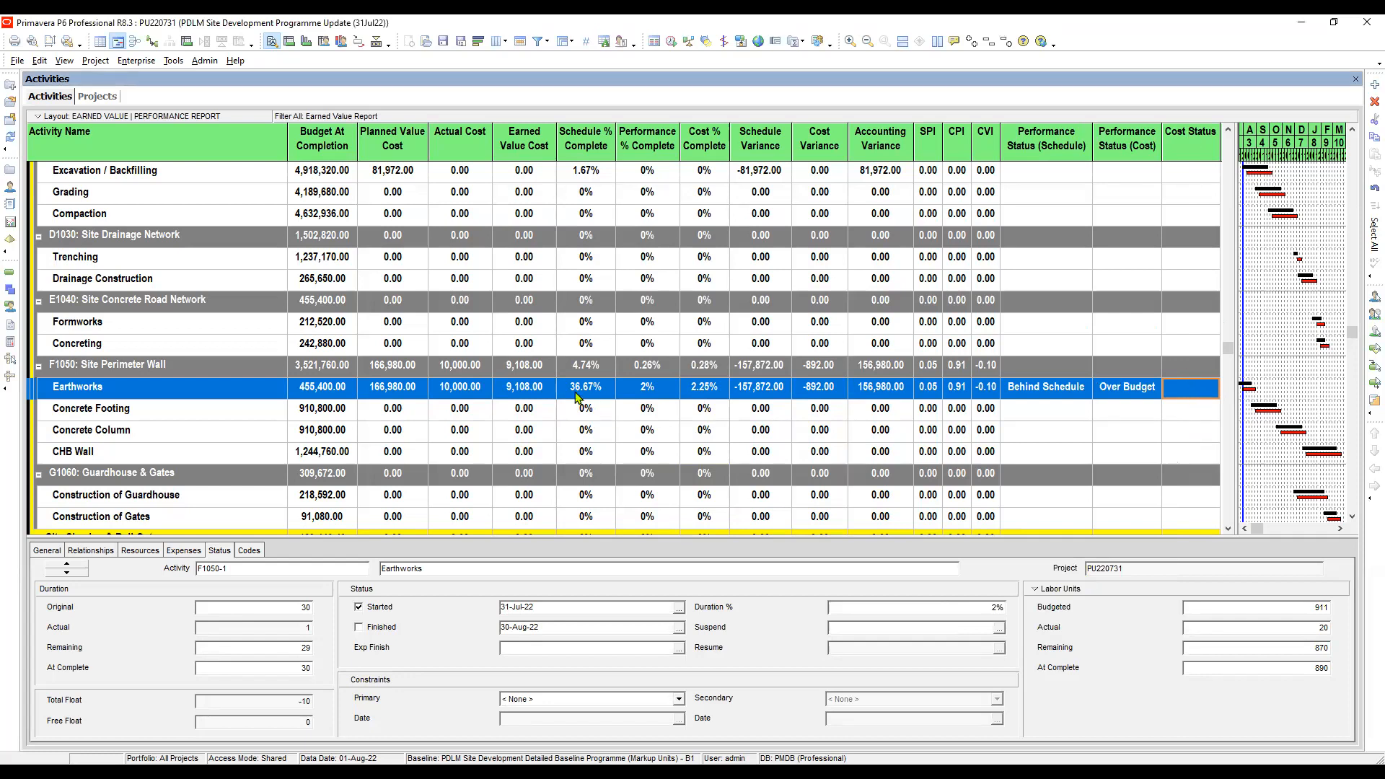
left_click(883, 393)
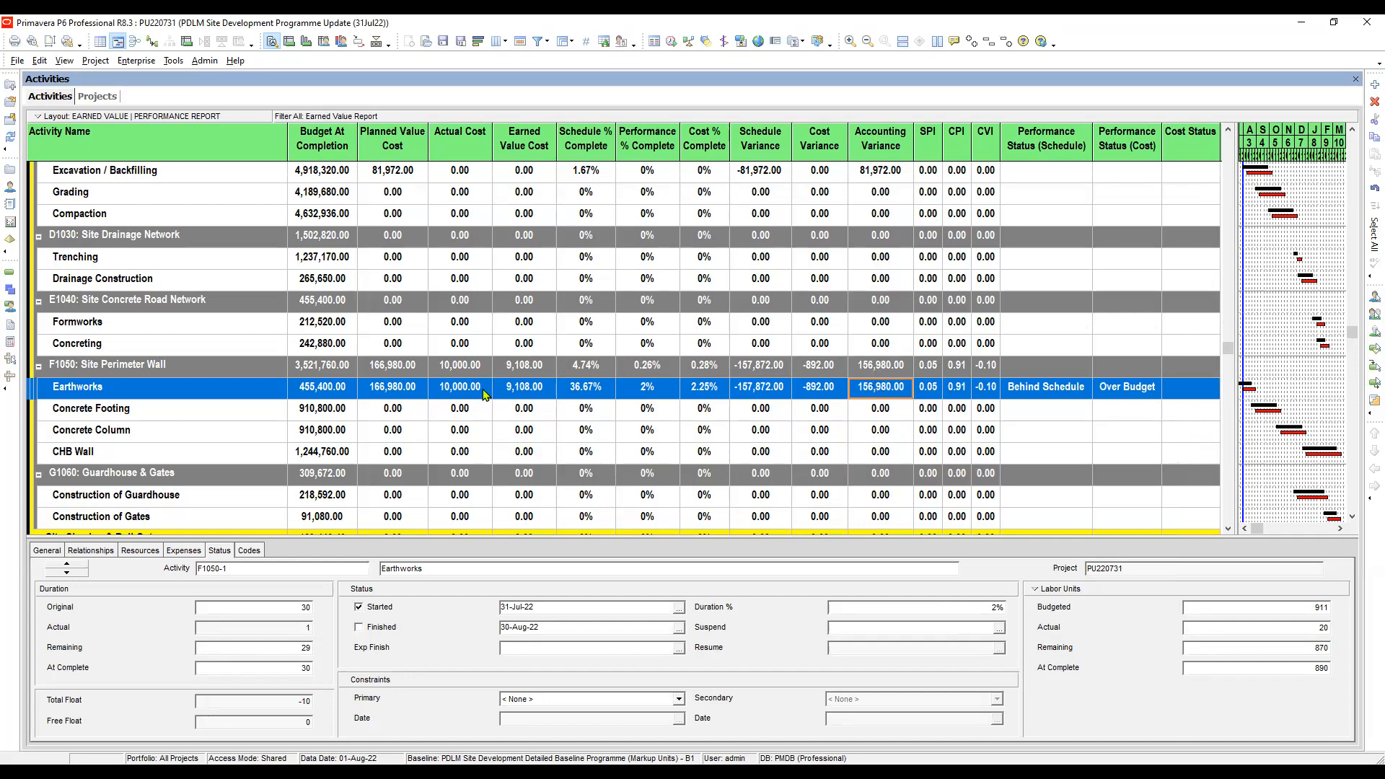
left_click(397, 394)
left_click(461, 391)
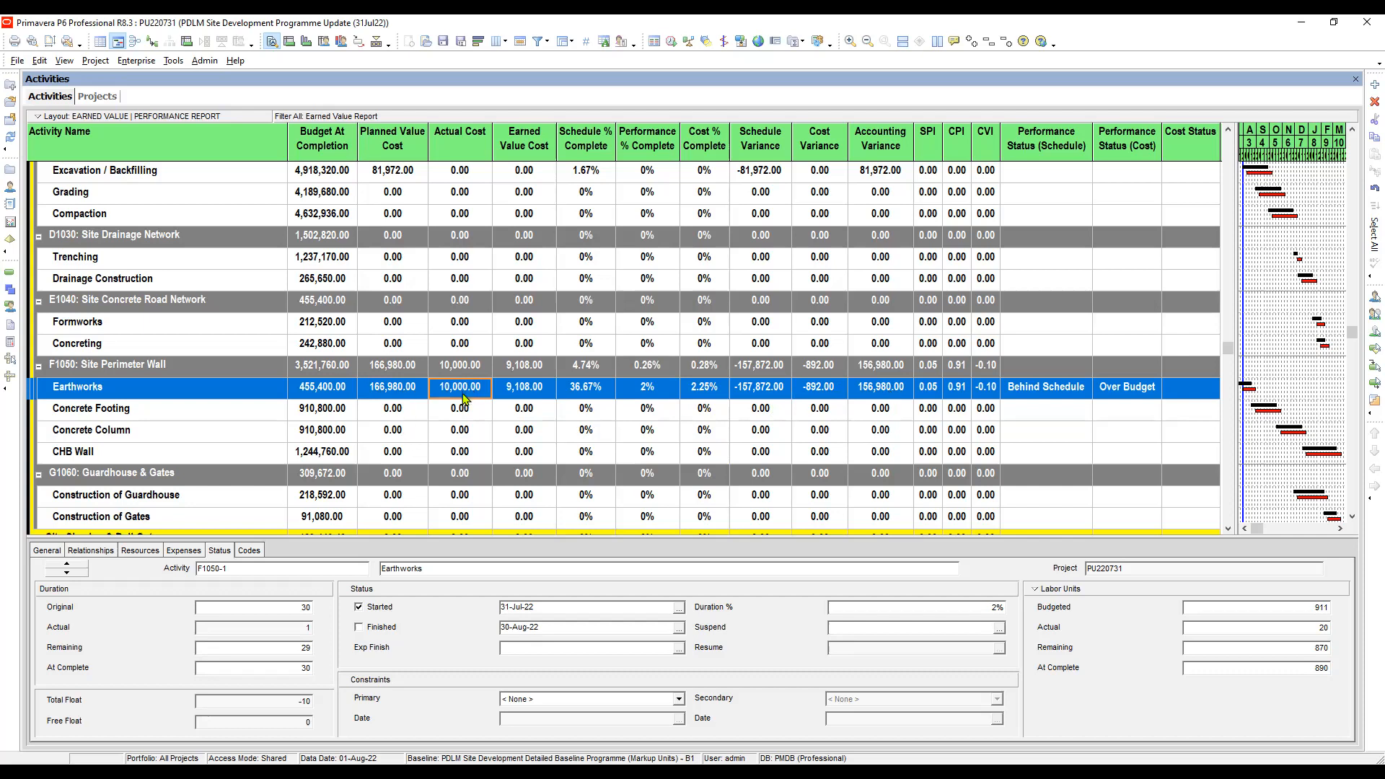
left_click(408, 390)
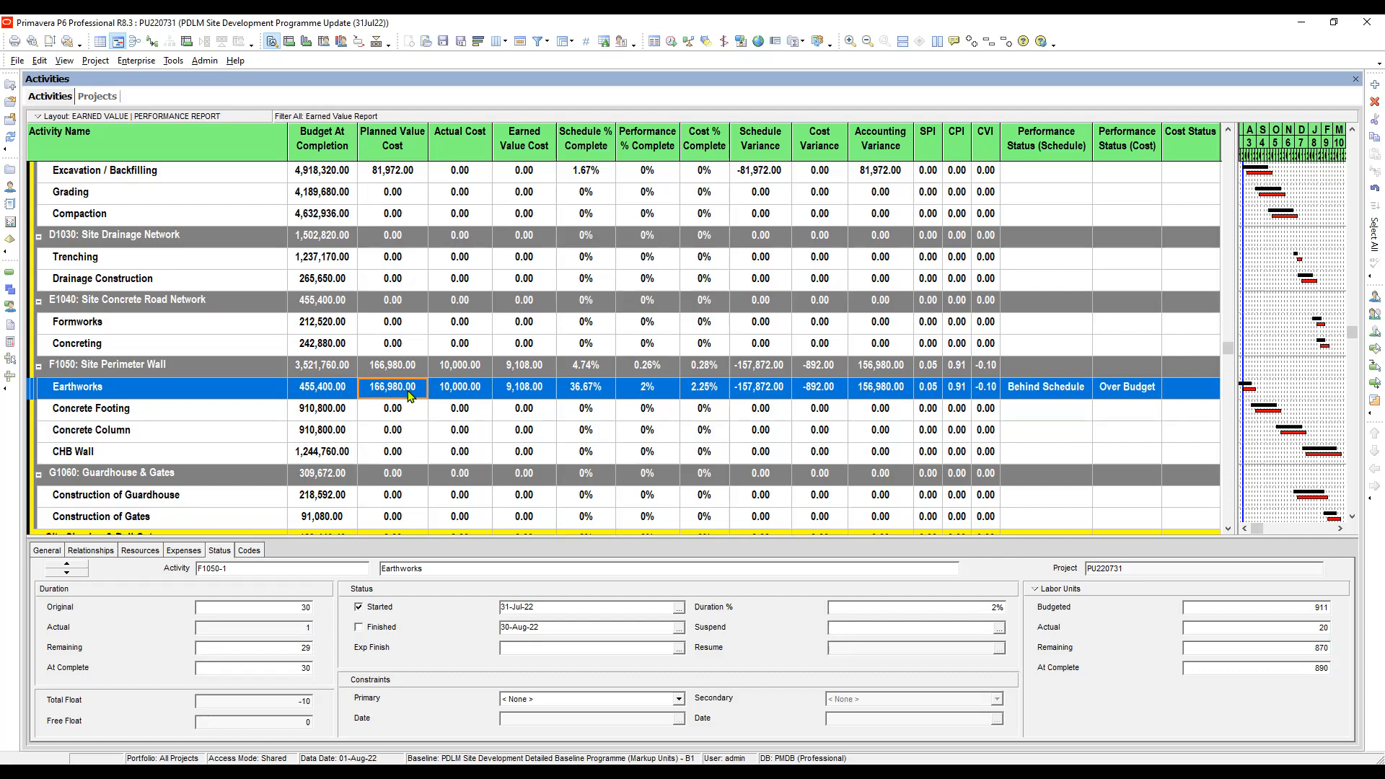
left_click(474, 391)
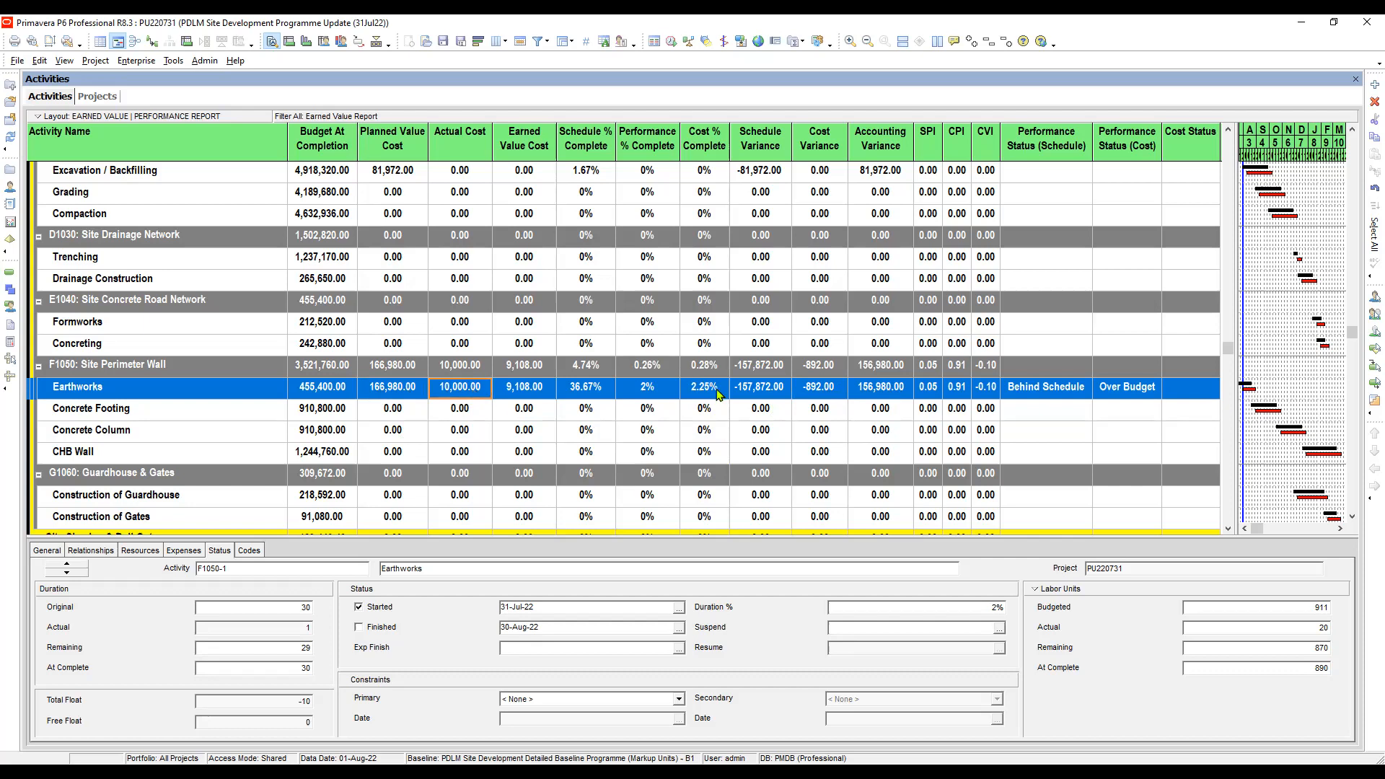
left_click(892, 391)
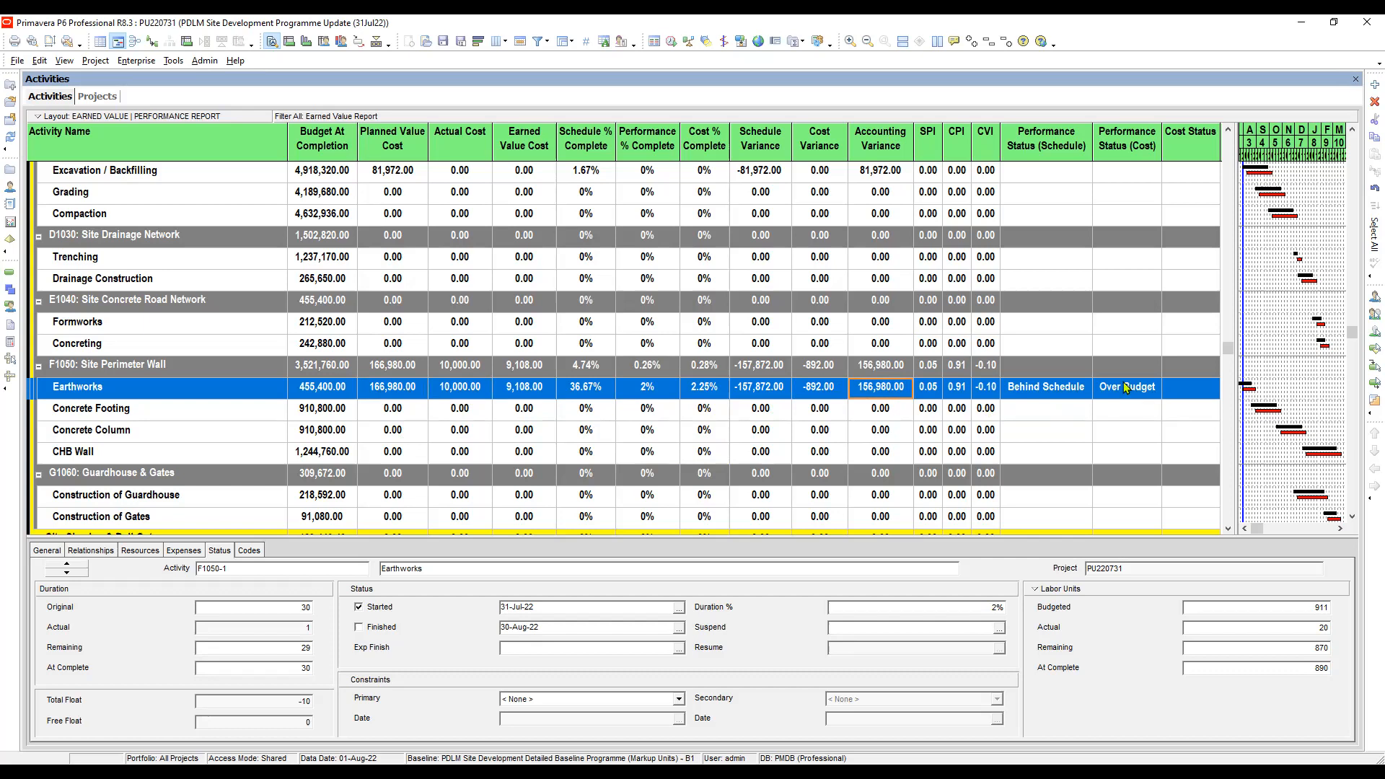
- Assign the Underrun cost status to the Earthworks activity under Site Perimeter Wall
left_click(1184, 391)
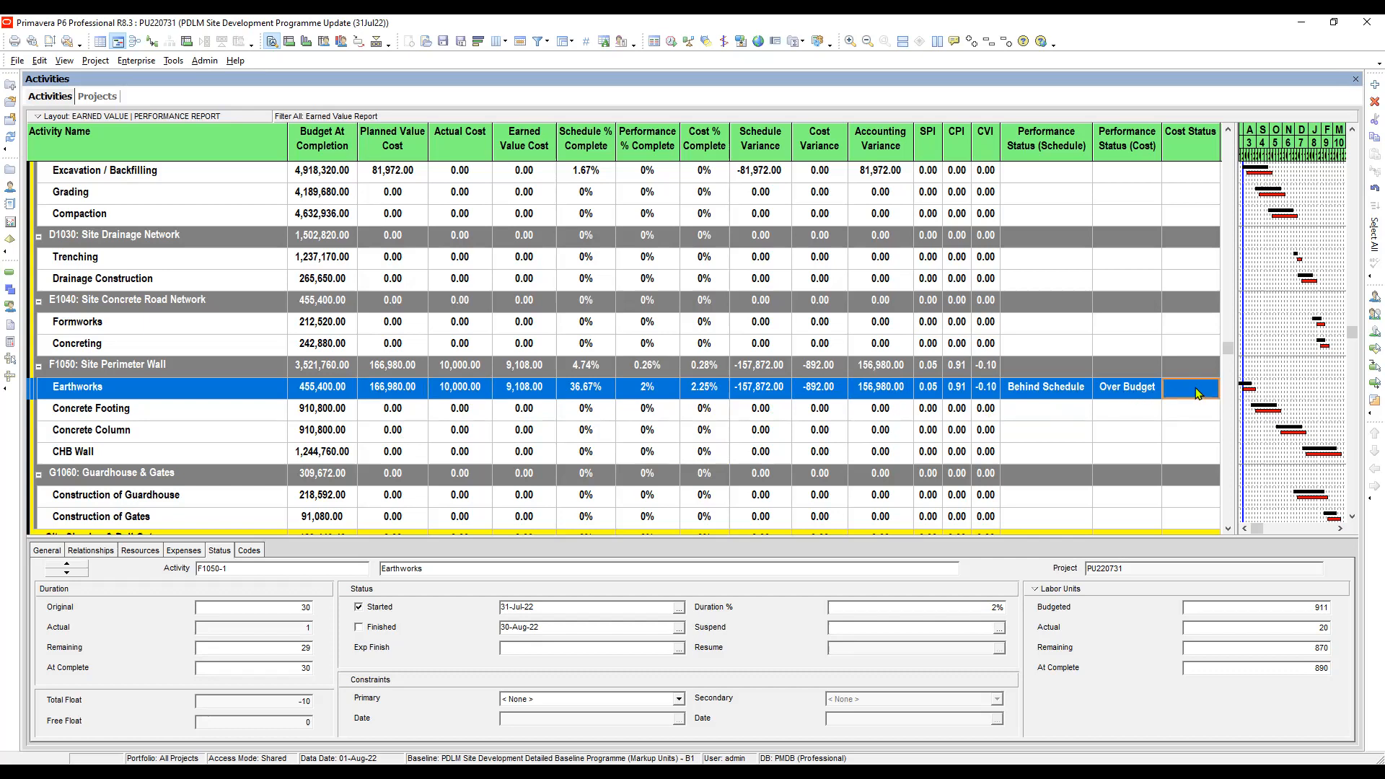
left_click(1208, 391)
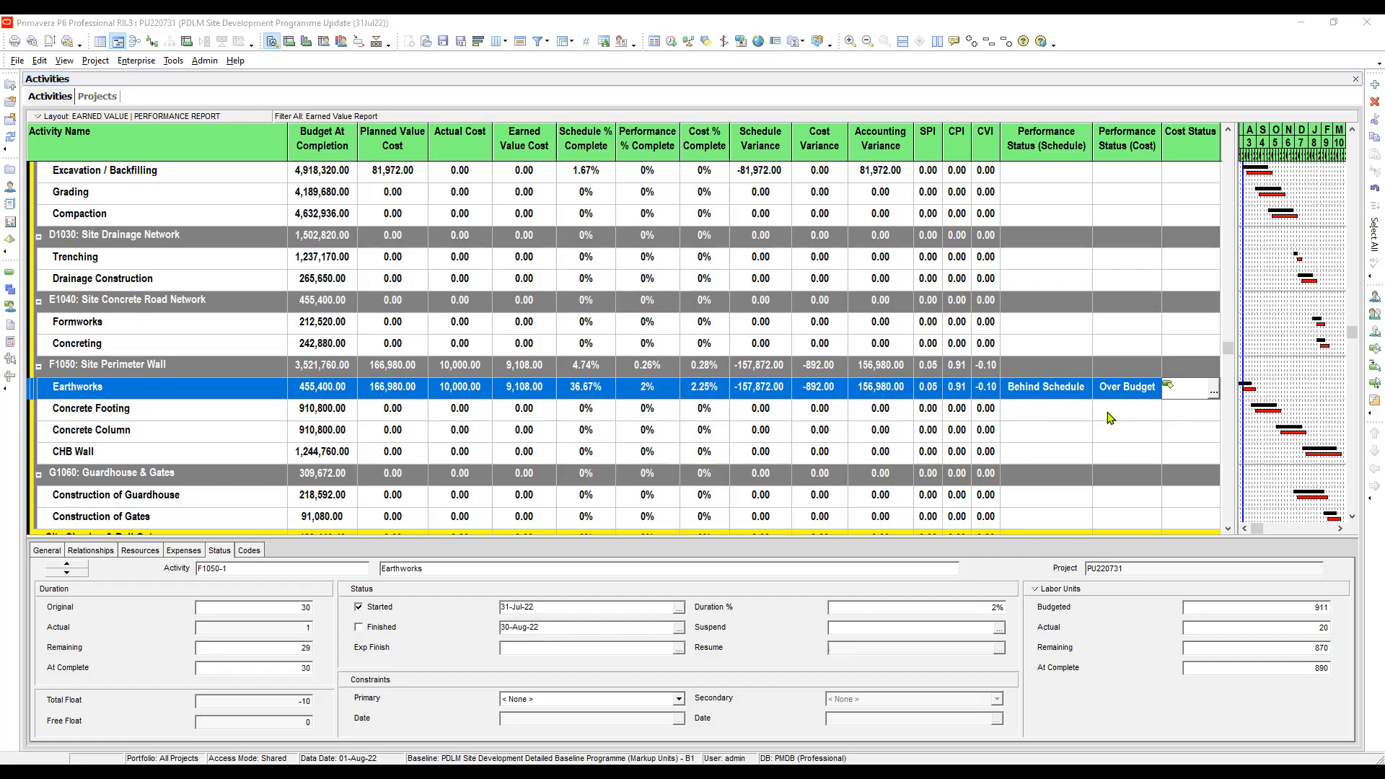
double_click(1107, 416)
left_click(1192, 409)
left_click(1189, 390)
left_click(1152, 396)
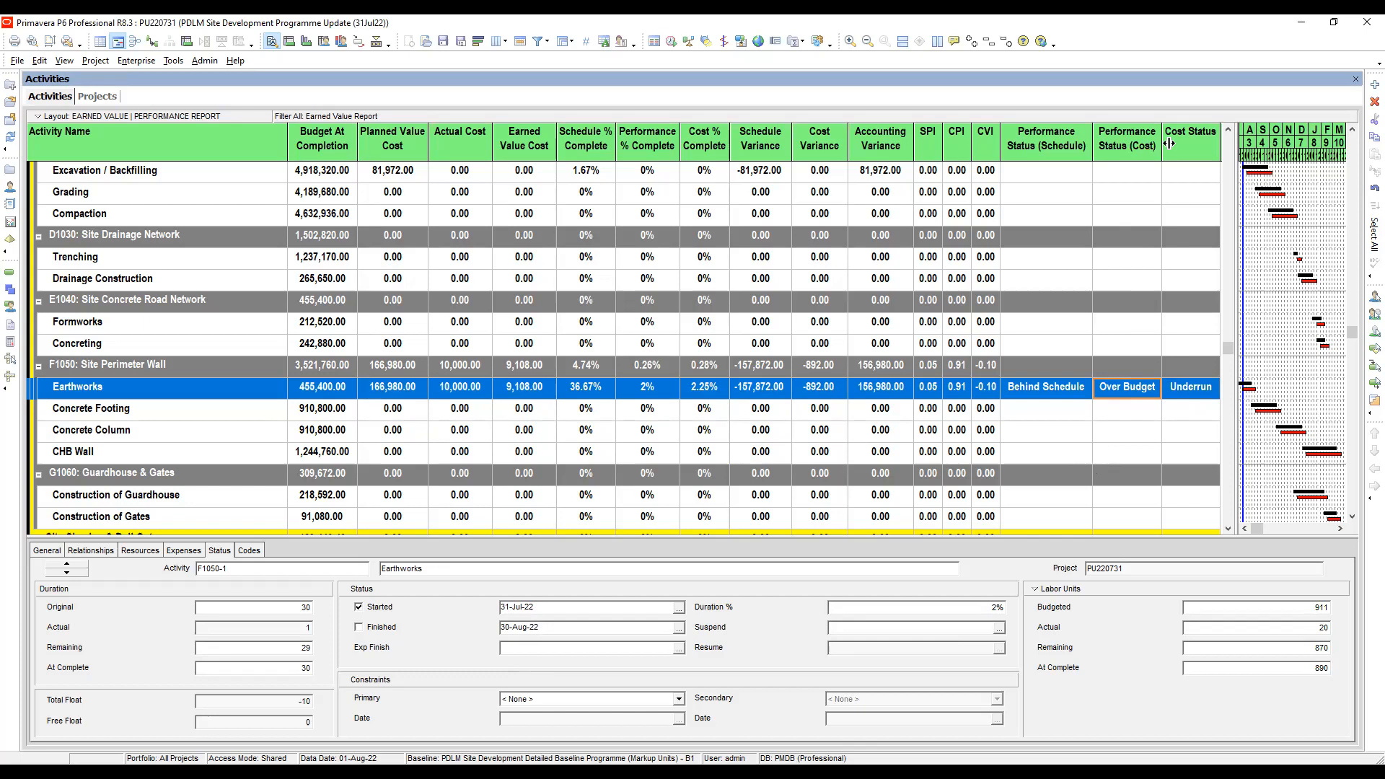
left_click(1189, 389)
left_click(1142, 390)
- Review the schedule performance statuses of the Project Management and Transportation activities
scroll(1095, 412, "down", 1)
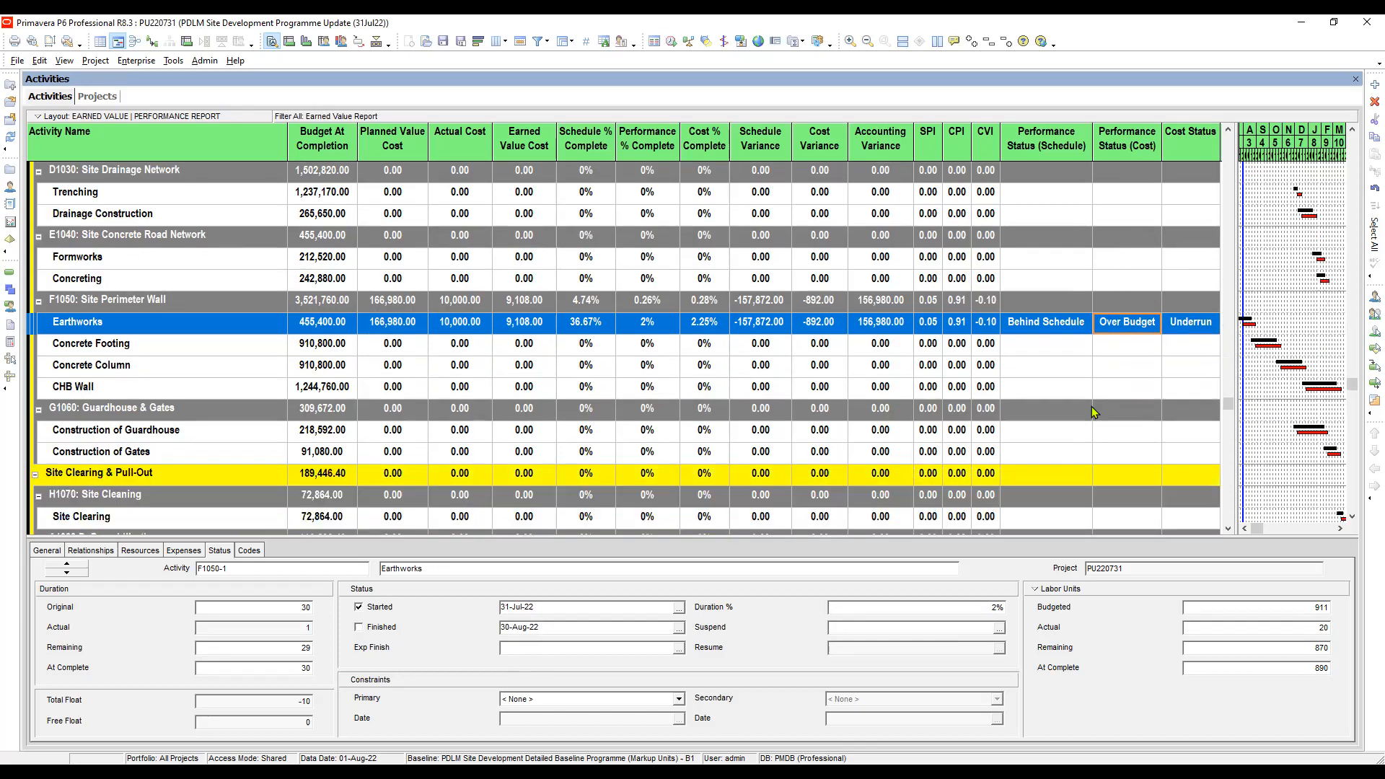
left_click(1113, 343)
scroll(1114, 346, "down", 2)
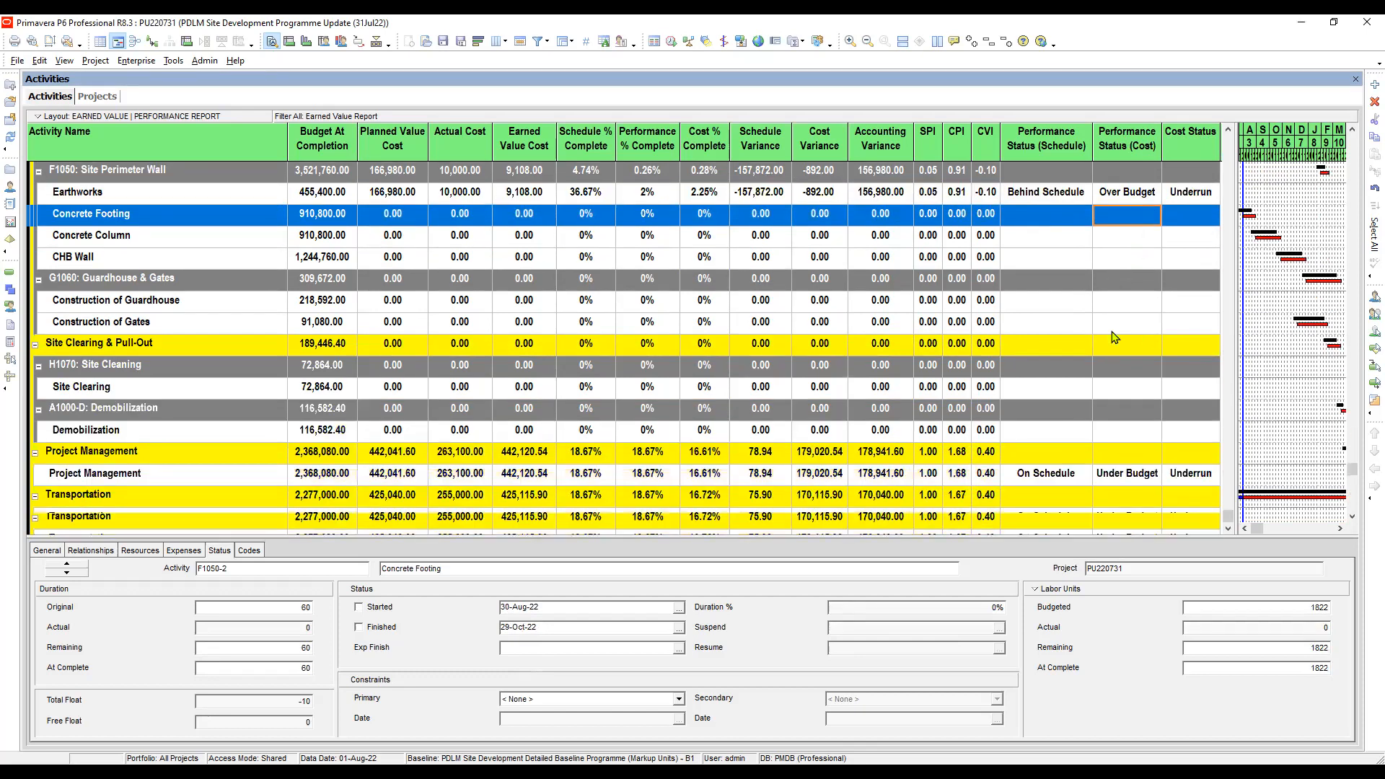
left_click(1050, 481)
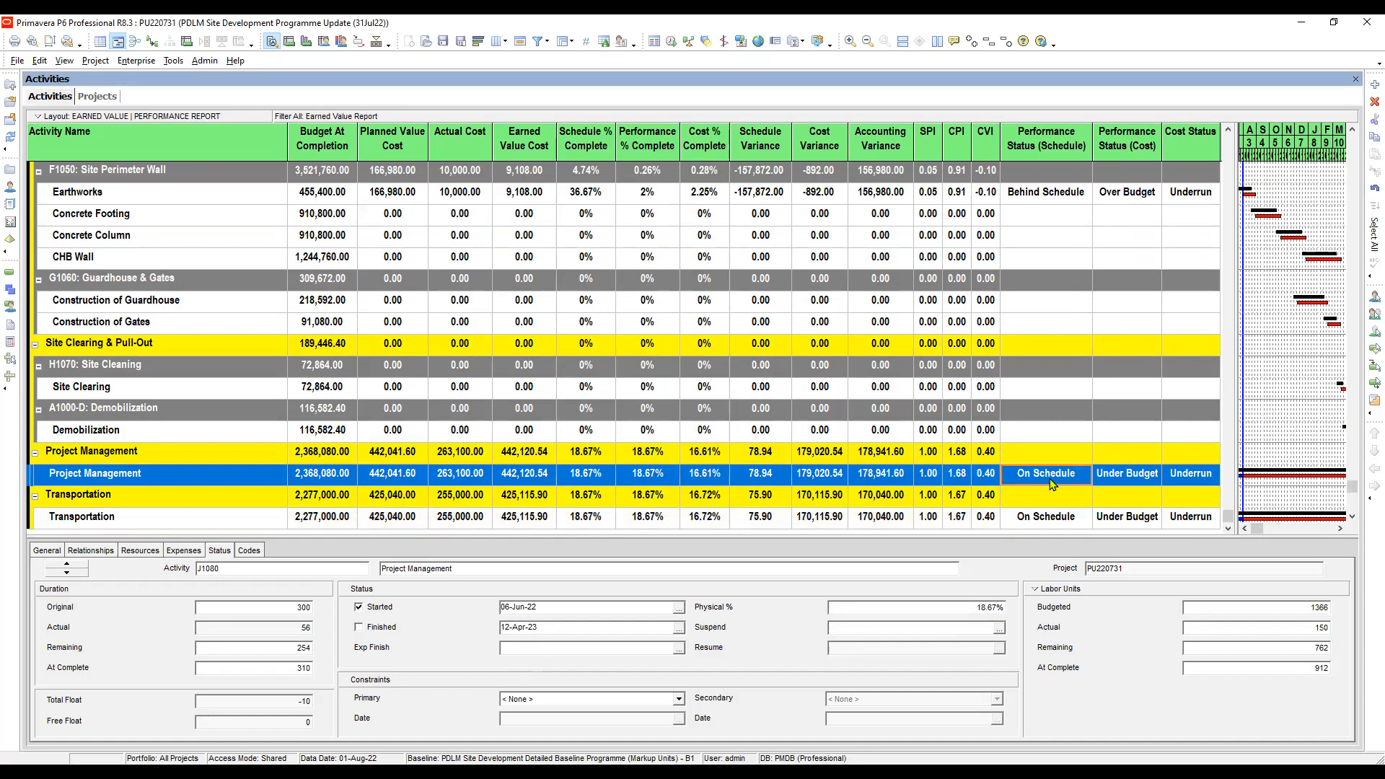
left_click(1033, 521)
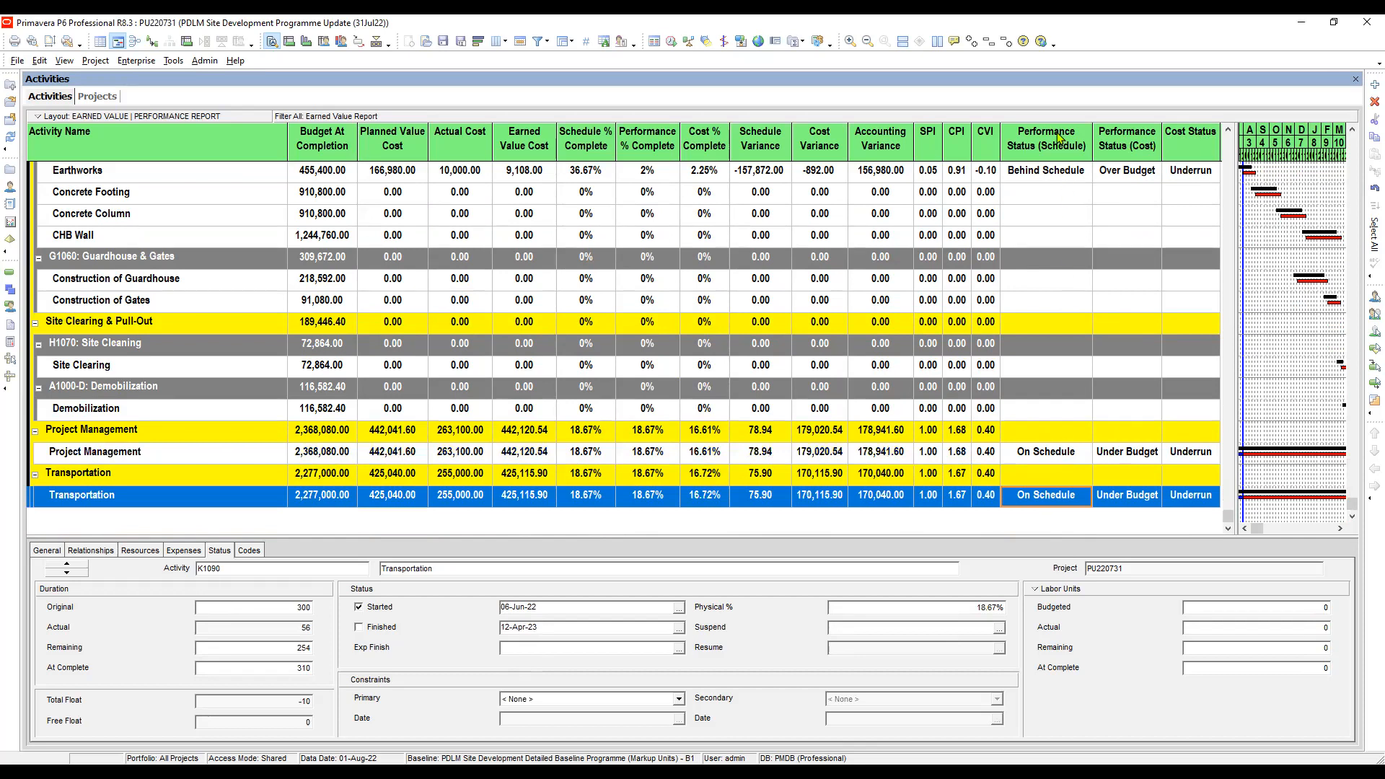
left_click(1055, 453)
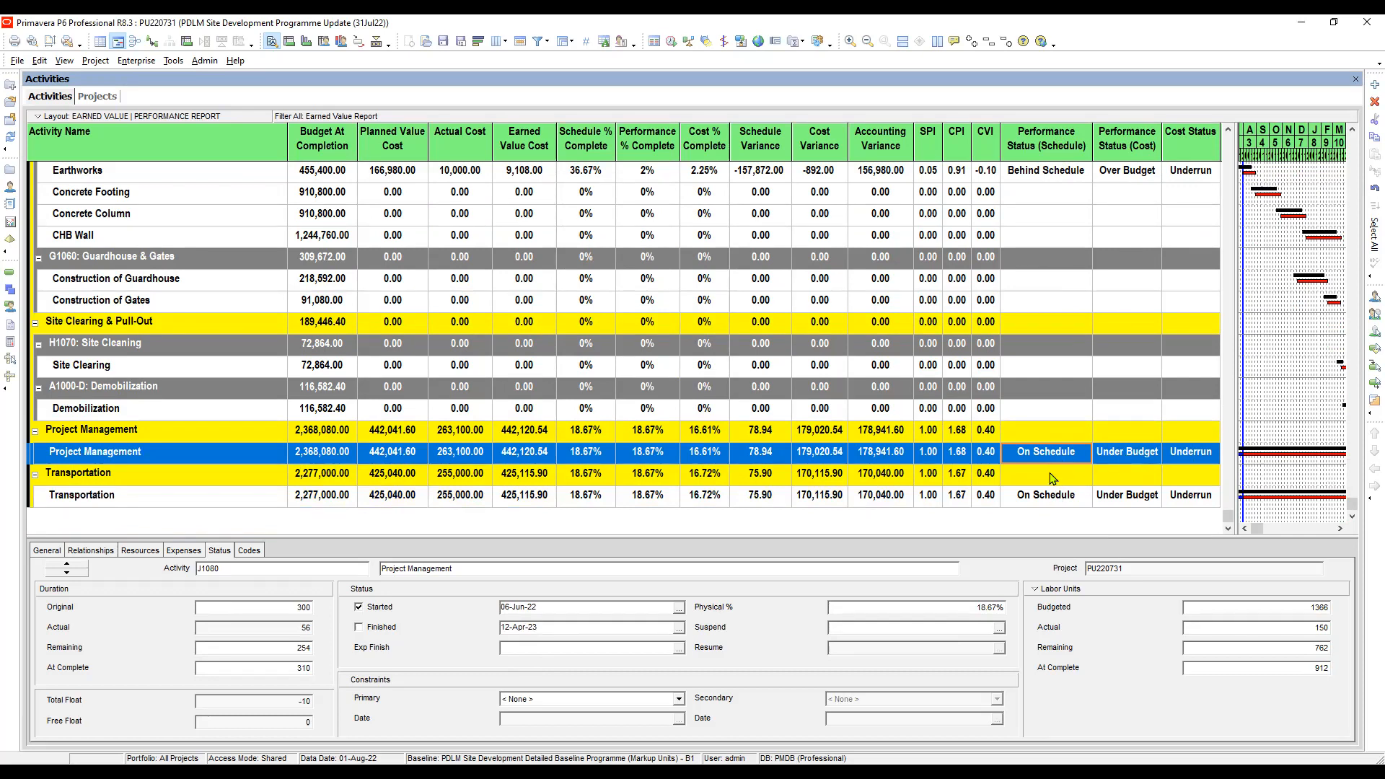
left_click(1054, 497)
left_click(1054, 448)
- Check the cost performance and cost statuses of Project Management and Transportation against their accounting variance, CPI and cost variance
left_click(1111, 450)
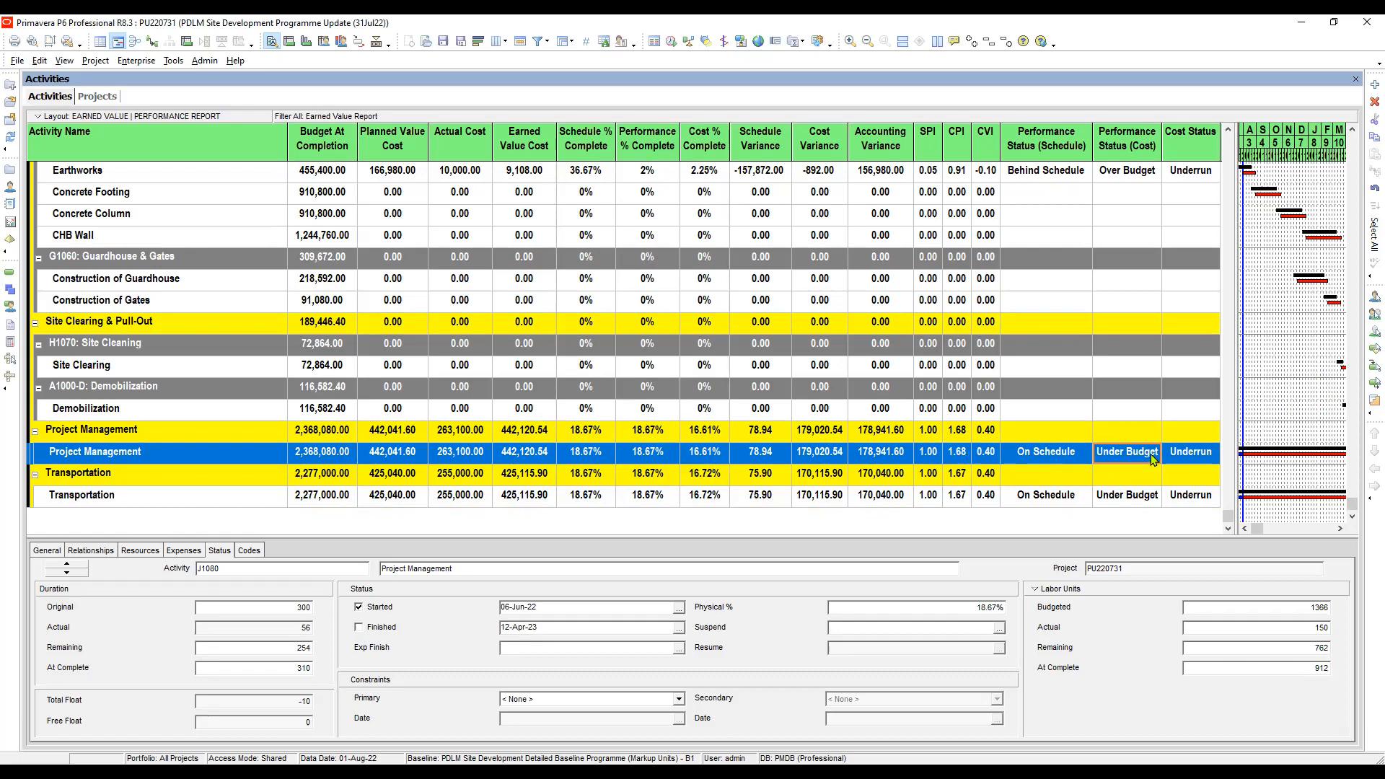
left_click(1206, 456)
left_click(887, 454)
left_click(1198, 458)
left_click(1055, 501)
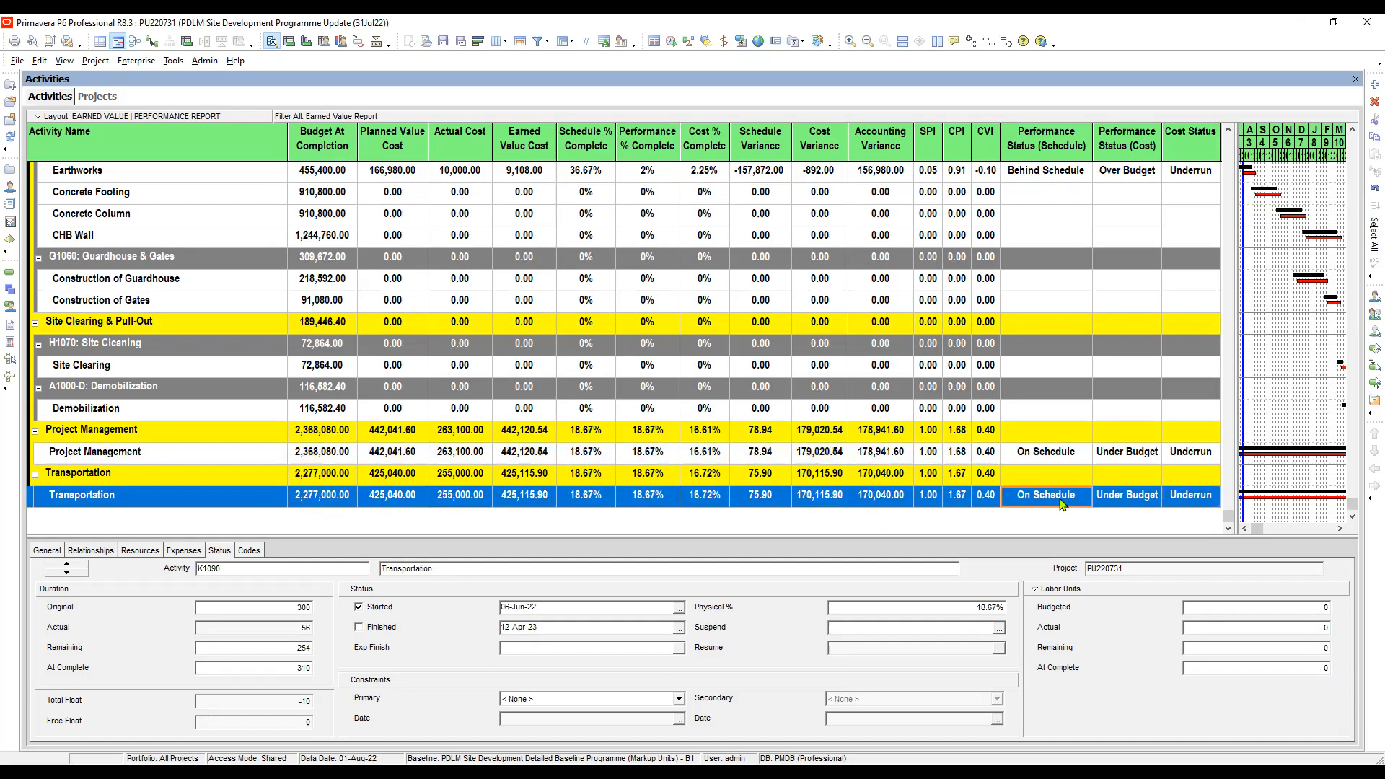
left_click(1129, 501)
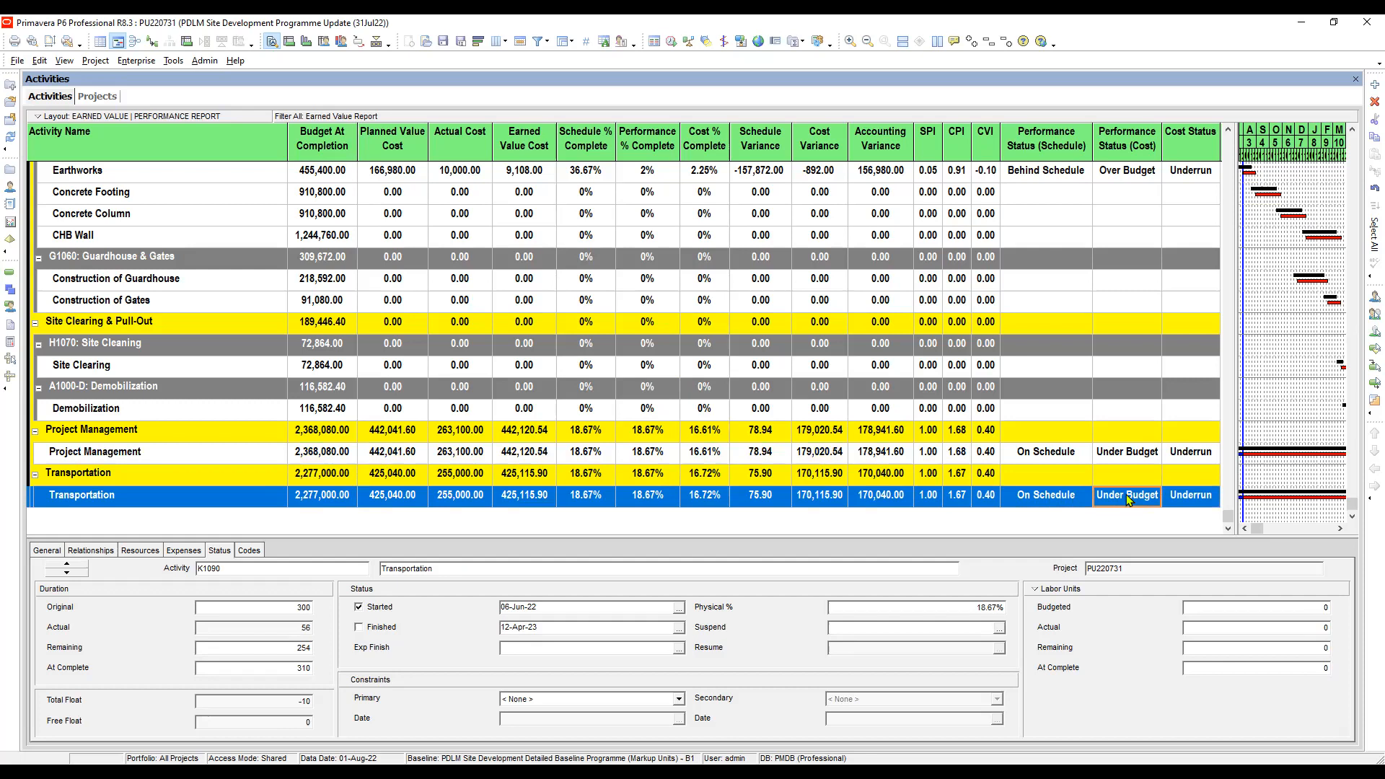
left_click(956, 497)
left_click(826, 497)
left_click(1129, 501)
left_click(1194, 503)
scroll(1147, 419, "up", 4)
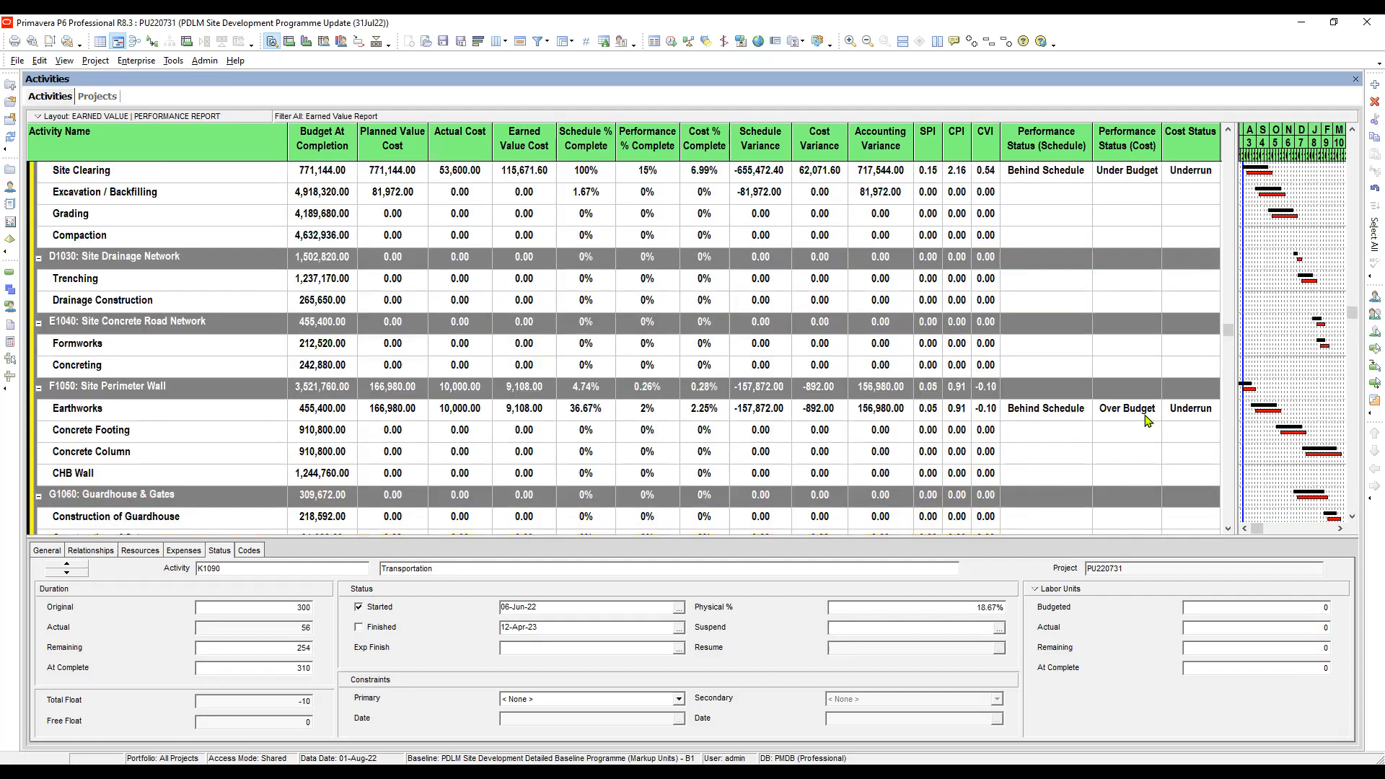
- Compare the schedule performance status of the Site Clearing activity under Site Clearing & Earthworks with its cost performance status
scroll(1146, 419, "up", 3)
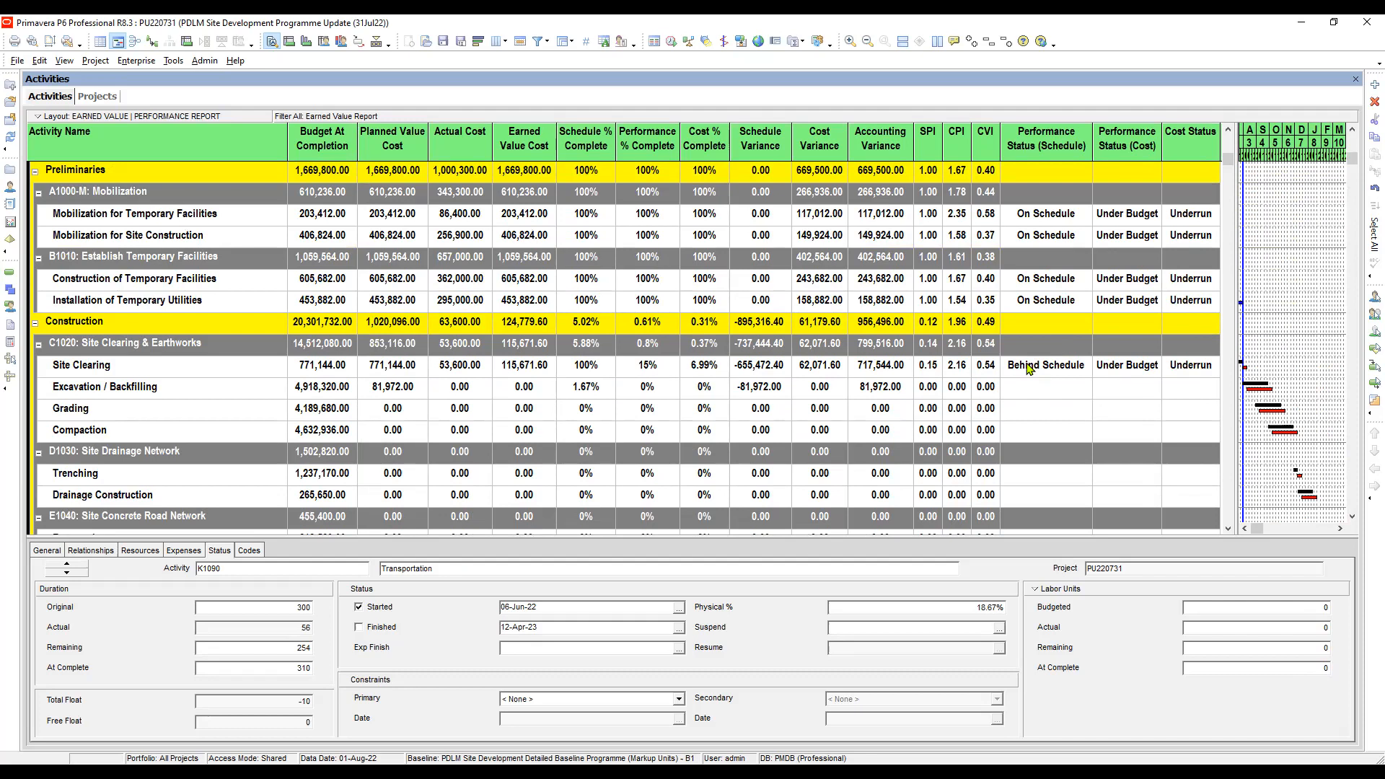
left_click(180, 373)
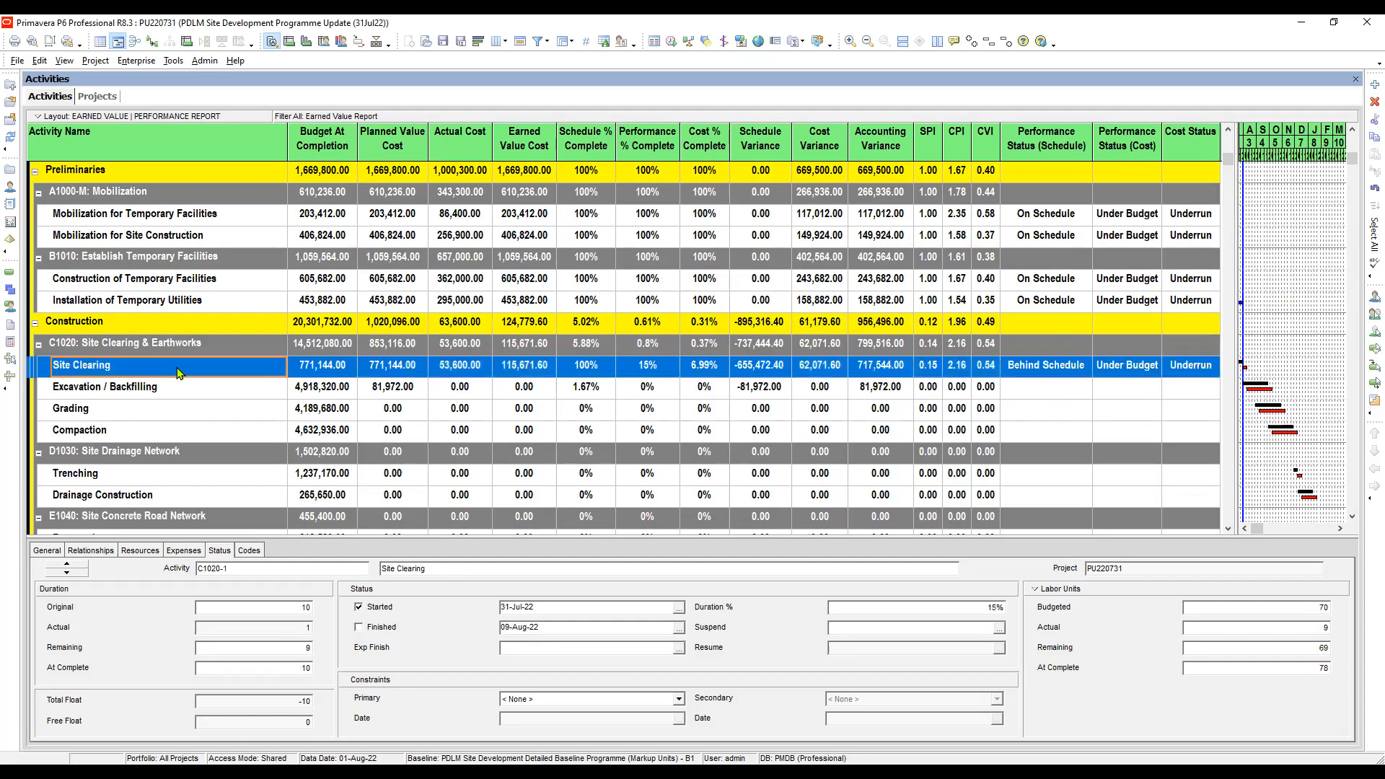
left_click(1047, 371)
scroll(1047, 371, "down", 1)
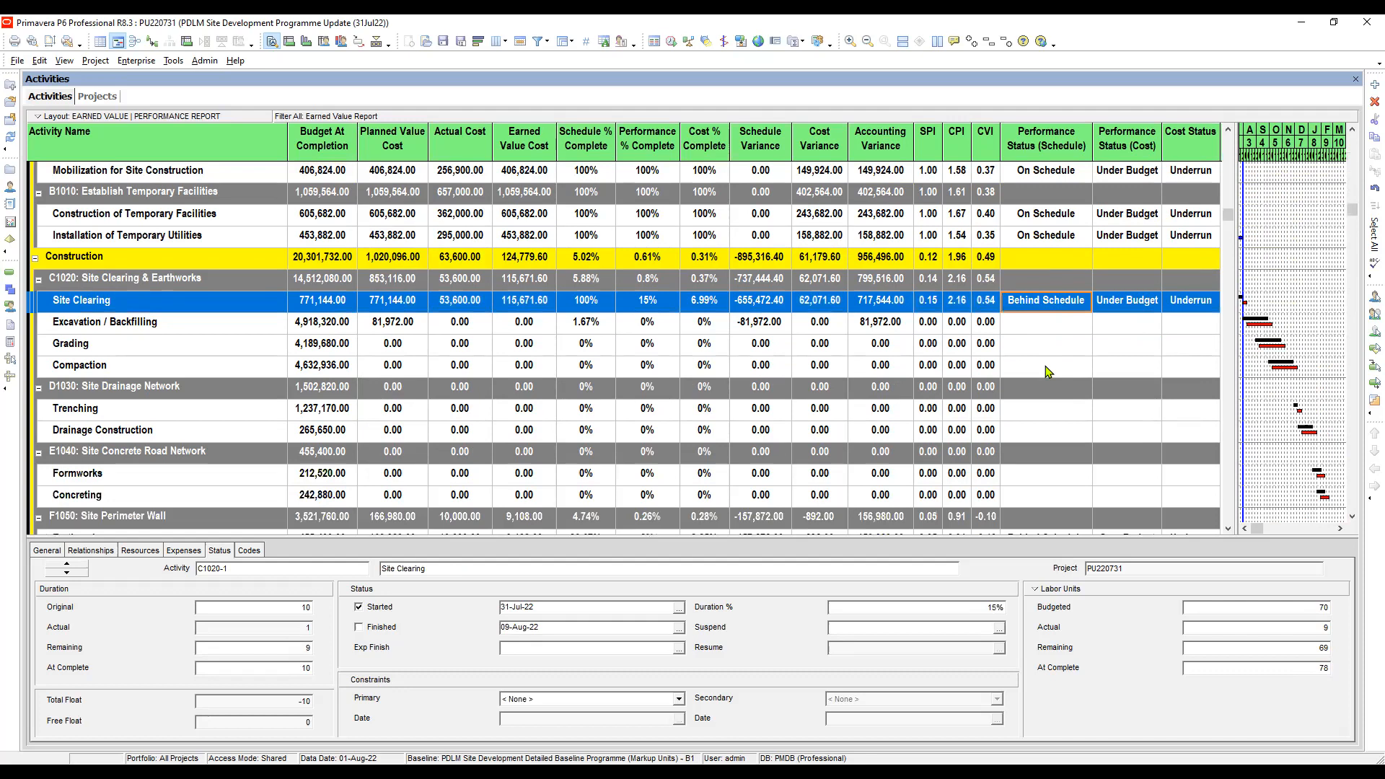
left_click(1123, 303)
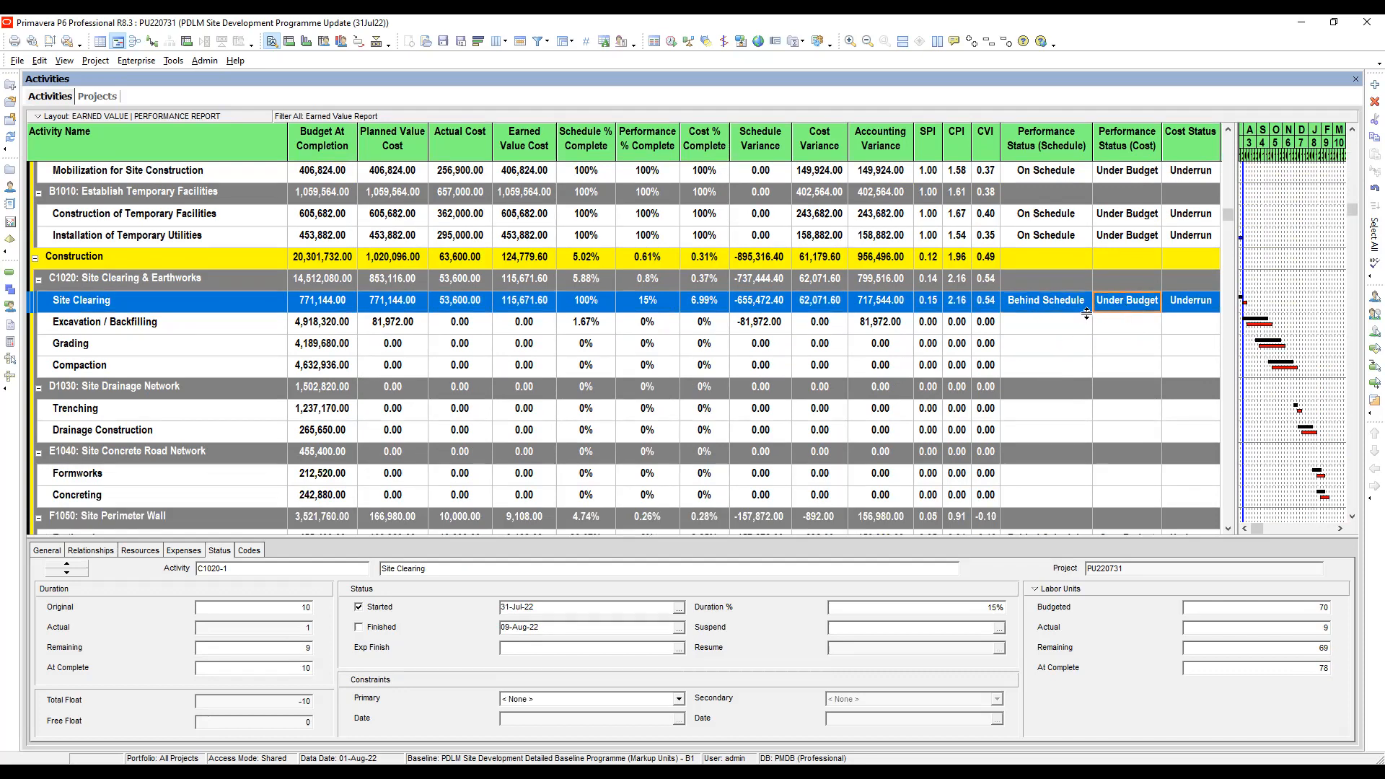
left_click(1081, 303)
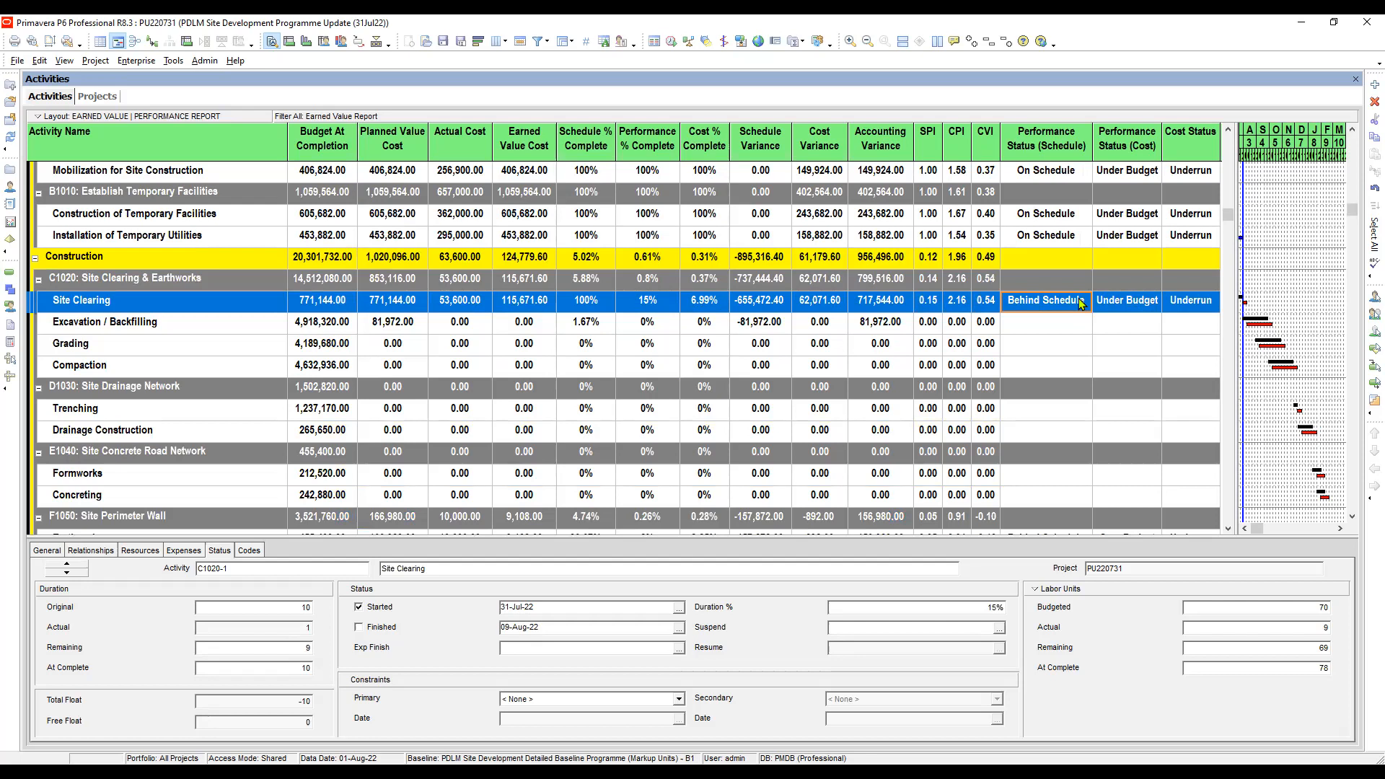
left_click(1130, 304)
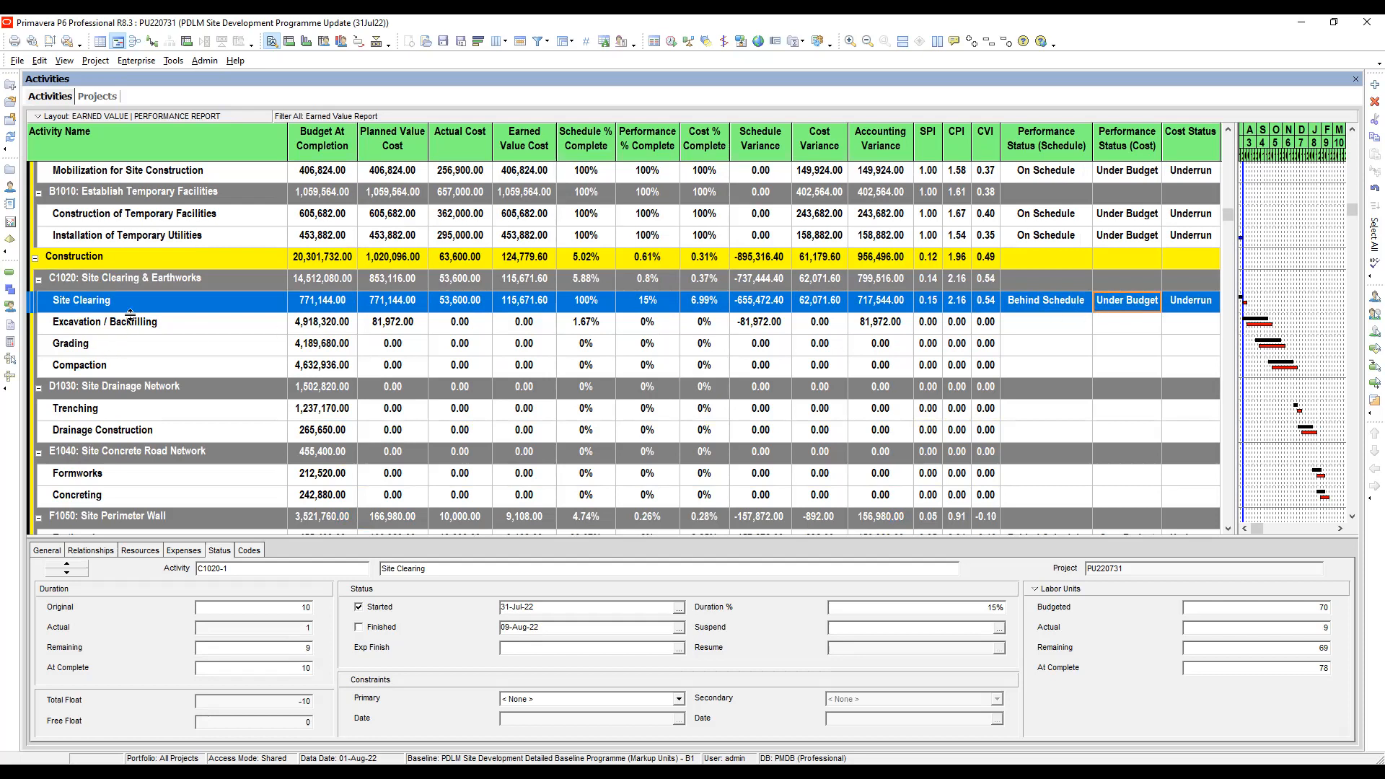
left_click(1058, 308)
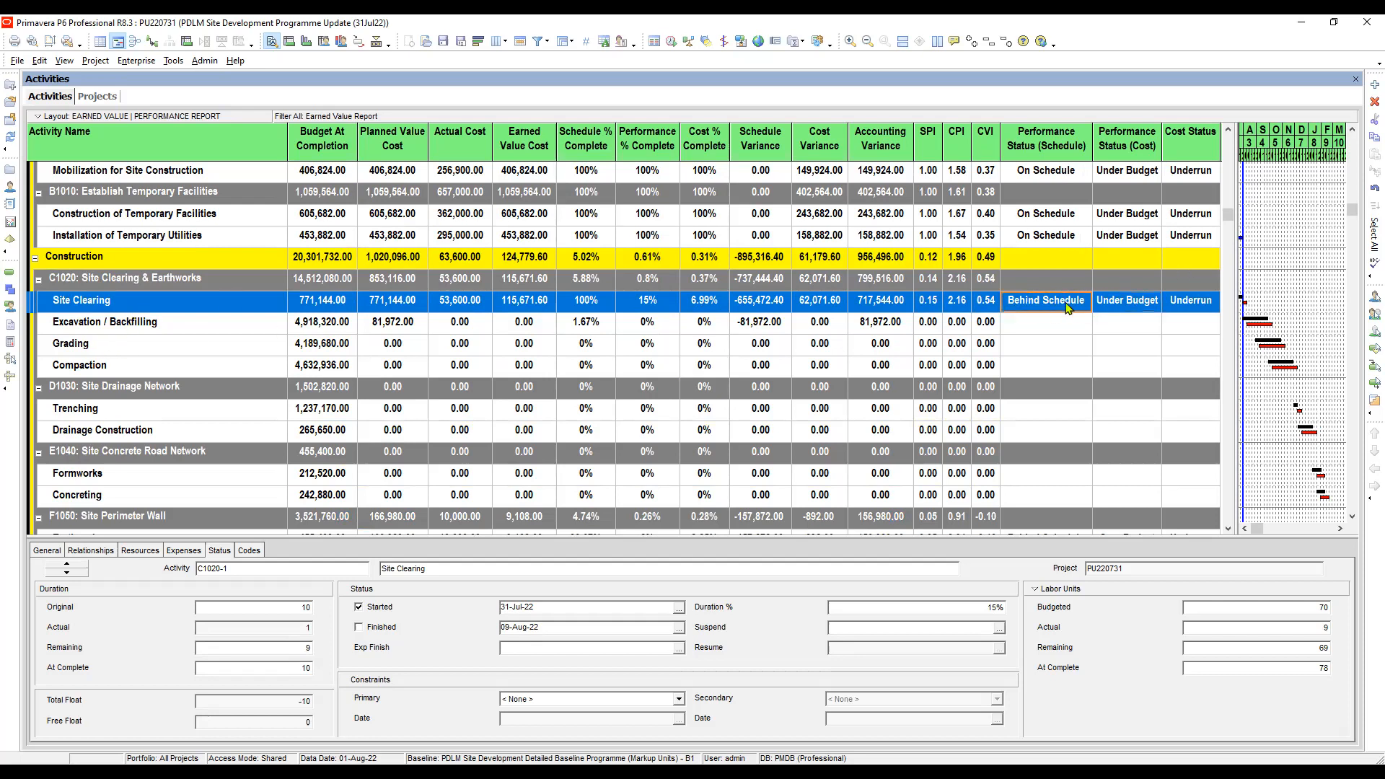
left_click(1132, 308)
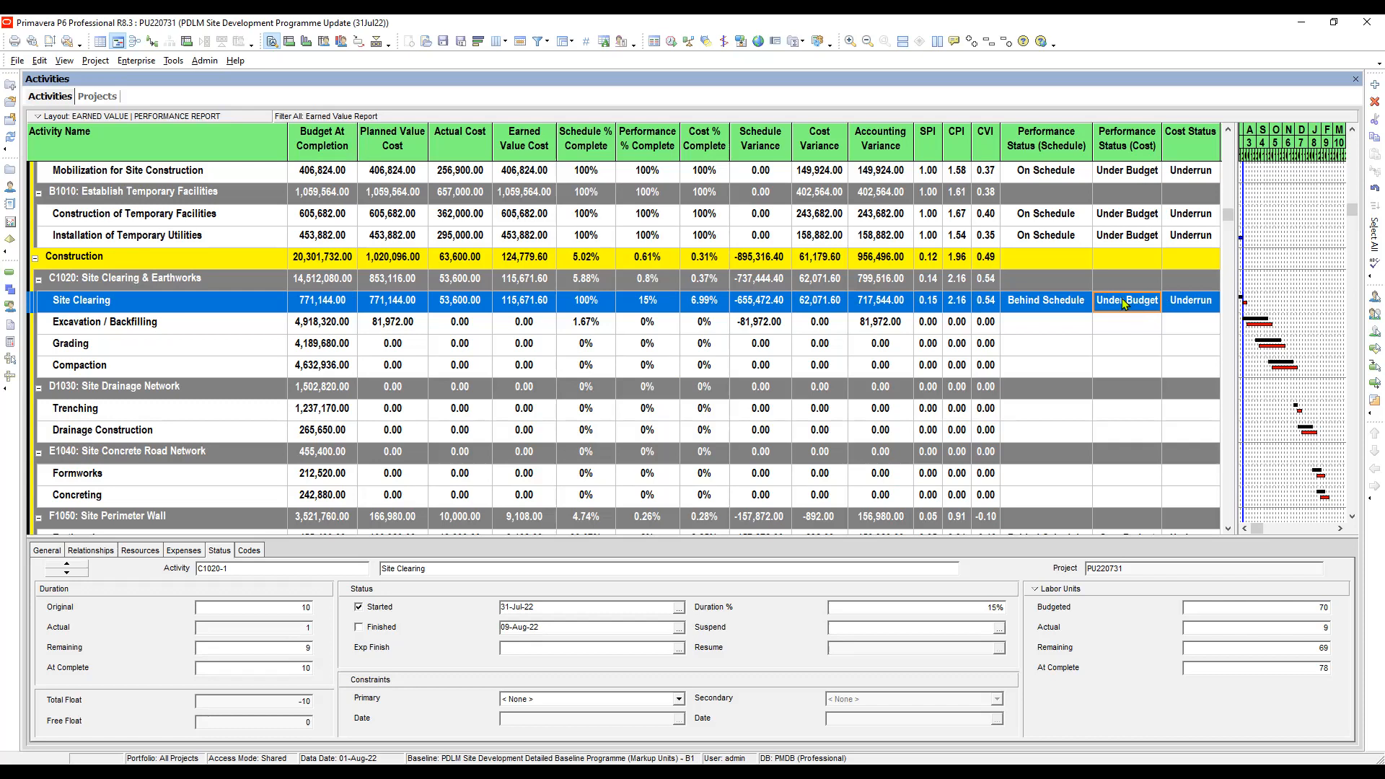
left_click(1062, 305)
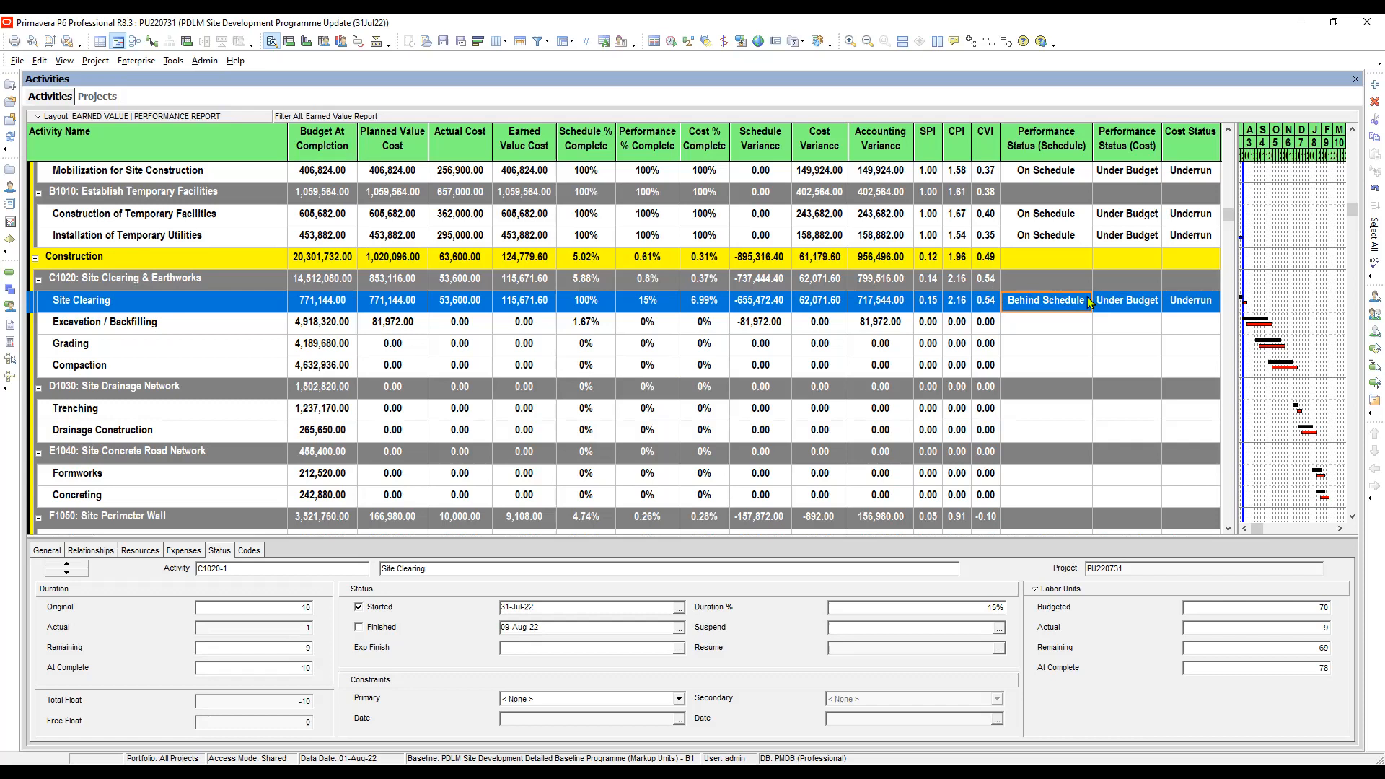
left_click(1125, 303)
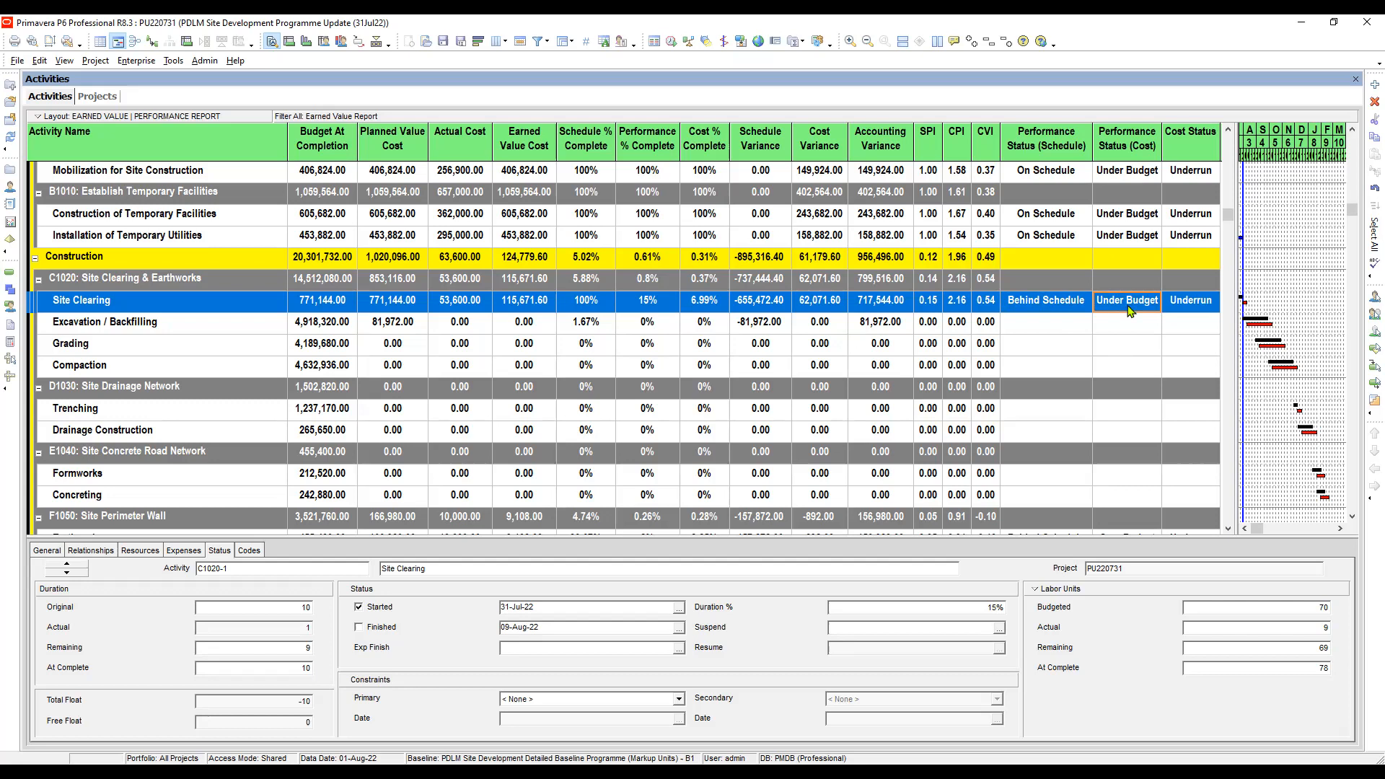
- Examine how Site Clearing's Behind Schedule and Under Budget statuses relate to each other and to its earned value figures
left_click(1066, 300)
left_click(1121, 306)
left_click(1067, 302)
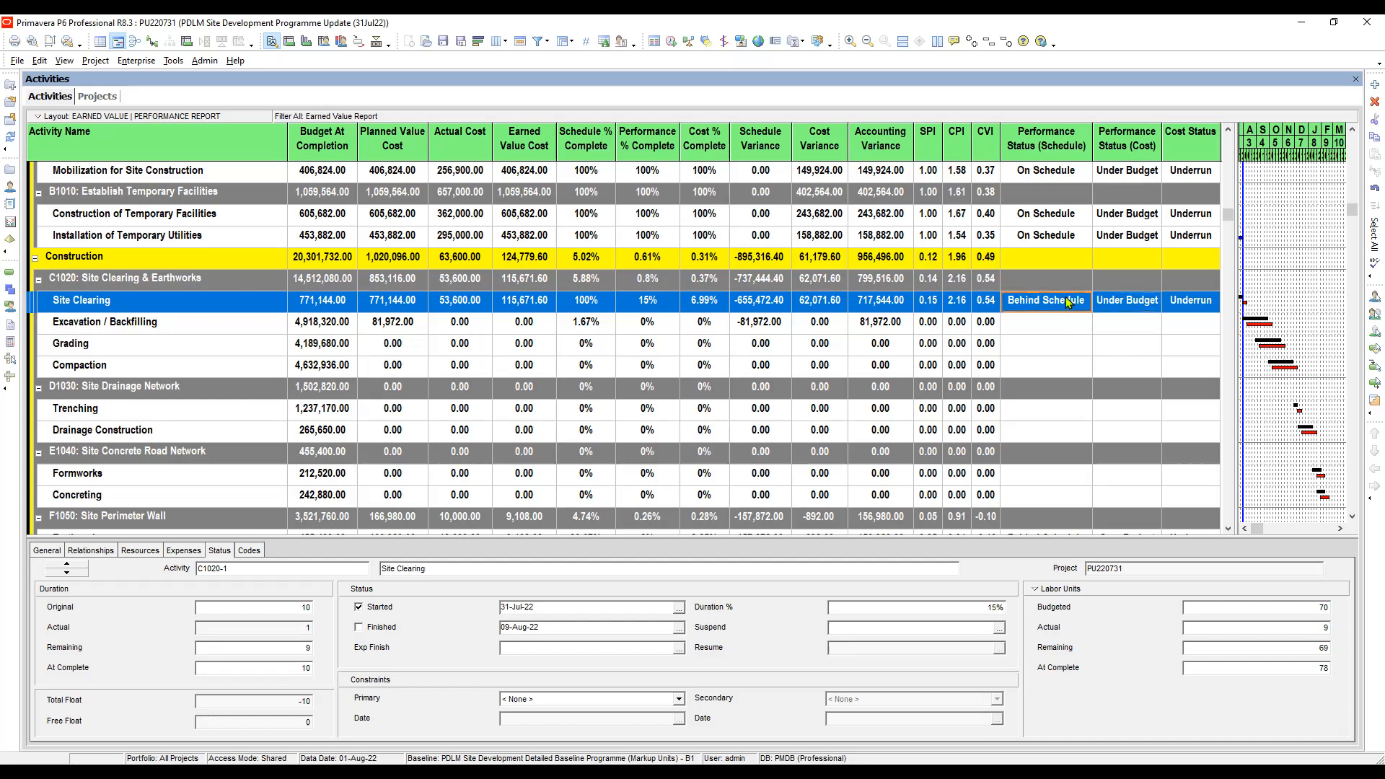
left_click(1108, 303)
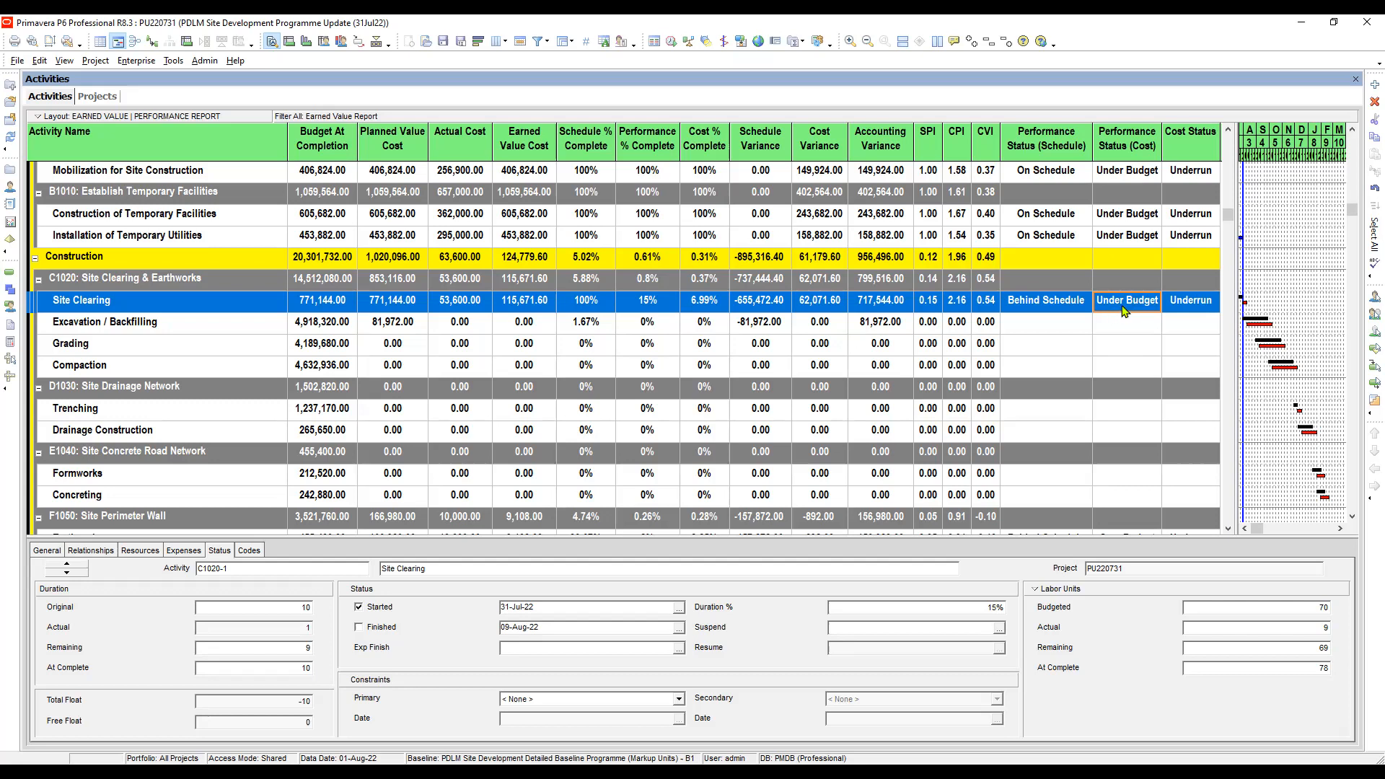
left_click(1046, 305)
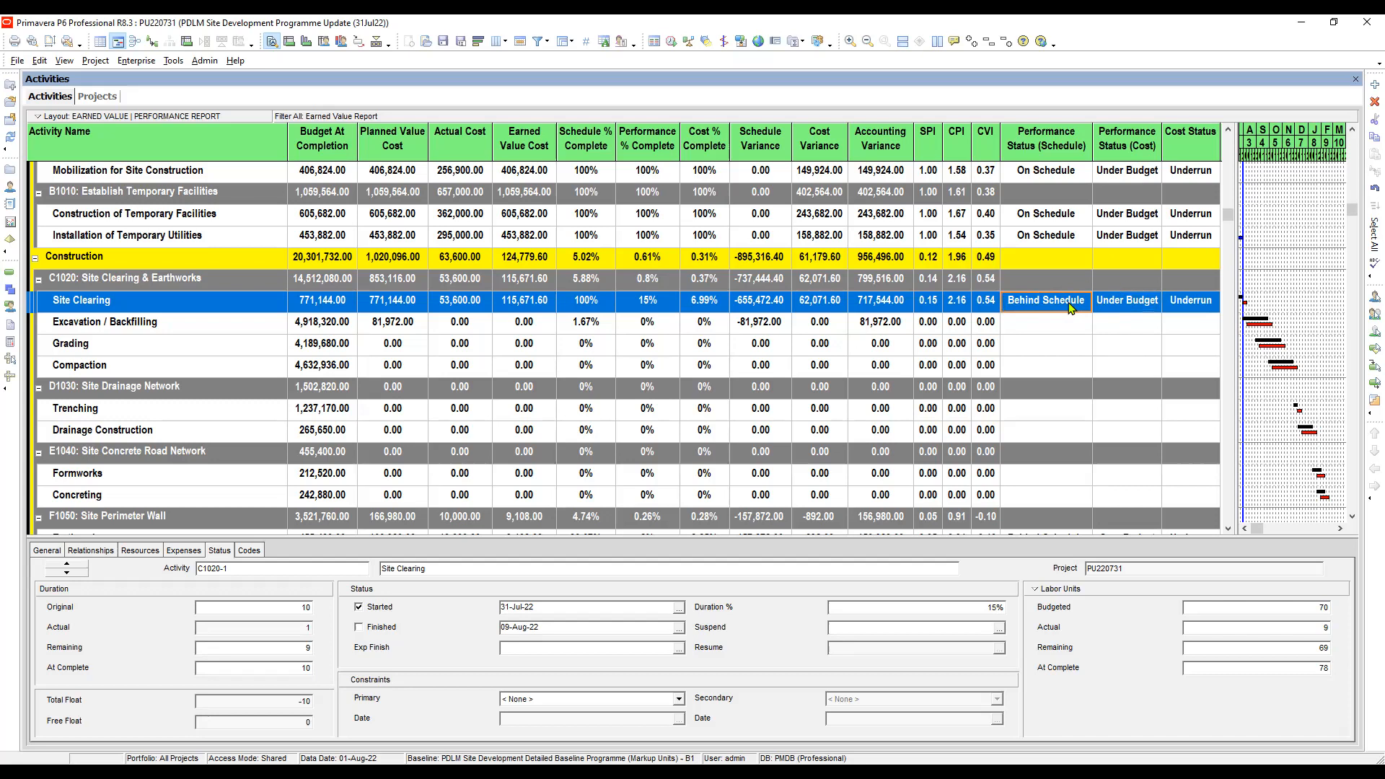
left_click(1111, 303)
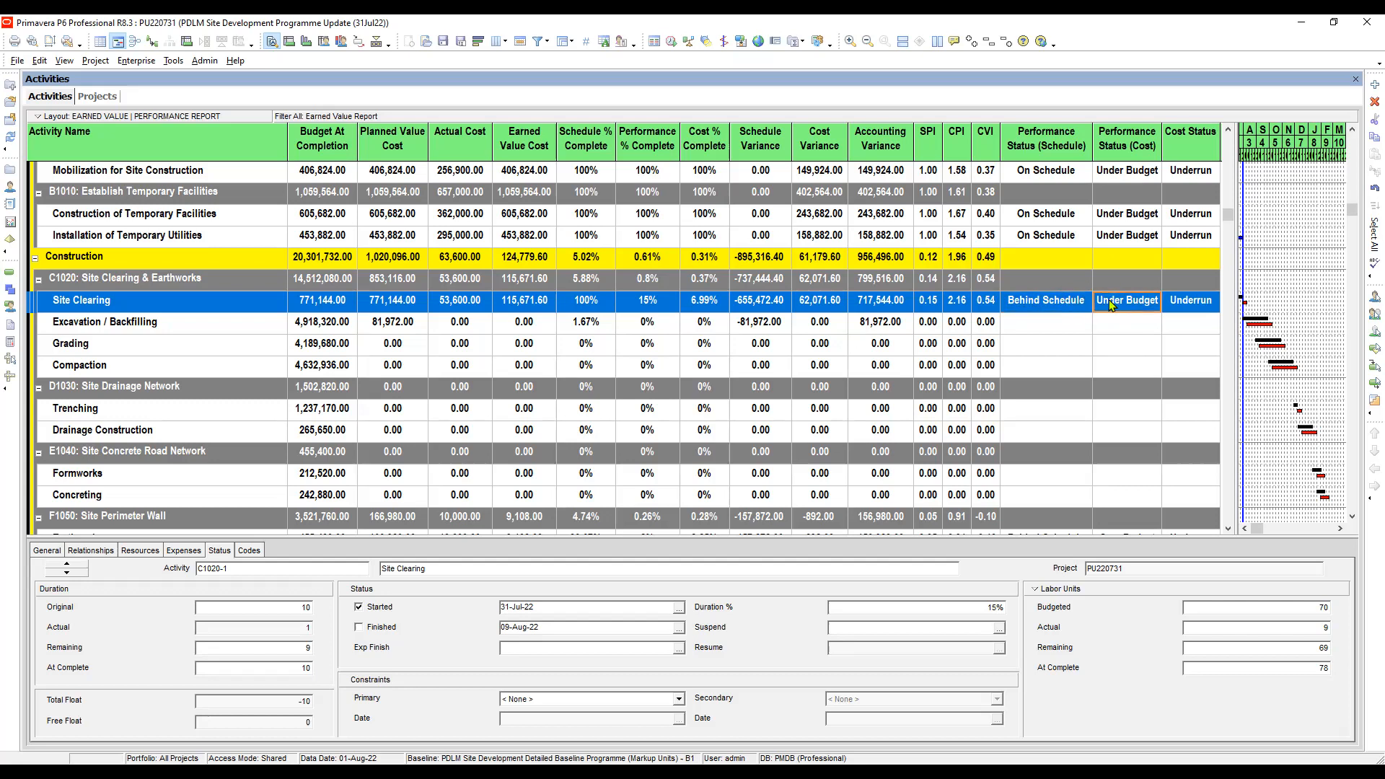
left_click(1065, 308)
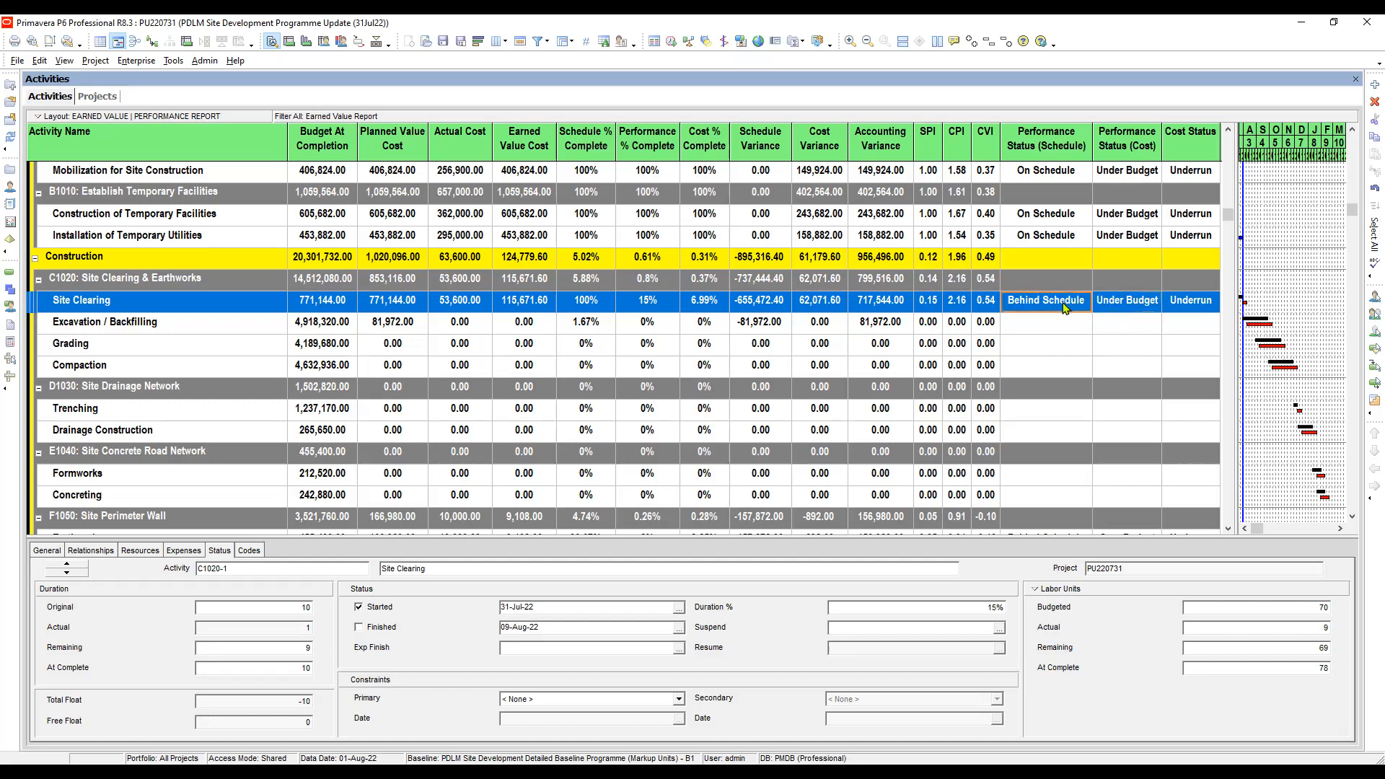
left_click(1112, 304)
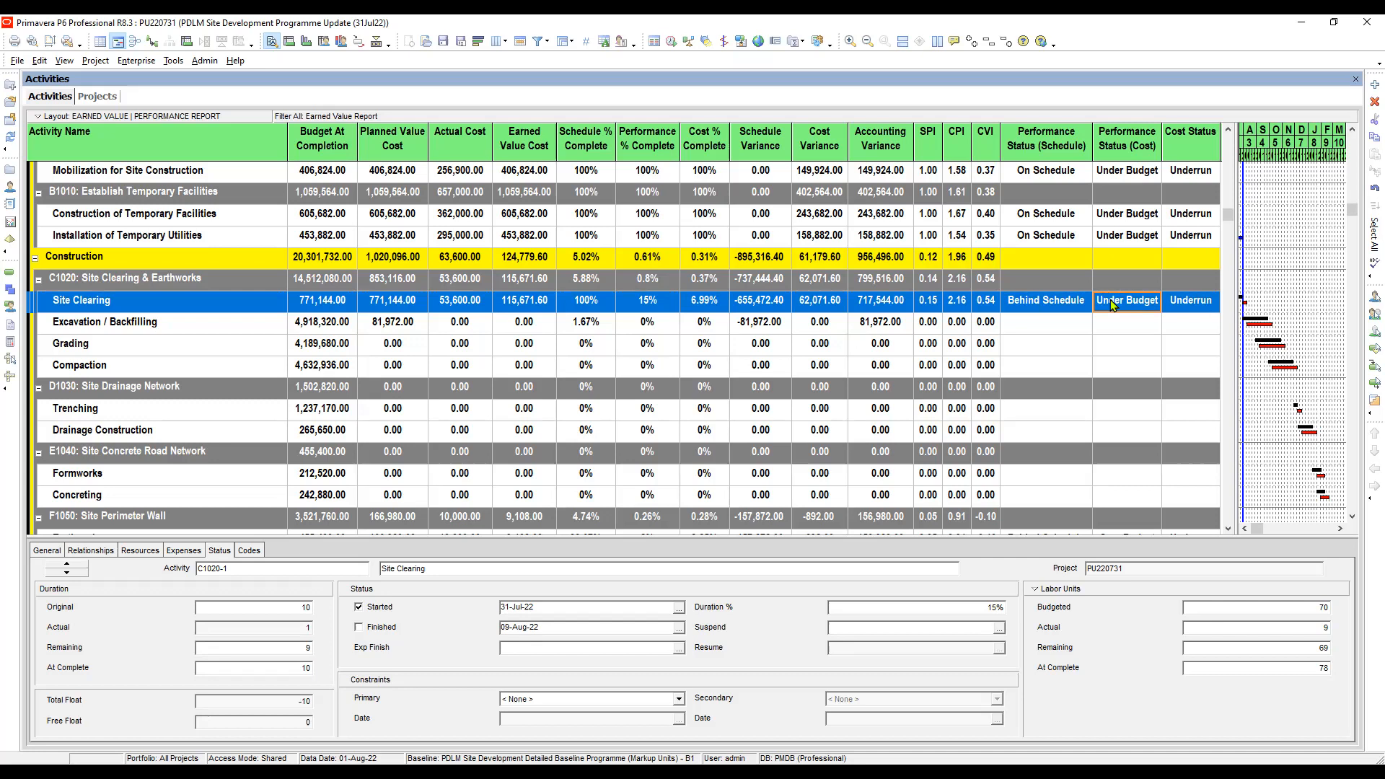
left_click(1055, 308)
left_click(1120, 309)
left_click(1071, 308)
left_click(1110, 308)
- In the WBS view, try PF = 1 / (Cost Performance Index * Schedule Performance Index) for Site Clearing & Earthworks' ETC, but keep PF = 1 / Cost Performance Index
left_click(10, 288)
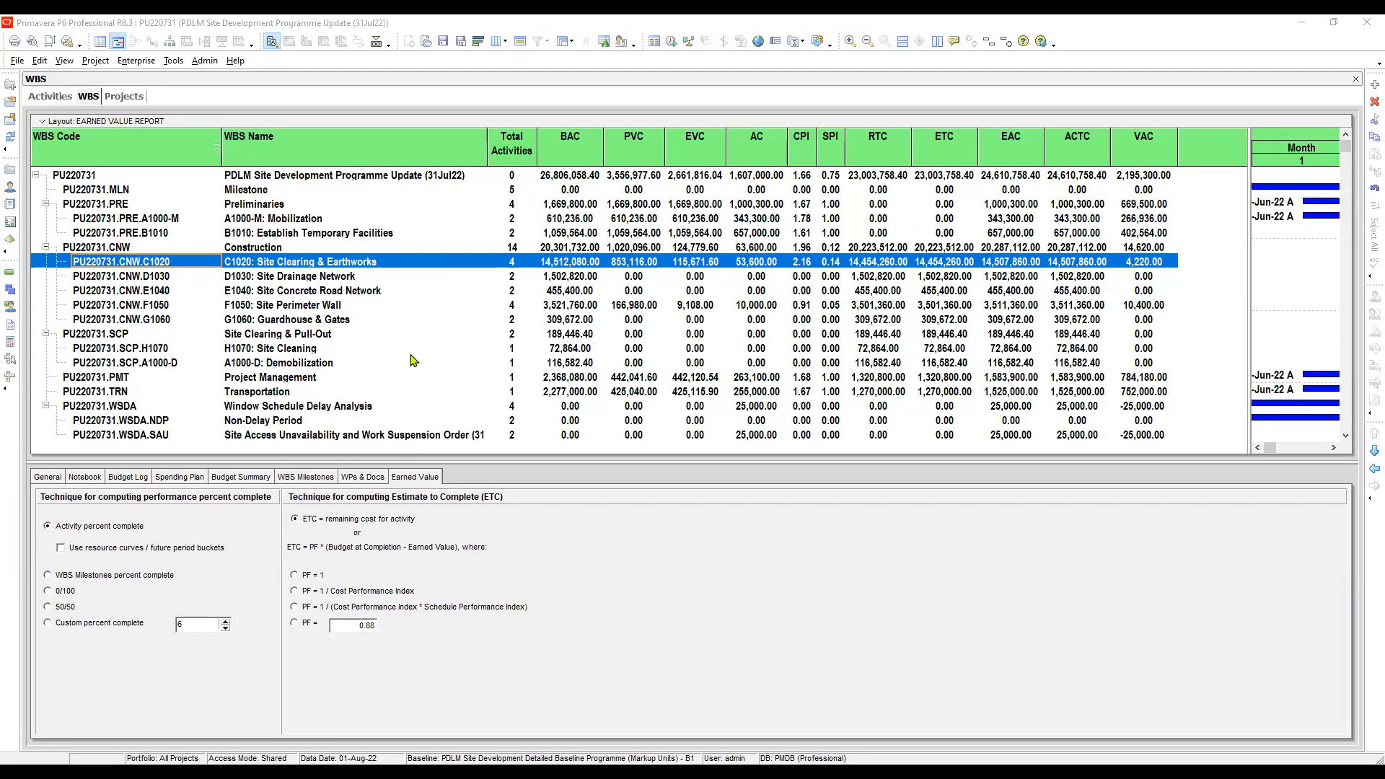
left_click(304, 263)
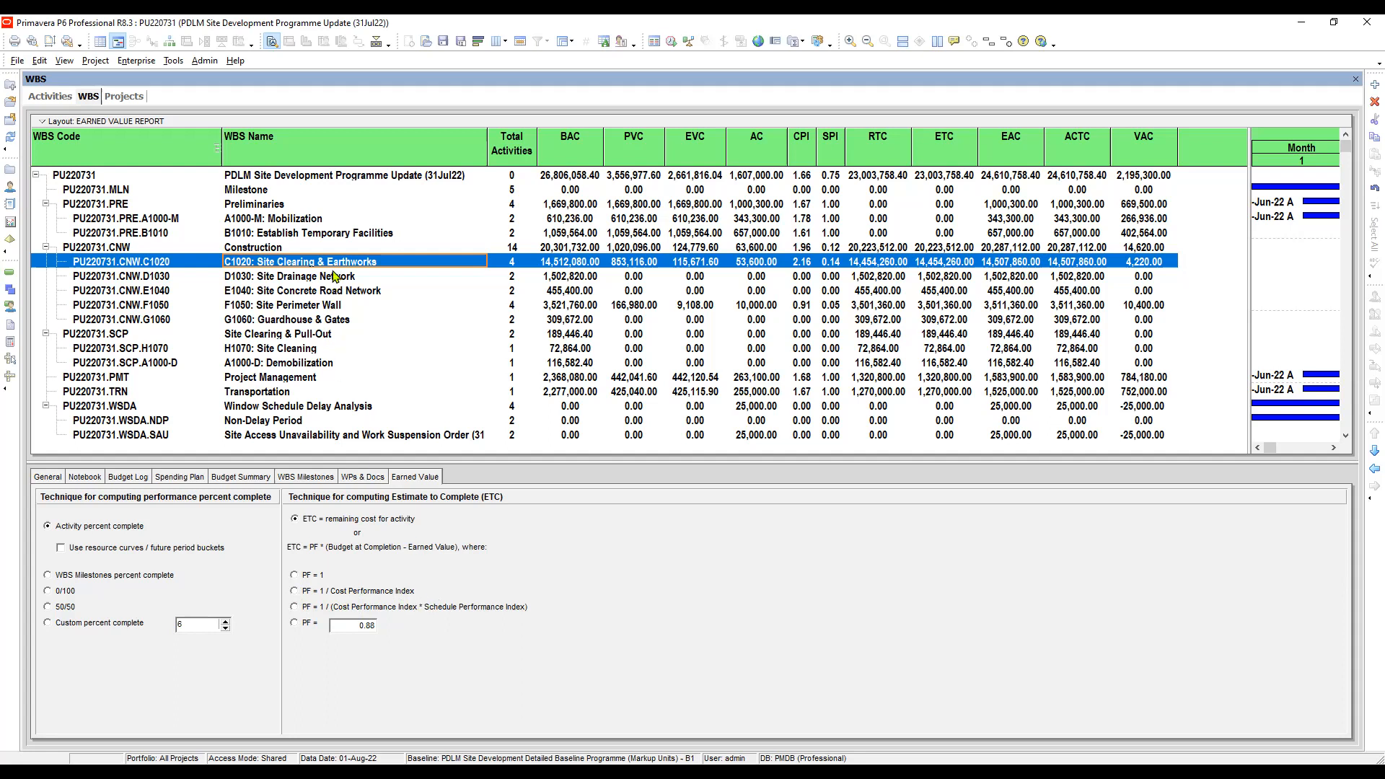
left_click(295, 591)
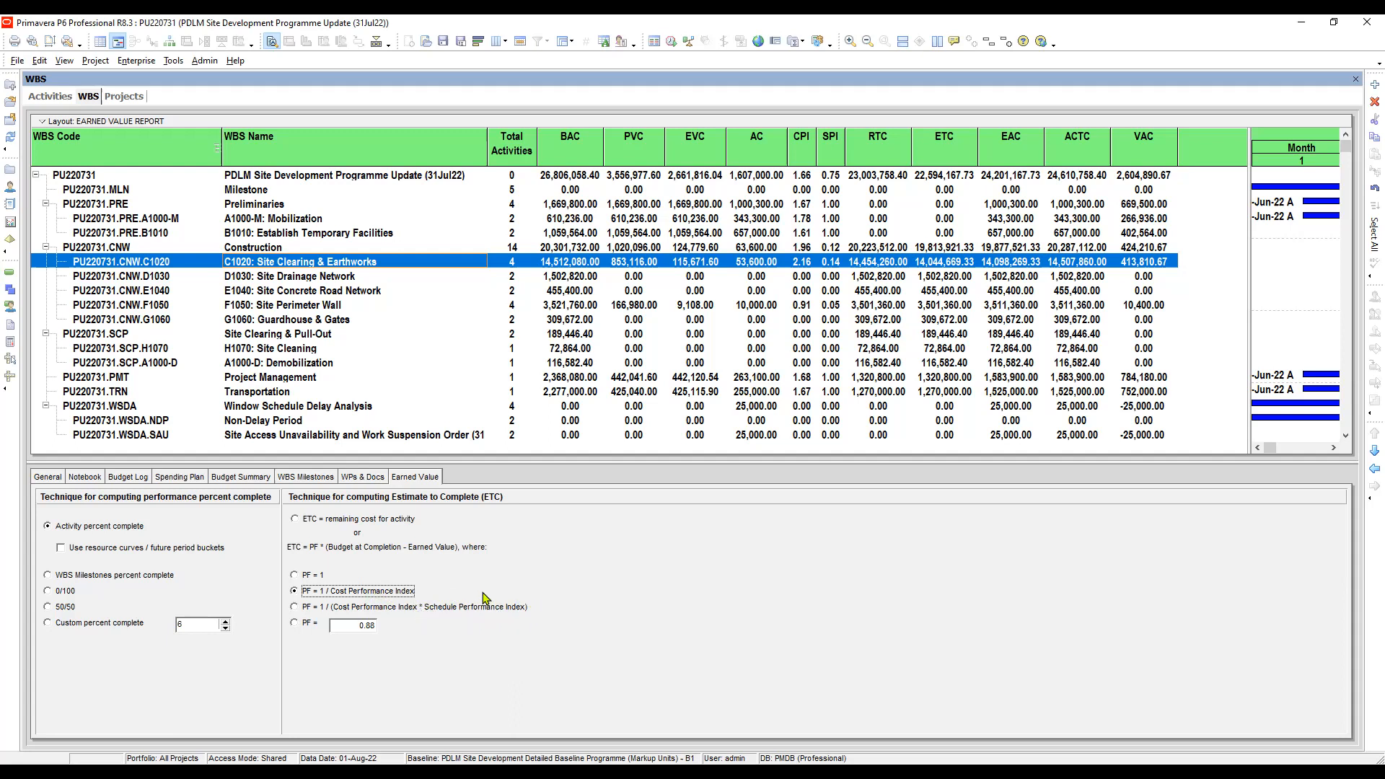
left_click(294, 608)
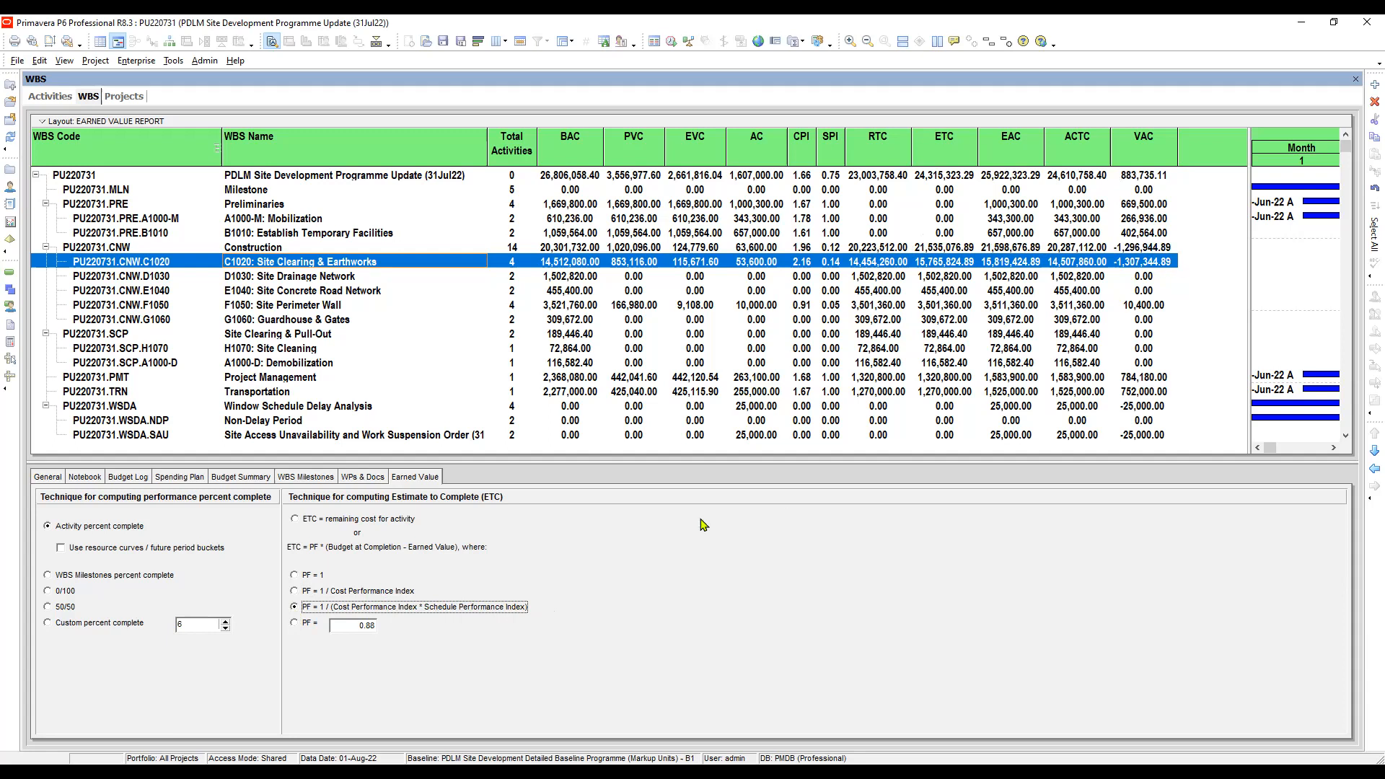
left_click(295, 591)
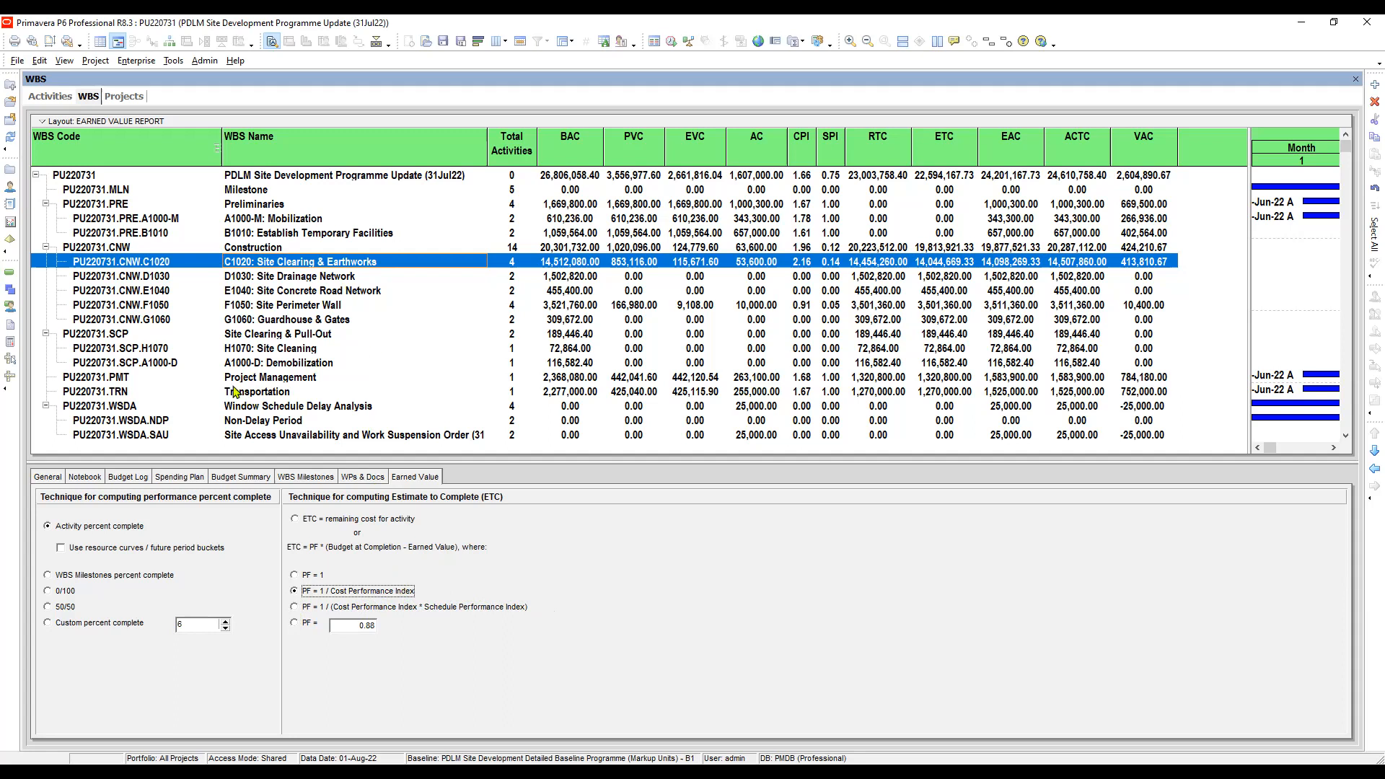
- Return to the activities and collapse the D1030: Site Drainage Network and E1040: Site Concrete Road Network groups
left_click(302, 309)
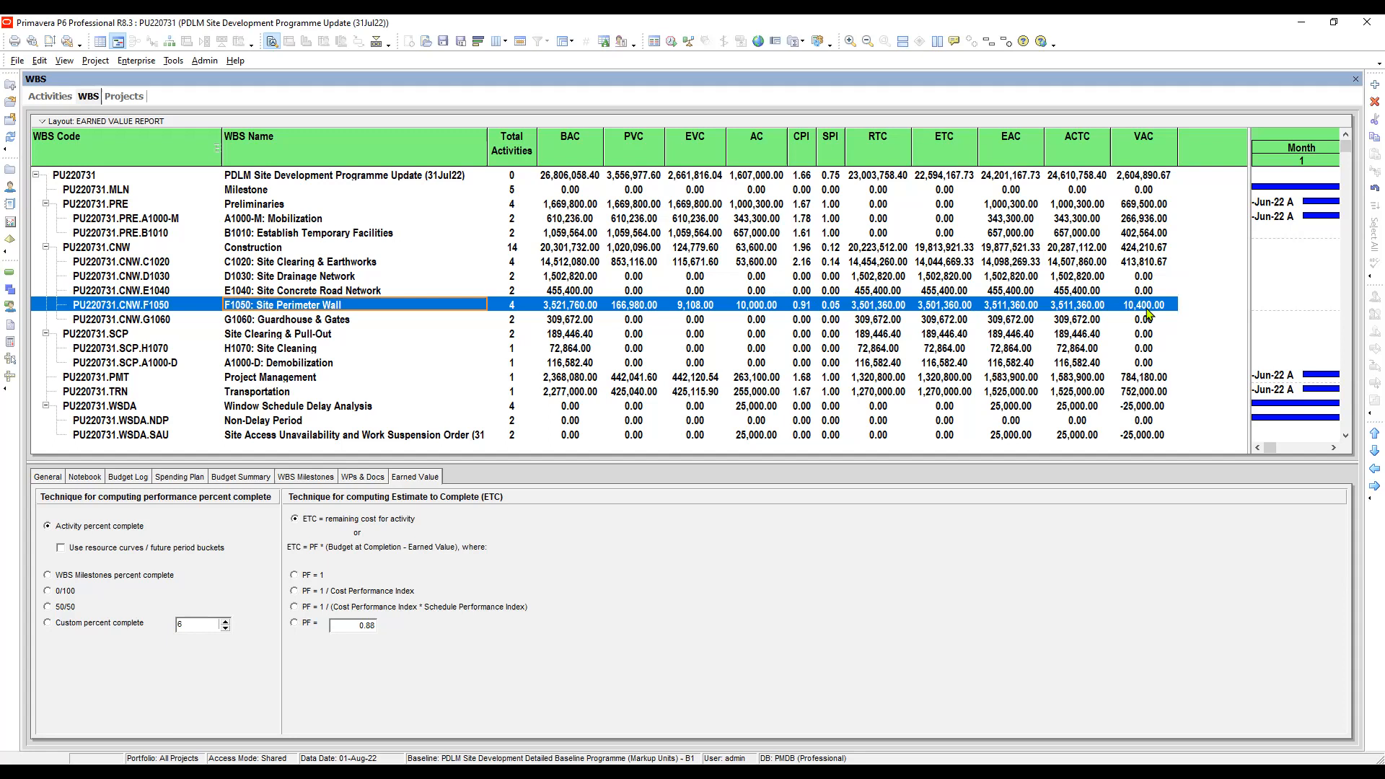
left_click(45, 98)
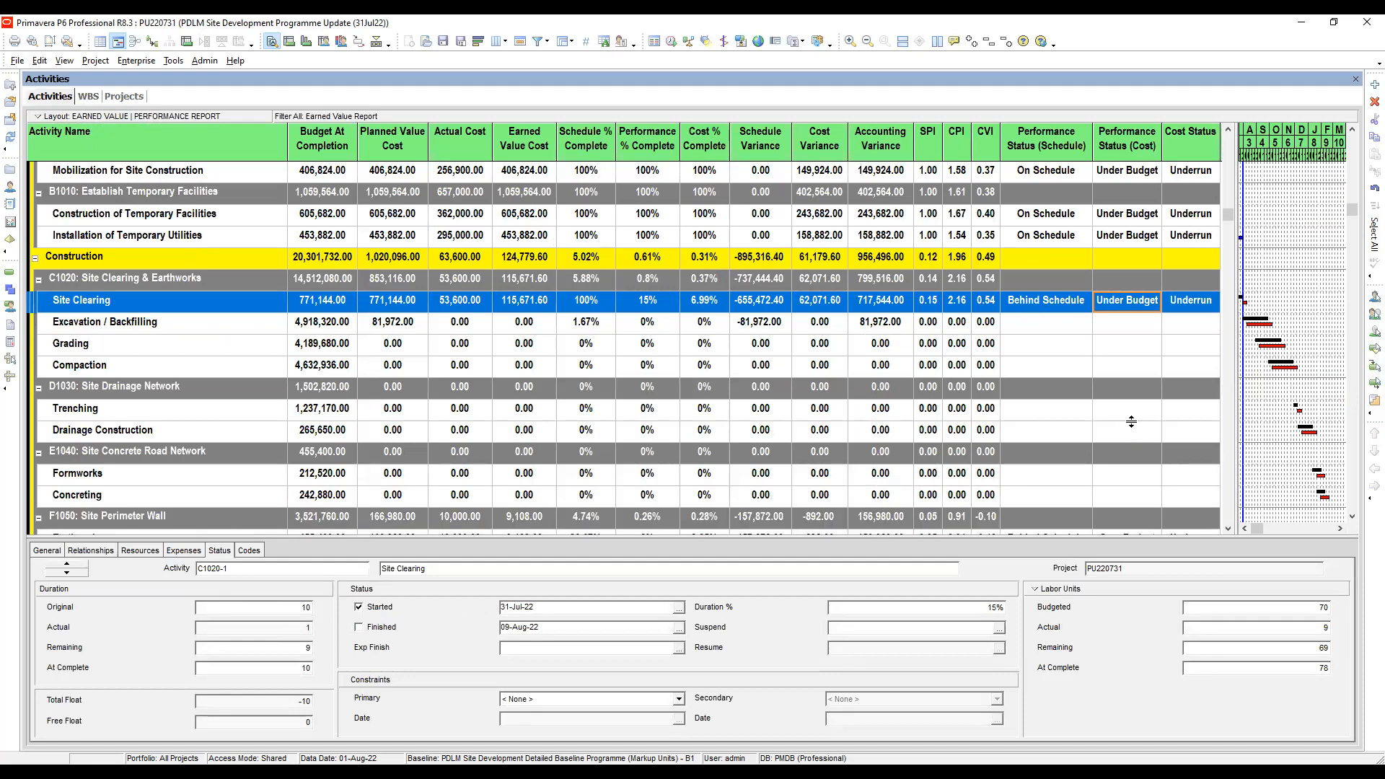
left_click(1073, 413)
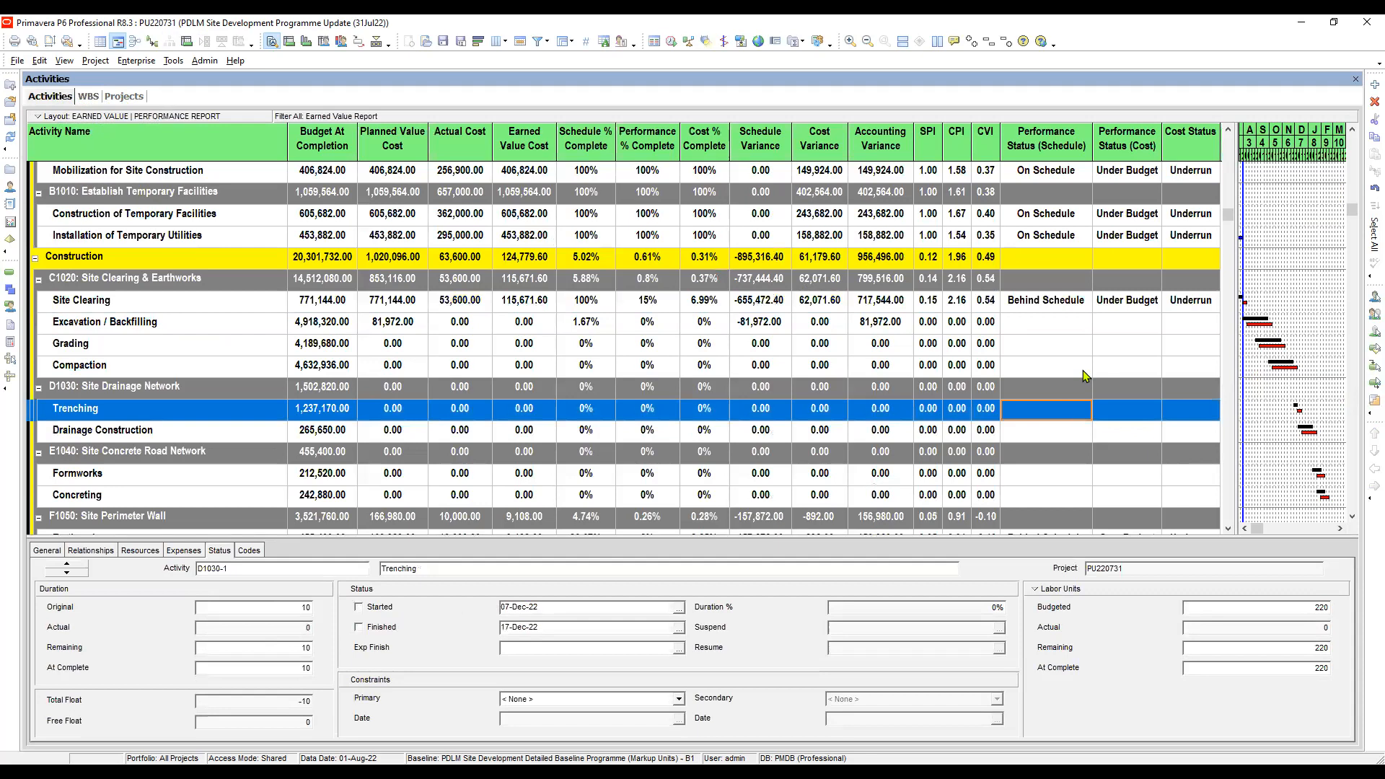
double_click(1061, 389)
double_click(1045, 403)
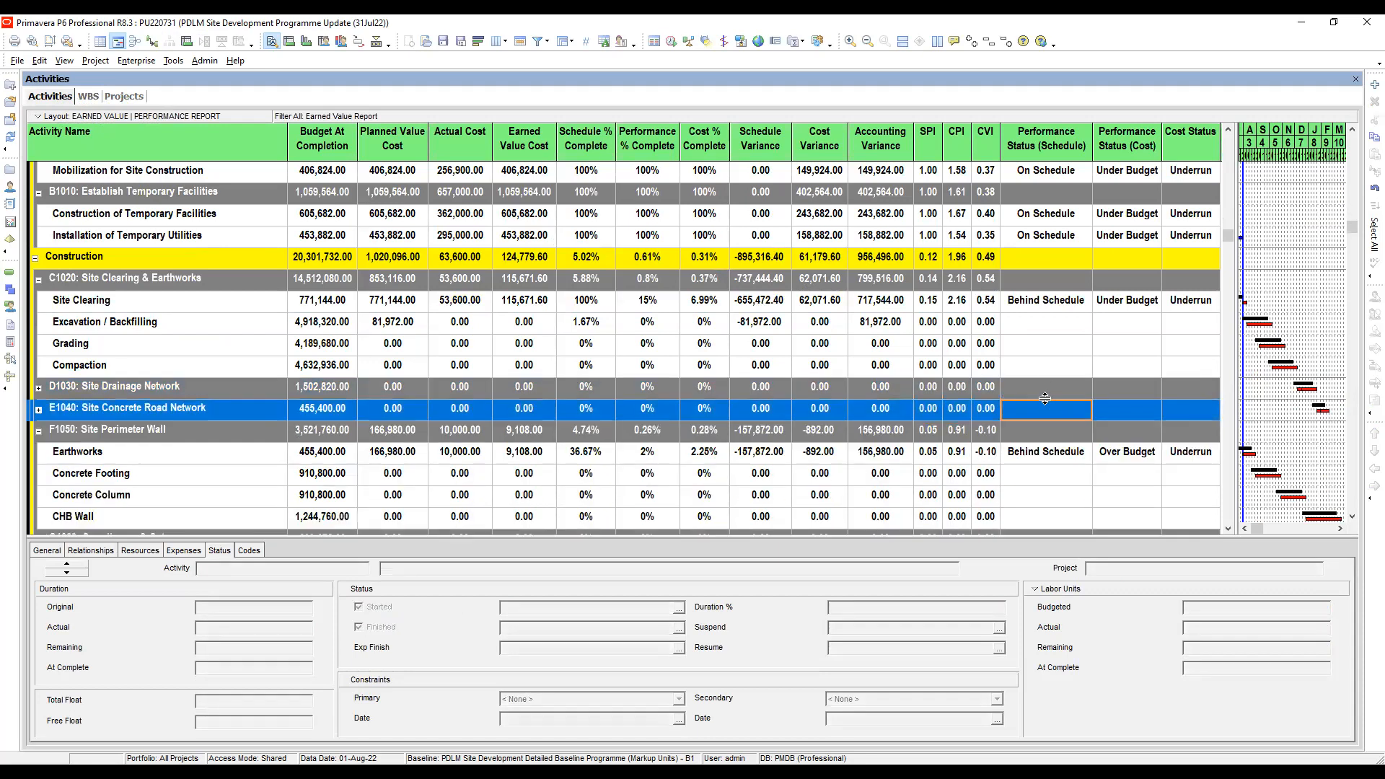
- Review the schedule performance, cost performance and cost statuses of the Earthworks activity under Site Perimeter Wall
left_click(1034, 458)
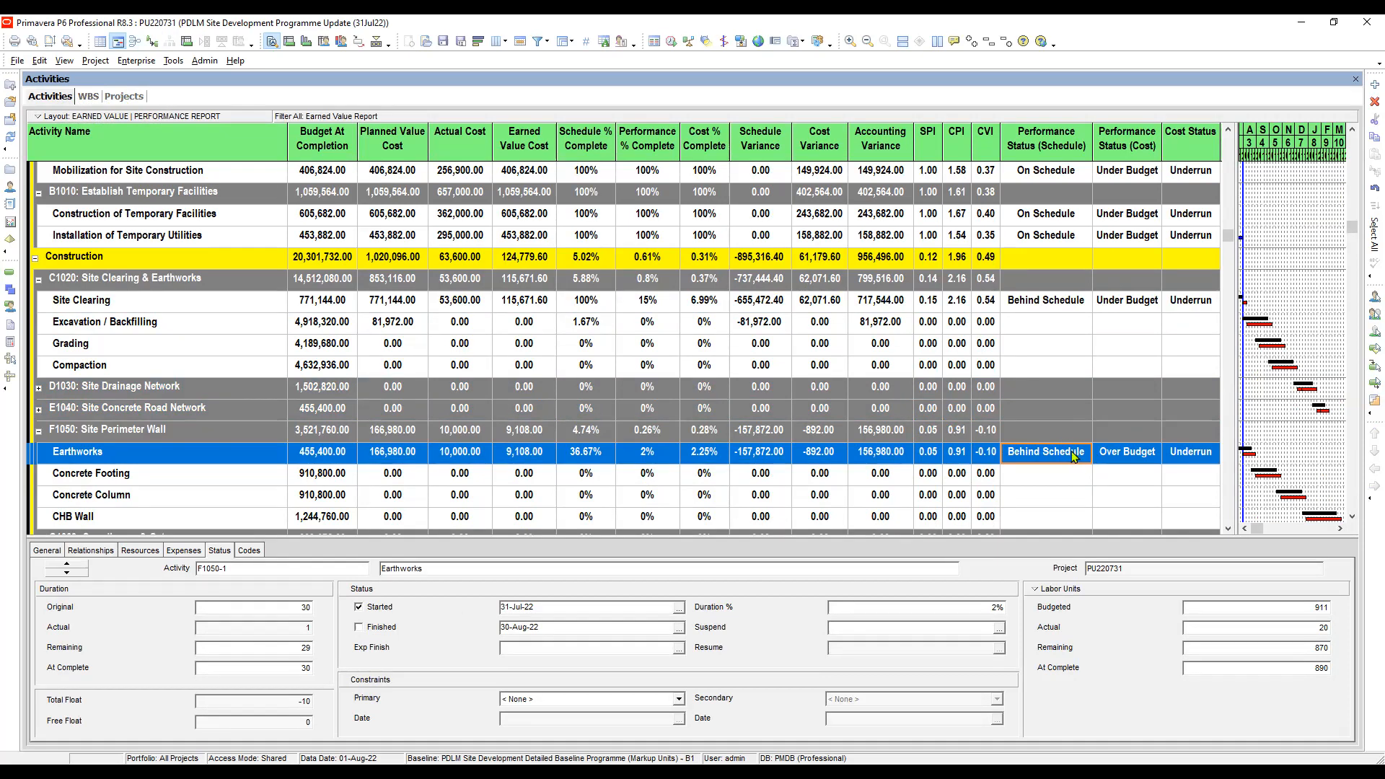
left_click(1138, 443)
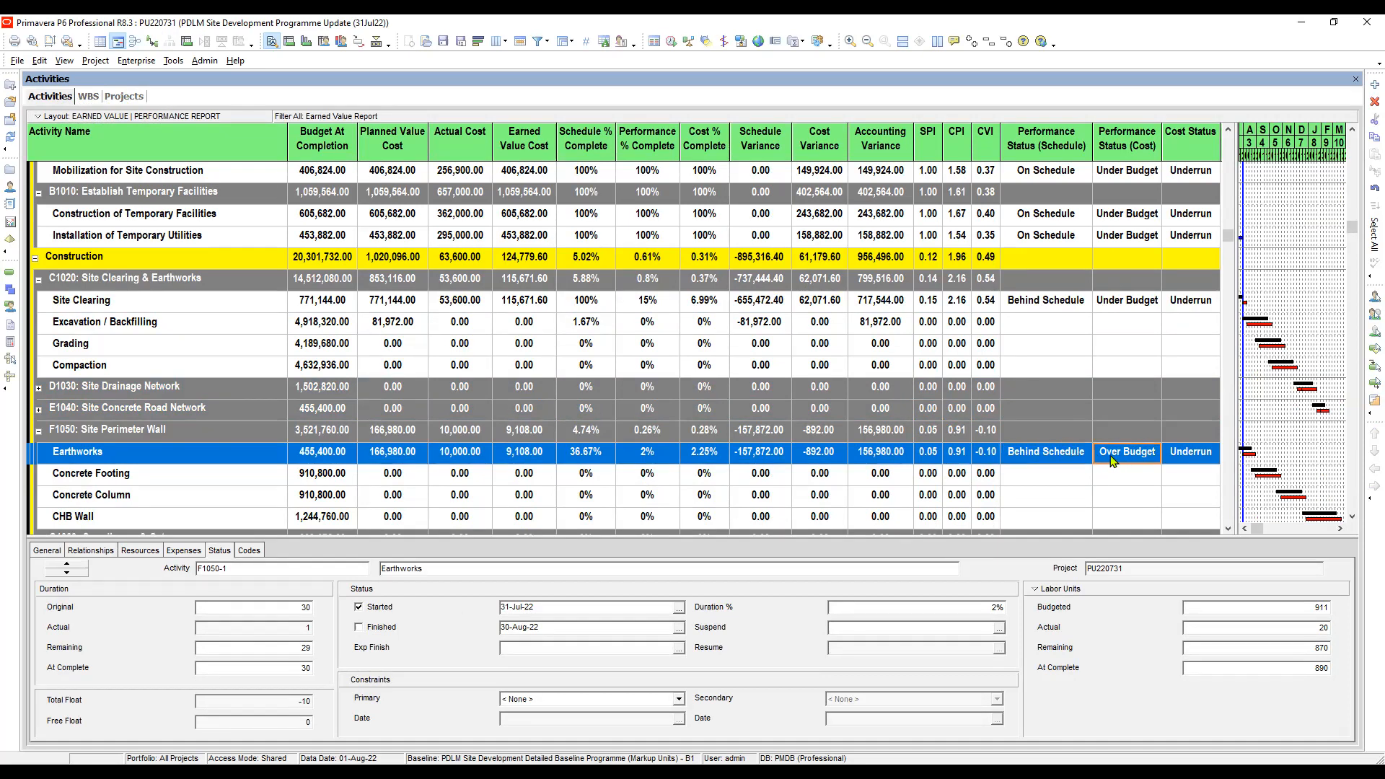
left_click(1049, 456)
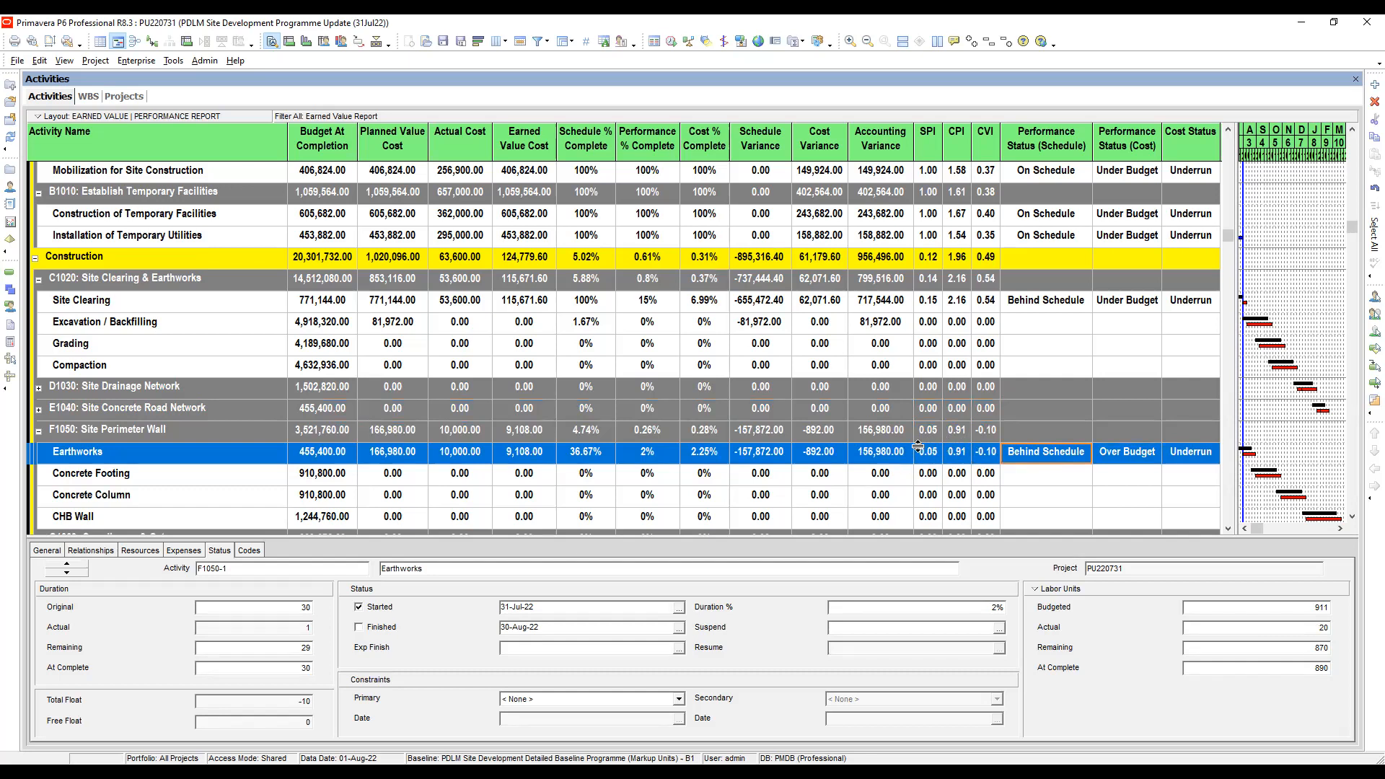
left_click(1123, 462)
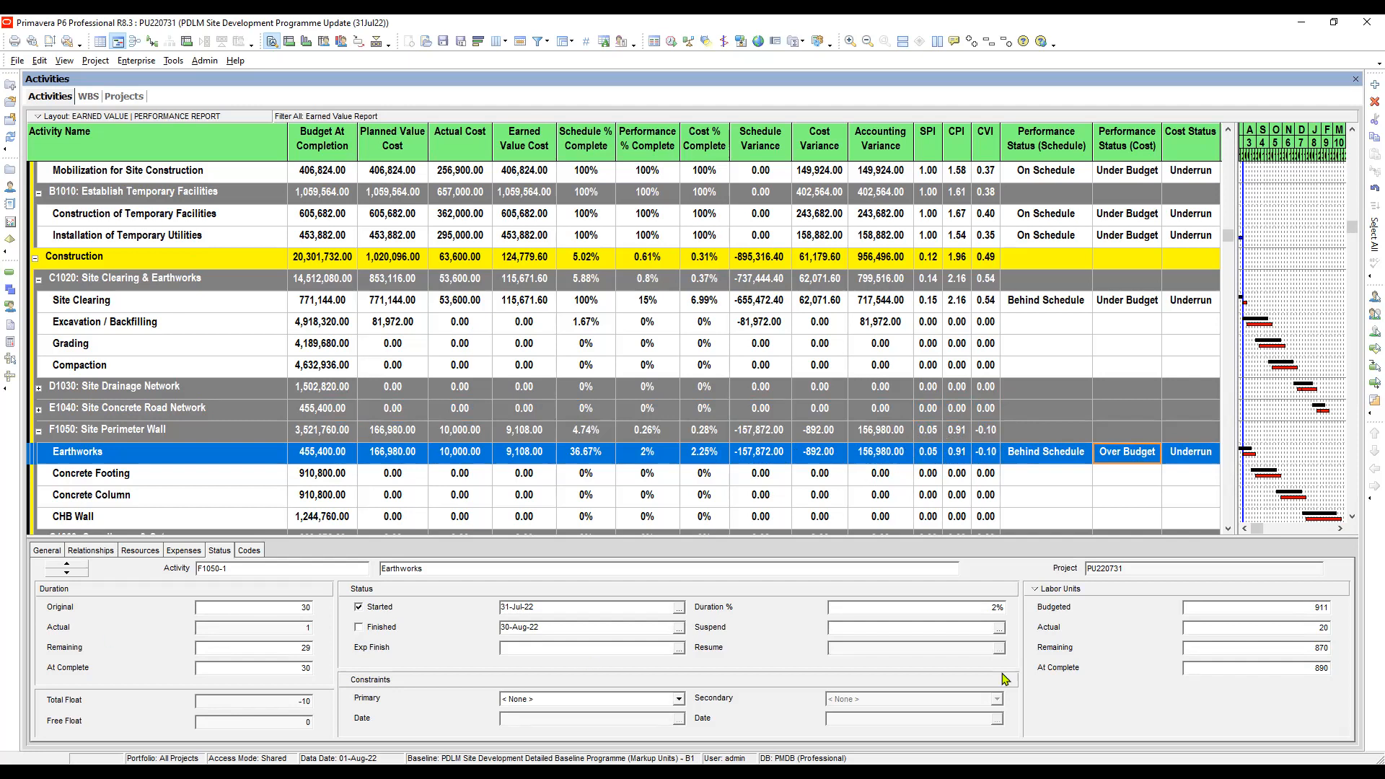
left_click(1036, 456)
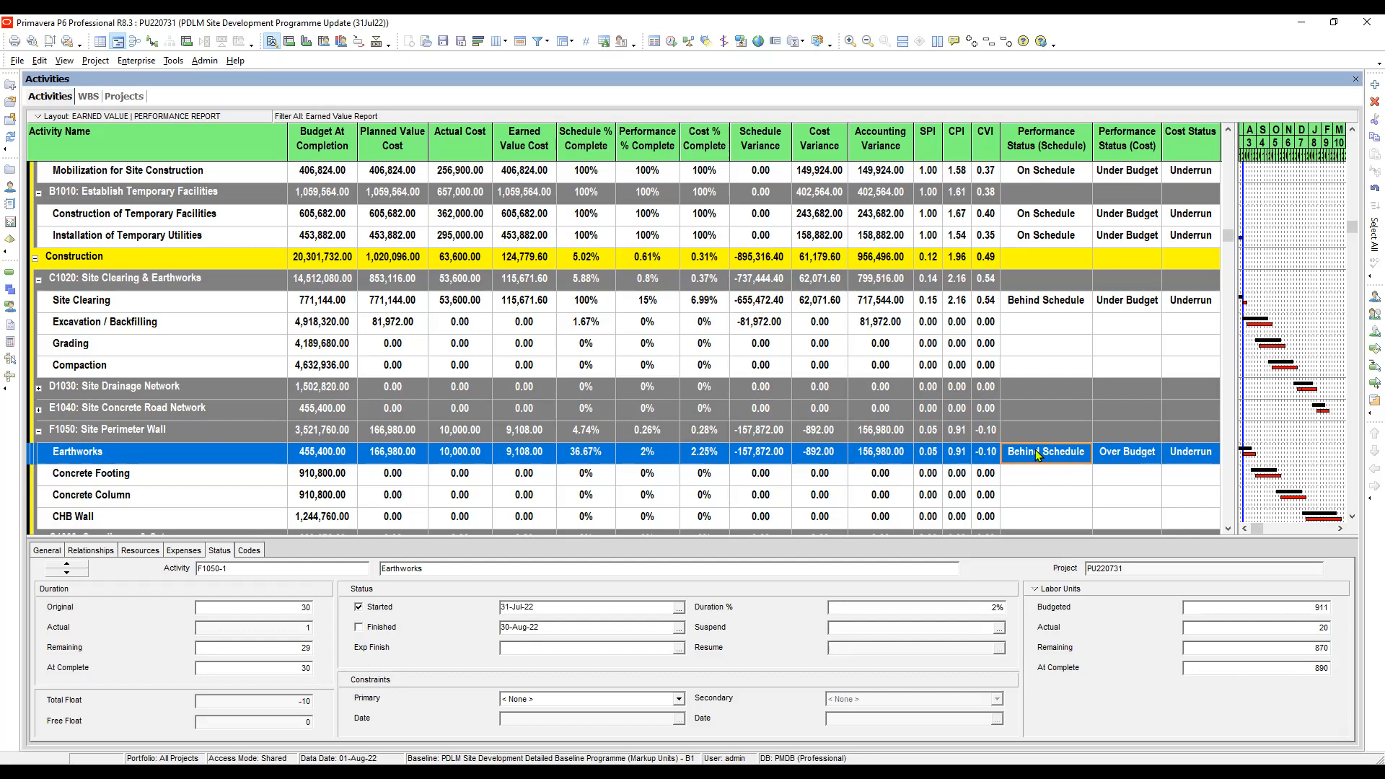
left_click(1129, 457)
left_click(1179, 450)
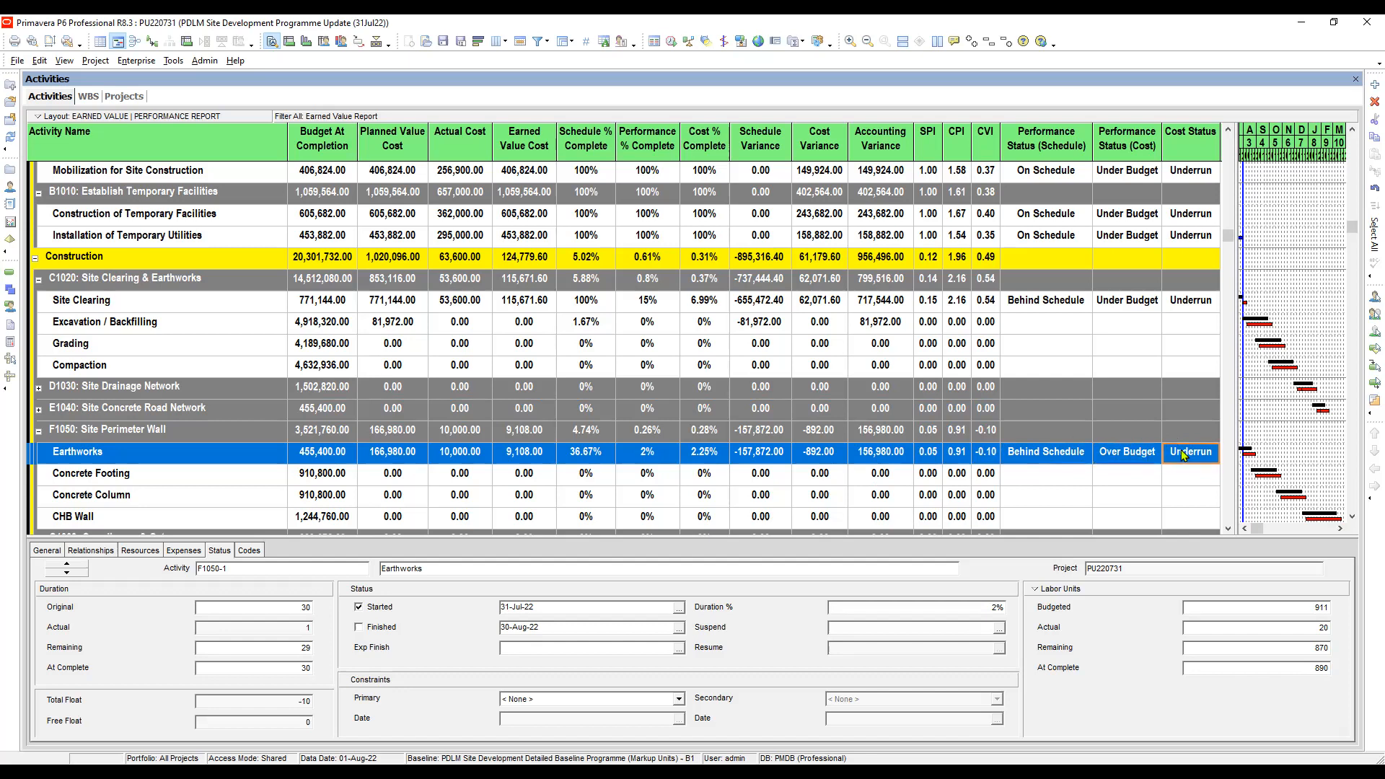
left_click(1131, 452)
left_click(1060, 451)
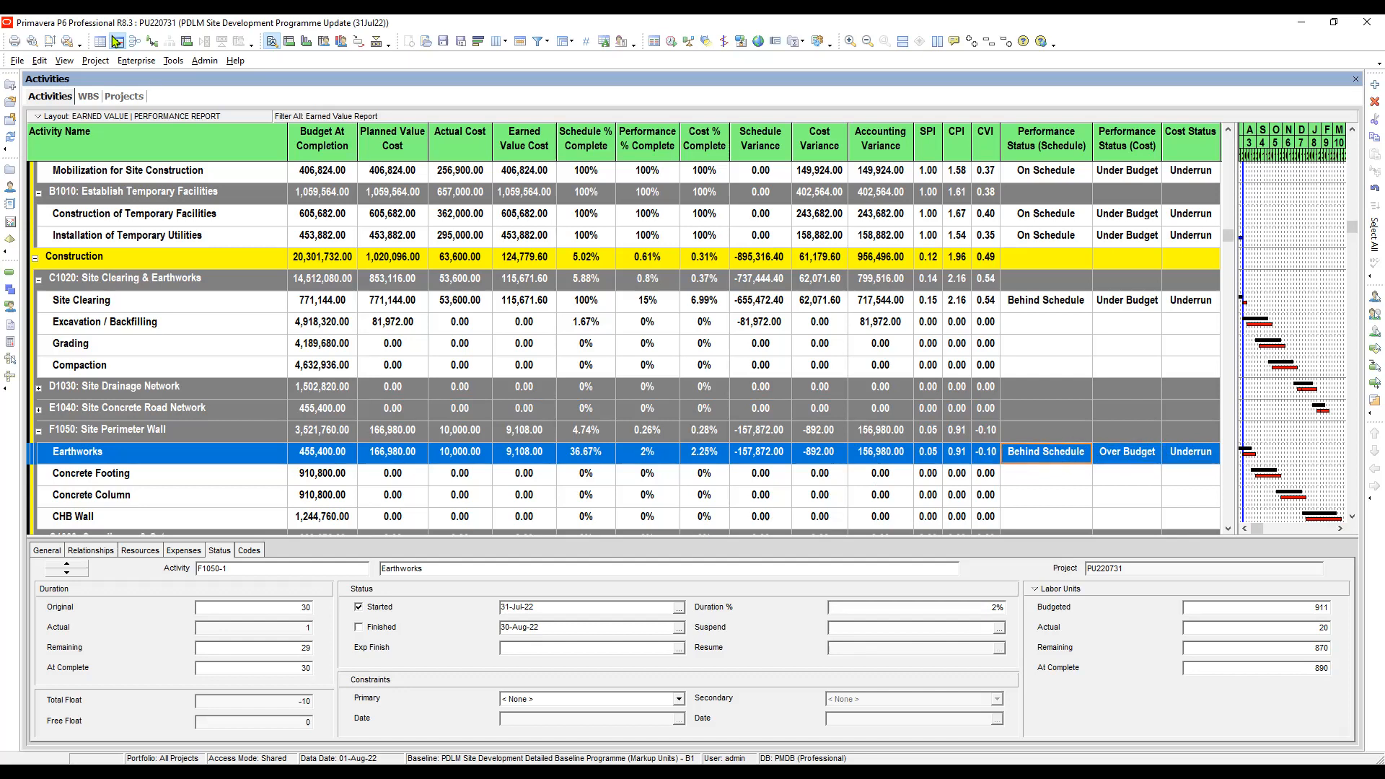
- Examine the variance at completion of F1050: Site Perimeter Wall in the WBS view against its neighbouring elements
left_click(88, 96)
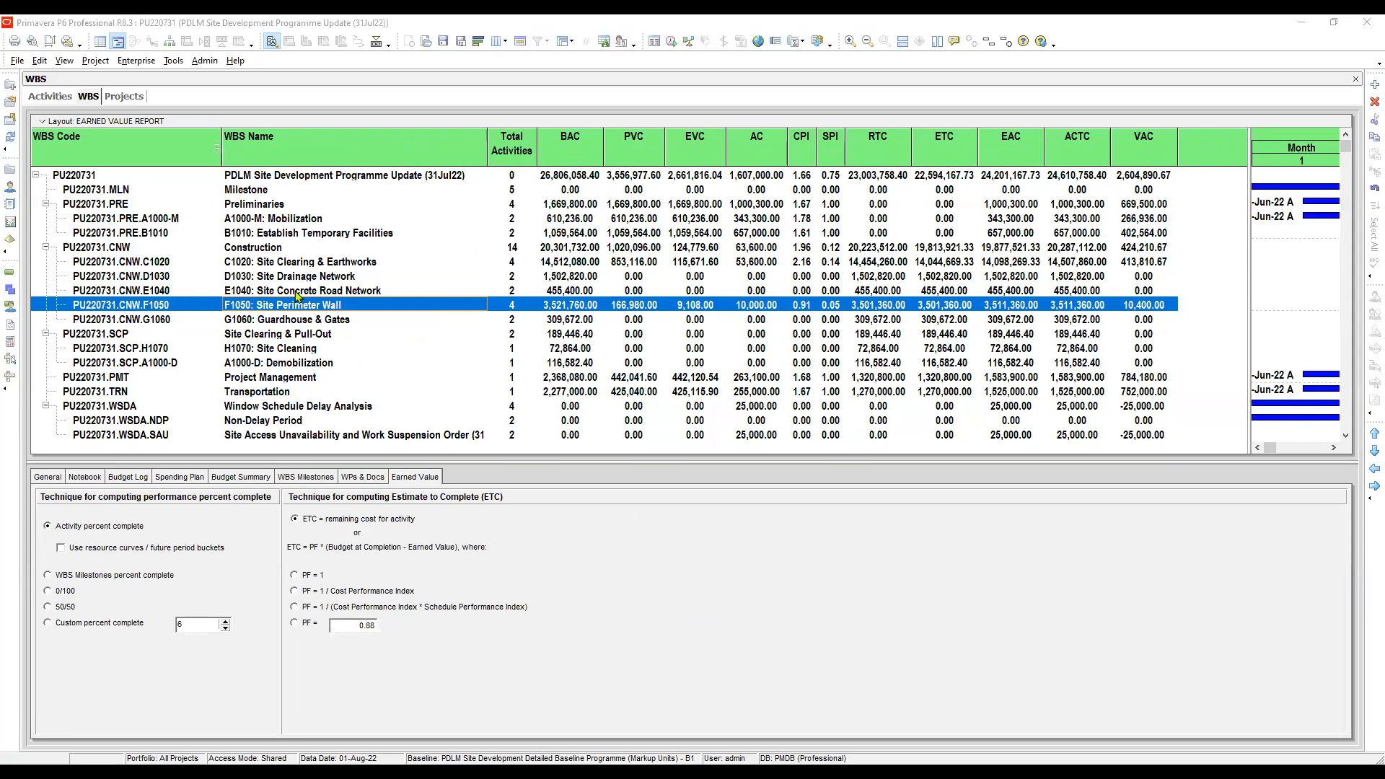
left_click(296, 292)
left_click(366, 307)
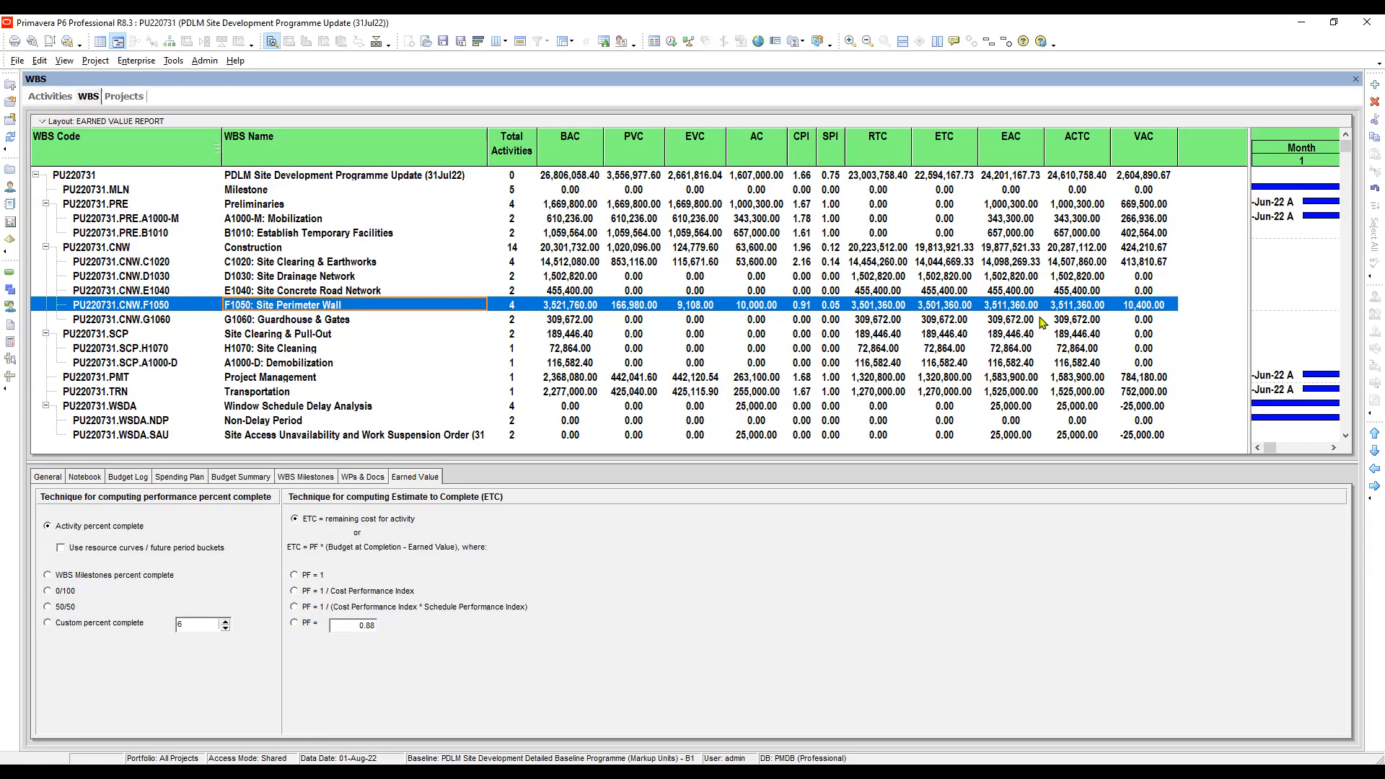
left_click(1148, 306)
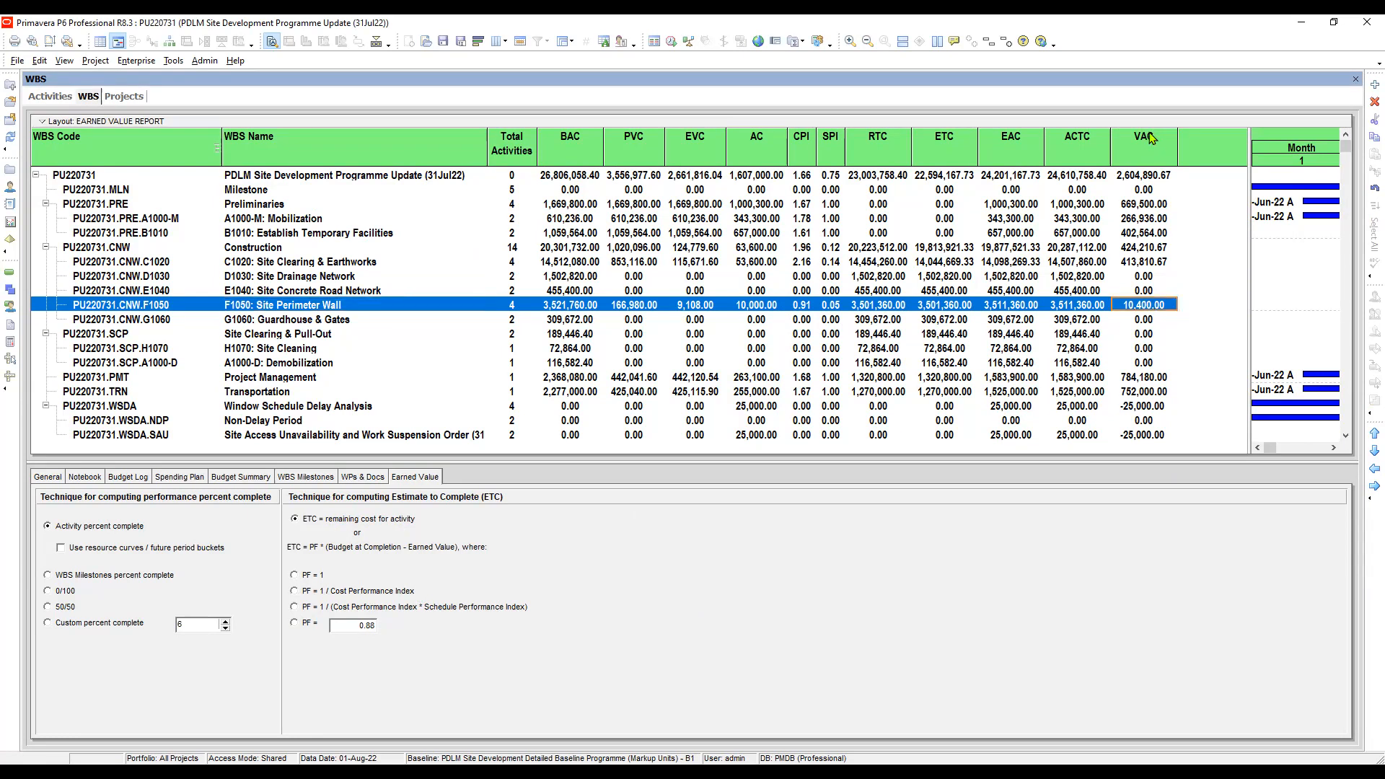
left_click(1141, 292)
left_click(1143, 307)
left_click(1148, 322)
left_click(1152, 308)
- Try PF = 1 / Cost Performance Index for Site Perimeter Wall's ETC, check its VAC, and restore ETC = remaining cost for activity
left_click(294, 591)
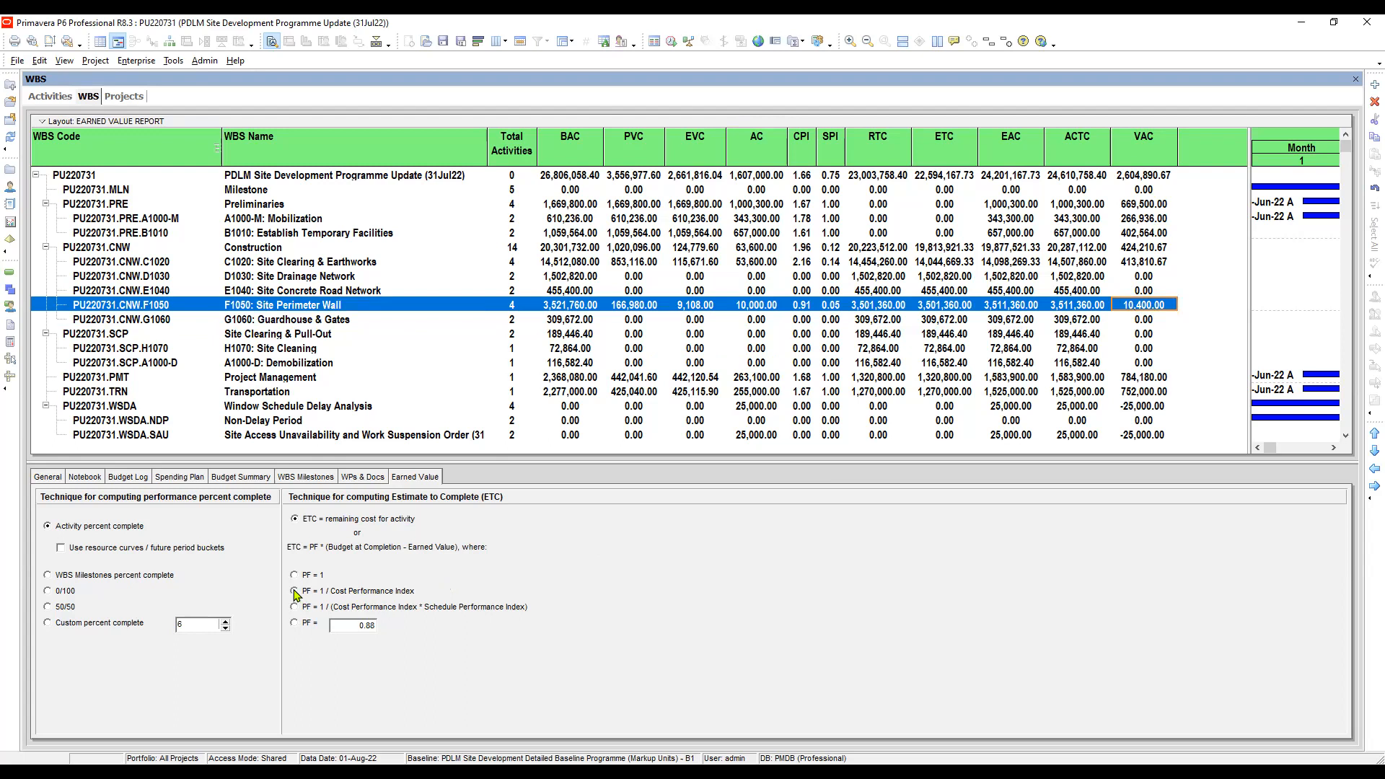
left_click(1146, 321)
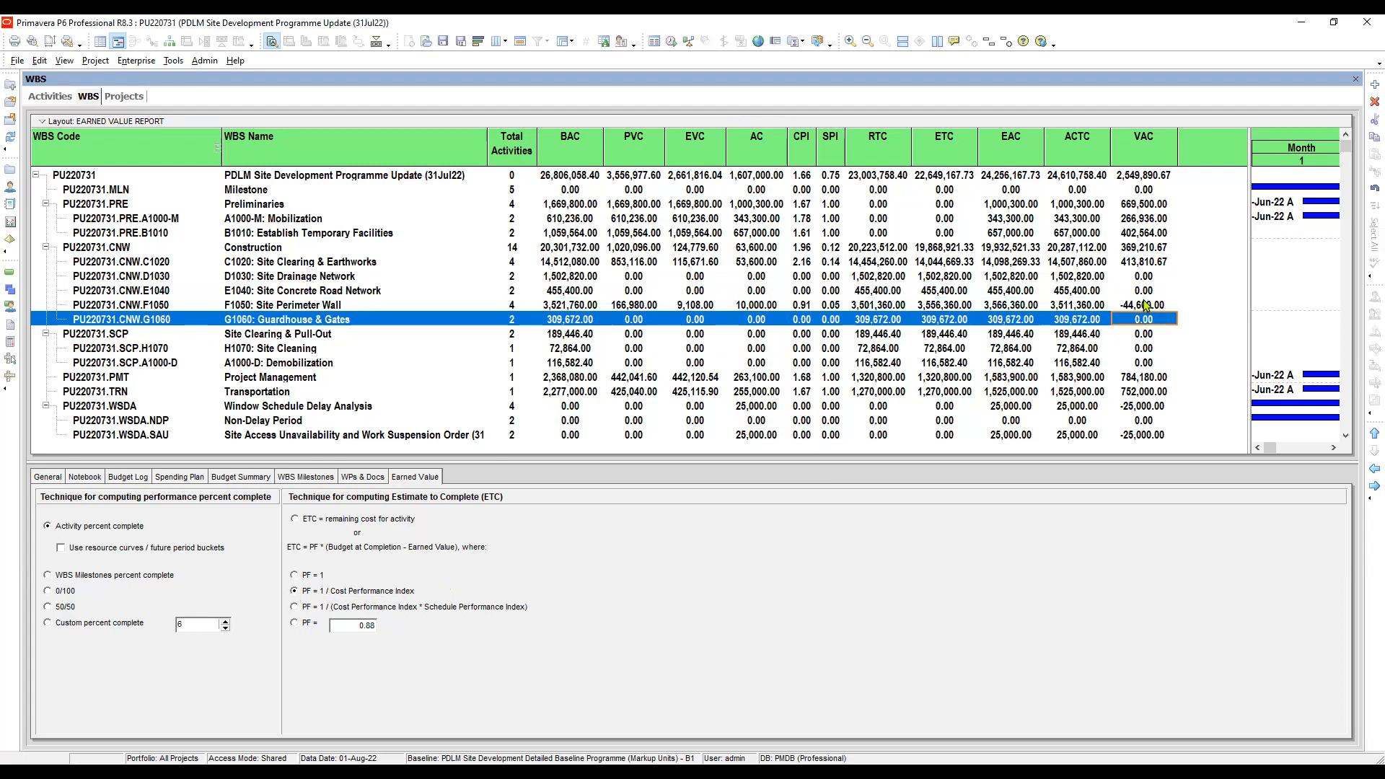
left_click(1145, 304)
left_click(1138, 319)
left_click(1145, 305)
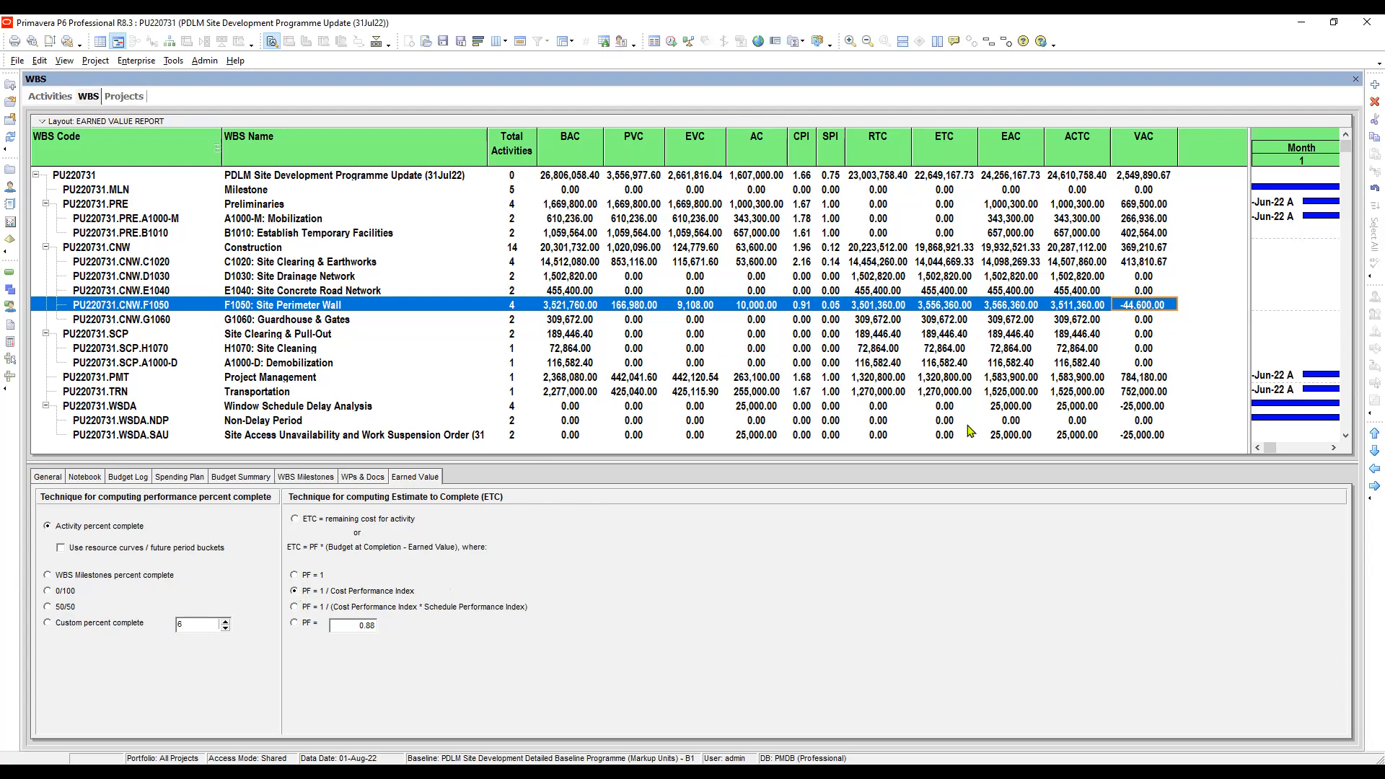
left_click(295, 521)
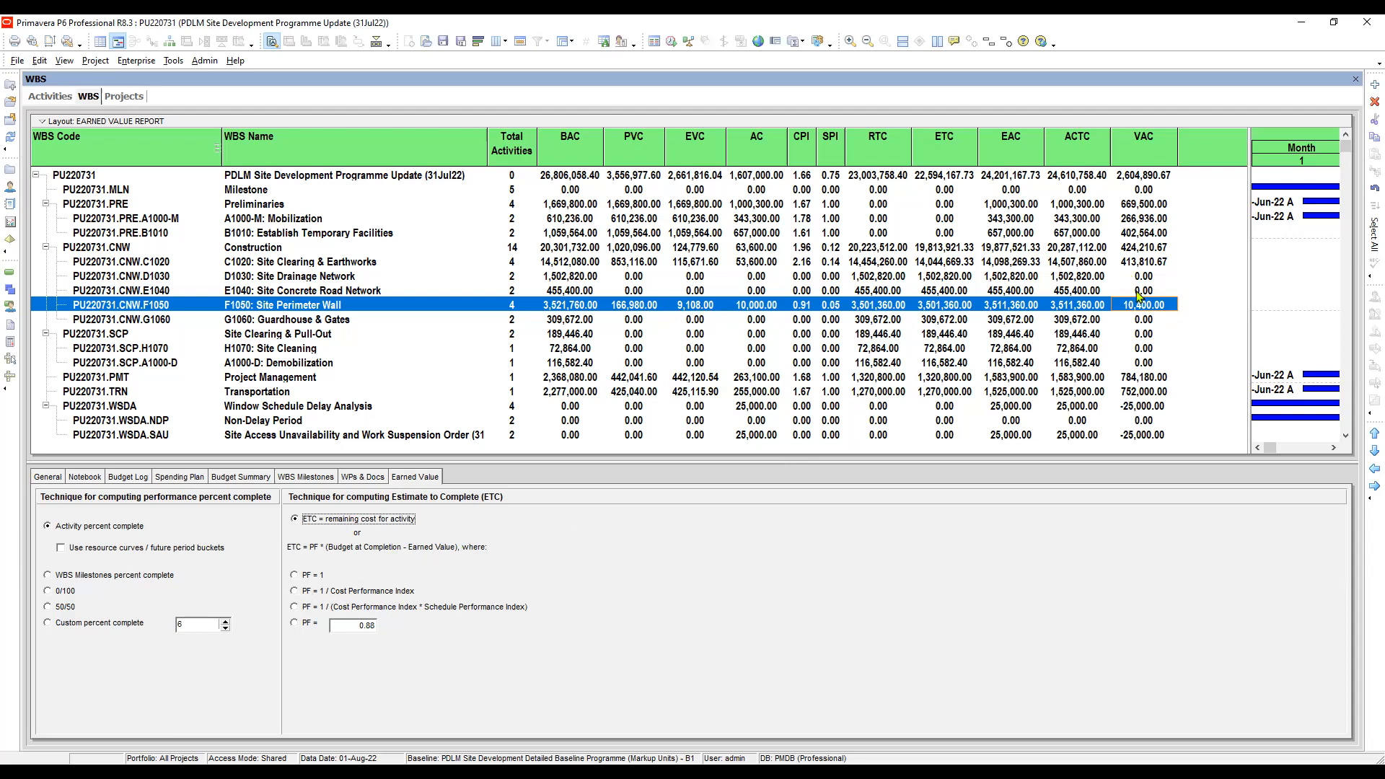
left_click(1080, 306)
left_click(1134, 303)
- Check the variance at completion of Transportation and Window Schedule Delay Analysis, and collapse the Window Schedule Delay Analysis branch
left_click(285, 383)
left_click(1139, 388)
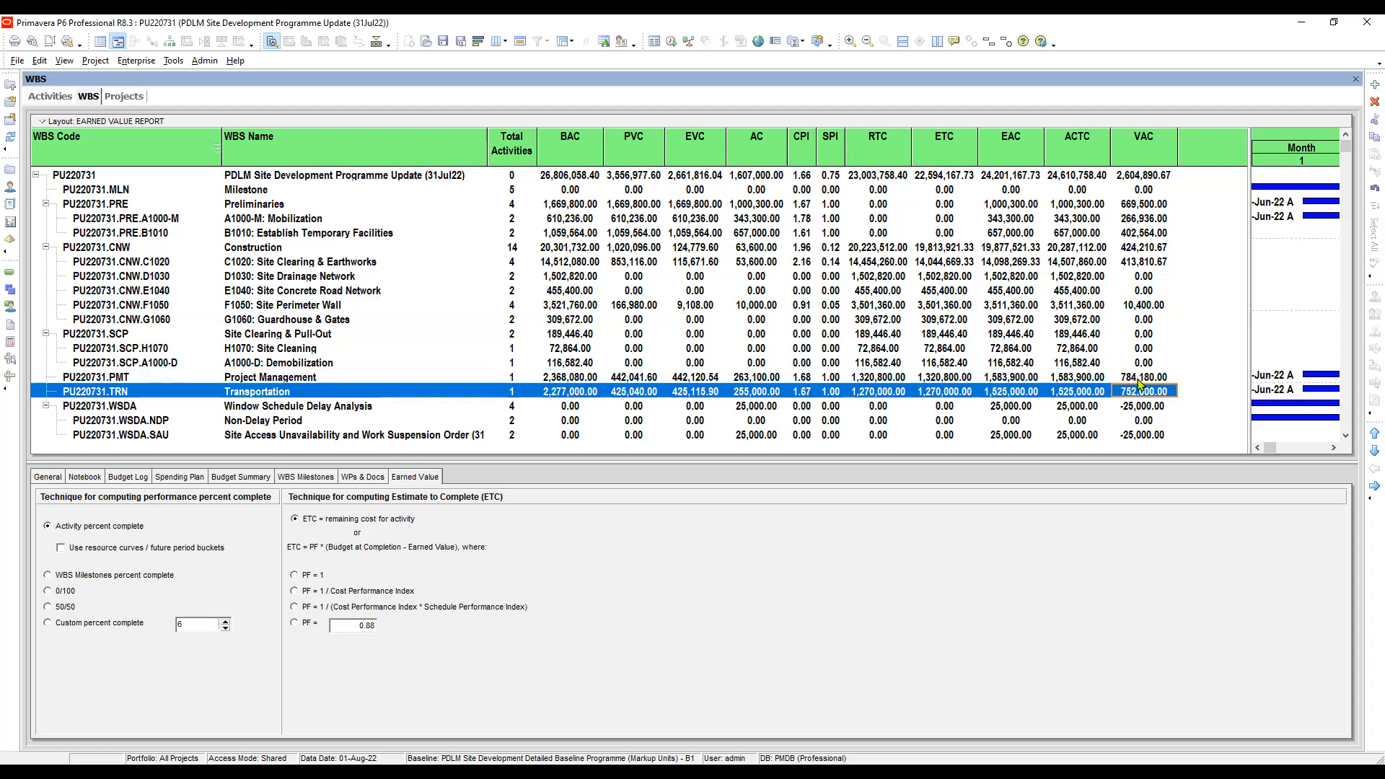
left_click(1161, 403)
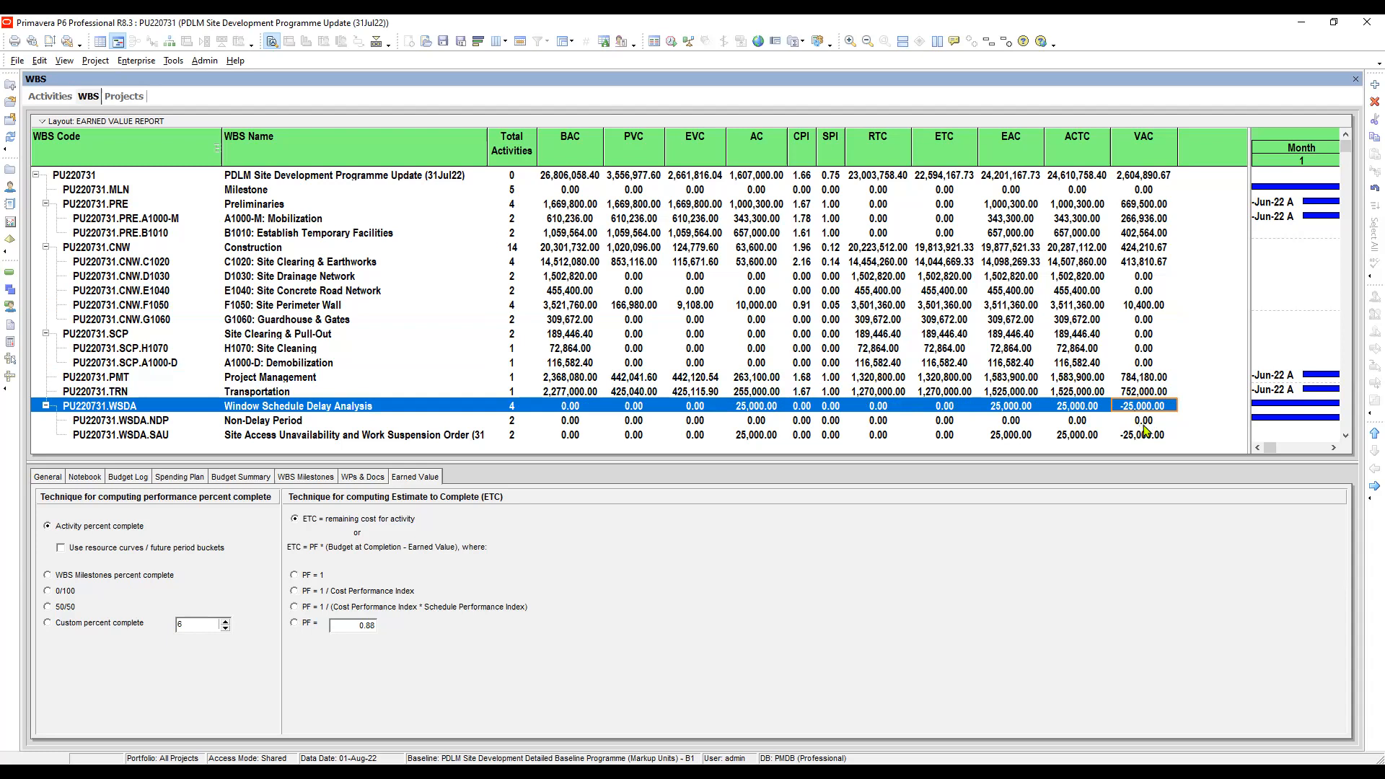
left_click(46, 407)
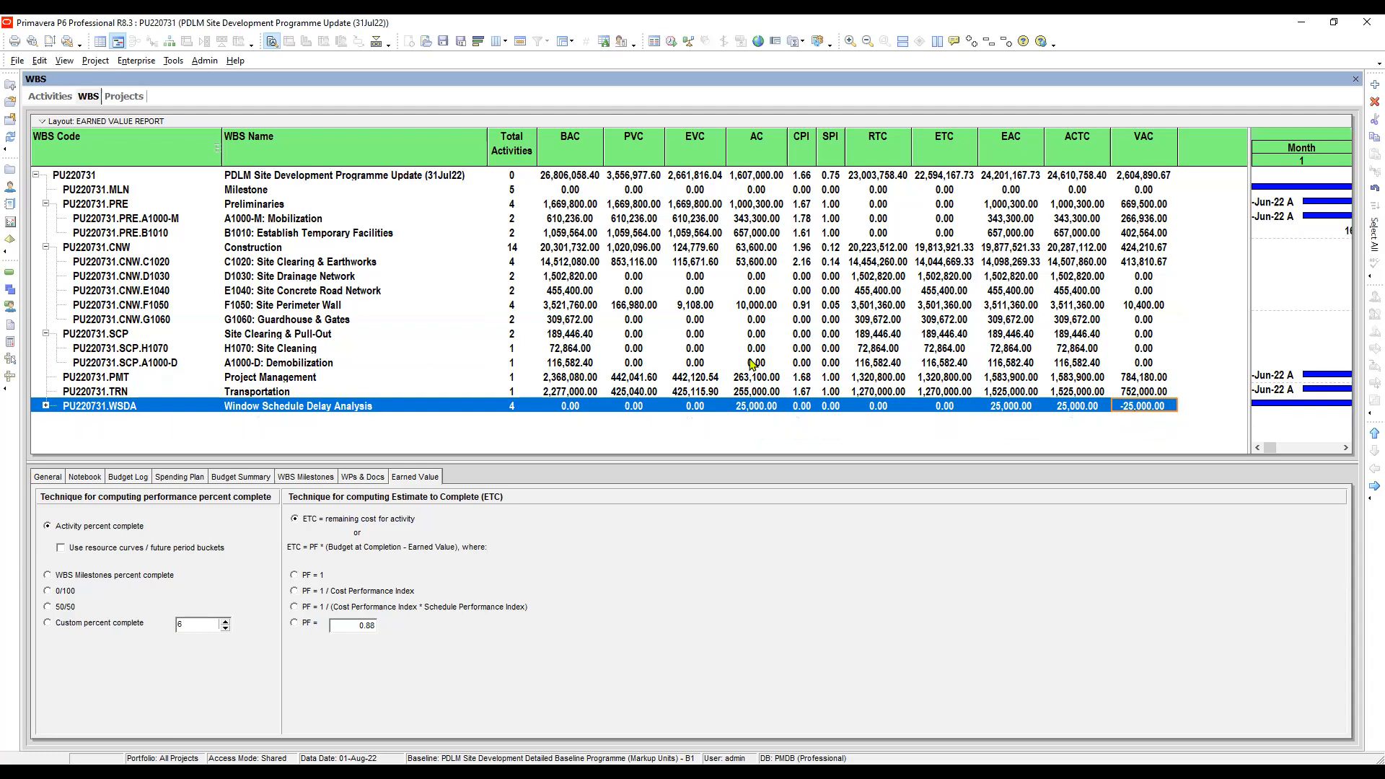
- Compare the variance at completion of Project Management, Transportation and Window Schedule Delay Analysis
left_click(267, 408)
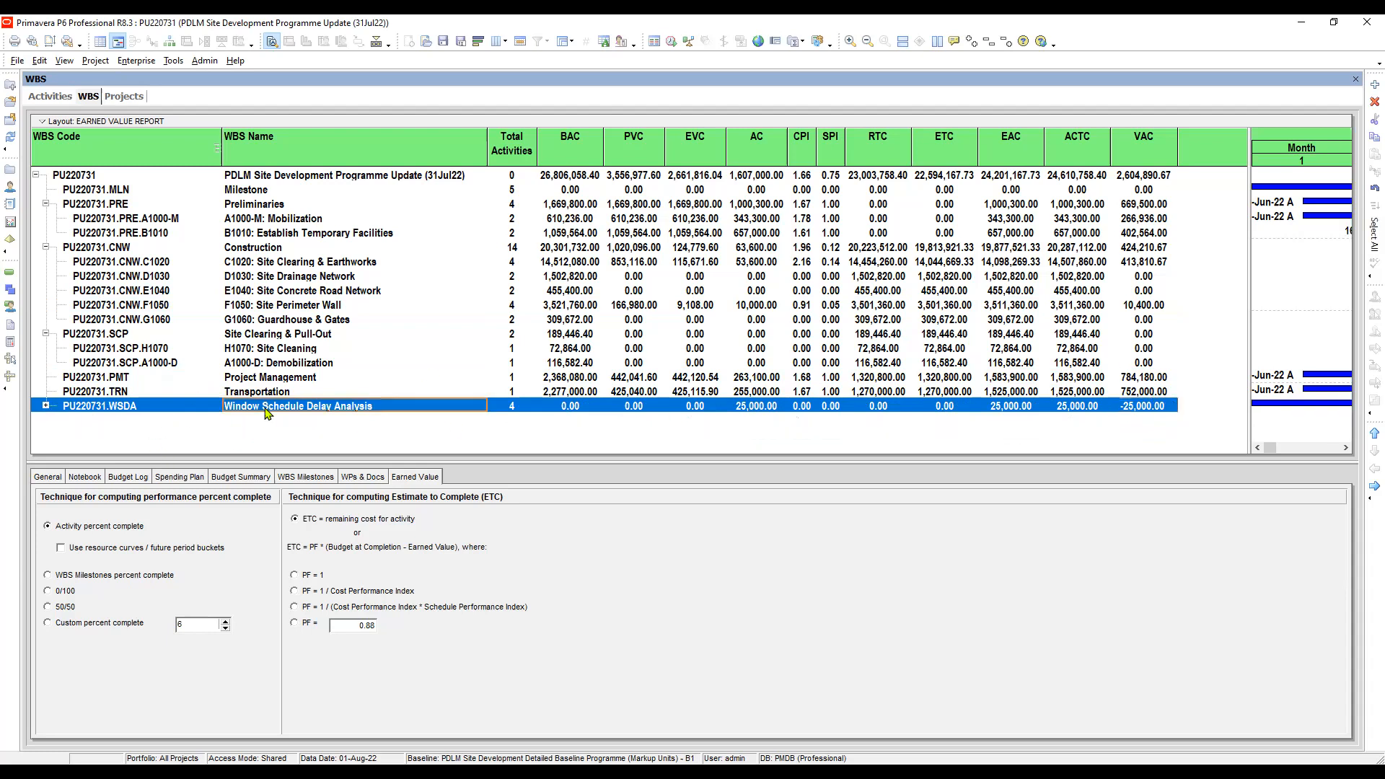
left_click(1137, 377)
left_click(1132, 395)
left_click(1147, 407)
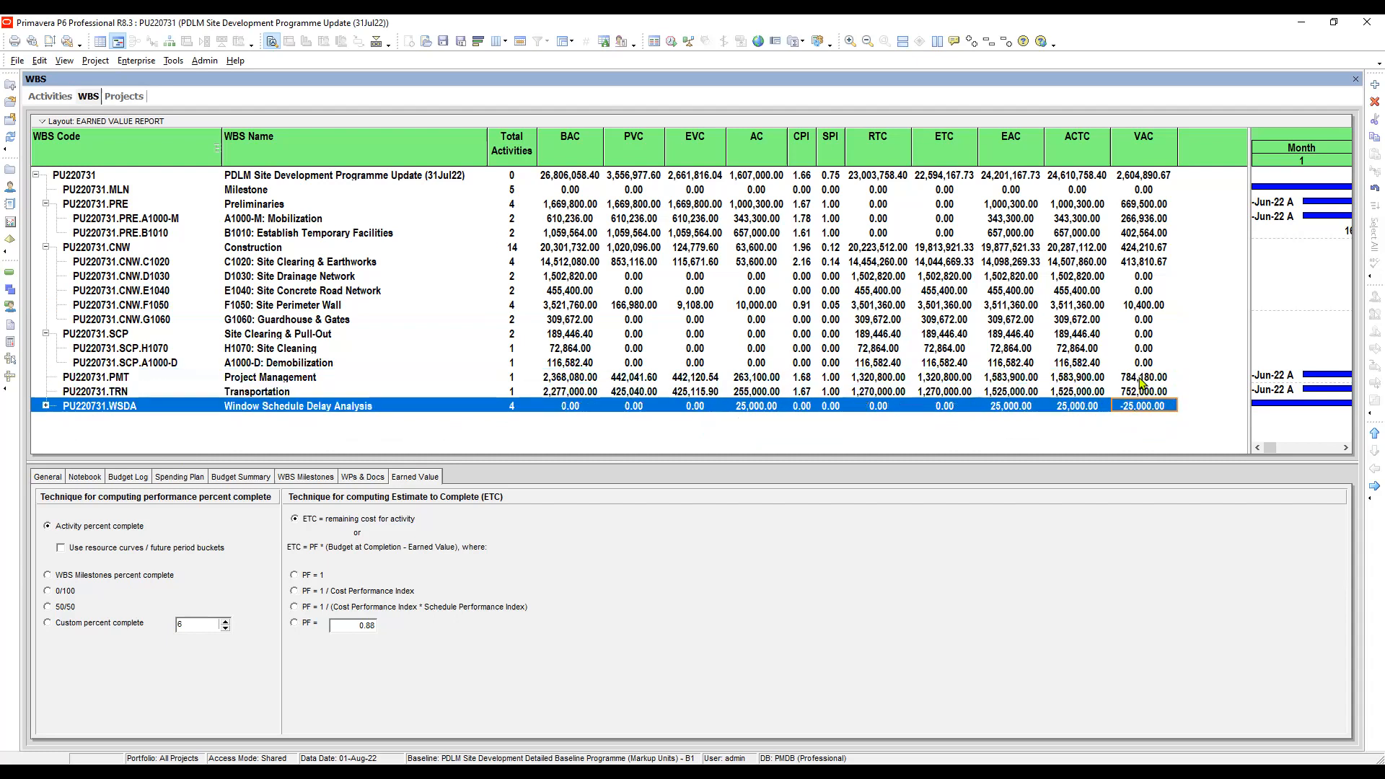
left_click(1143, 380)
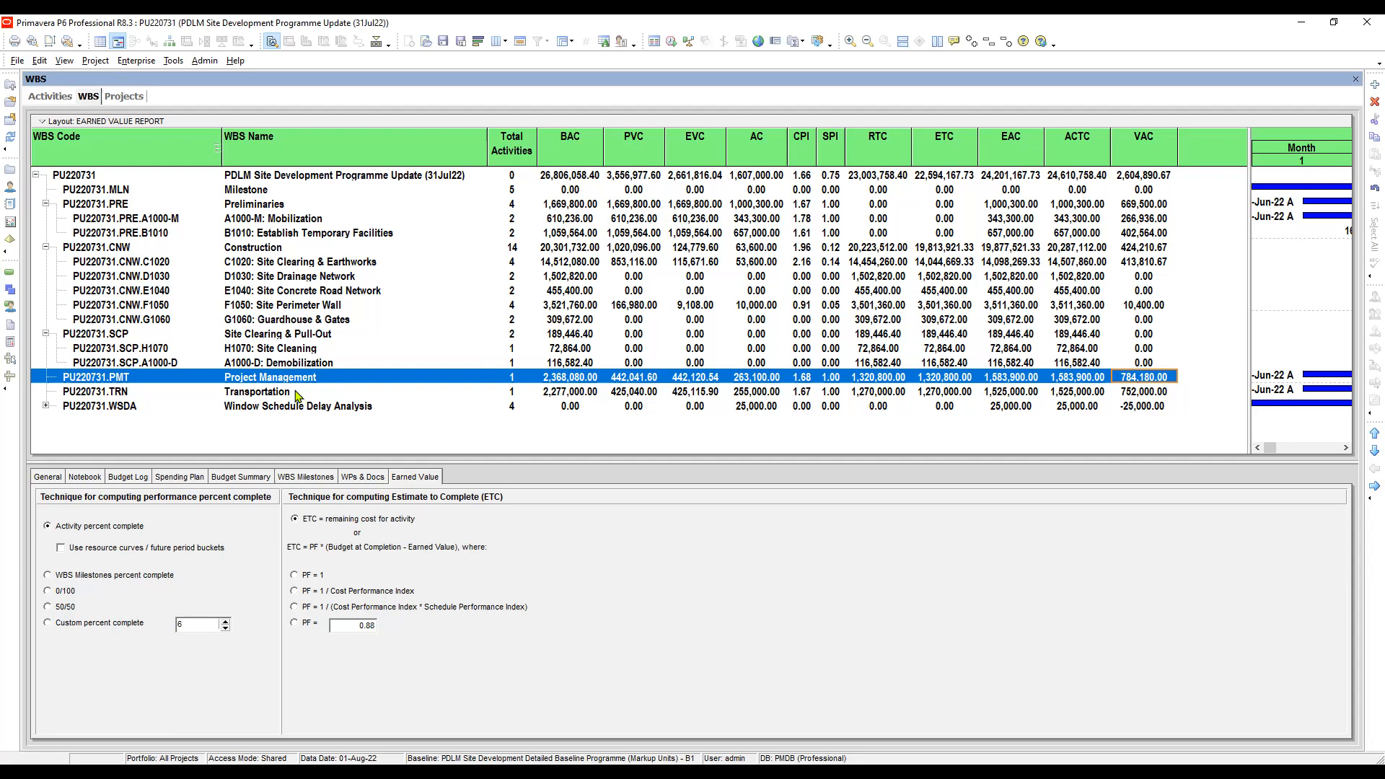
- Review the earned value rows of Project Management and A1000-D: Demobilization in the WBS view
left_click(316, 365)
left_click(304, 383)
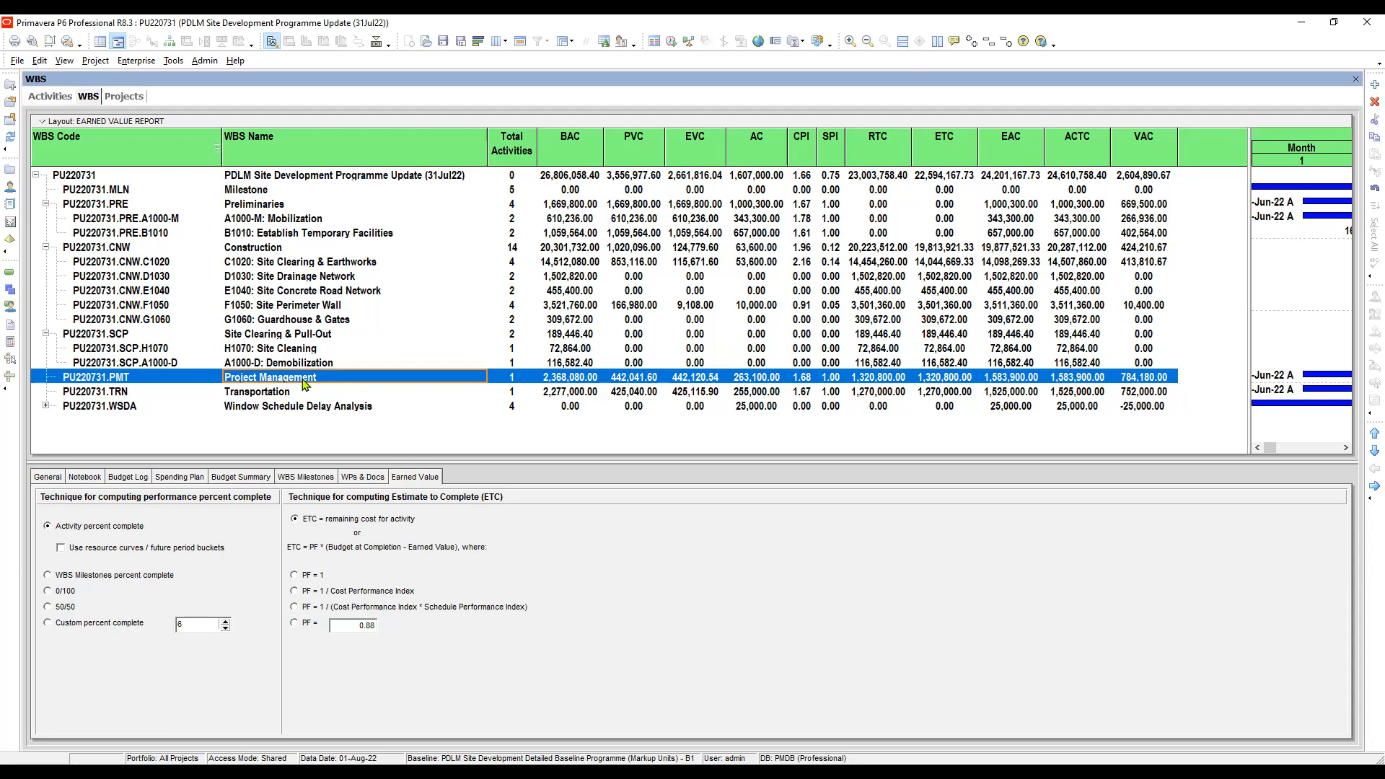
left_click(290, 362)
left_click(284, 381)
- In the Activities view, delete the project layouts "- PROJECT COSTS SUMMARY -", "- PROJECT PERFORMANCE SUMMARY -" and "- PROJECT SCHEDULE SUMMARY -"
left_click(51, 96)
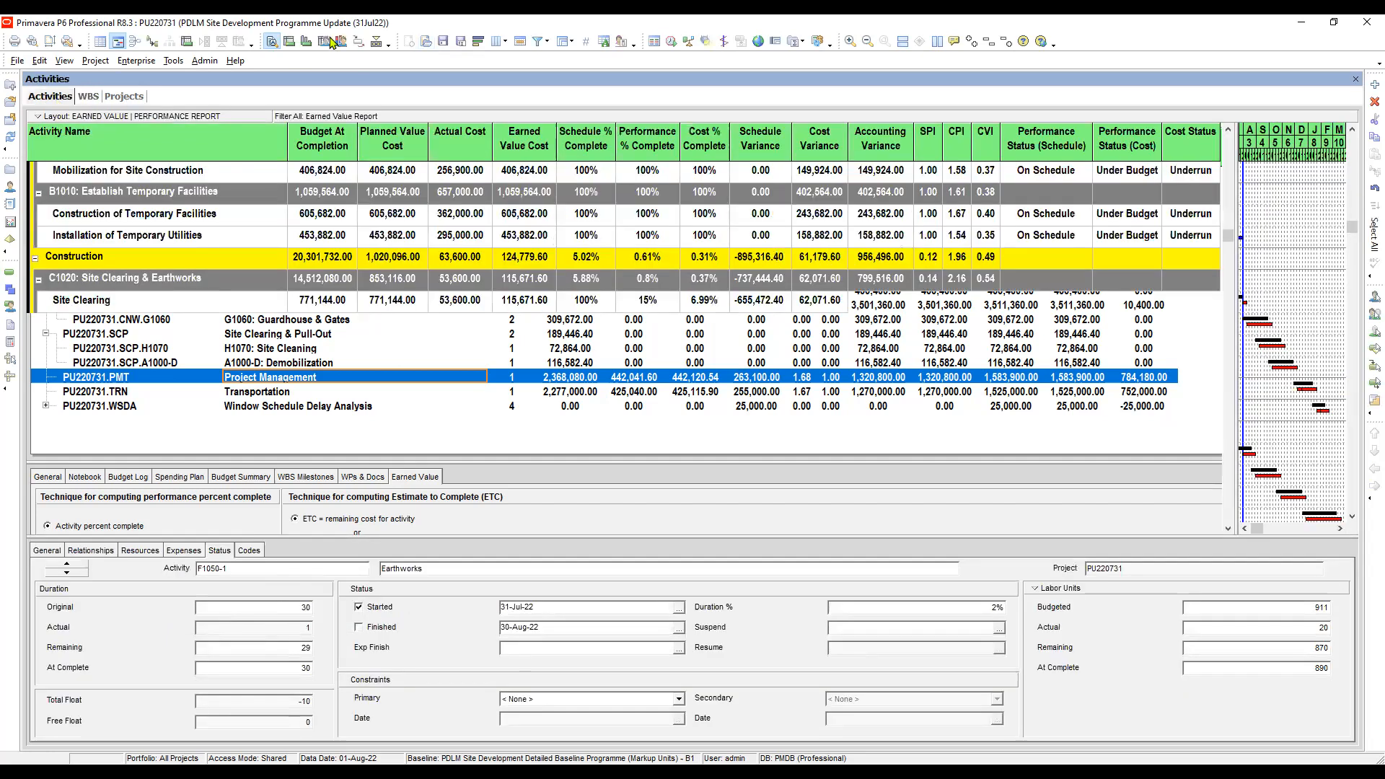
left_click(430, 47)
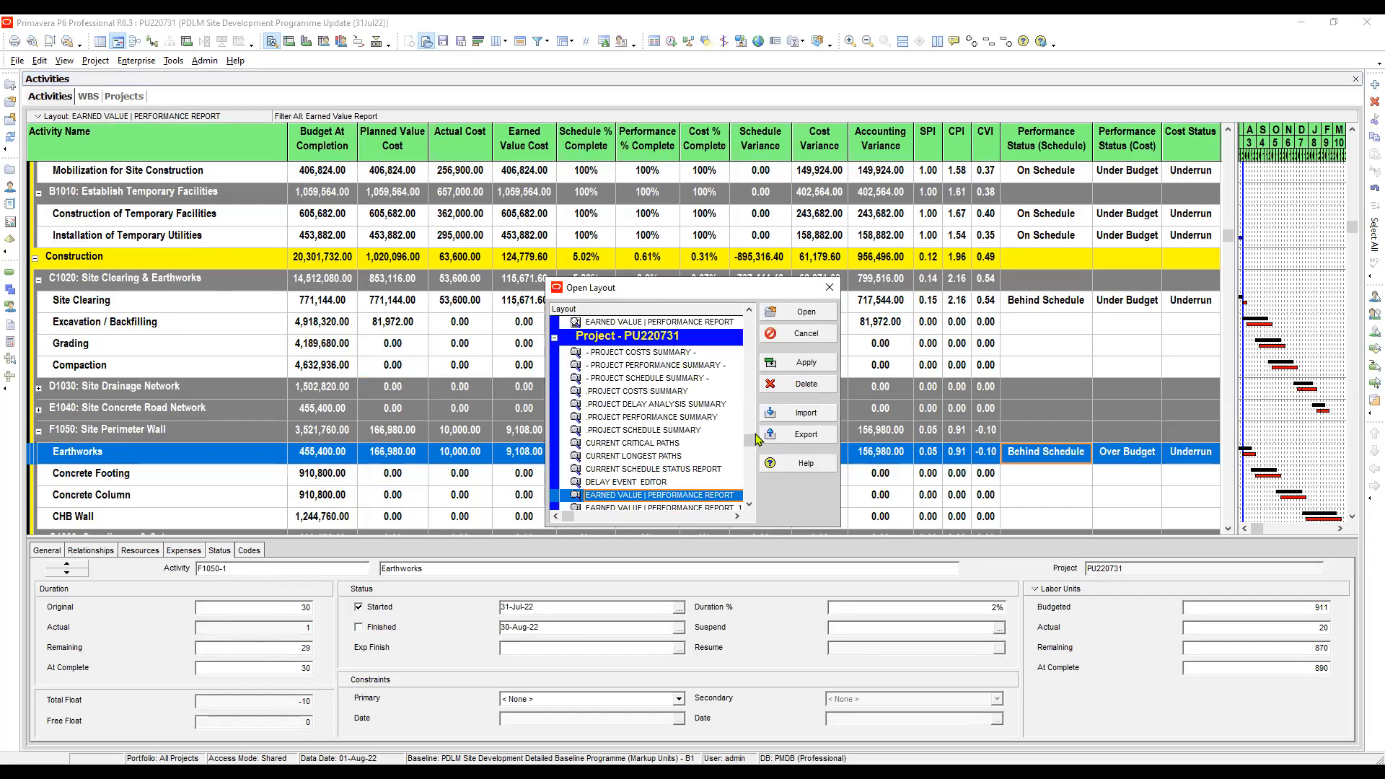
scroll(755, 442, "up", 4)
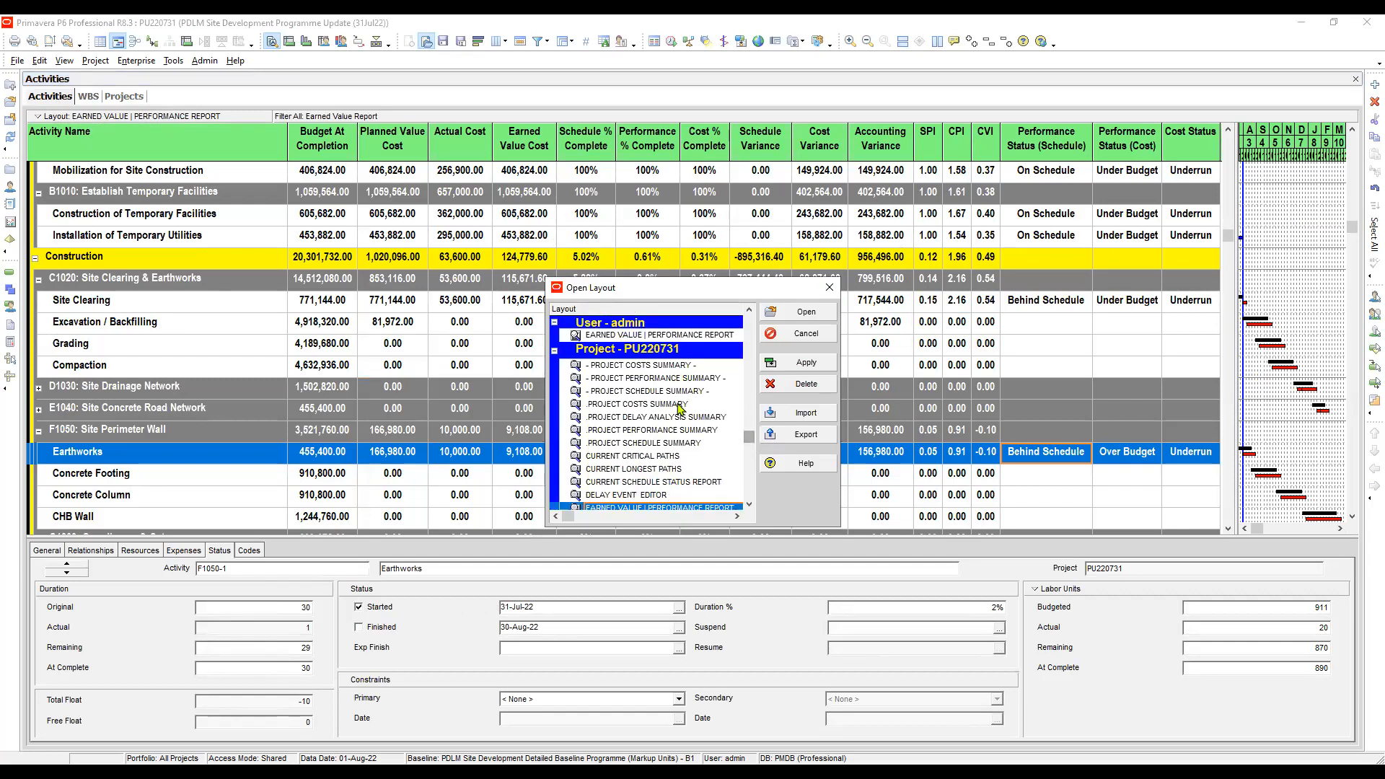
left_click(651, 405)
left_click(618, 445)
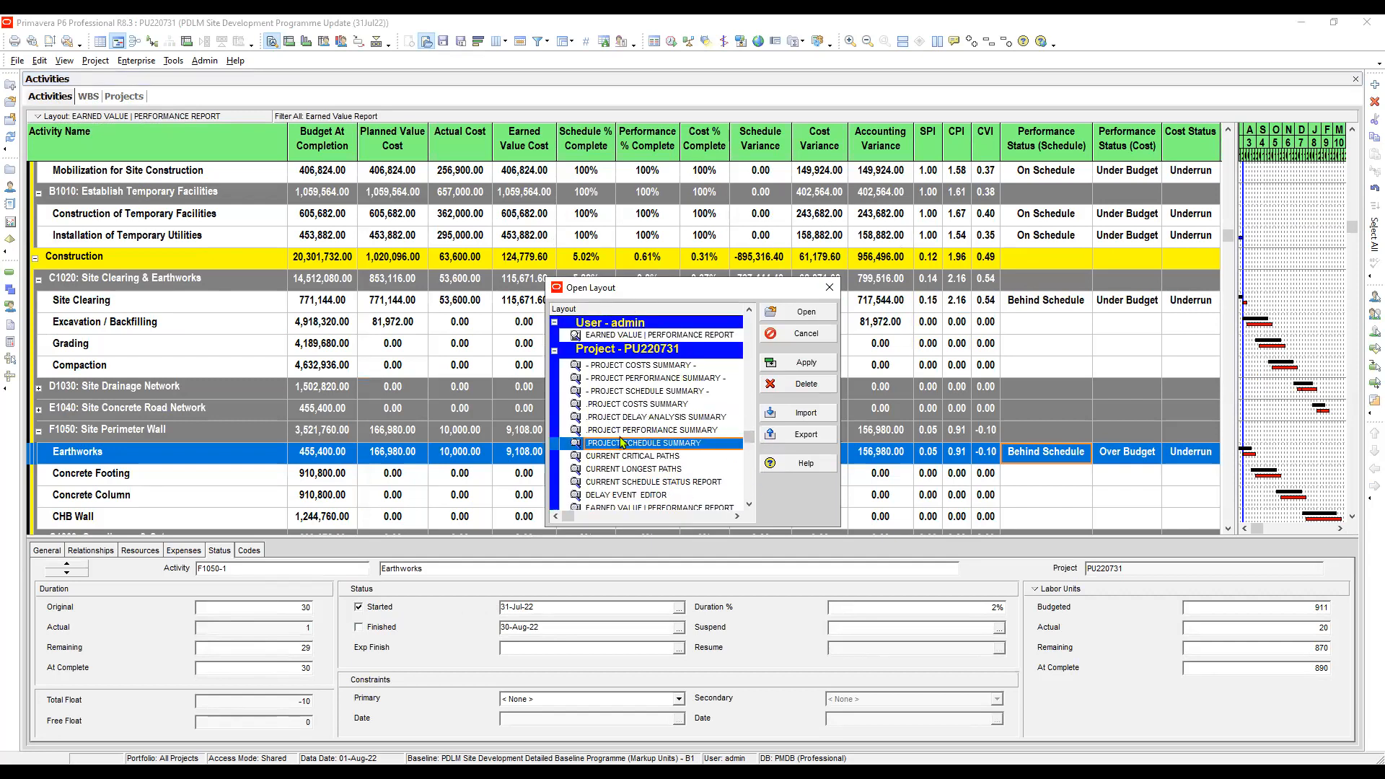
left_click(619, 408)
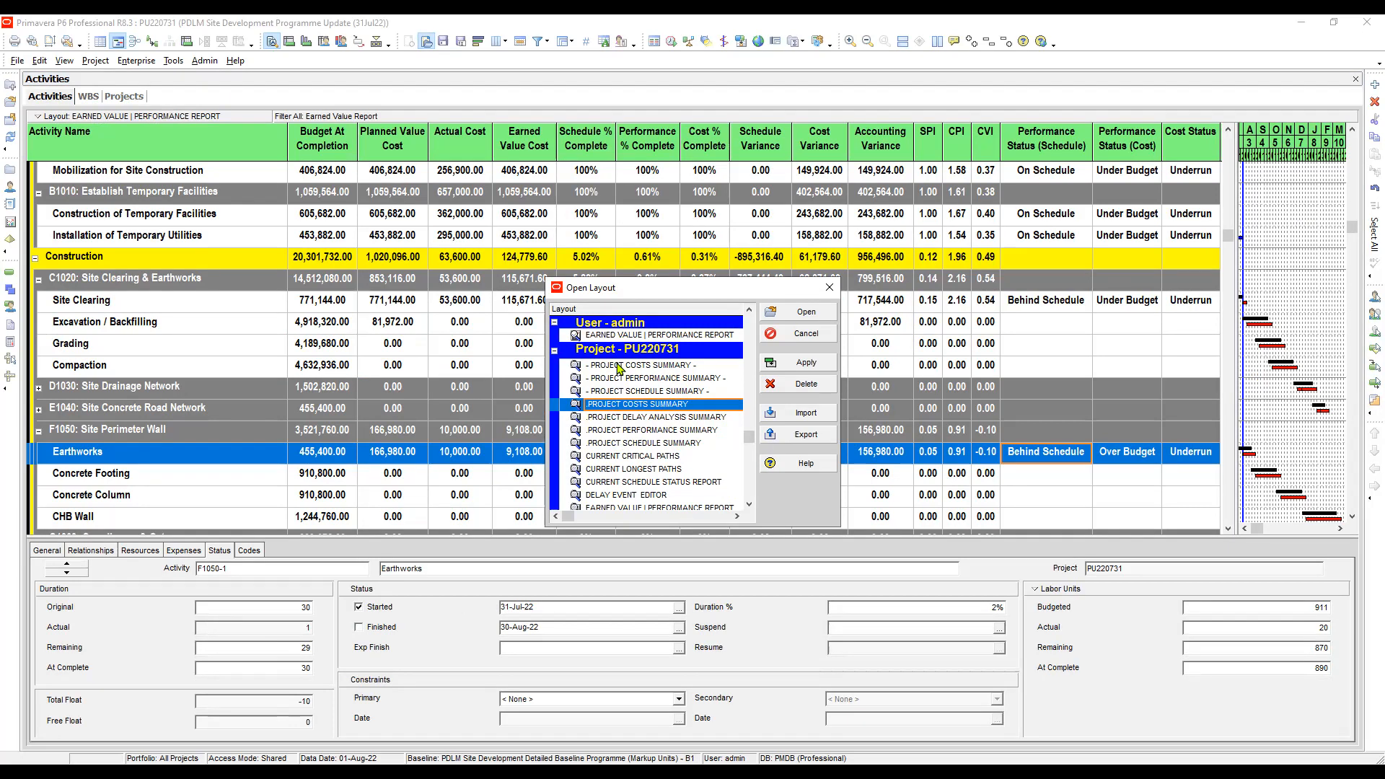
left_click(618, 367)
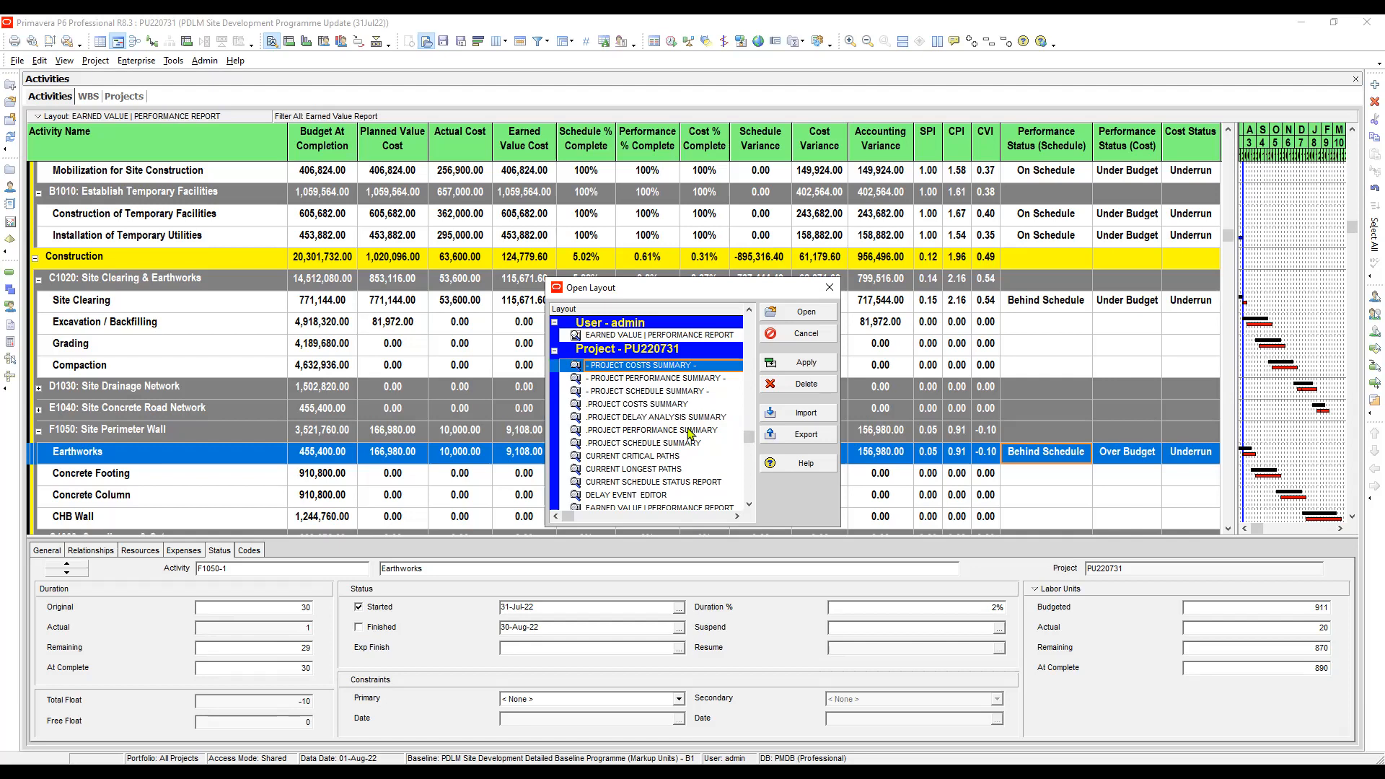
left_click(678, 392)
left_click(680, 366)
left_click(693, 378, "ctrl")
left_click(697, 393, "ctrl")
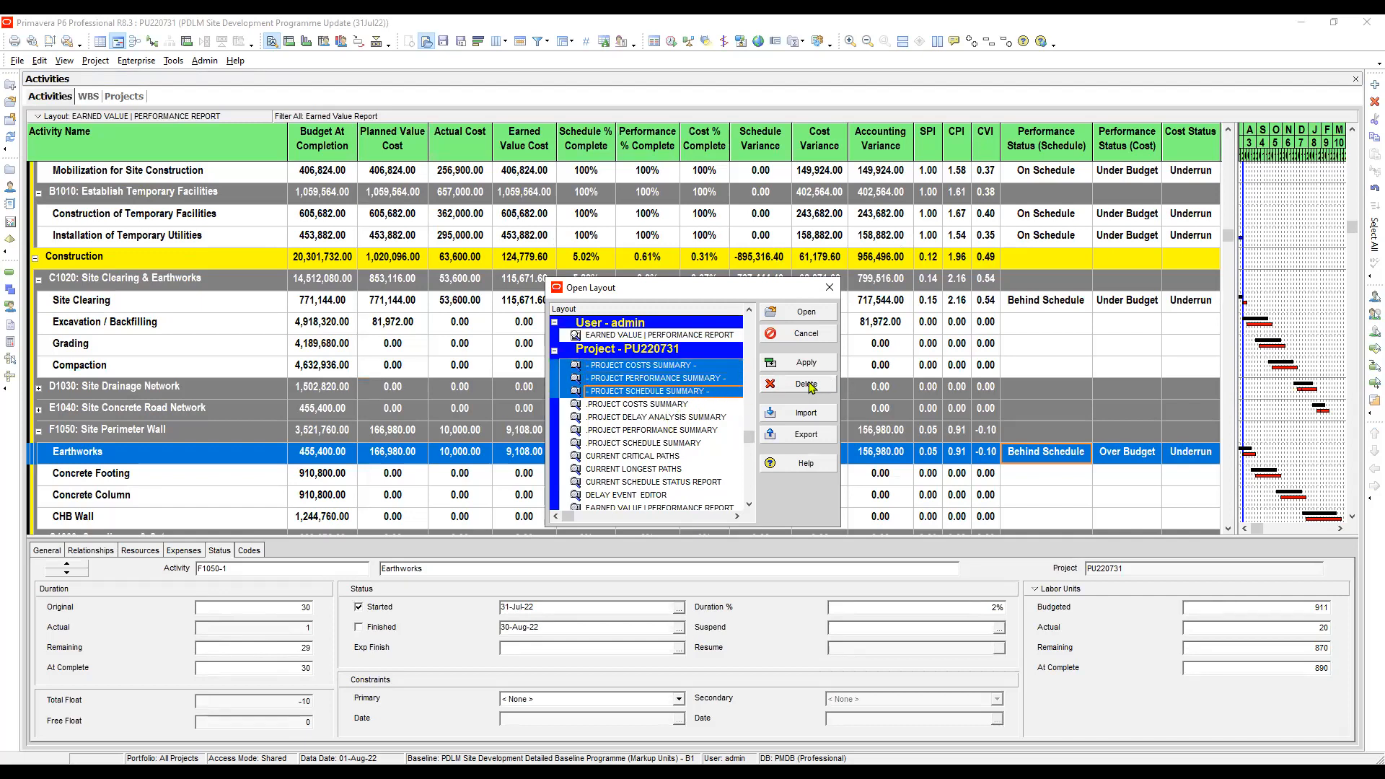
key("Delete")
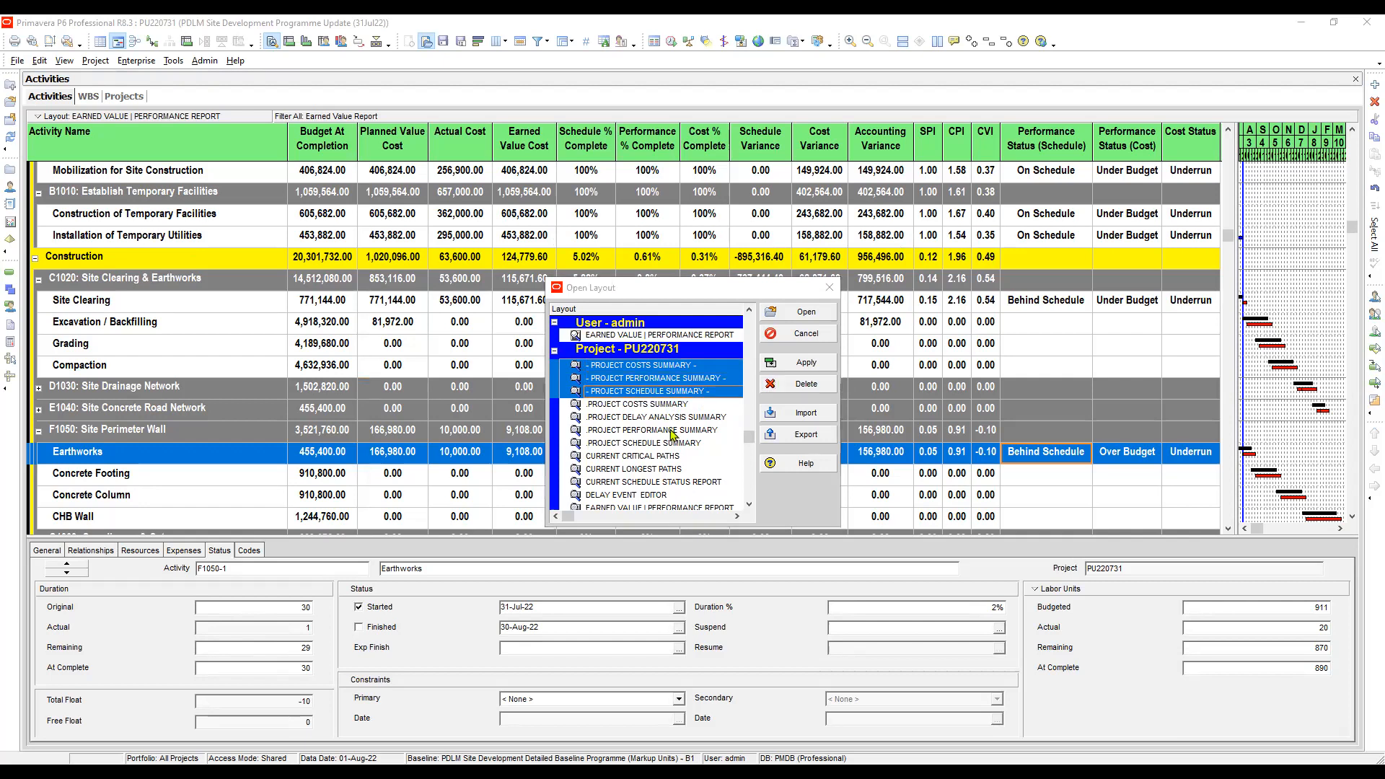
- Apply the .PROJECT SCHEDULE SUMMARY layout to the activities and check its print preview
left_click(651, 392)
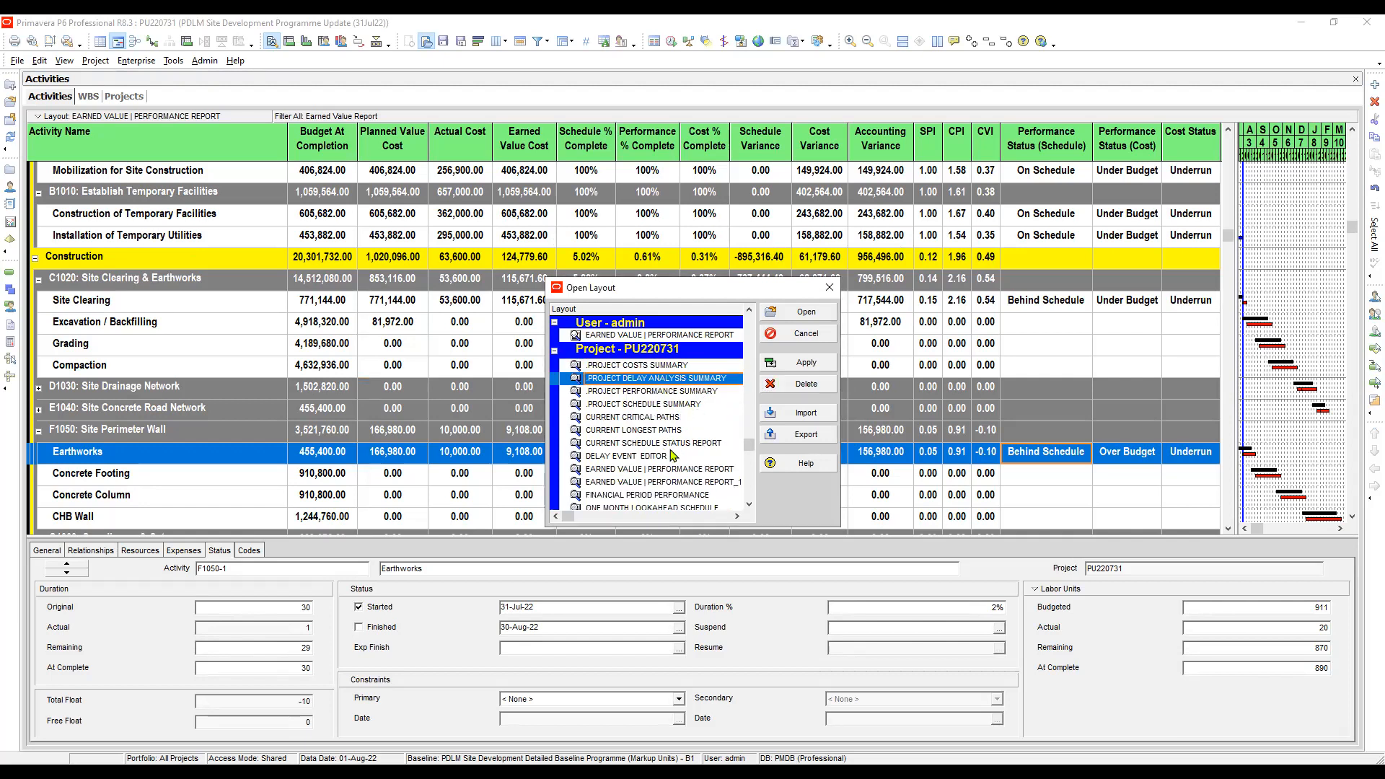
left_click(649, 405)
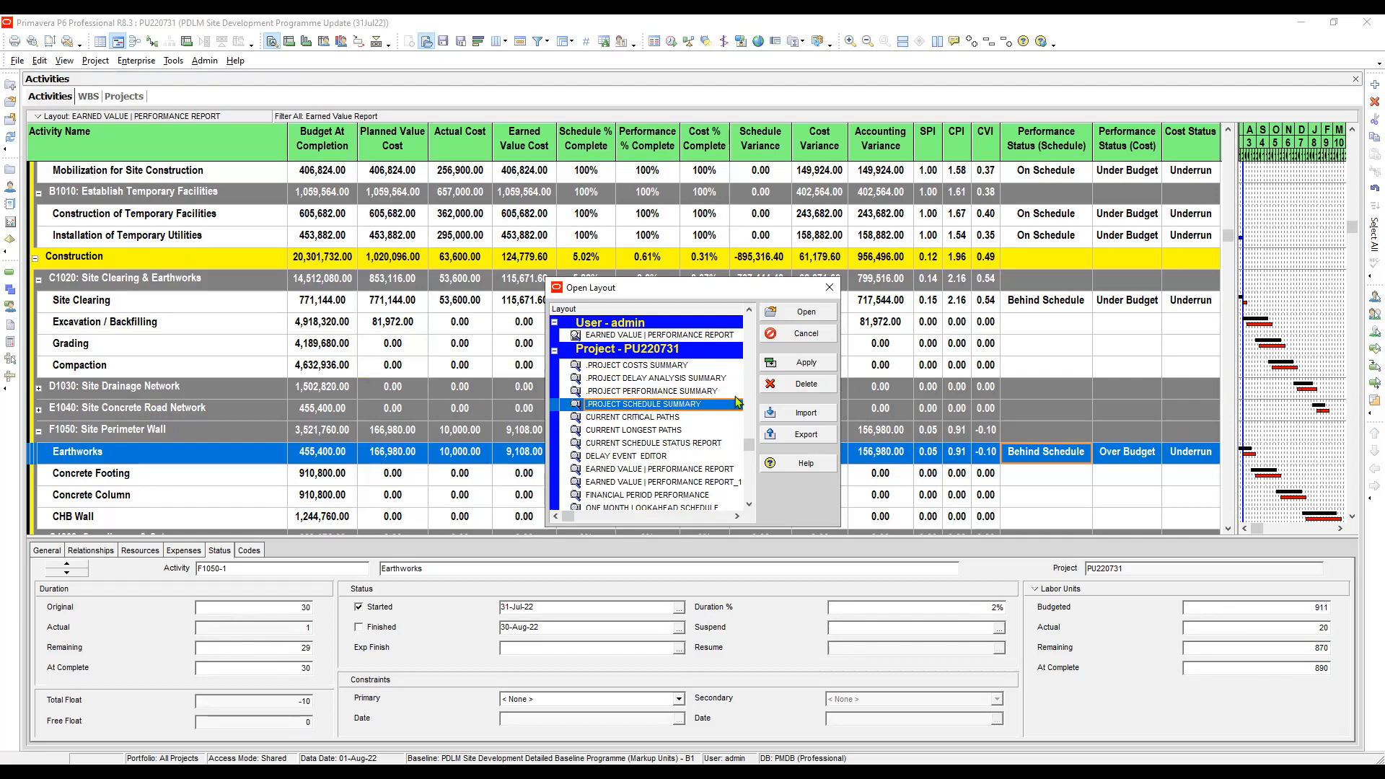
left_click(806, 368)
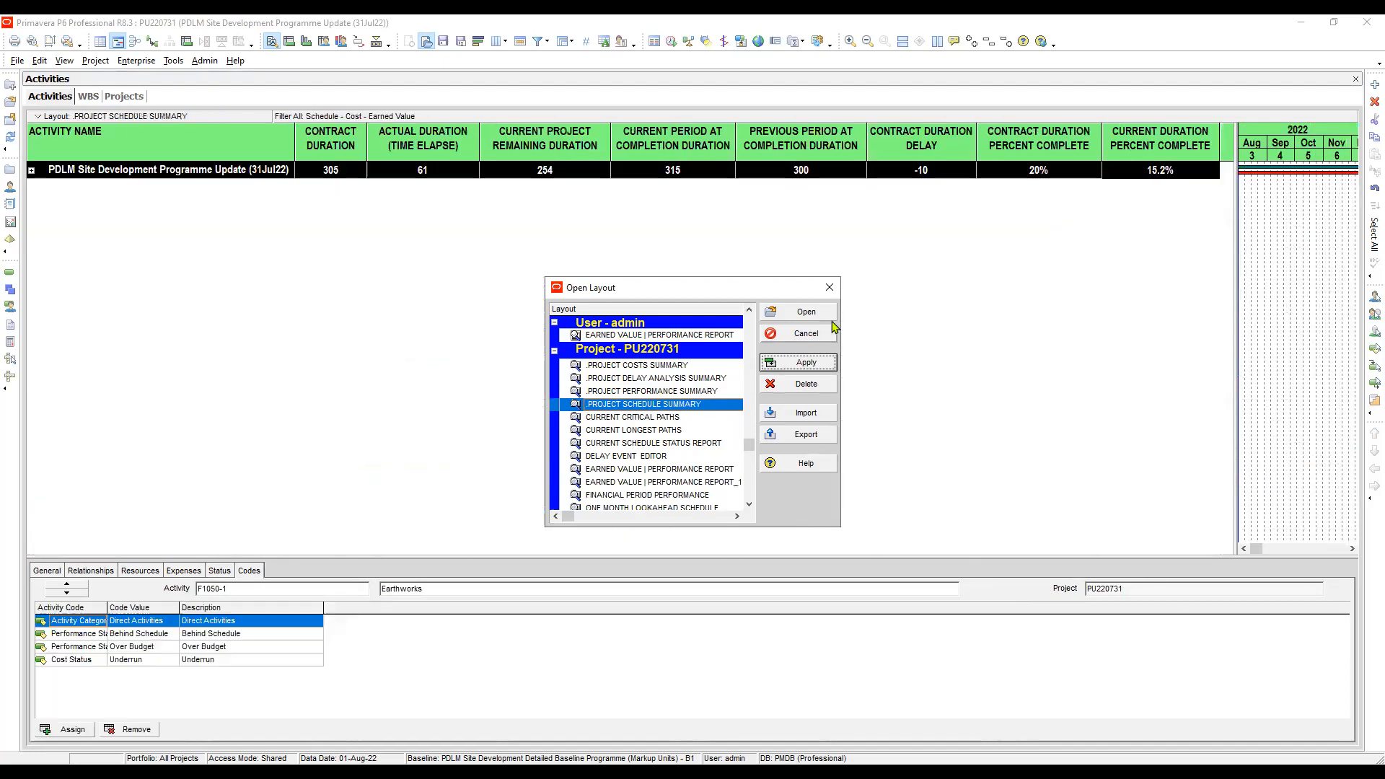
left_click(829, 287)
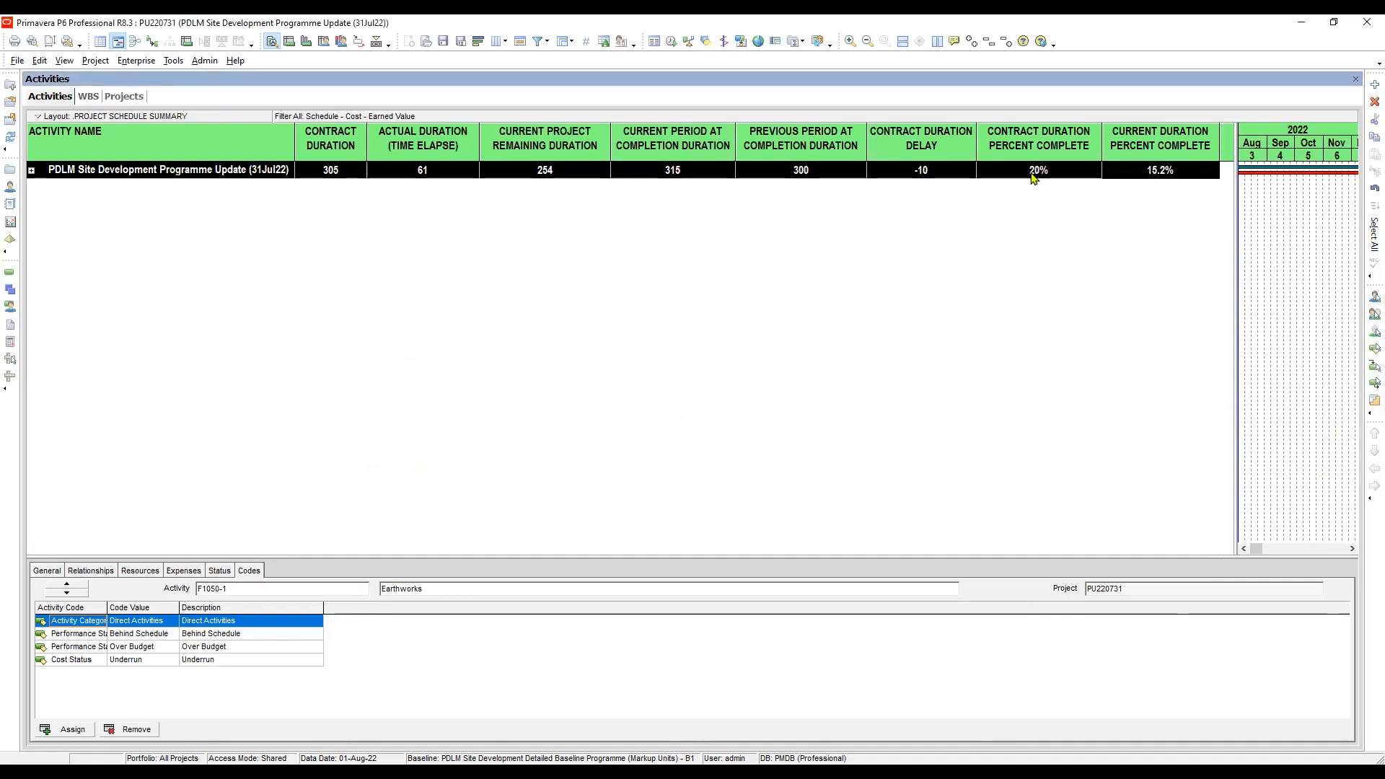
left_click(31, 41)
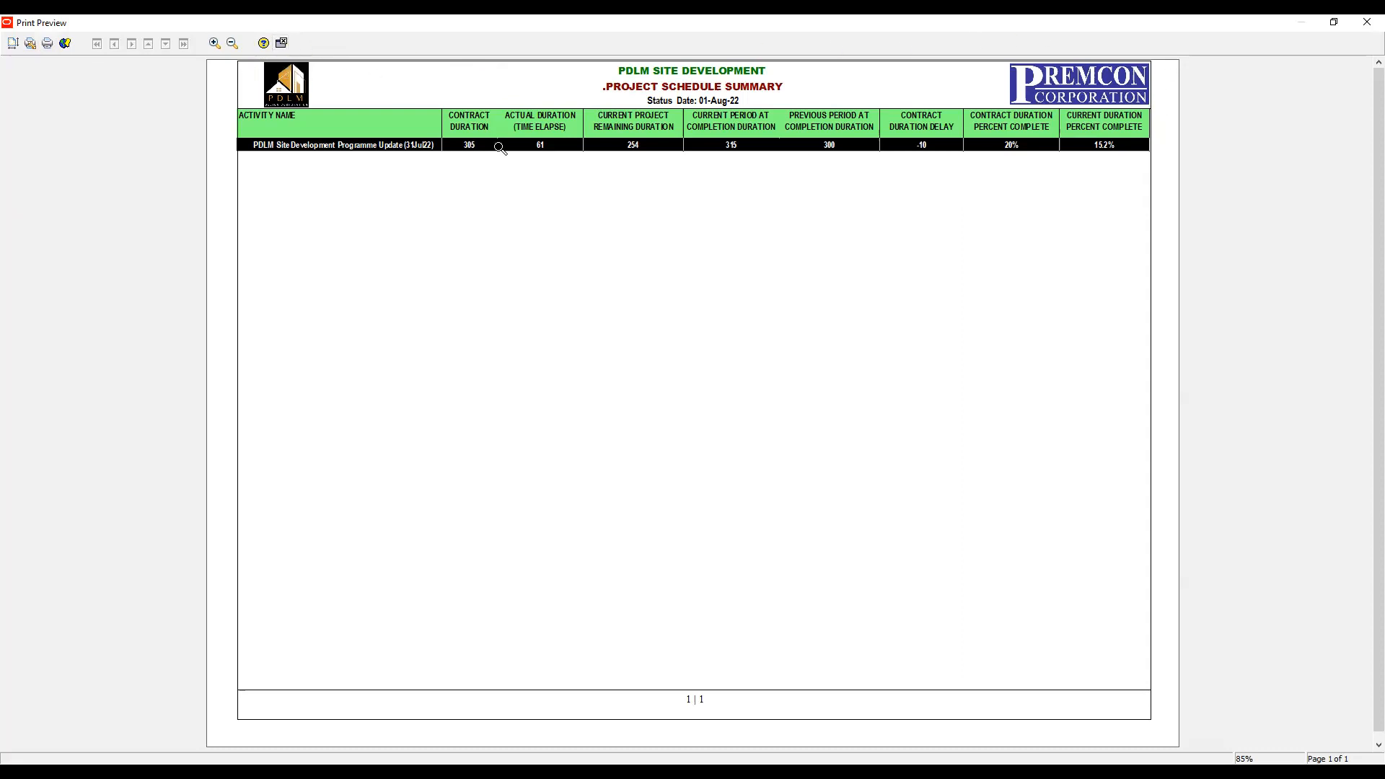
left_click(281, 43)
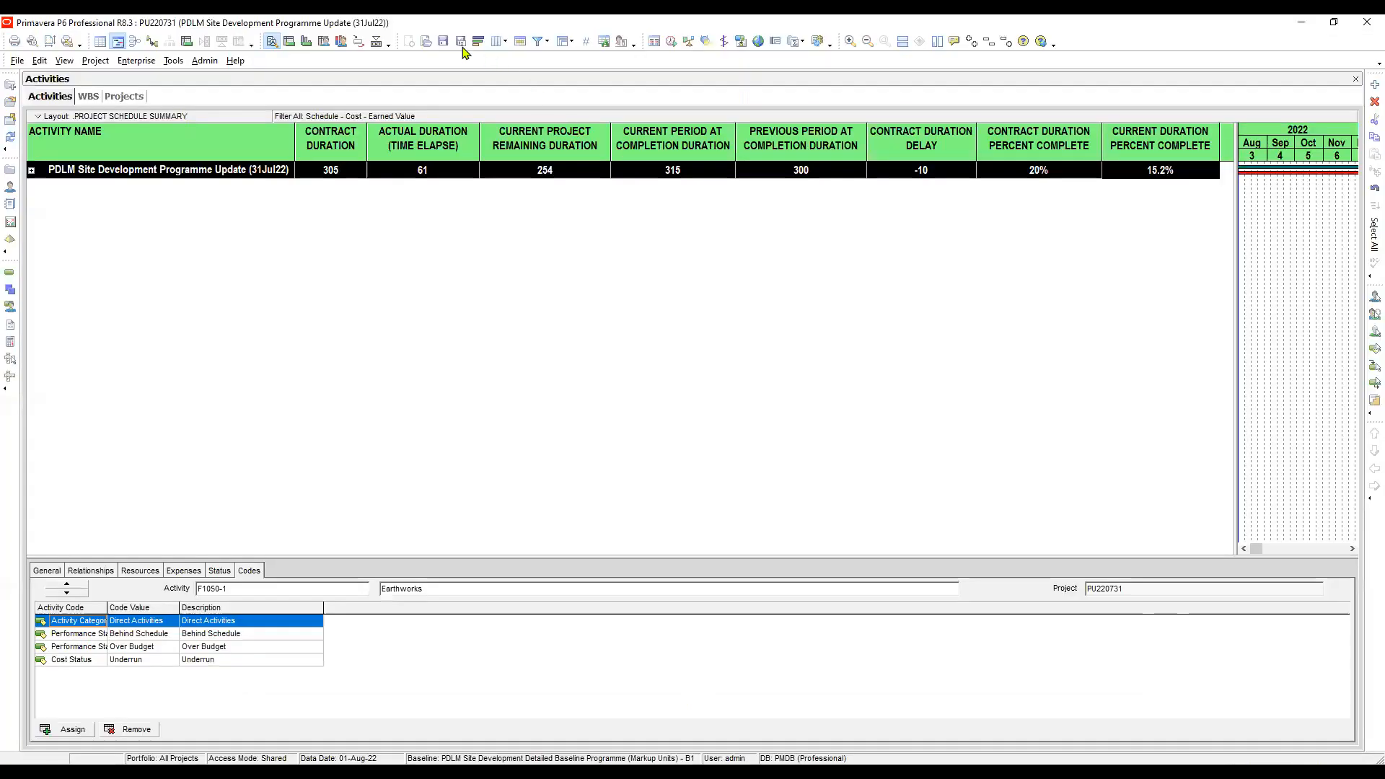
- Apply the .PROJECT COSTS SUMMARY layout to show the project's contract, actual, remaining and at completion costs
left_click(426, 42)
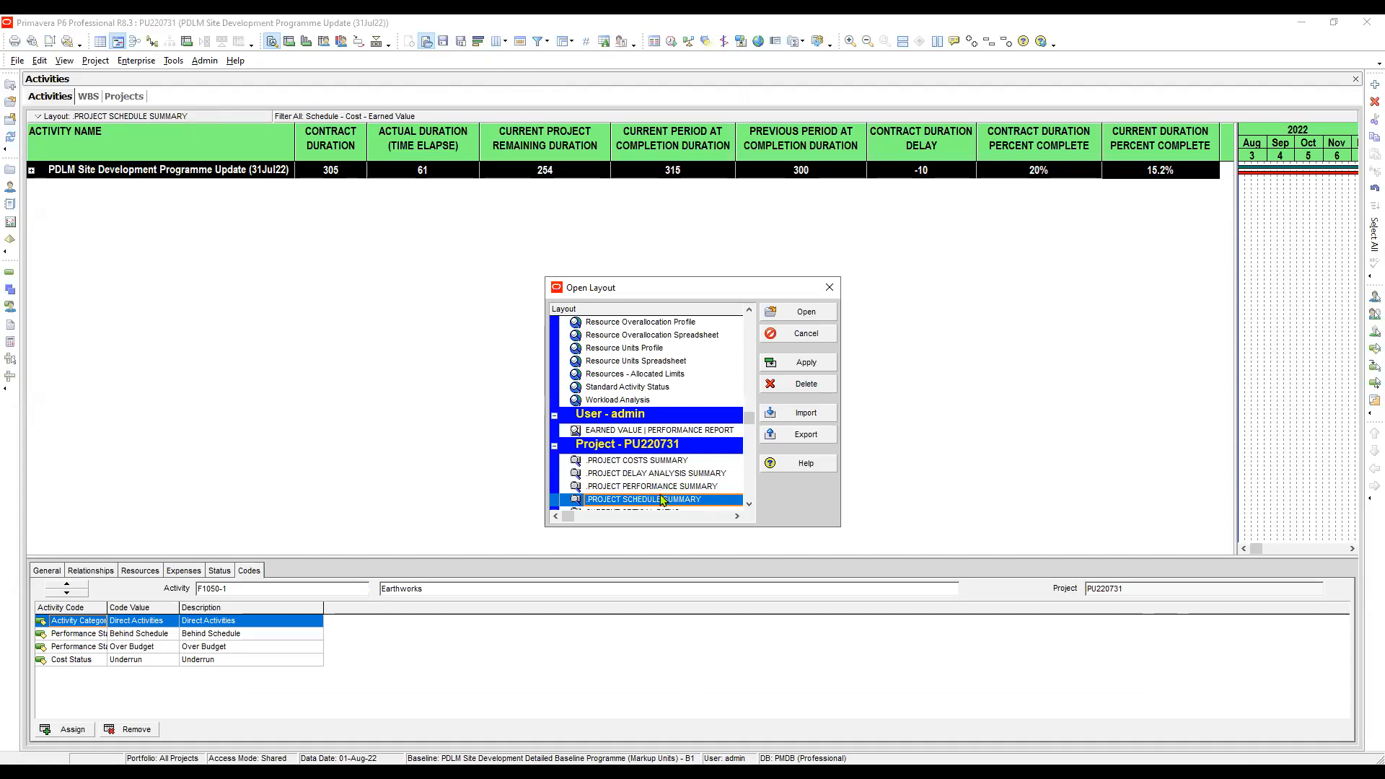
left_click(650, 462)
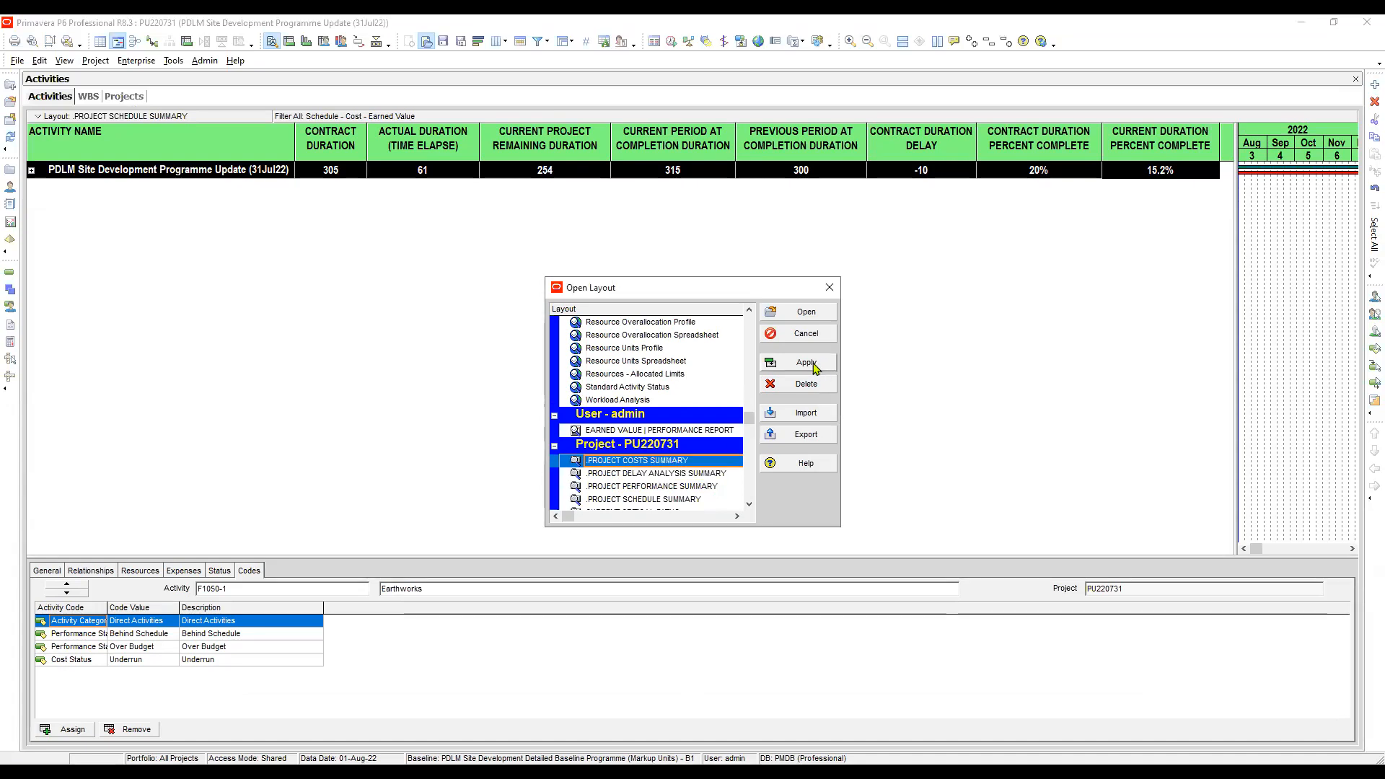
left_click(806, 347)
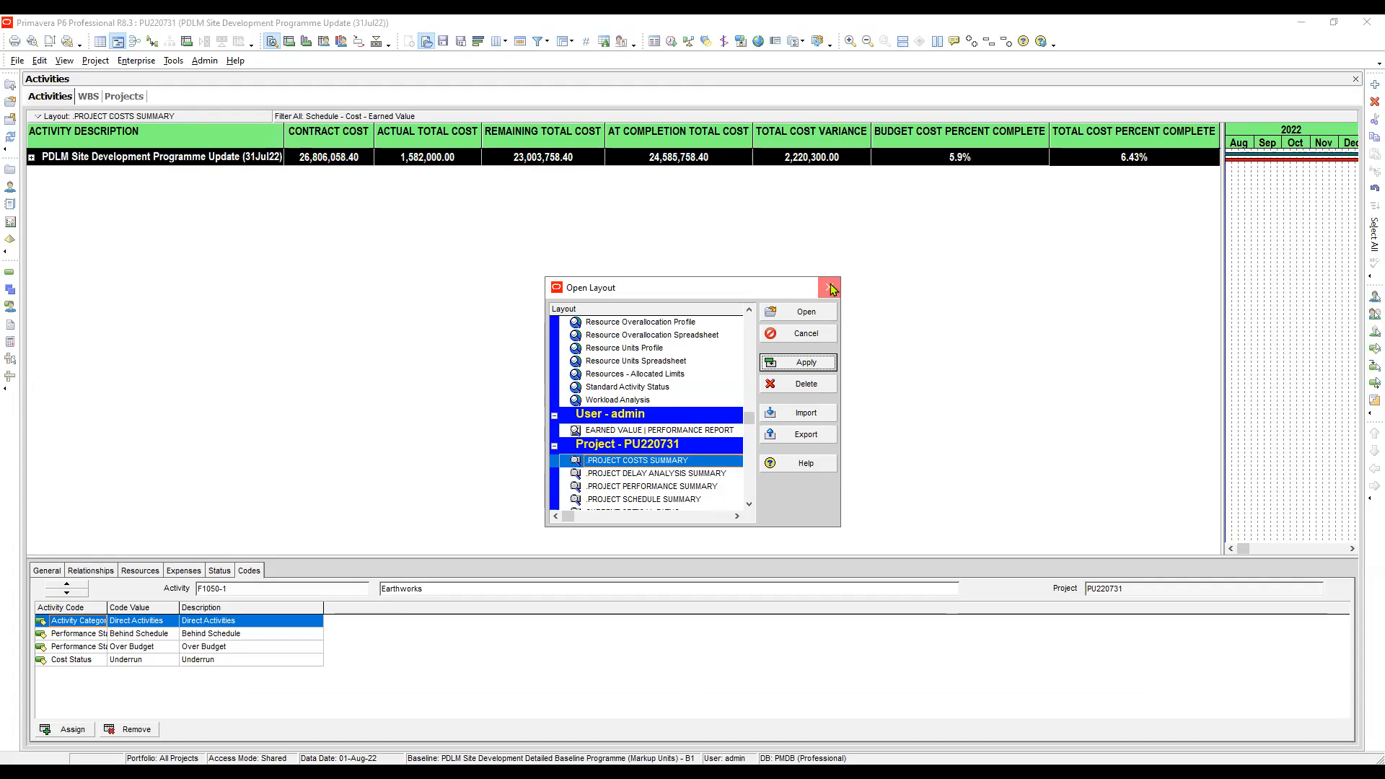
left_click(829, 288)
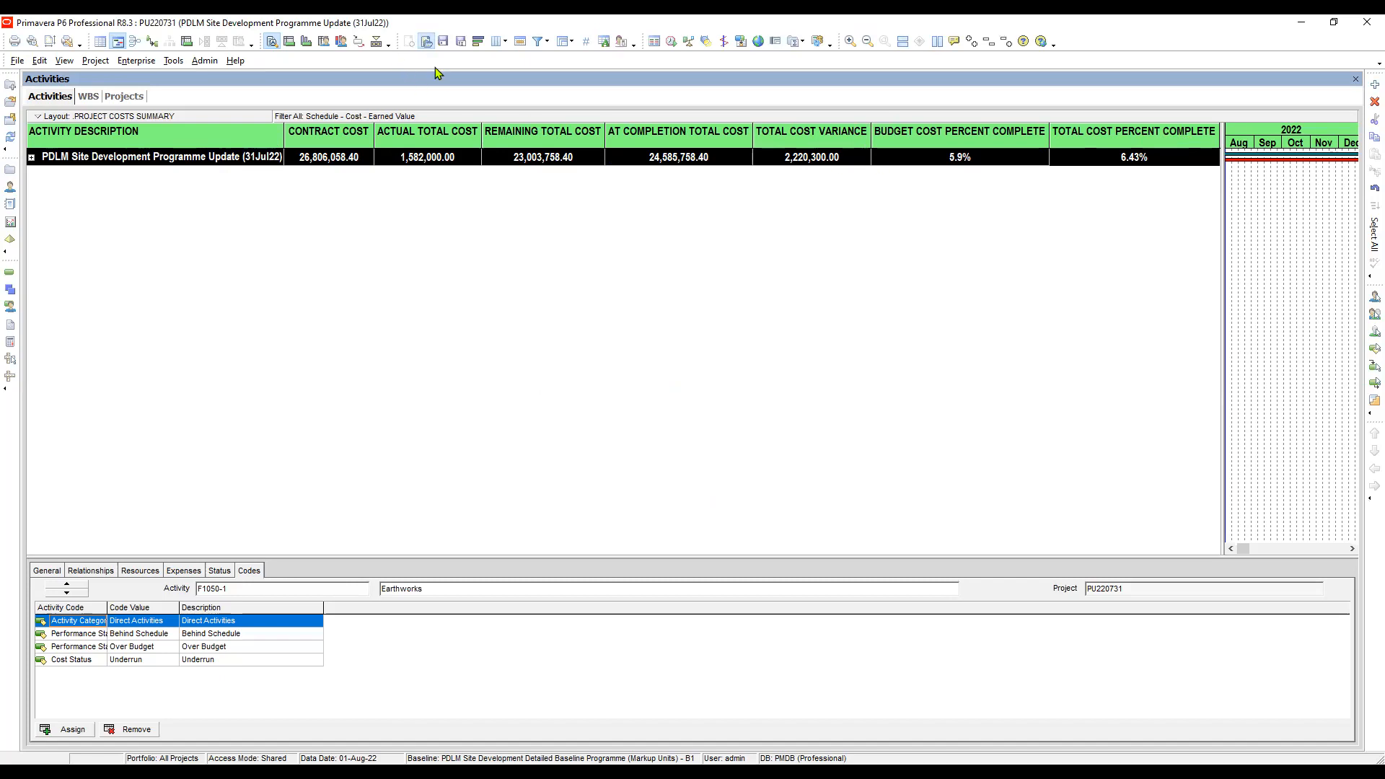
- Apply the .PROJECT PERFORMANCE SUMMARY layout to show the project's earned value totals, variances and indices
left_click(427, 44)
left_click(695, 483)
scroll(683, 469, "down", 1)
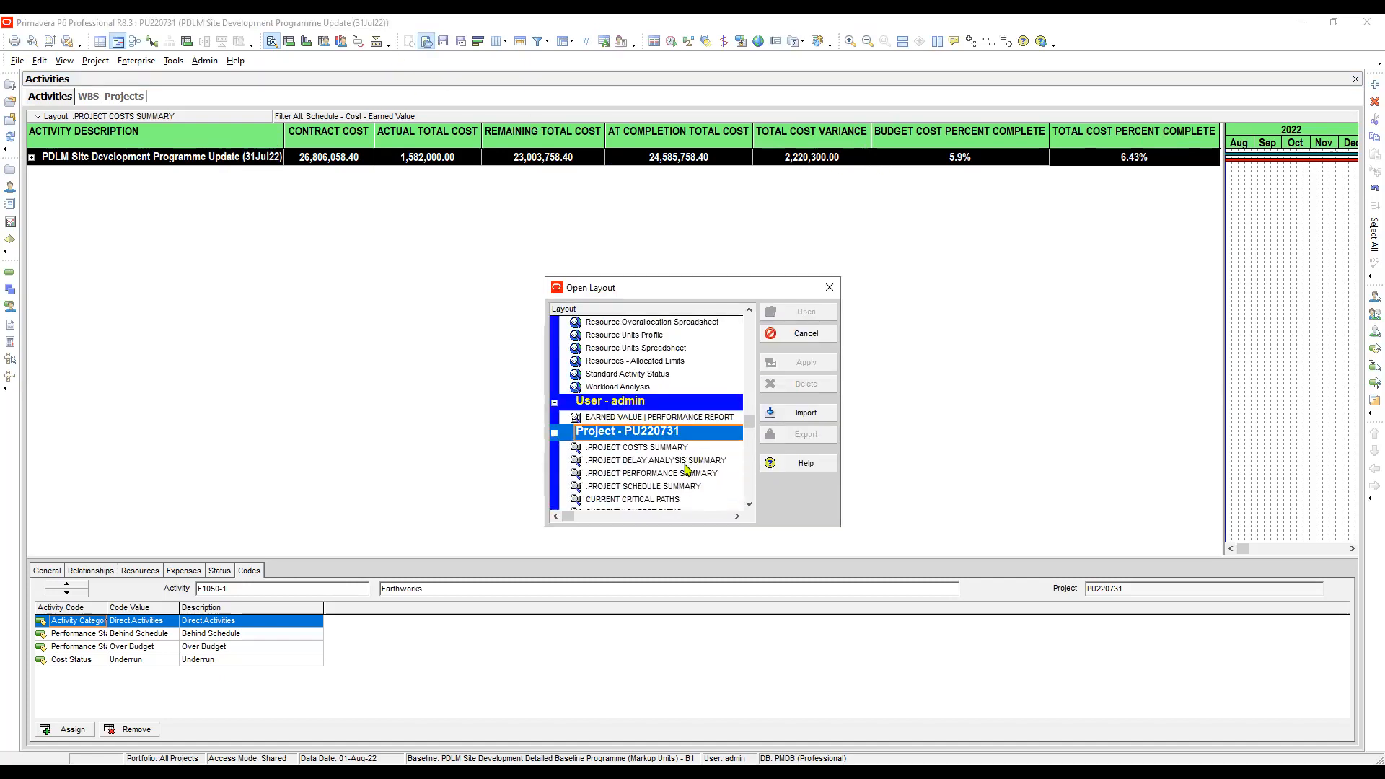
left_click(696, 462)
left_click(685, 476)
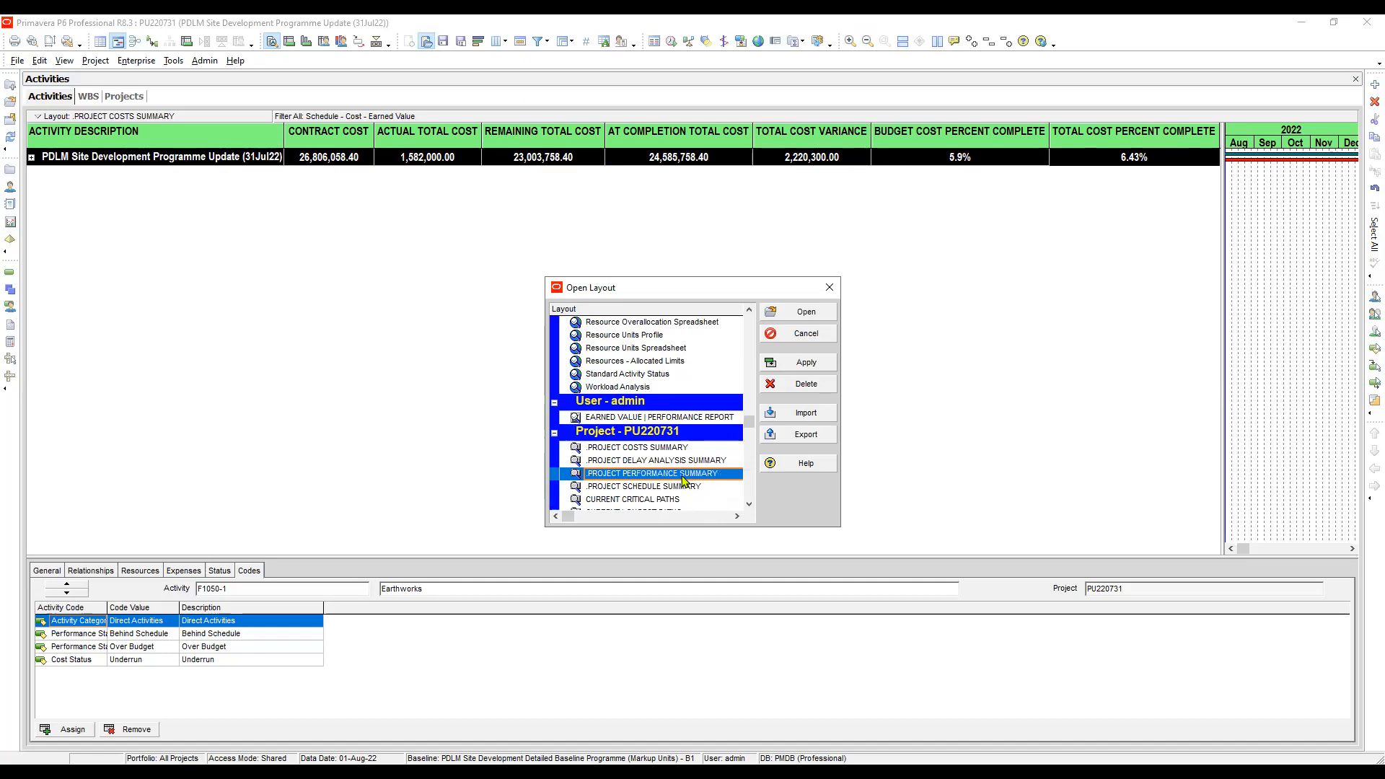
left_click(805, 368)
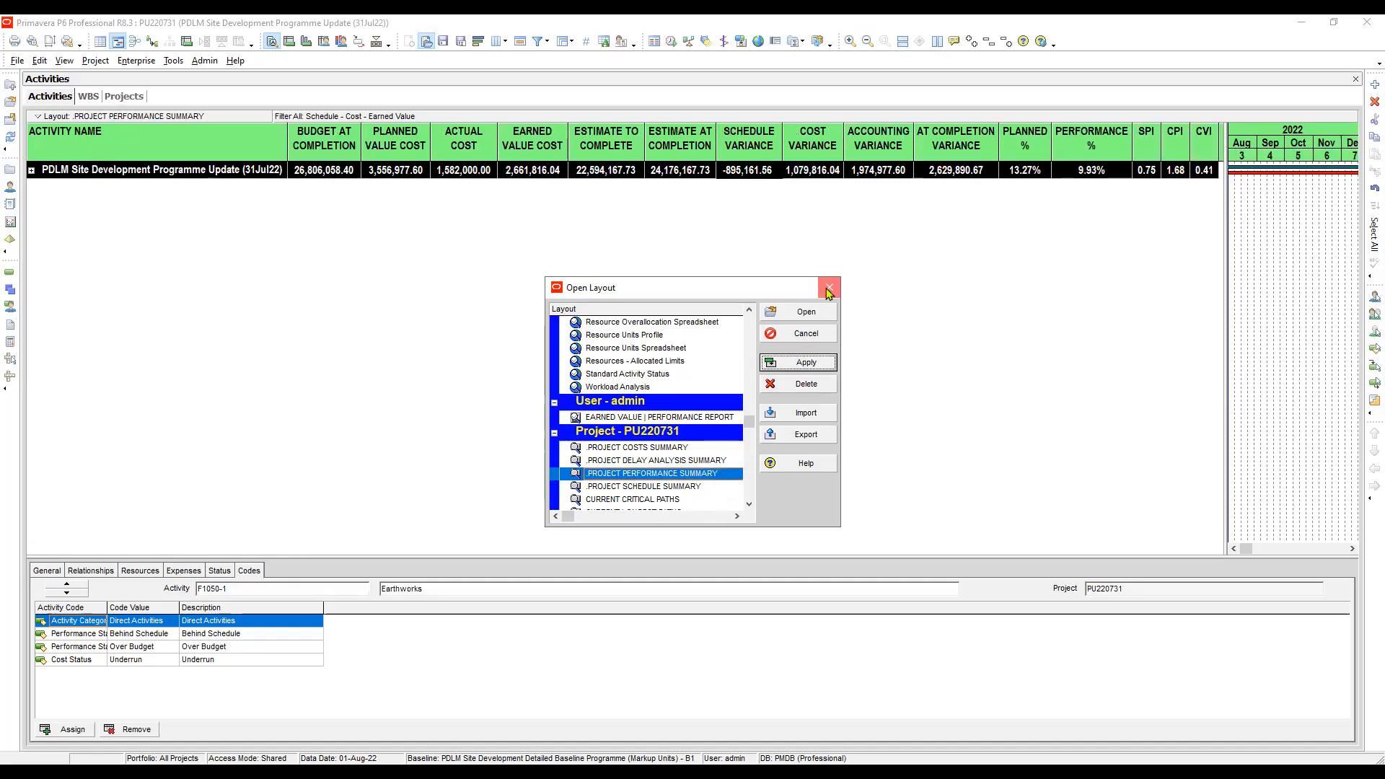
key("Escape")
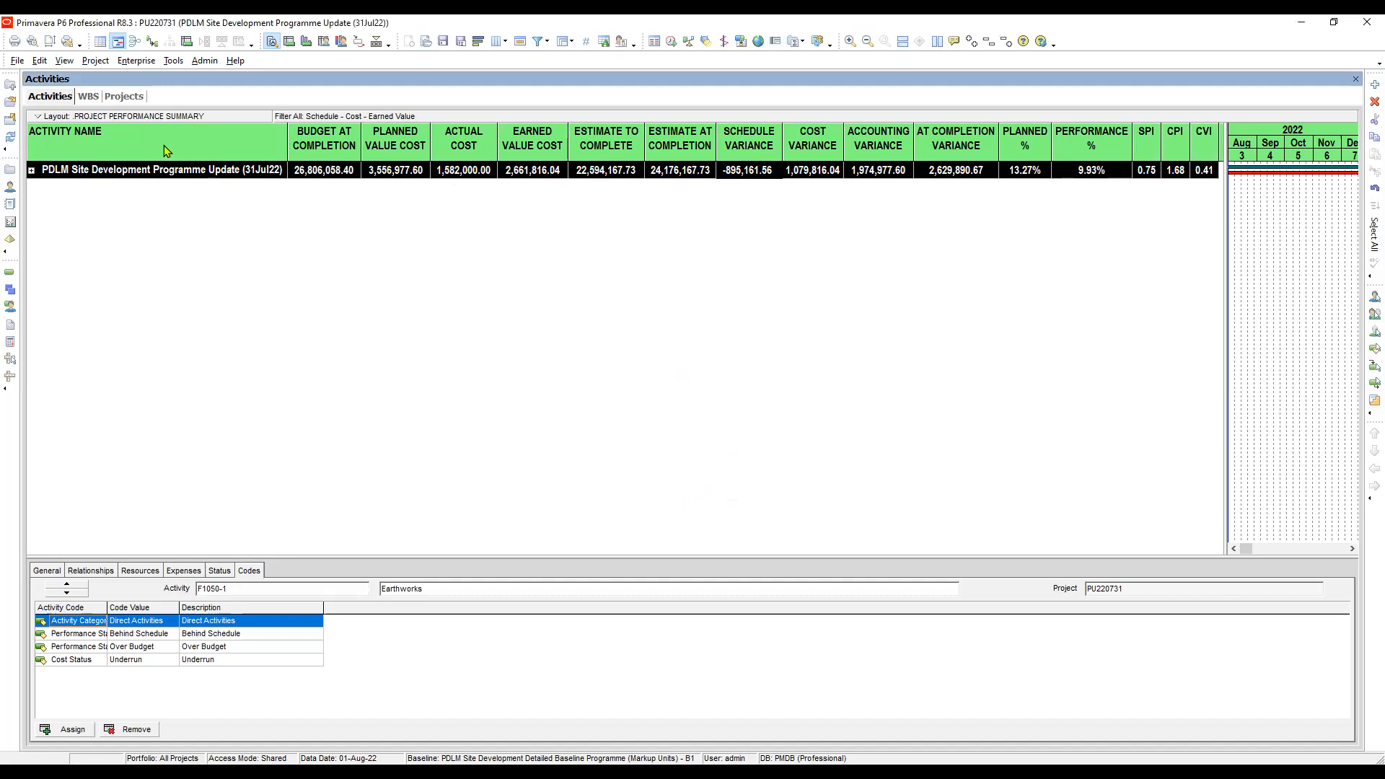
- Check the SPI, CPI and CVI of the PDLM Site Development Programme Update
left_click(1207, 171)
left_click(1146, 170)
left_click(1174, 172)
left_click(1207, 175)
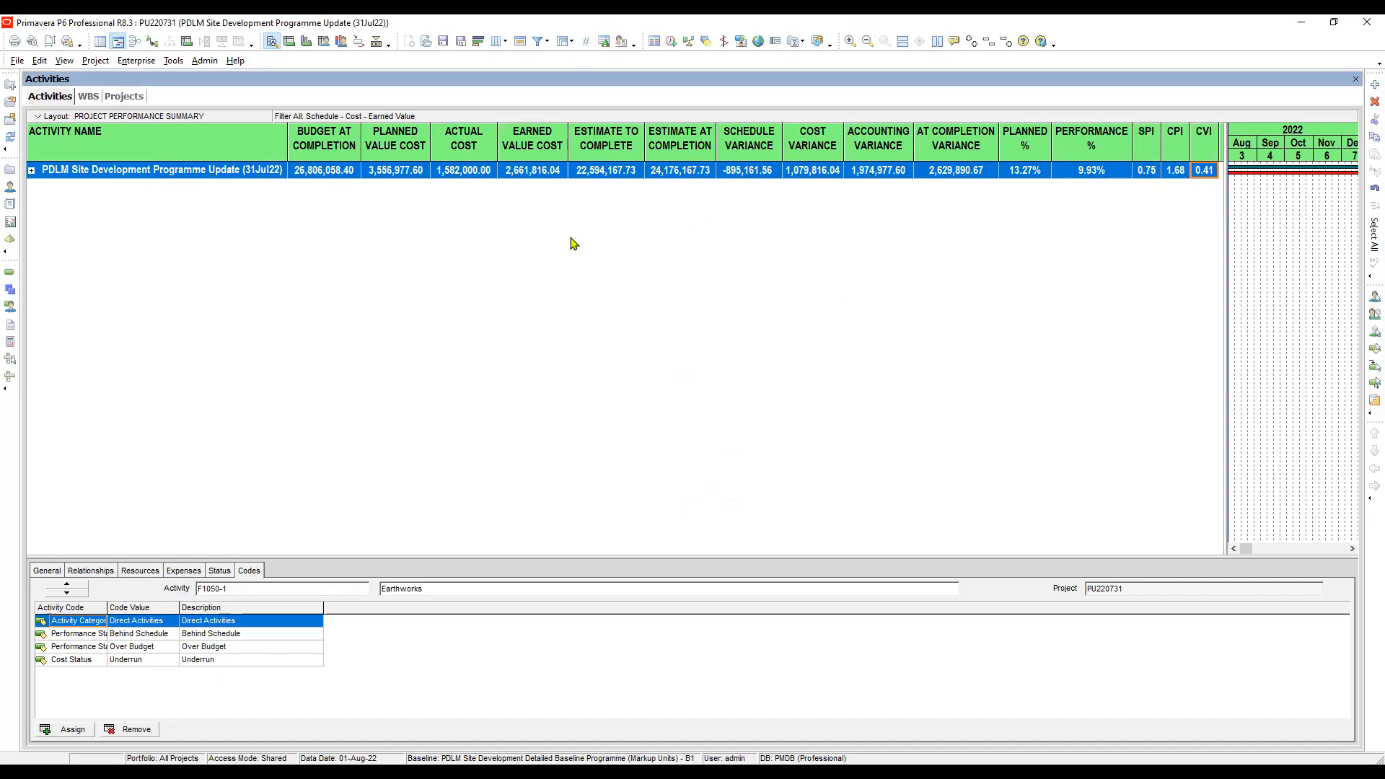
- Apply the .PROJECT DELAY ANALYSIS SUMMARY layout to show the window schedule delay events
left_click(426, 42)
left_click(692, 488)
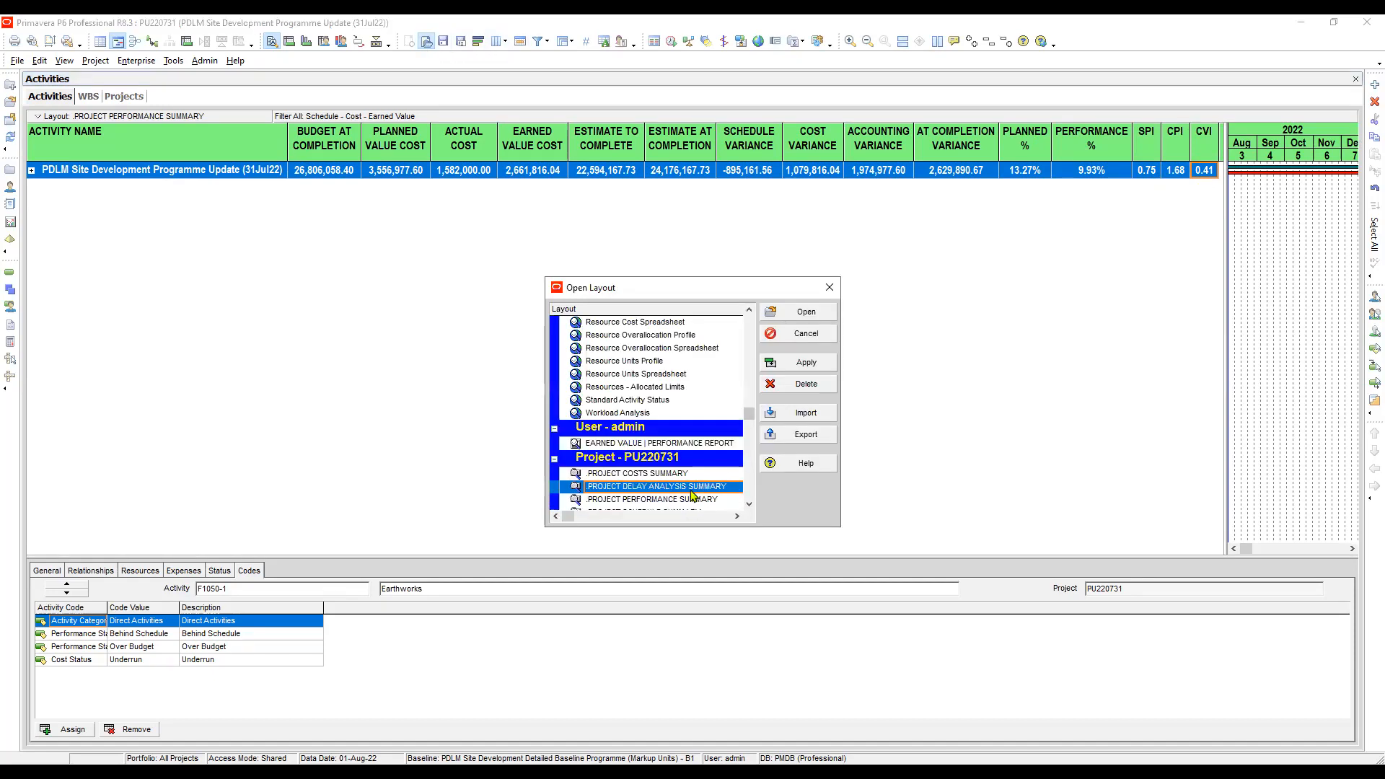
scroll(685, 499, "down", 1)
left_click(696, 460)
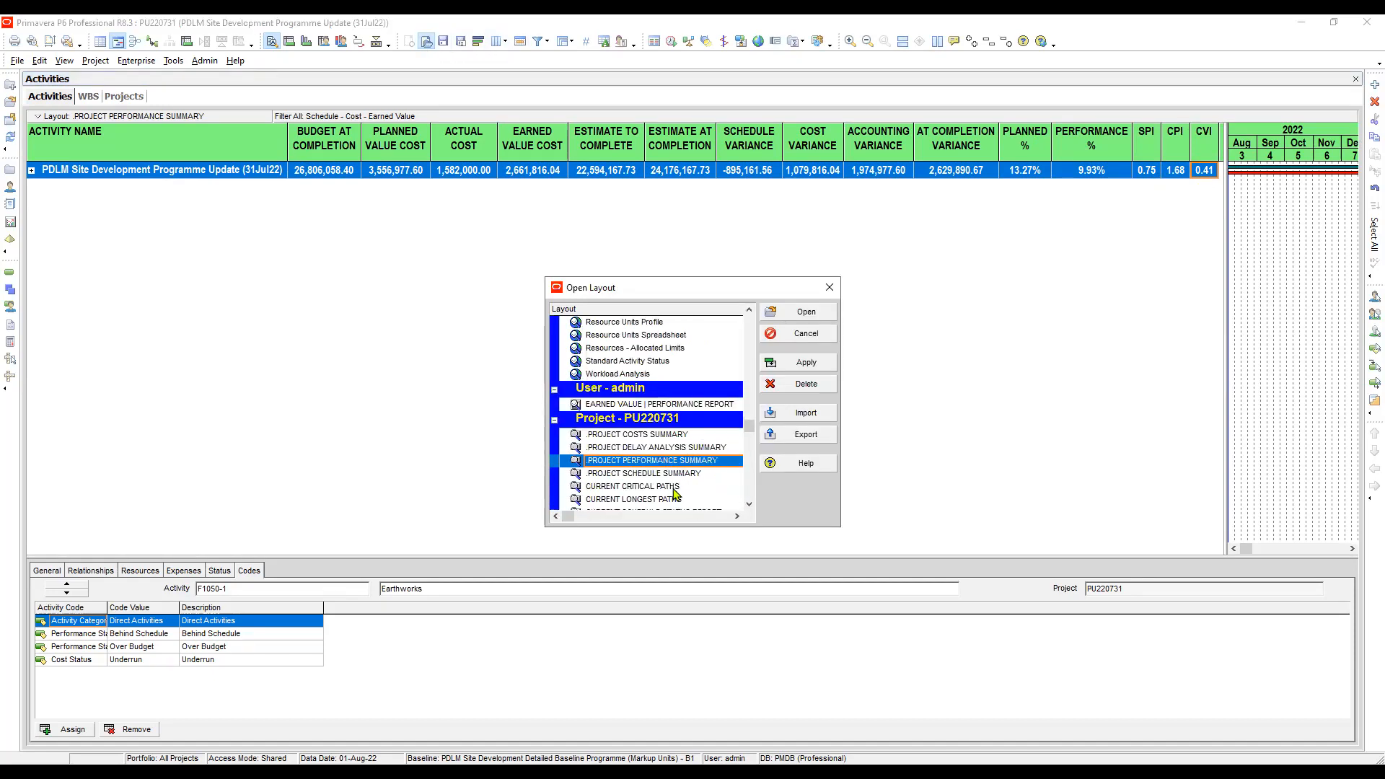
left_click(668, 450)
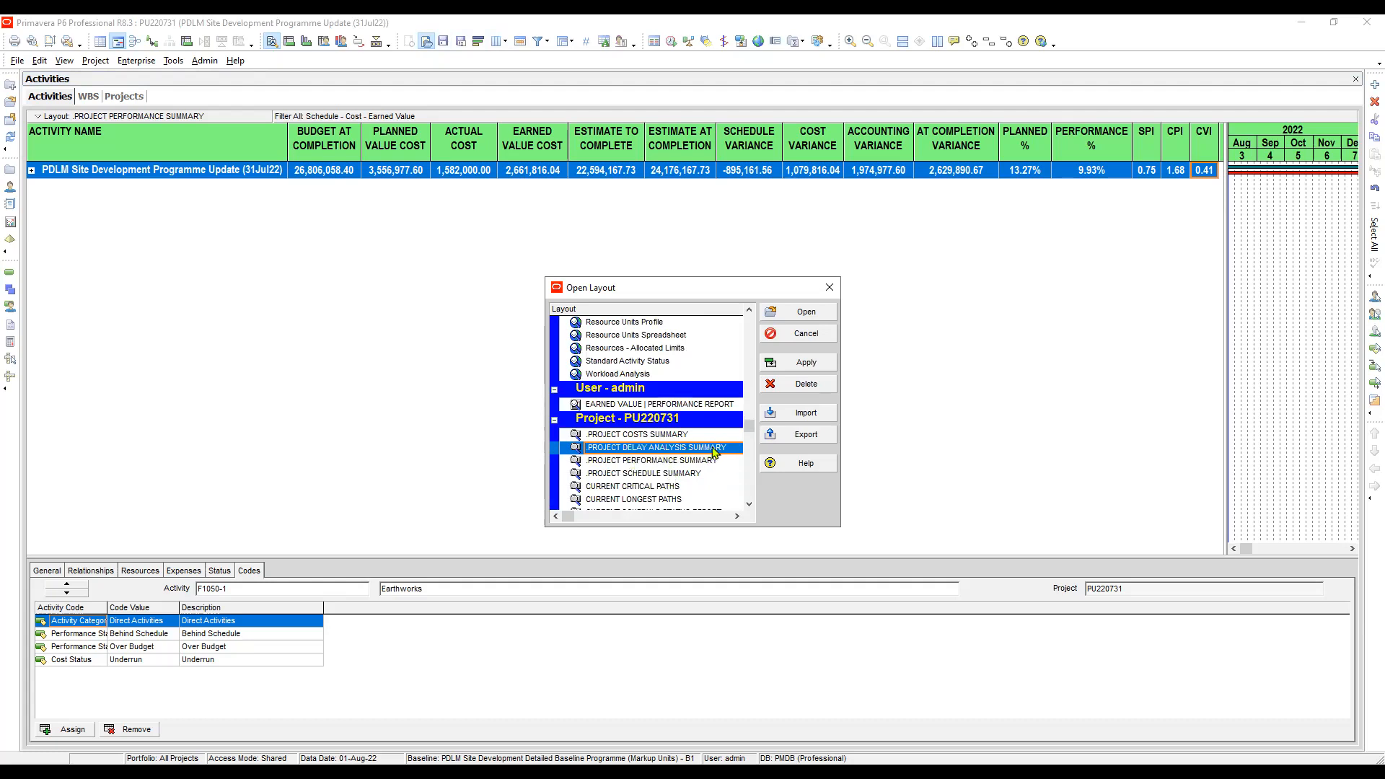
left_click(804, 363)
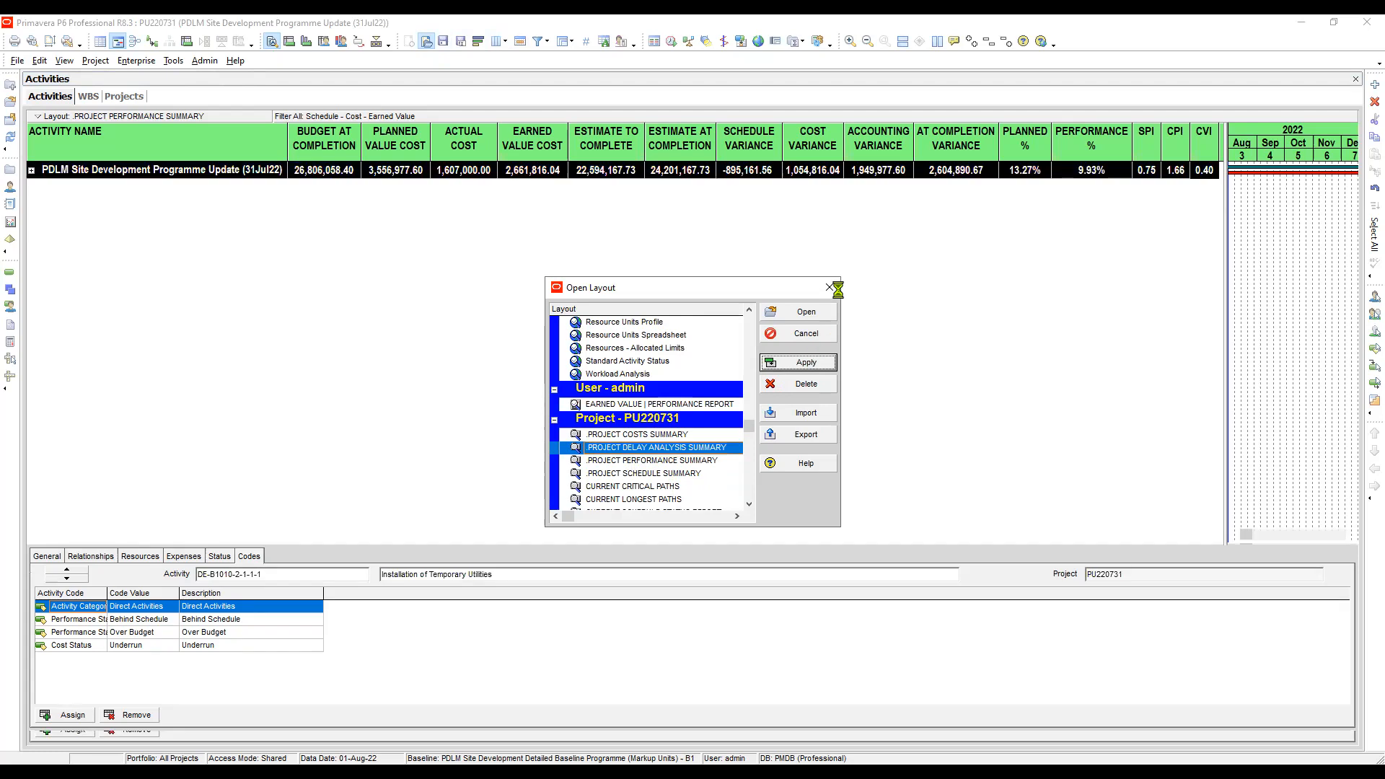
left_click(831, 288)
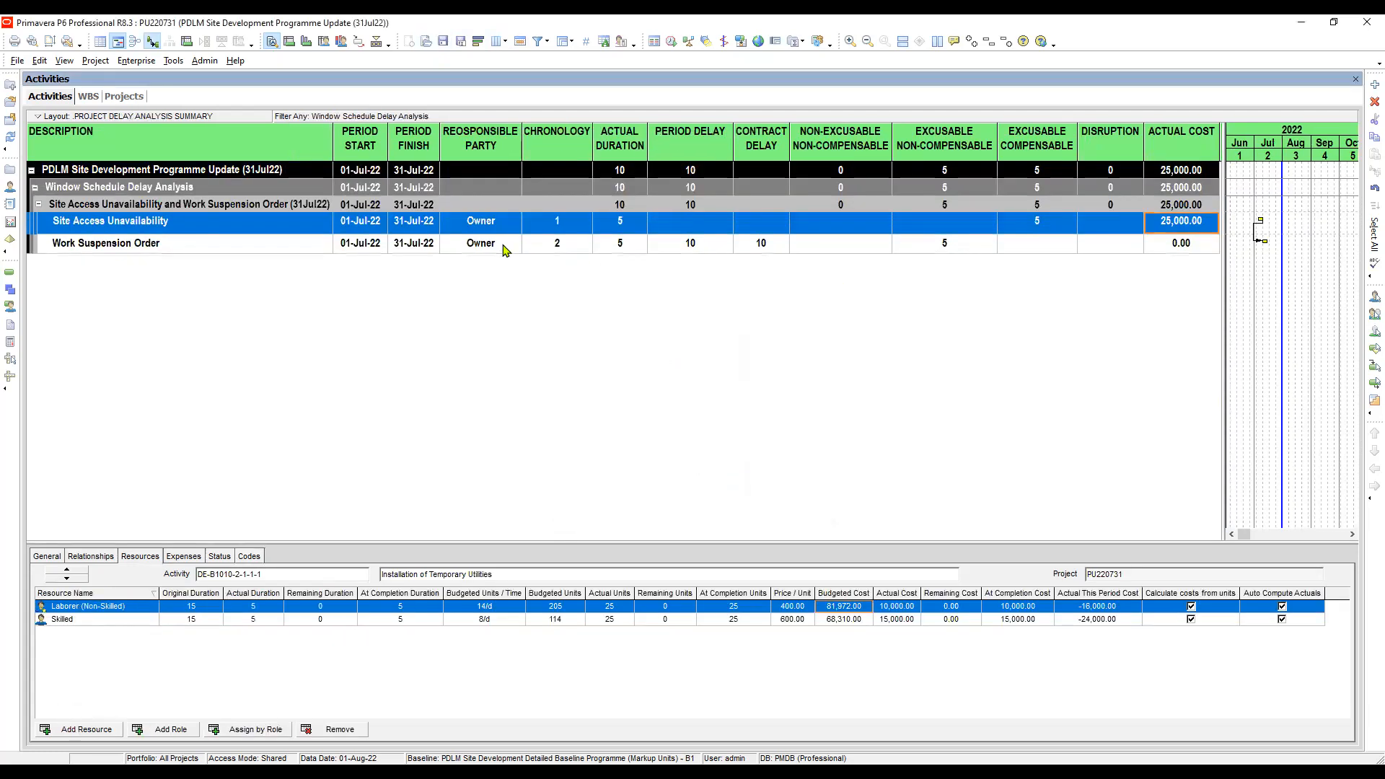
- Compare the responsible party of the Site Access Unavailability and Work Suspension Order delay events
left_click(503, 246)
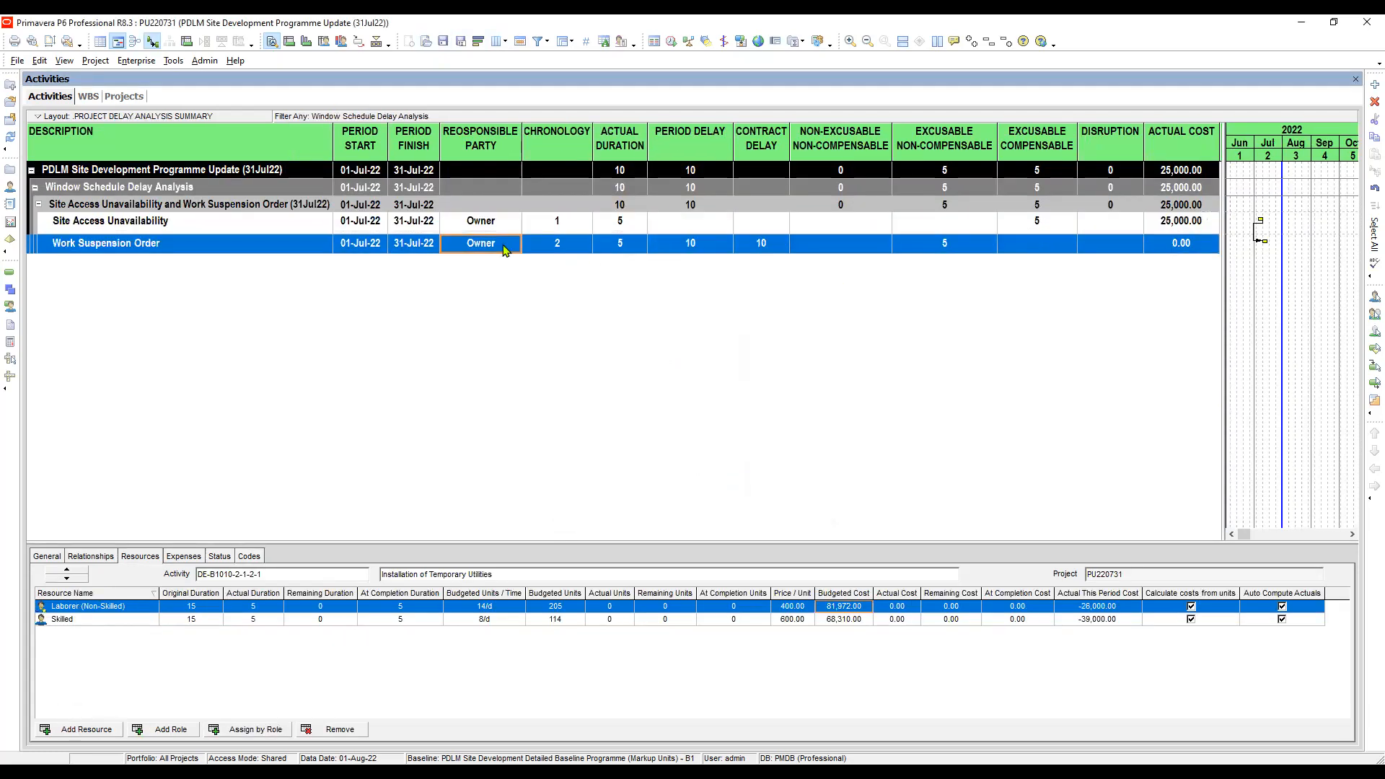
left_click(482, 224)
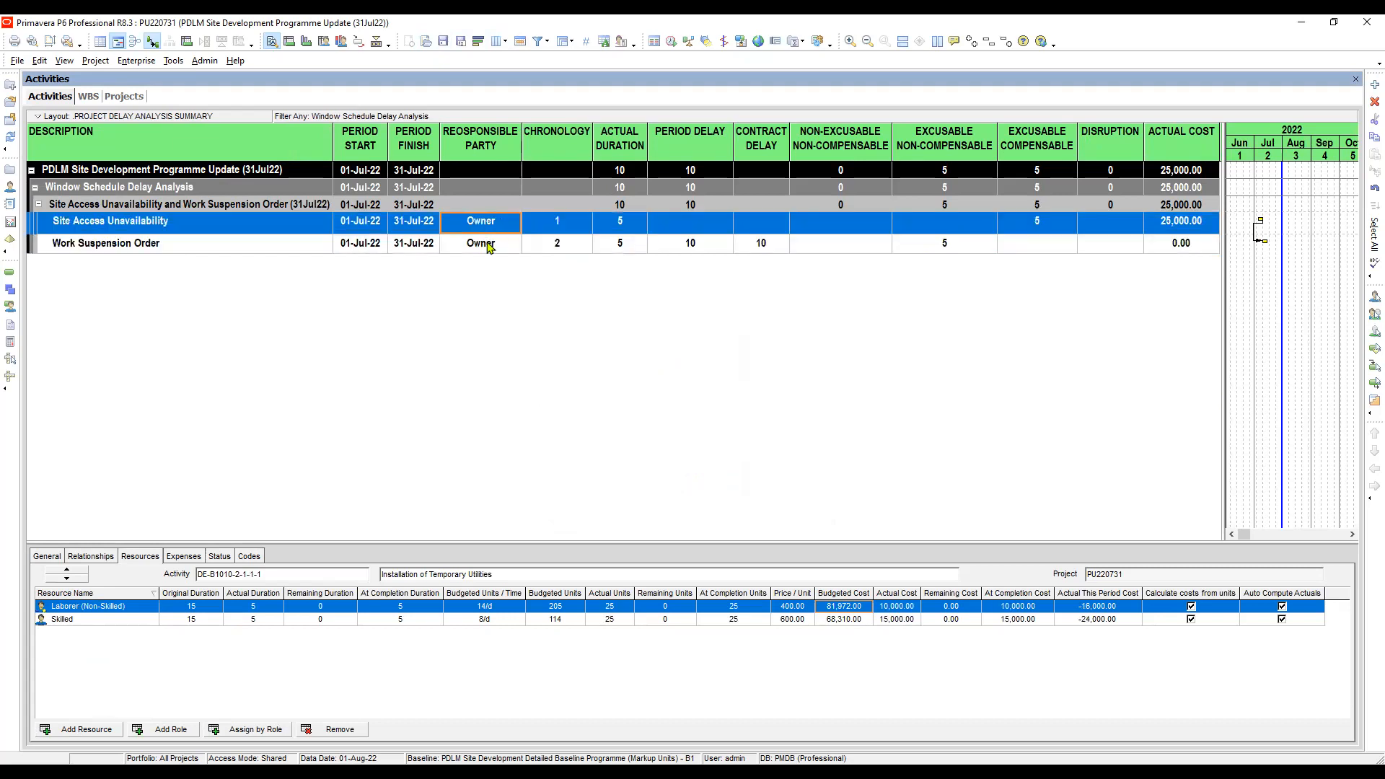
left_click(488, 247)
left_click(481, 224)
left_click(478, 247, "ctrl")
left_click(488, 227)
left_click(487, 227)
left_click(496, 247)
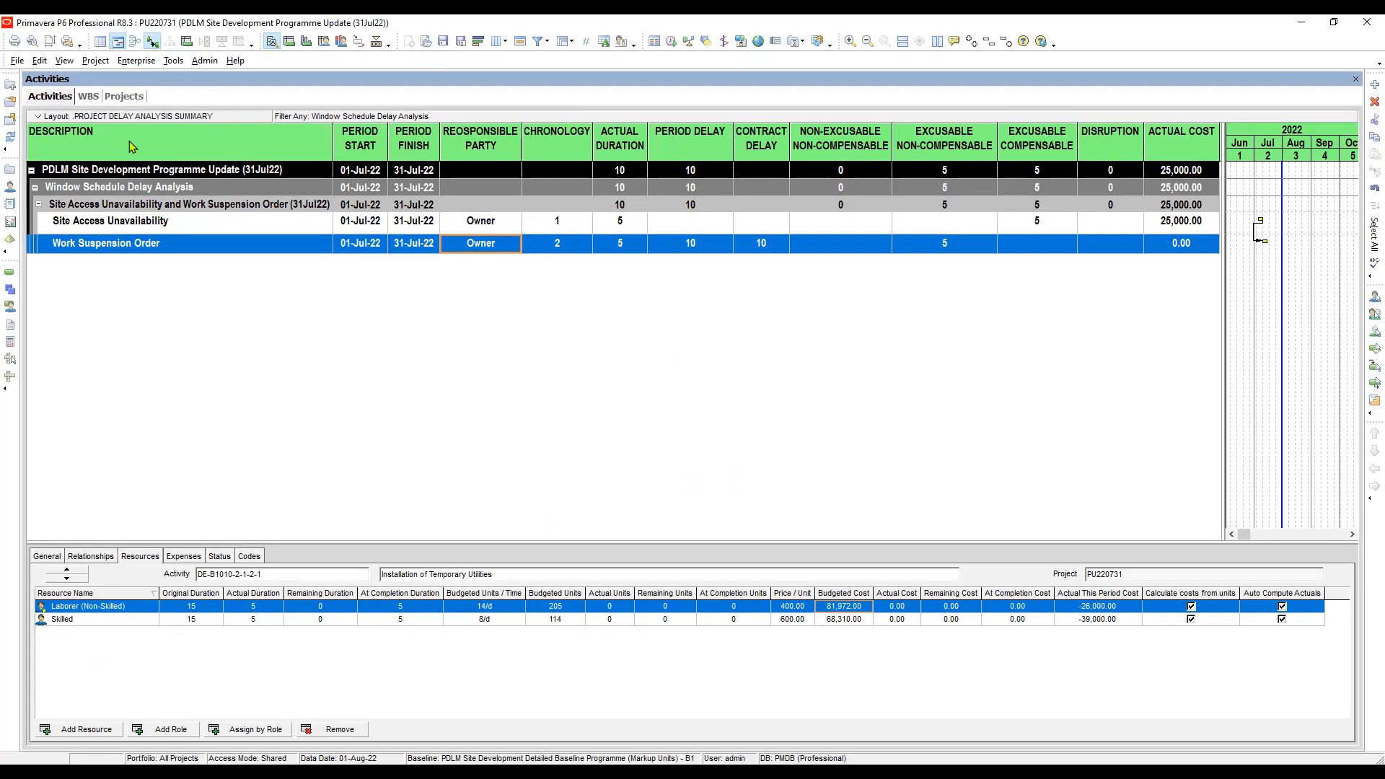
- Check the description and chronology of the Site Access Unavailability and Work Suspension Order events
left_click(209, 223)
left_click(209, 247)
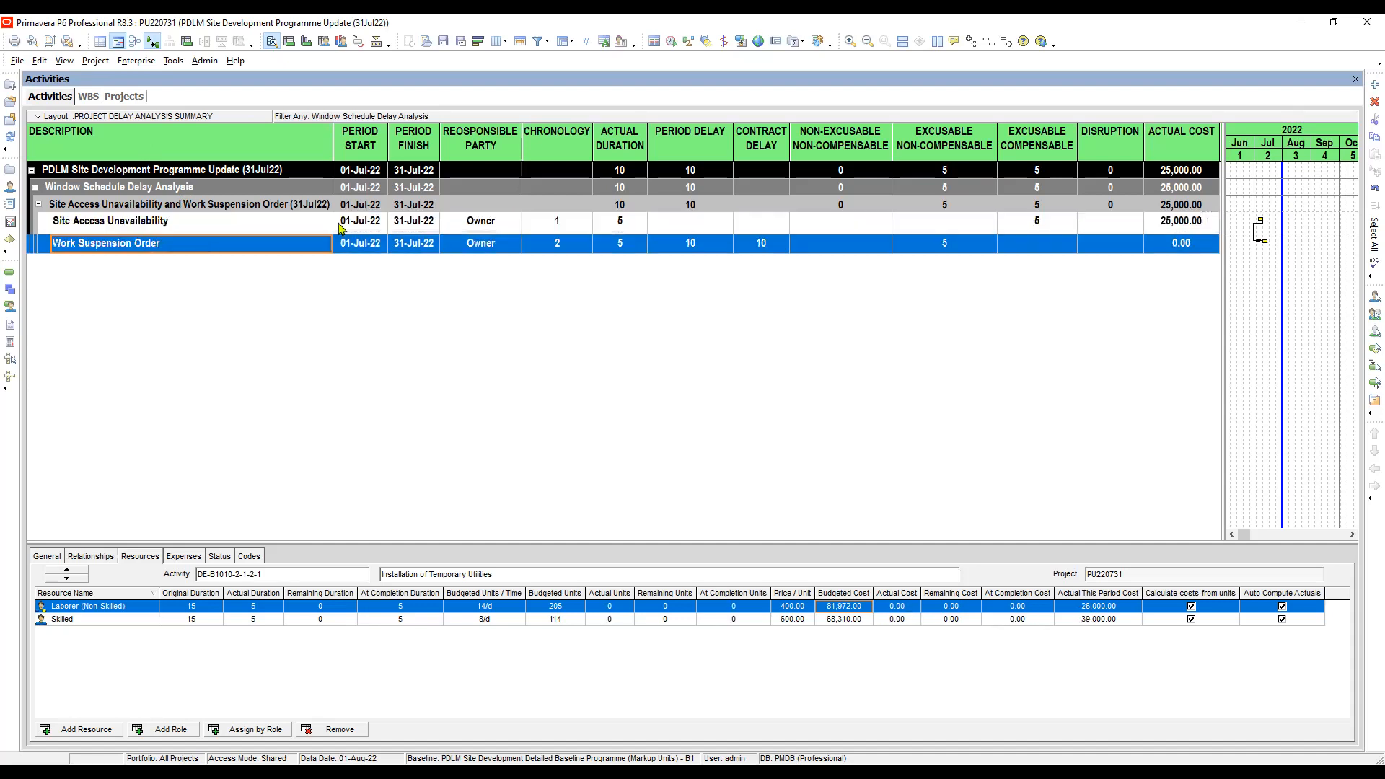
left_click(563, 226)
left_click(565, 248)
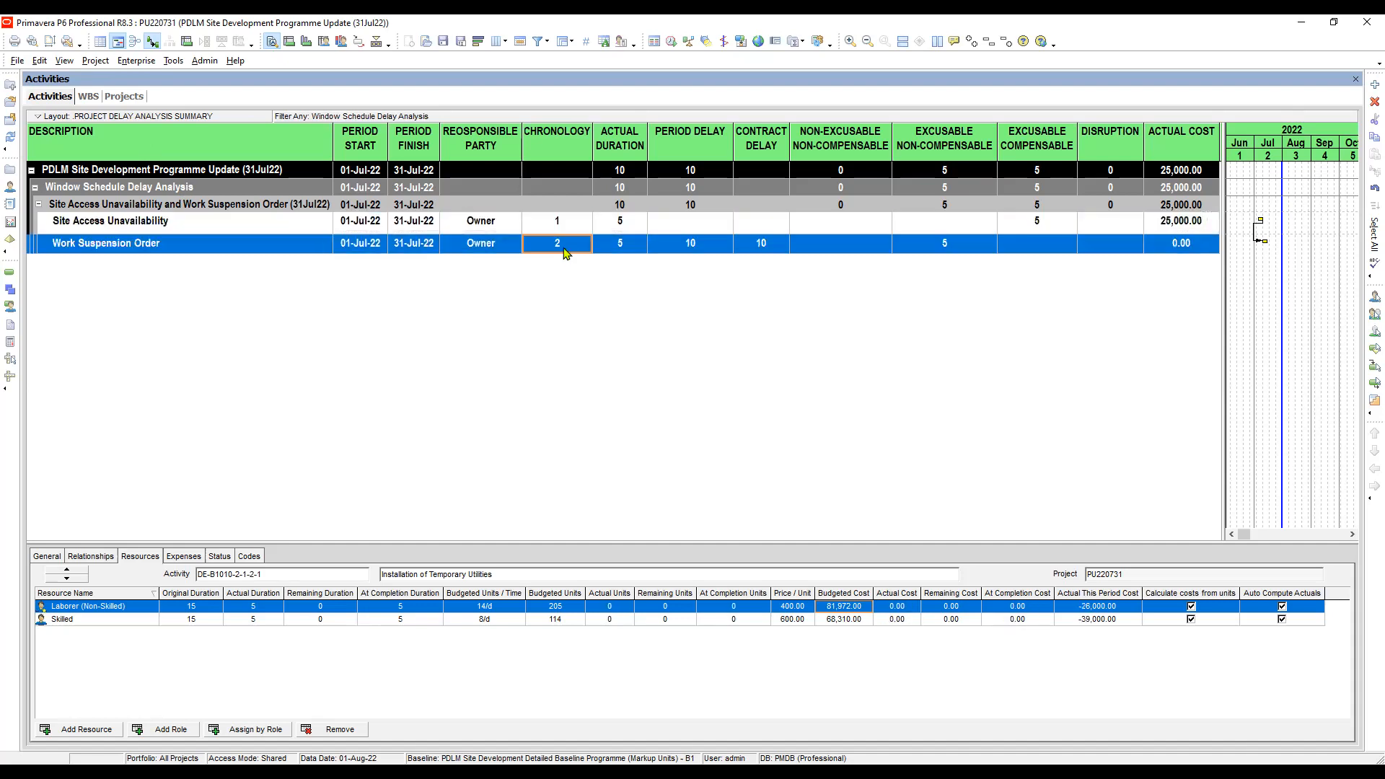